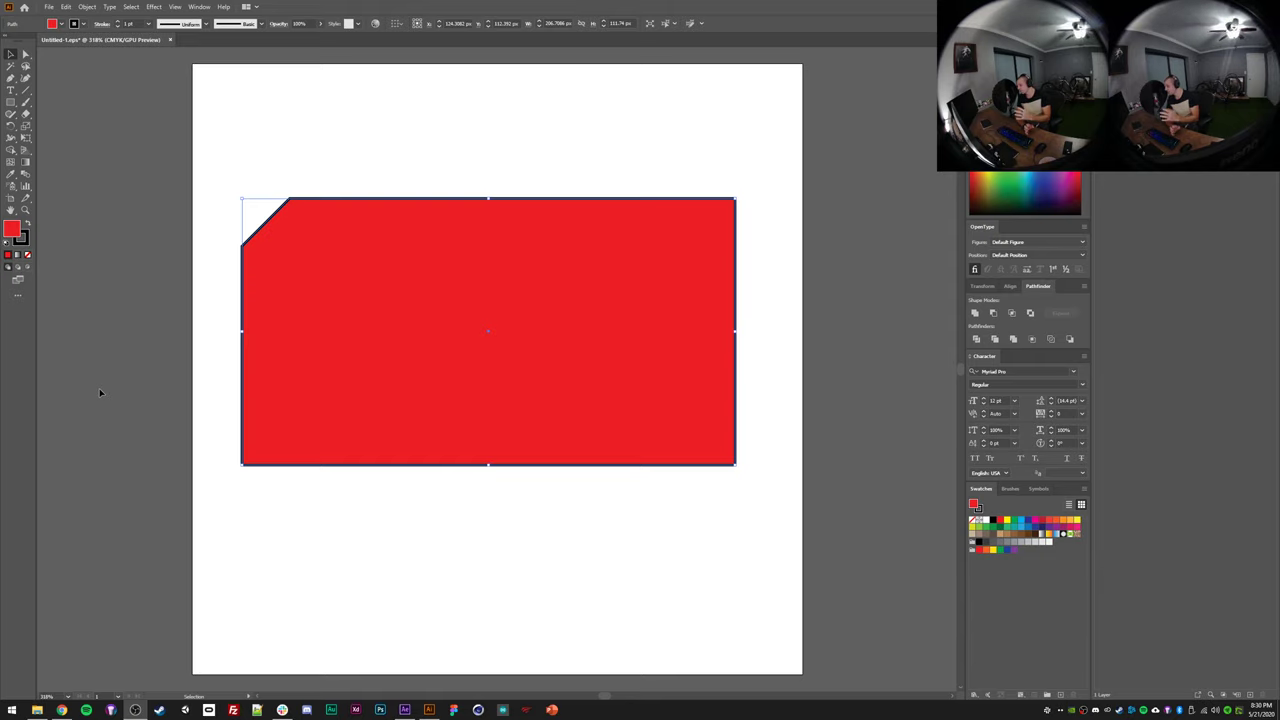
- Move the red box with the cut corner slightly down and to the right on the artboard, and leave it deselected
left_click(257, 523)
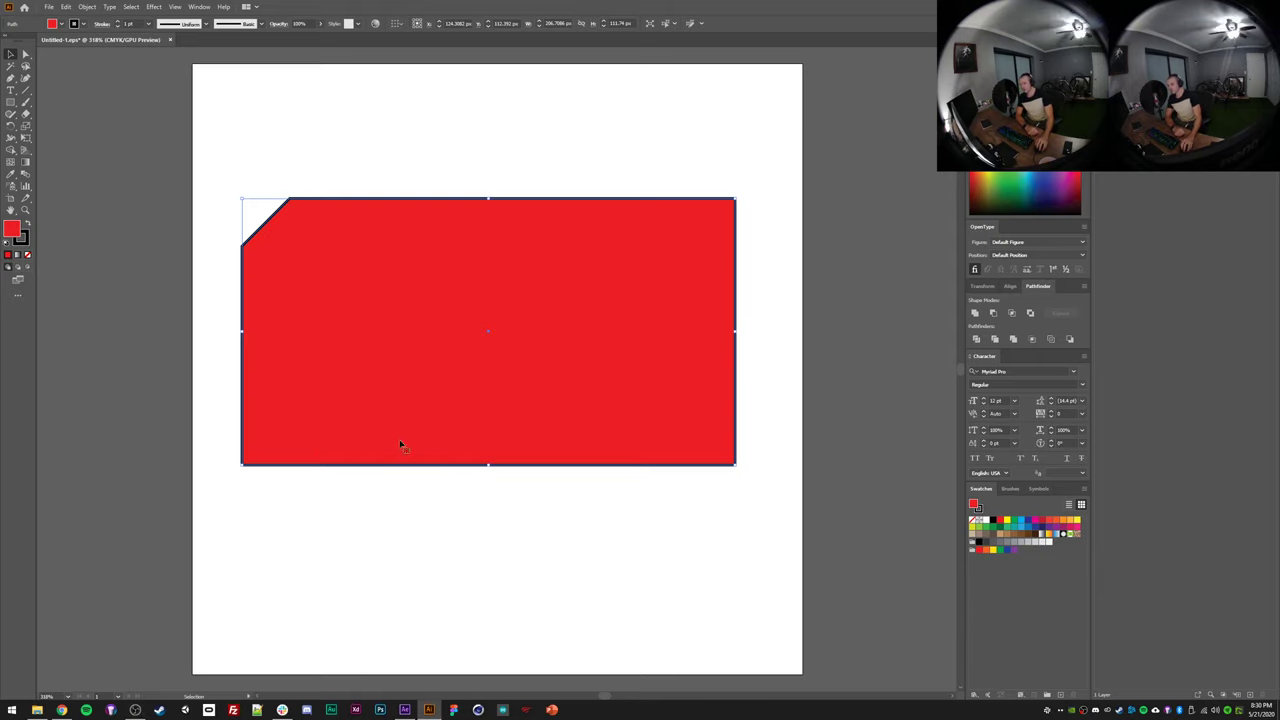
left_click_drag(473, 366, 466, 364)
left_click(326, 175)
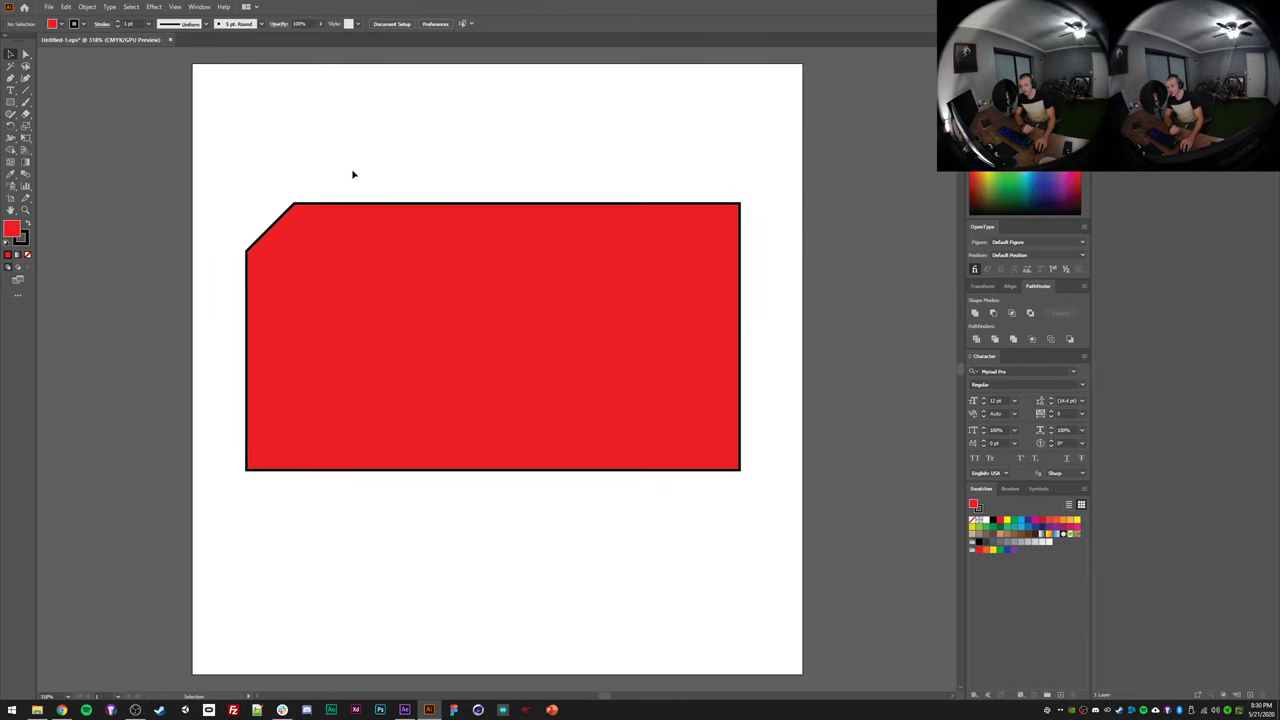
left_click(362, 292)
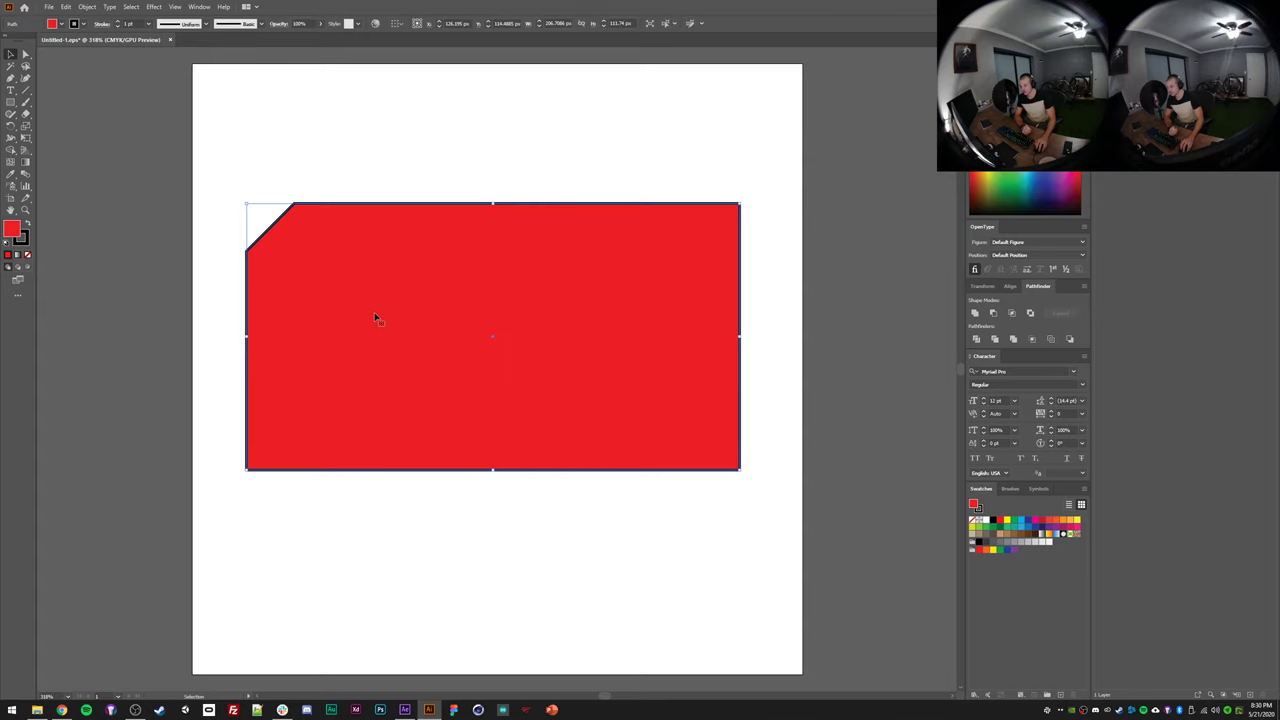
left_click(359, 132)
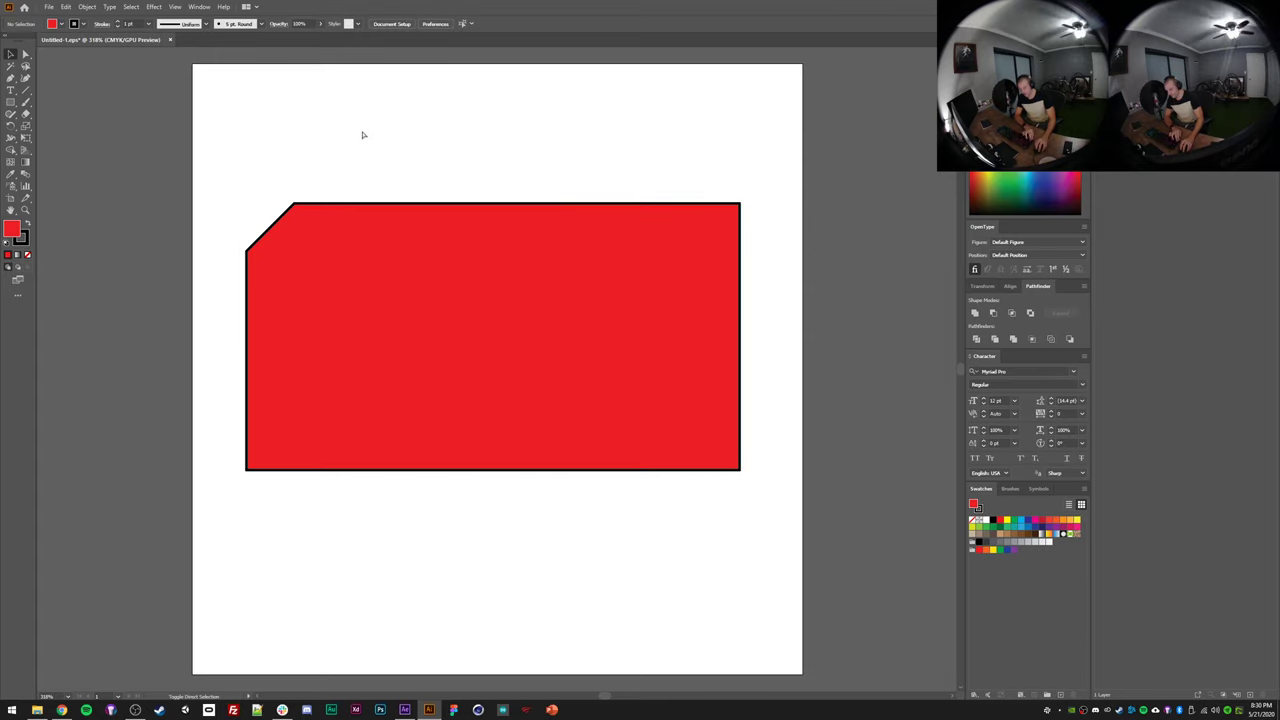
- Save the artwork to the Desktop as an Illustrator EPS named Box, accepting the default EPS options
key("ctrl+shift+s")
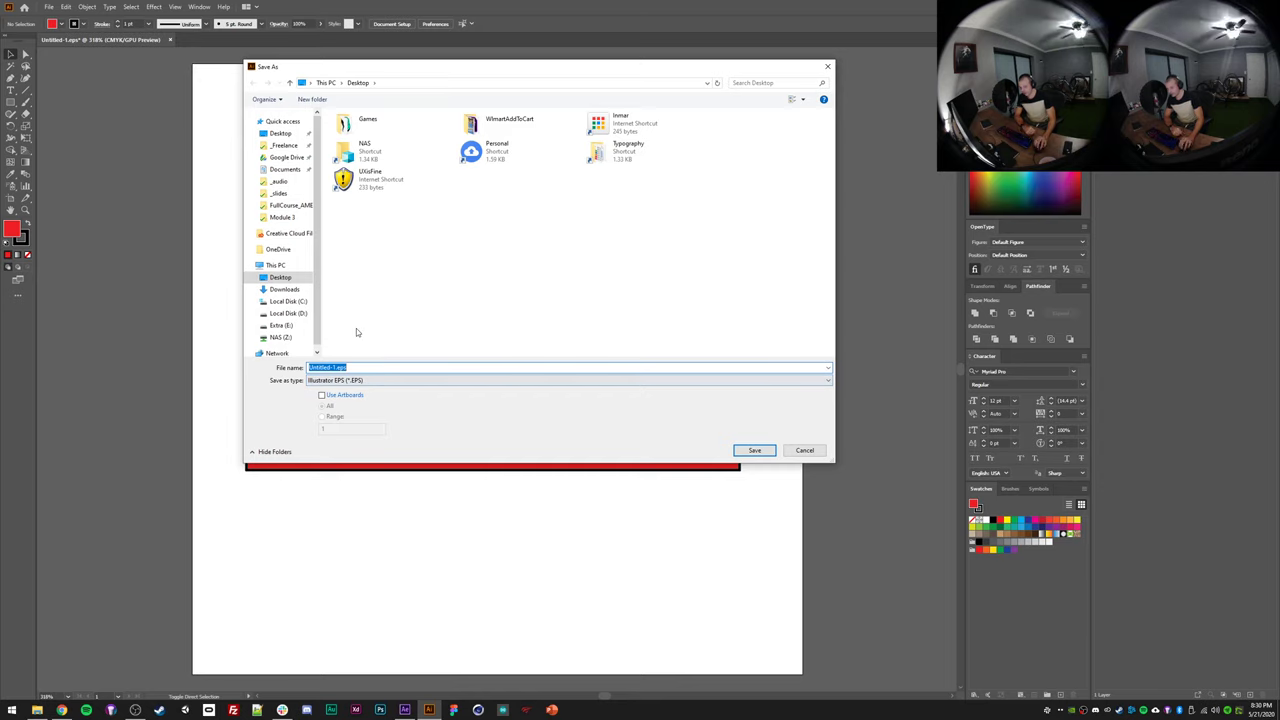
type("Box")
key("Return")
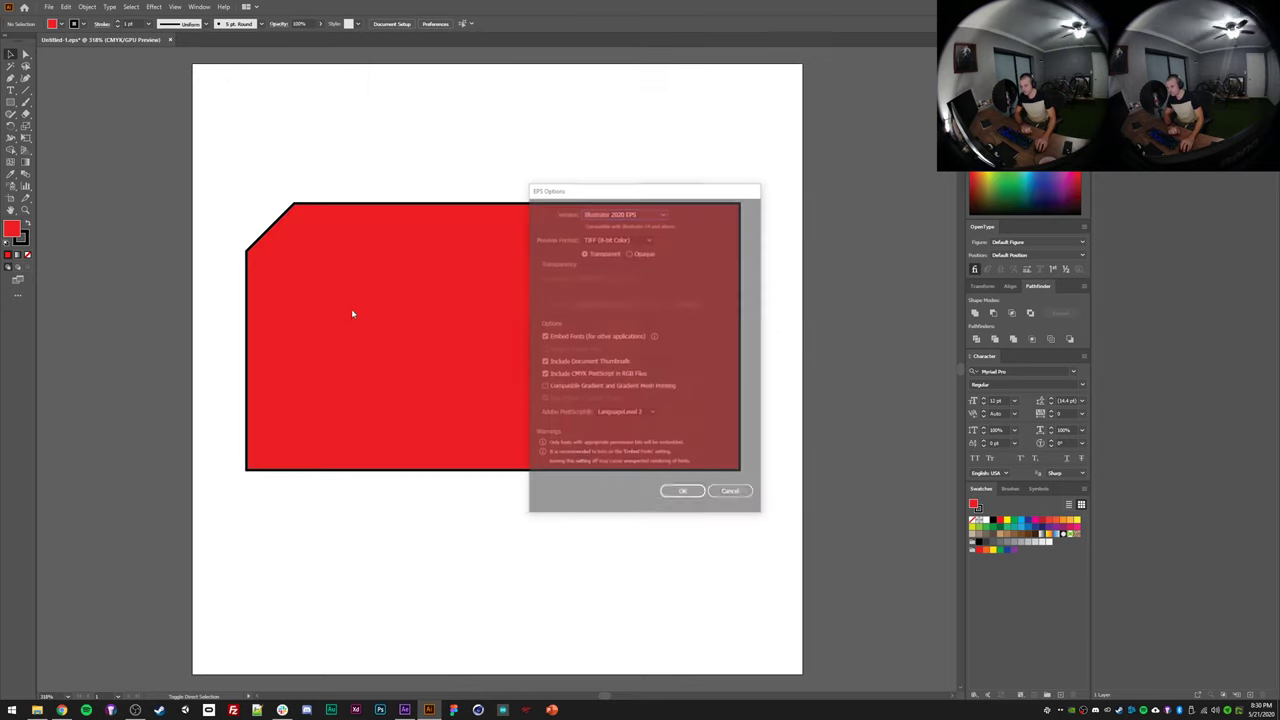
left_click(688, 494)
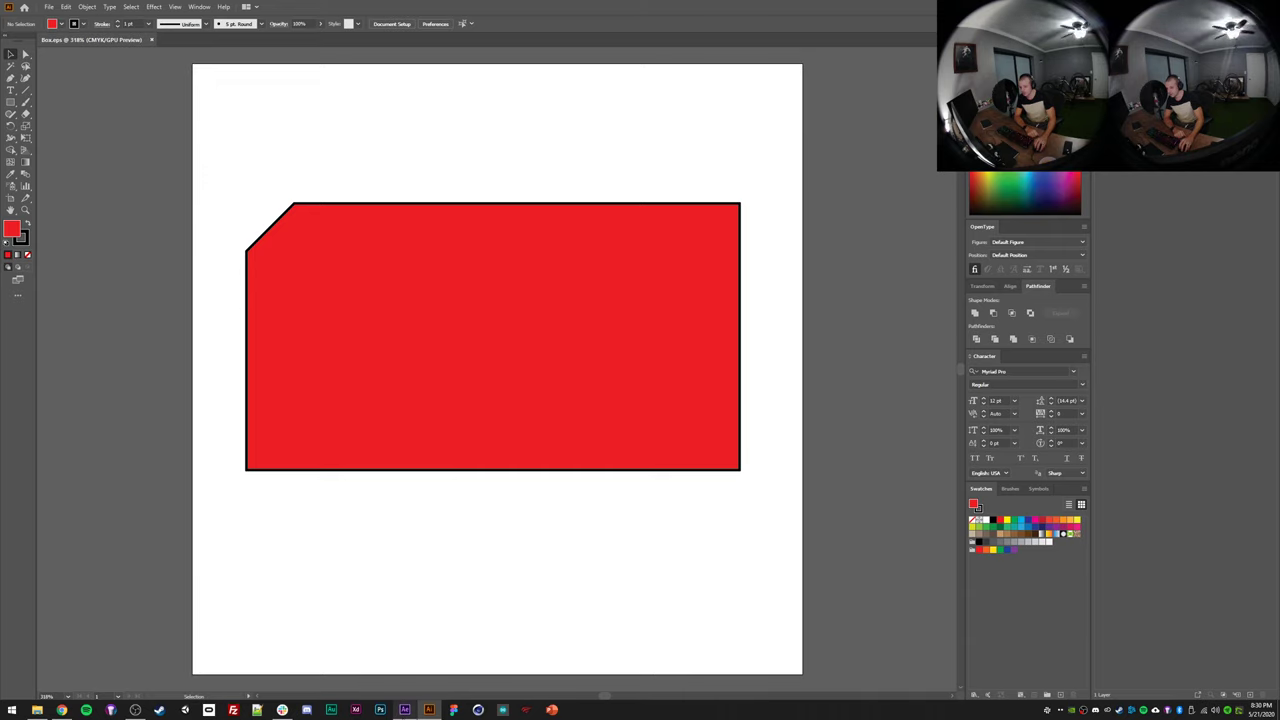
- Switch to After Effects and import Box.eps from the Desktop into the project
left_click(404, 709)
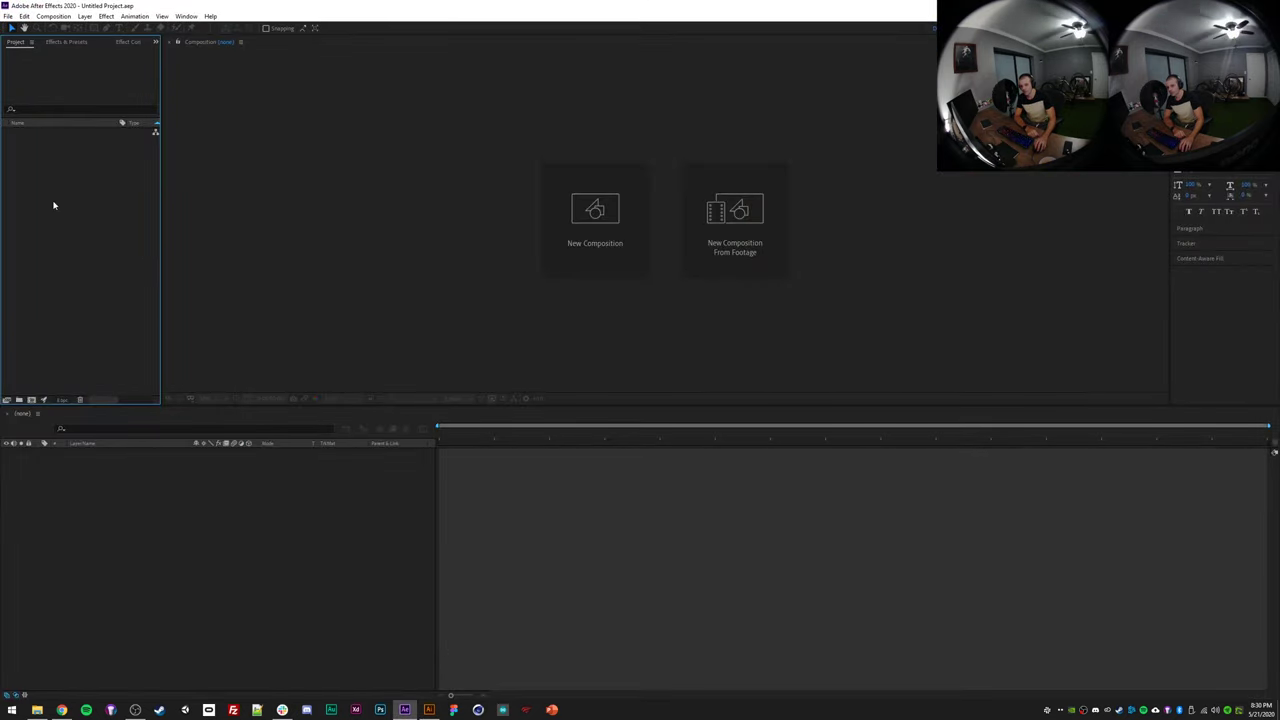
left_click(8, 16)
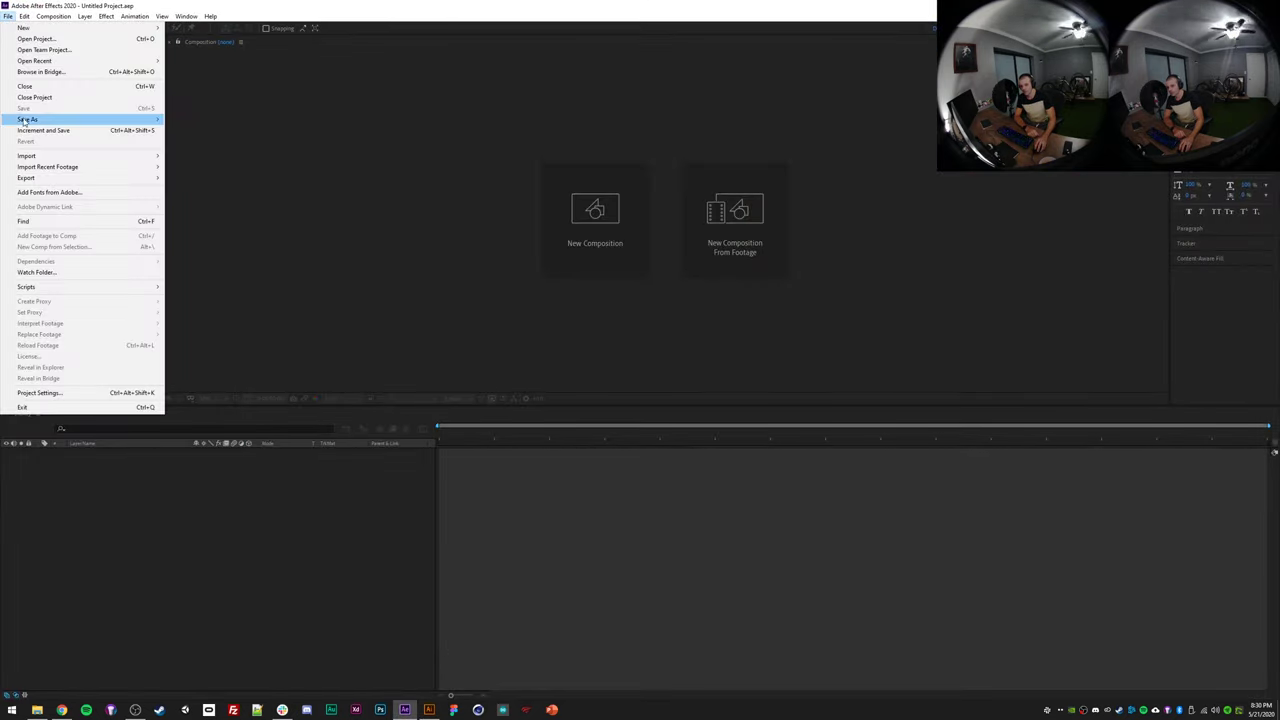
mouse_move(30, 155)
left_click(180, 155)
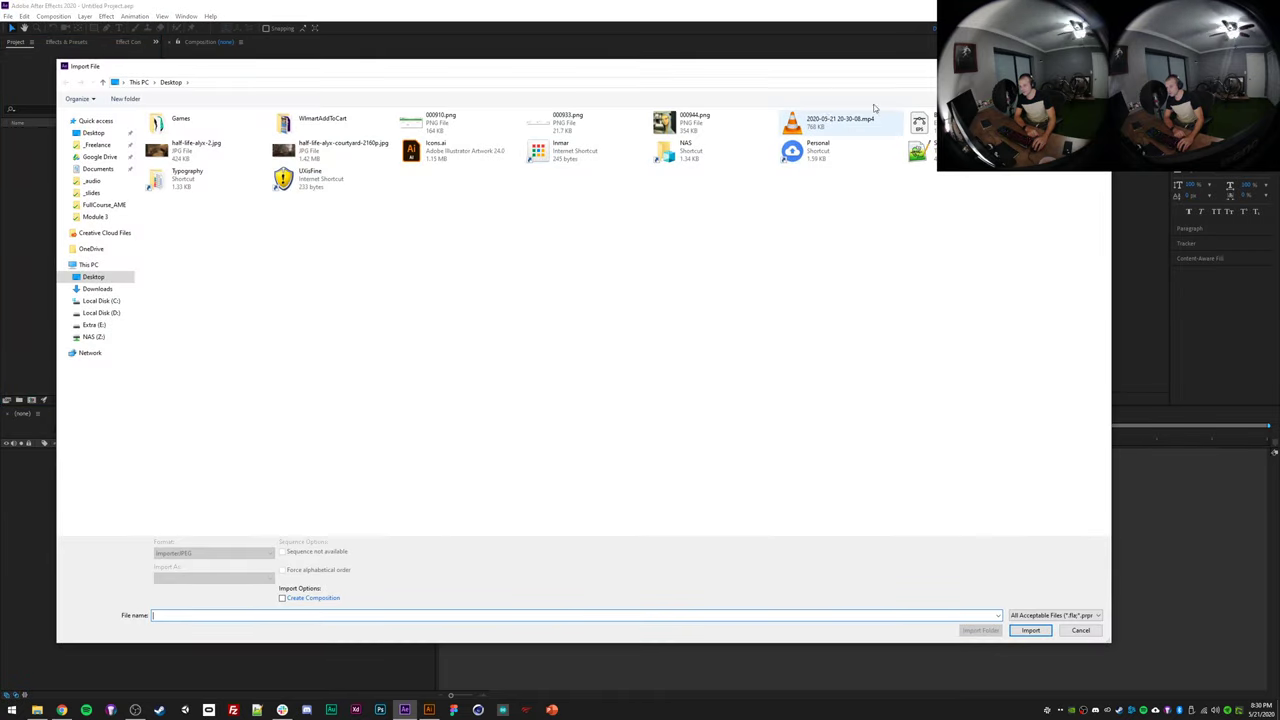
left_click(928, 126)
double_click(928, 126)
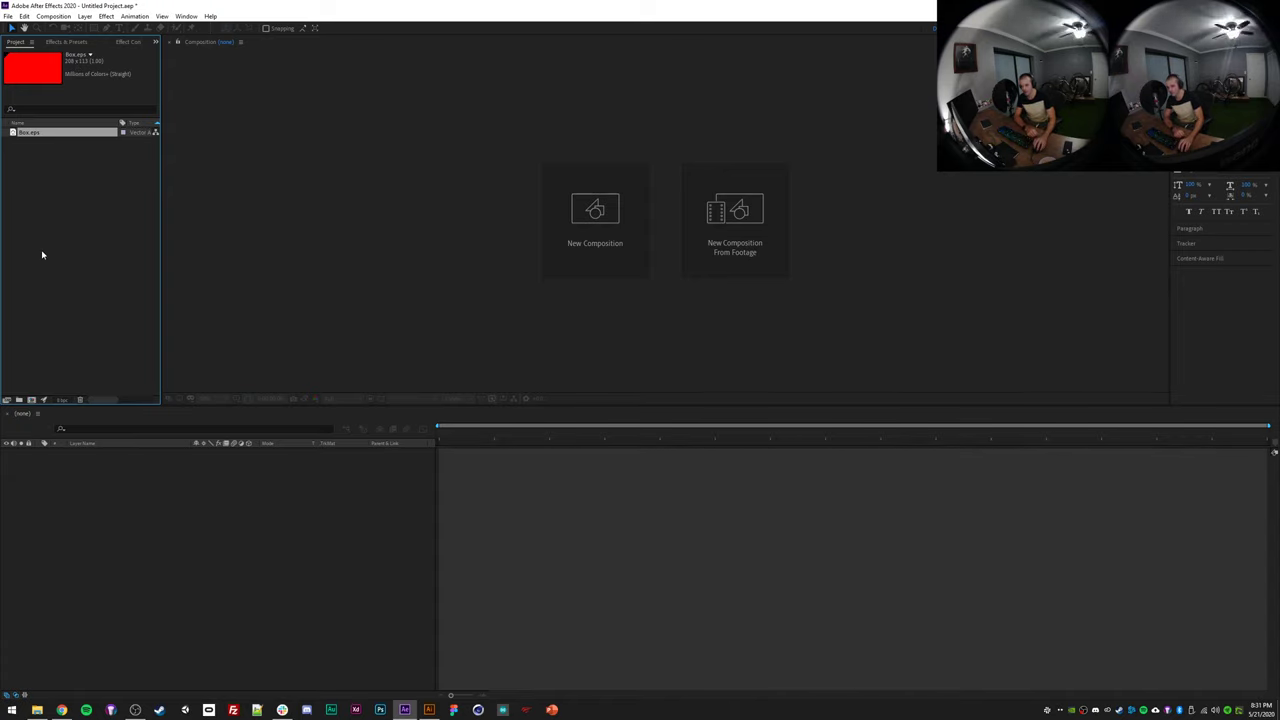
- Create a 1920 × 1080 composition at 30 frames per second with a duration of 0:00:10:00
left_click(618, 237)
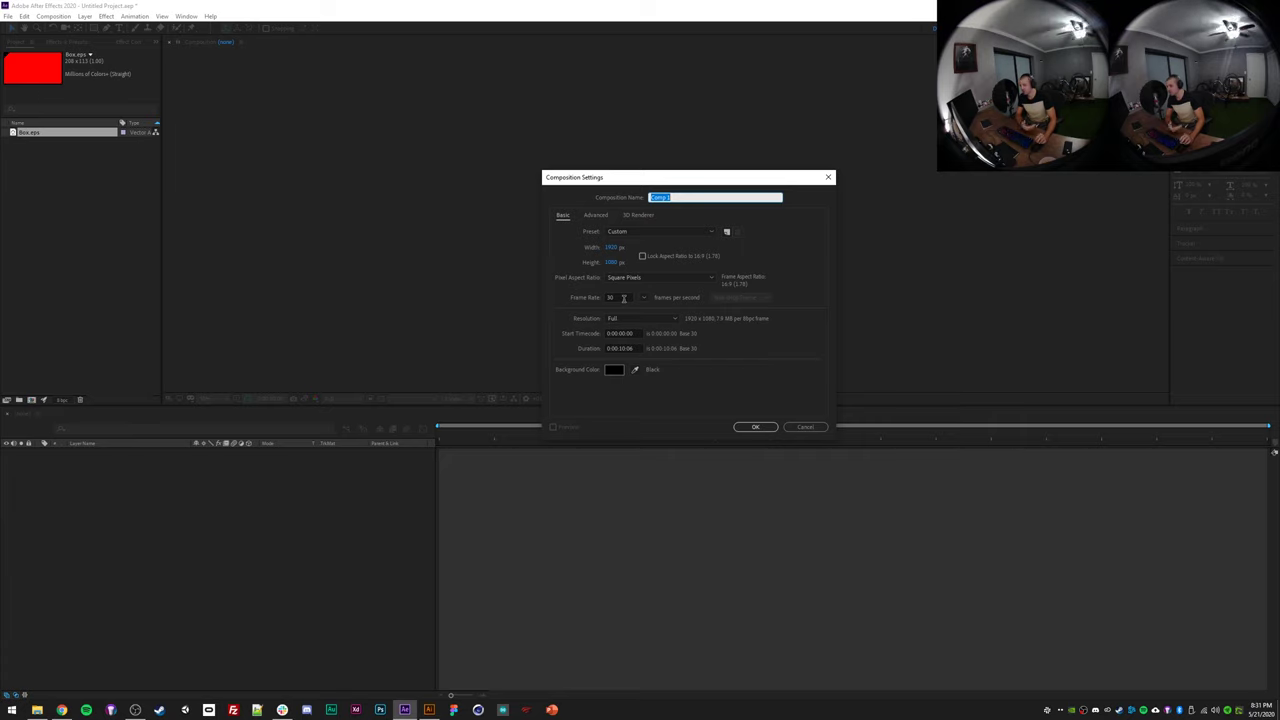
left_click(629, 348)
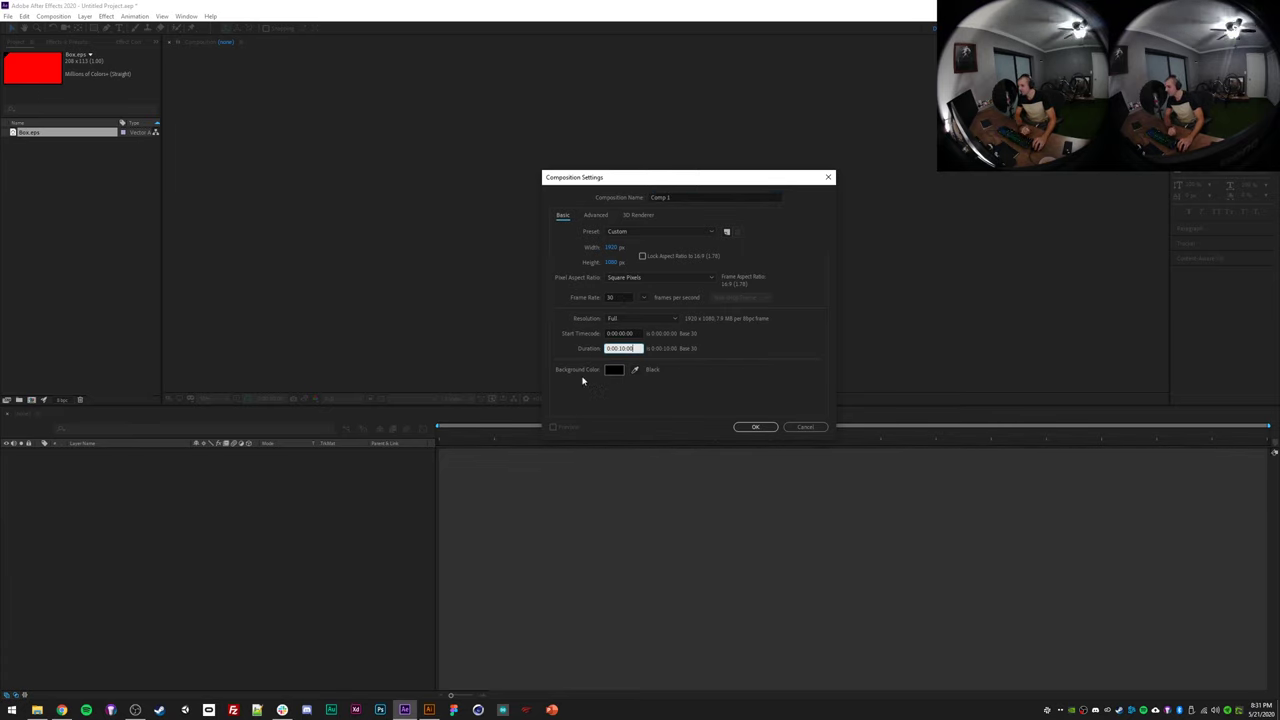
left_click(755, 427)
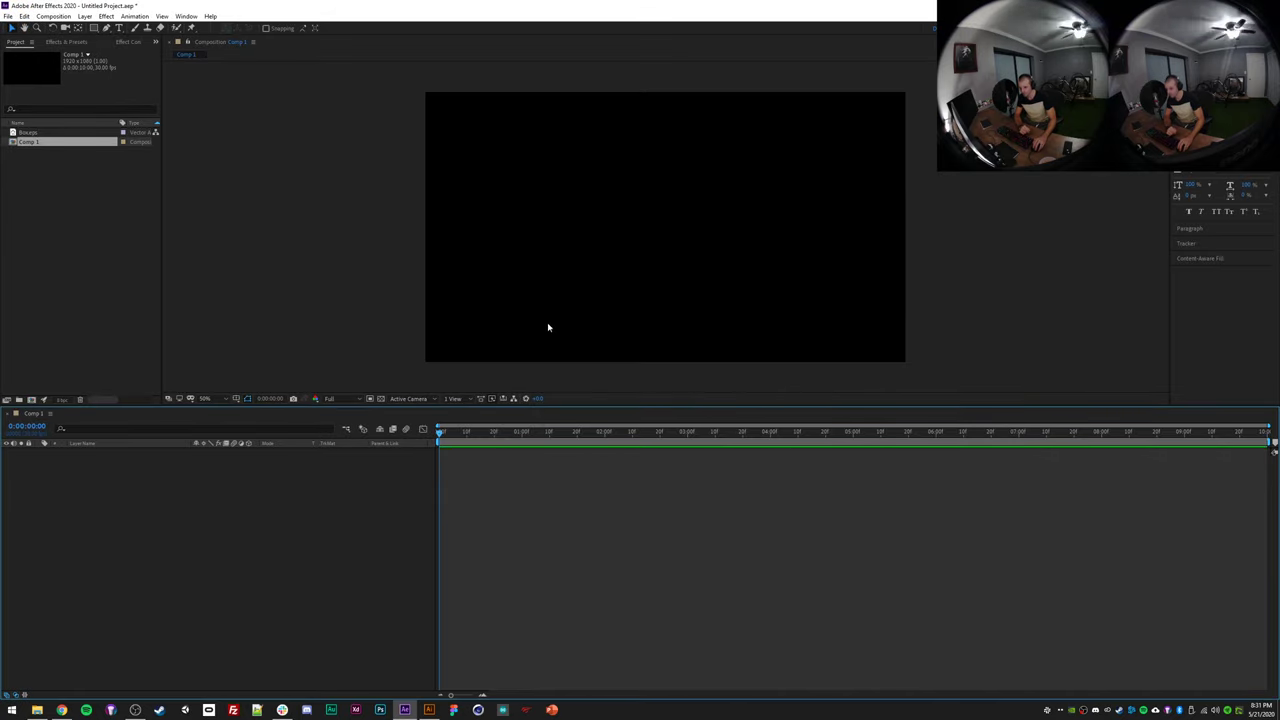
- Enlarge the composition viewing area and place Box.eps near the centre of Comp 1 as a layer
left_click_drag(547, 407, 490, 485)
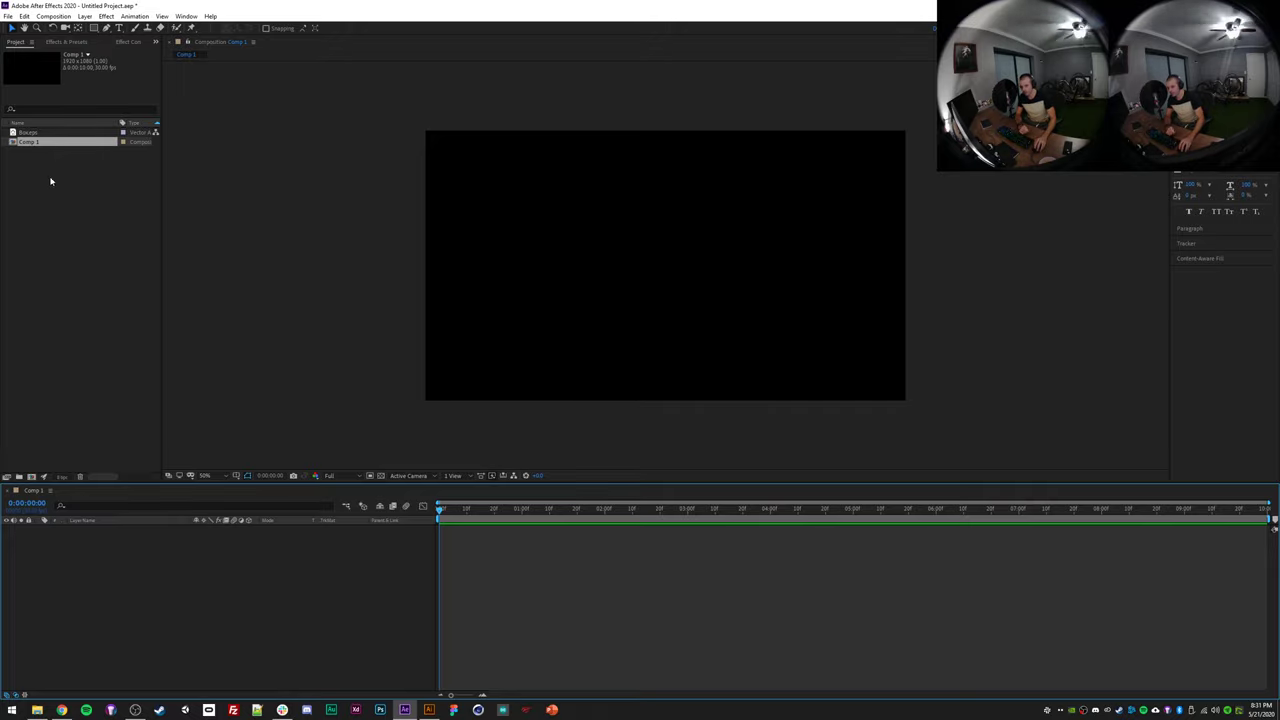
left_click(28, 132)
left_click_drag(28, 132, 655, 256)
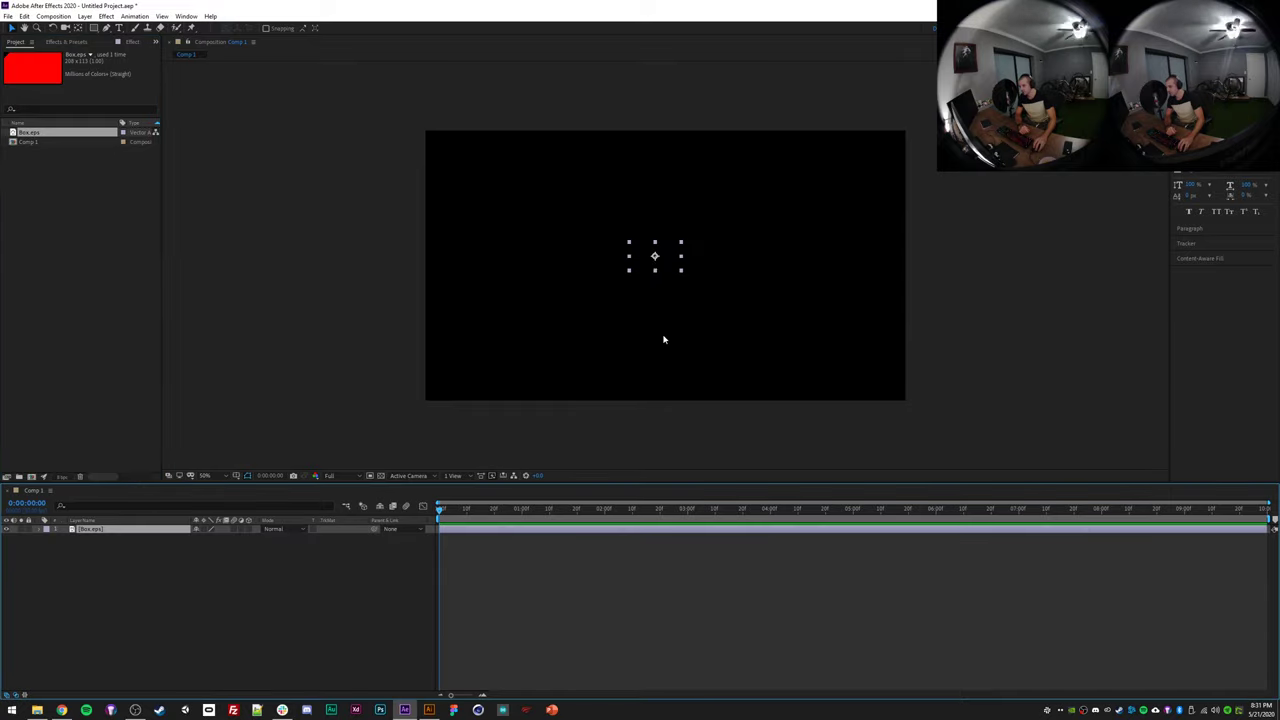
left_click(357, 303)
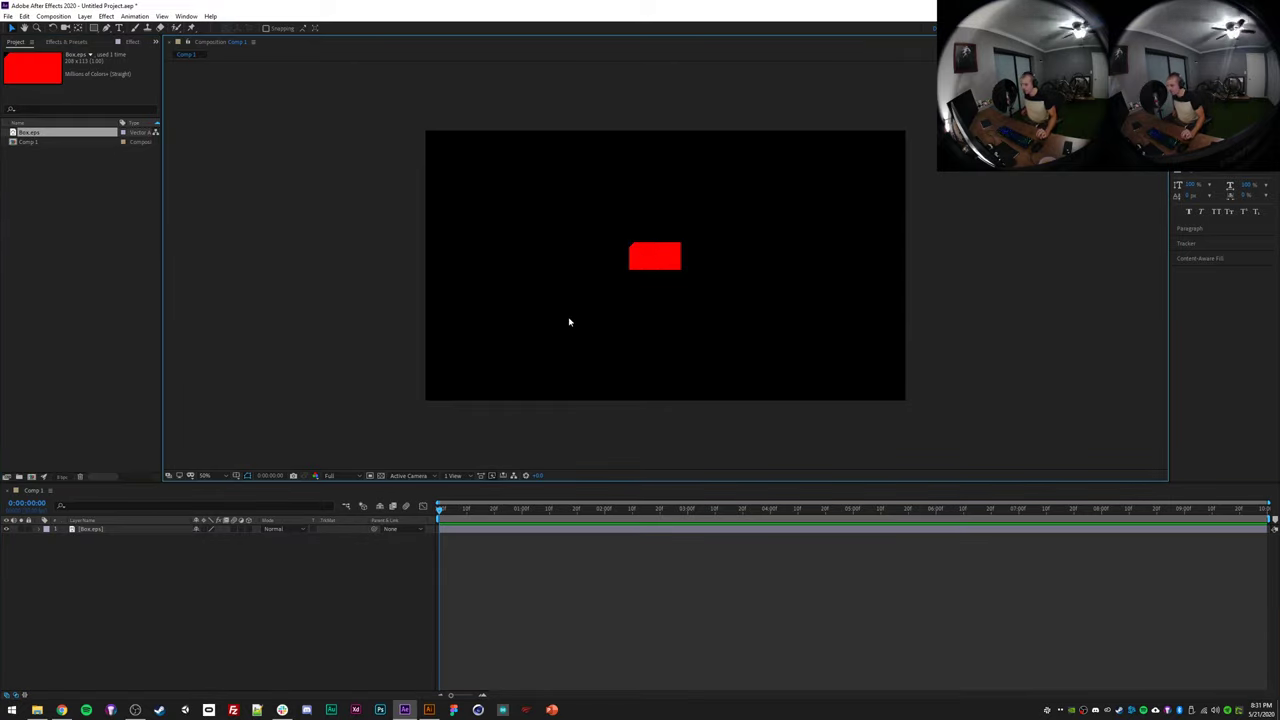
- Create shapes from the Box.eps vector layer, and delete the original Box.eps layer from the composition
left_click(655, 258)
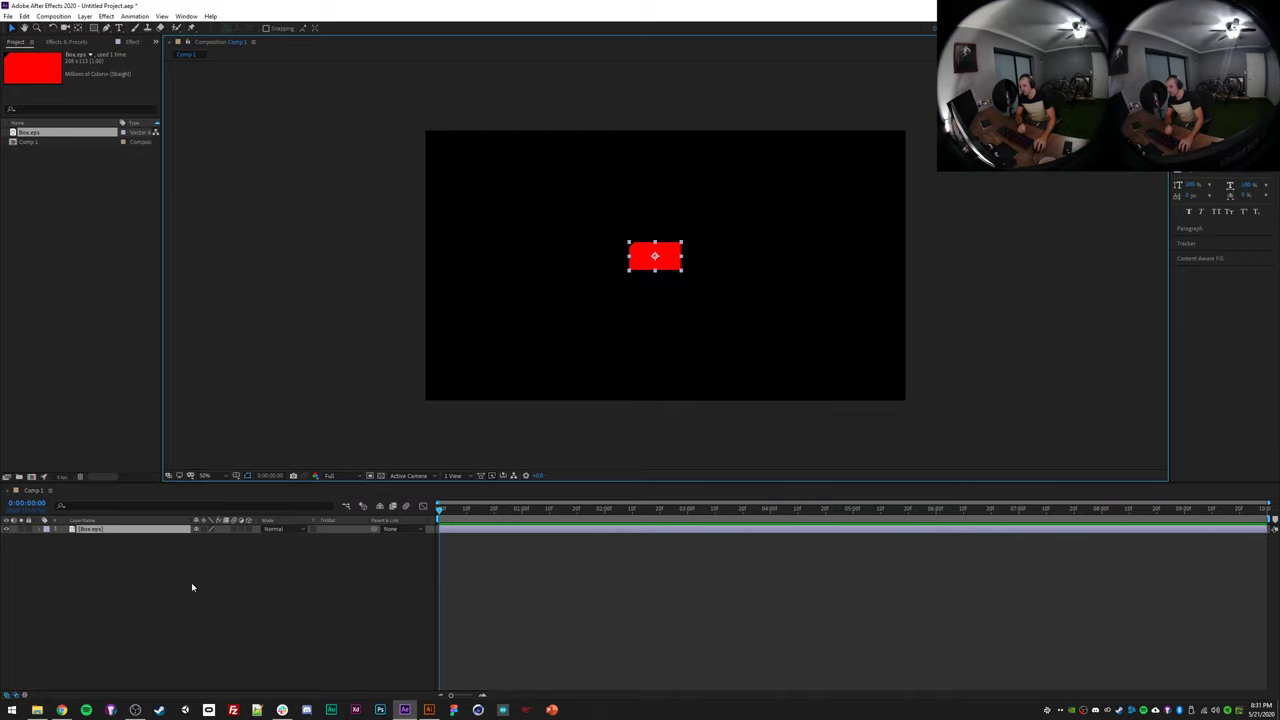
right_click(98, 529)
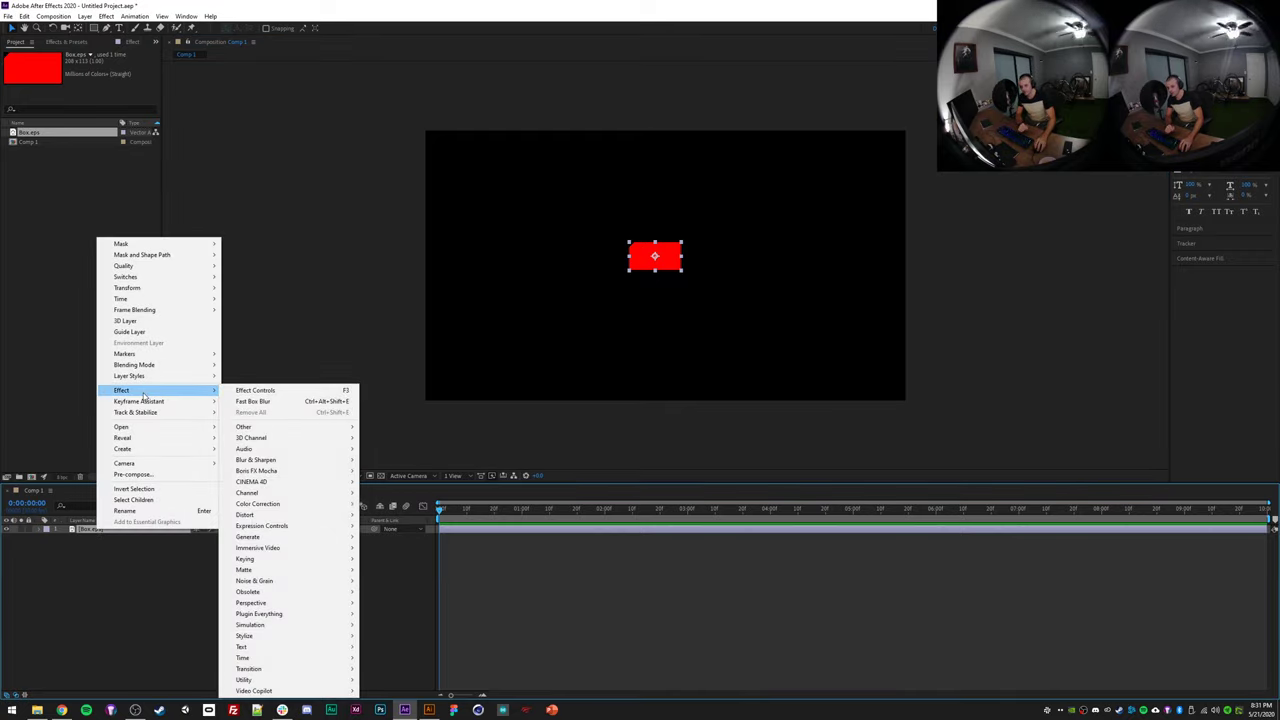
mouse_move(141, 449)
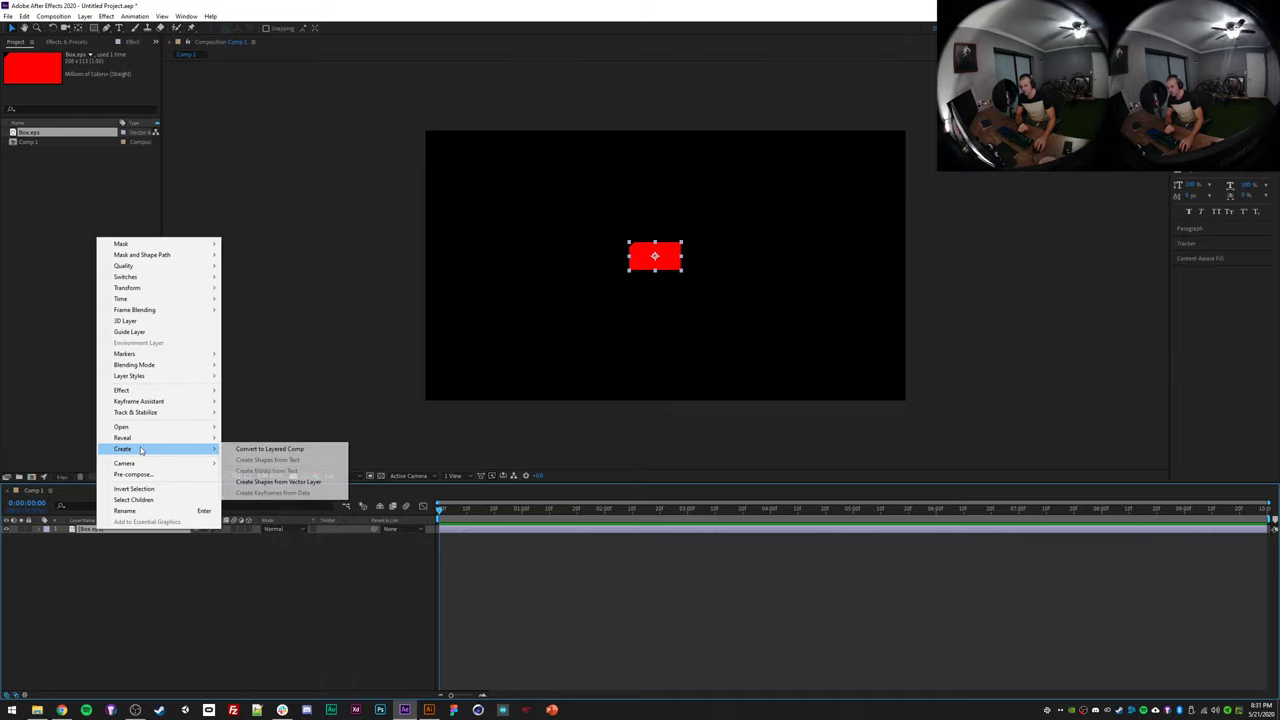
left_click(270, 483)
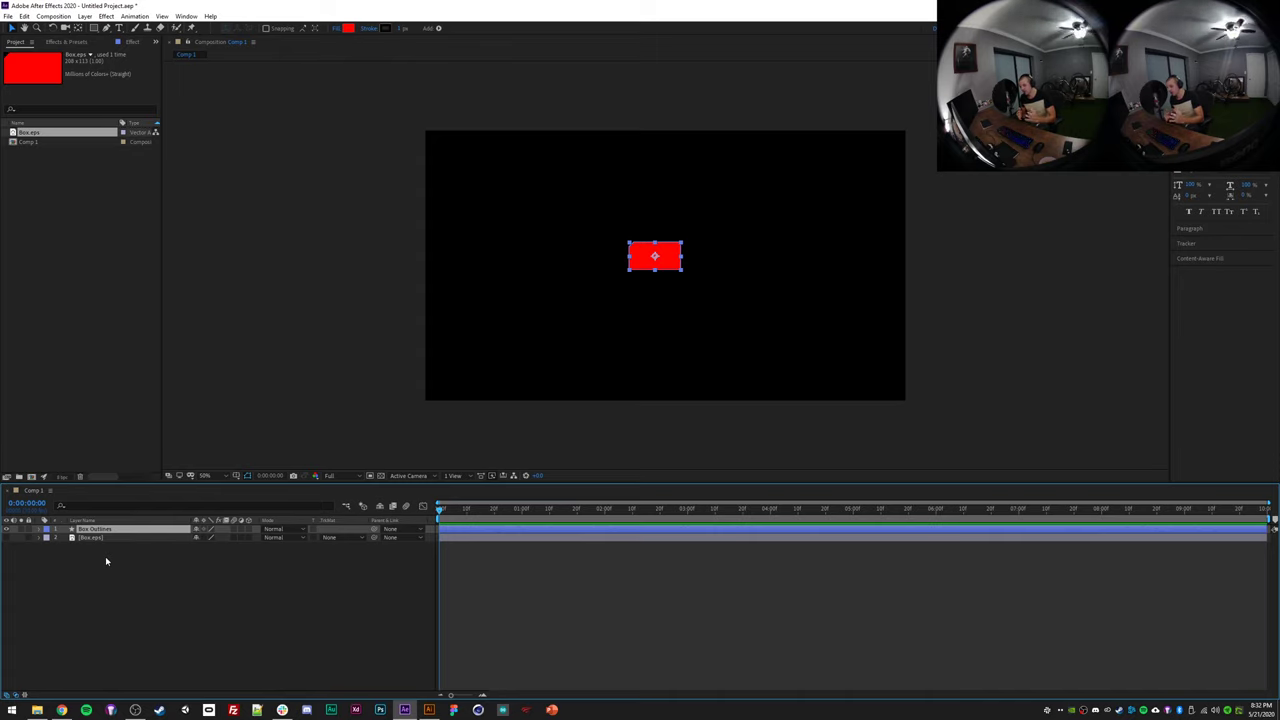
left_click(88, 538)
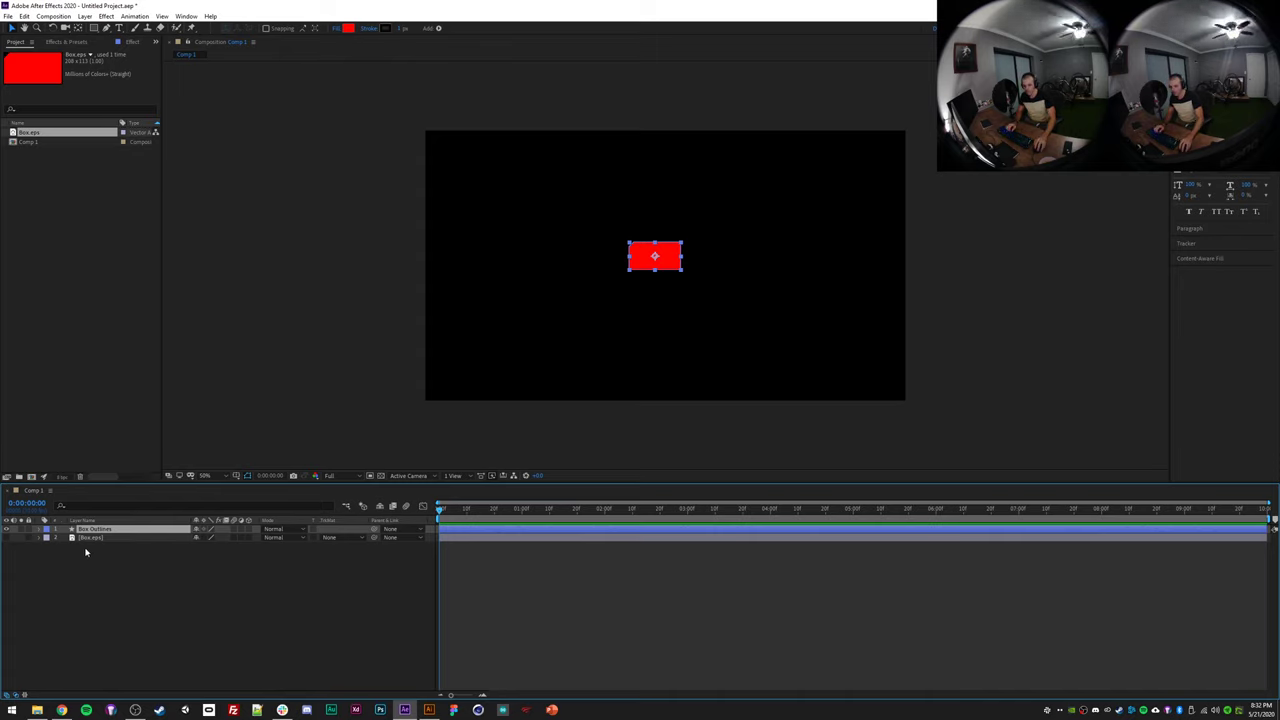
key("Delete")
- Expand the Box Outlines layer to reveal its Contents and its Transform properties, and select Transform
left_click(42, 530)
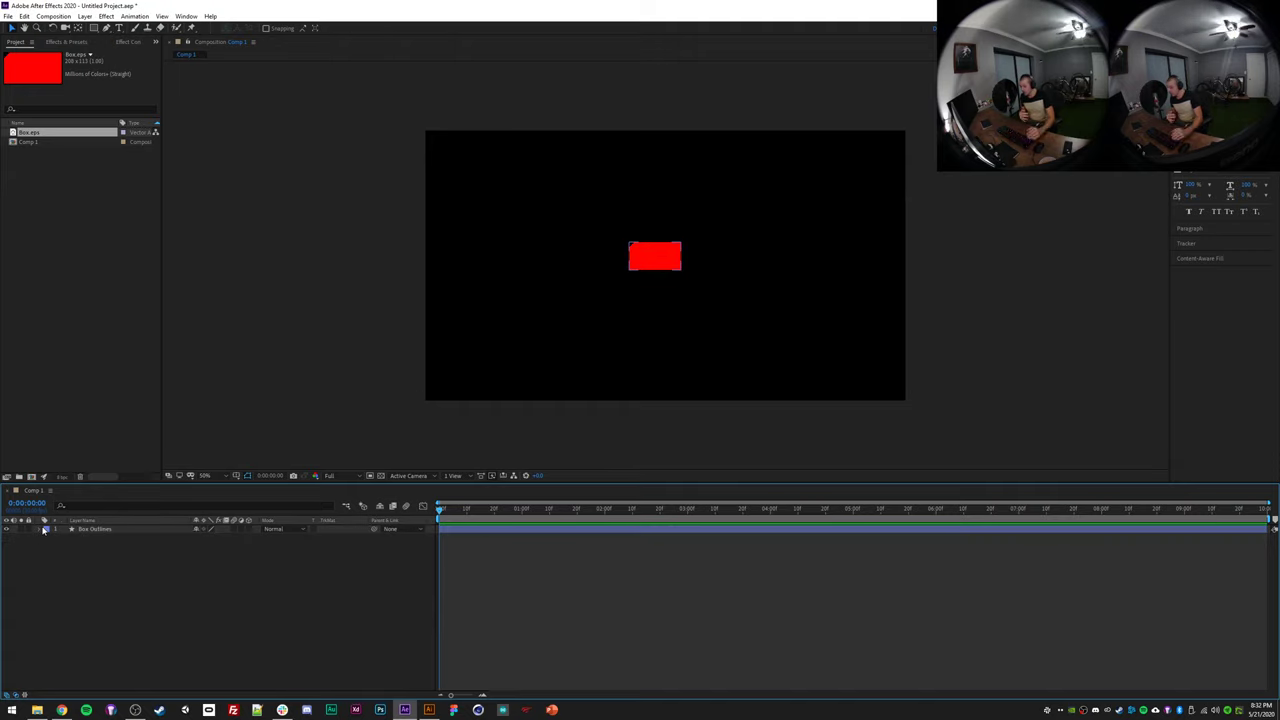
left_click(42, 530)
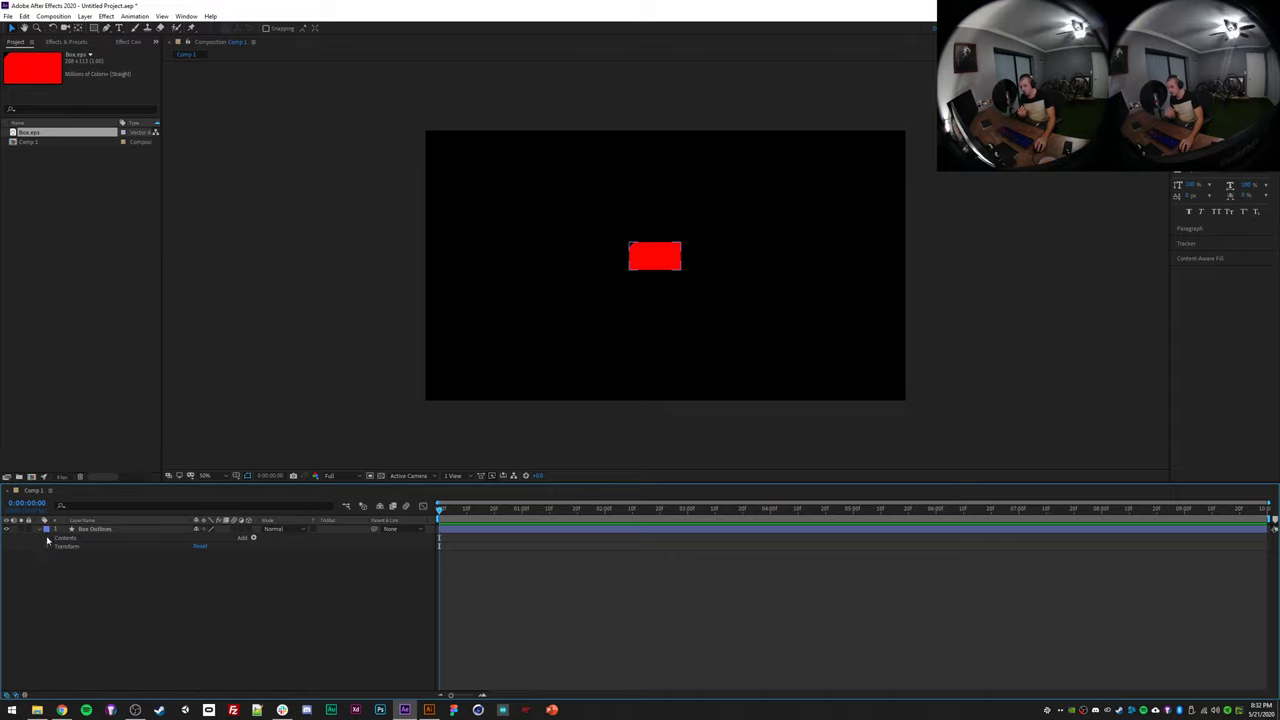
left_click(47, 546)
left_click(47, 538)
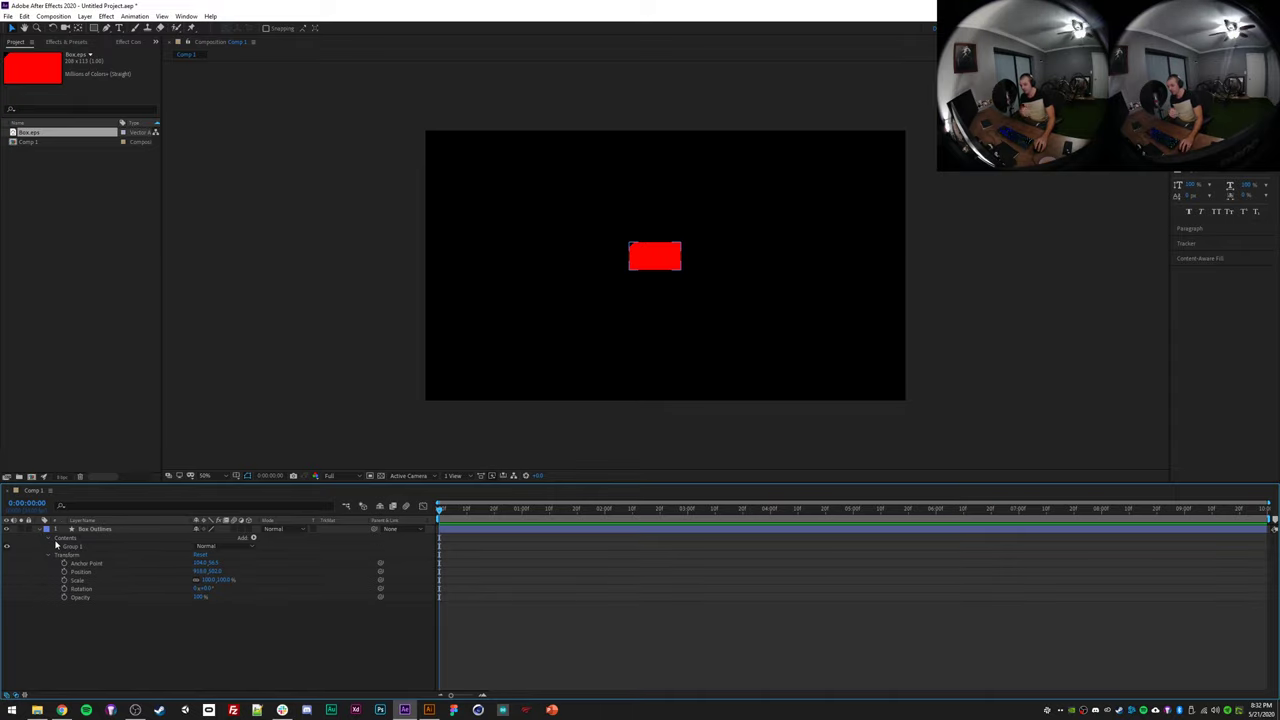
left_click(98, 532)
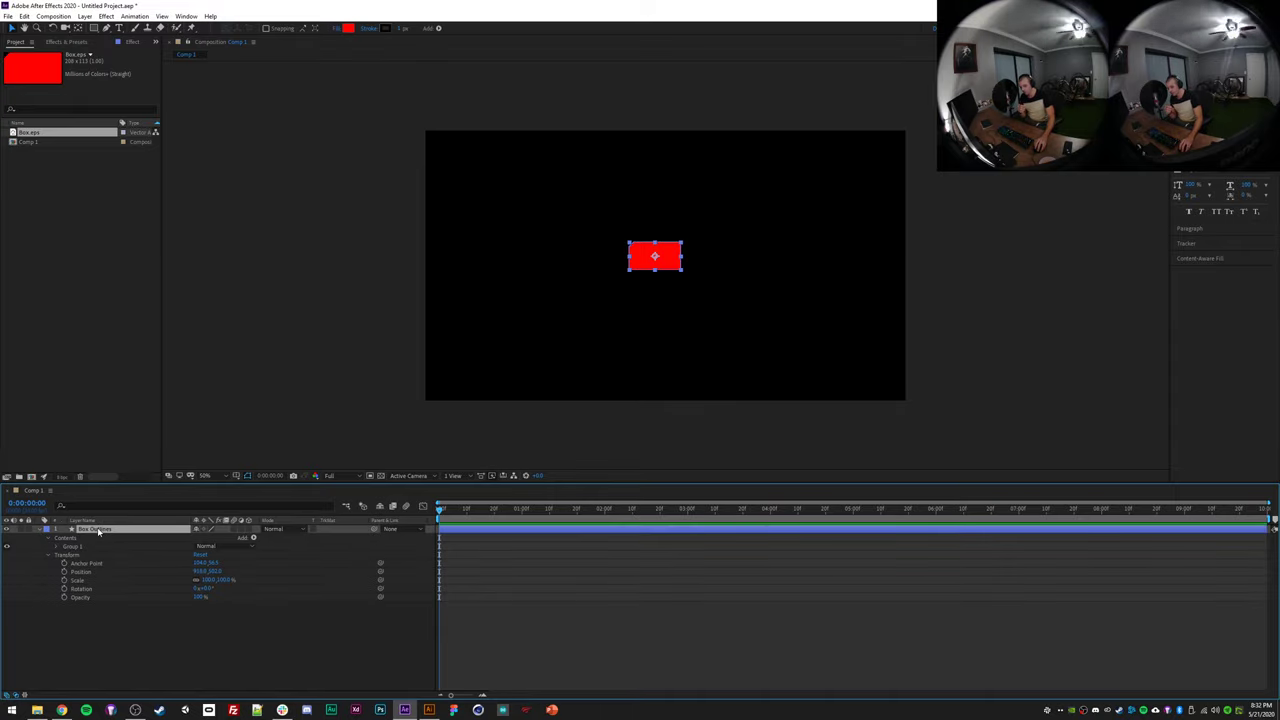
left_click(67, 555)
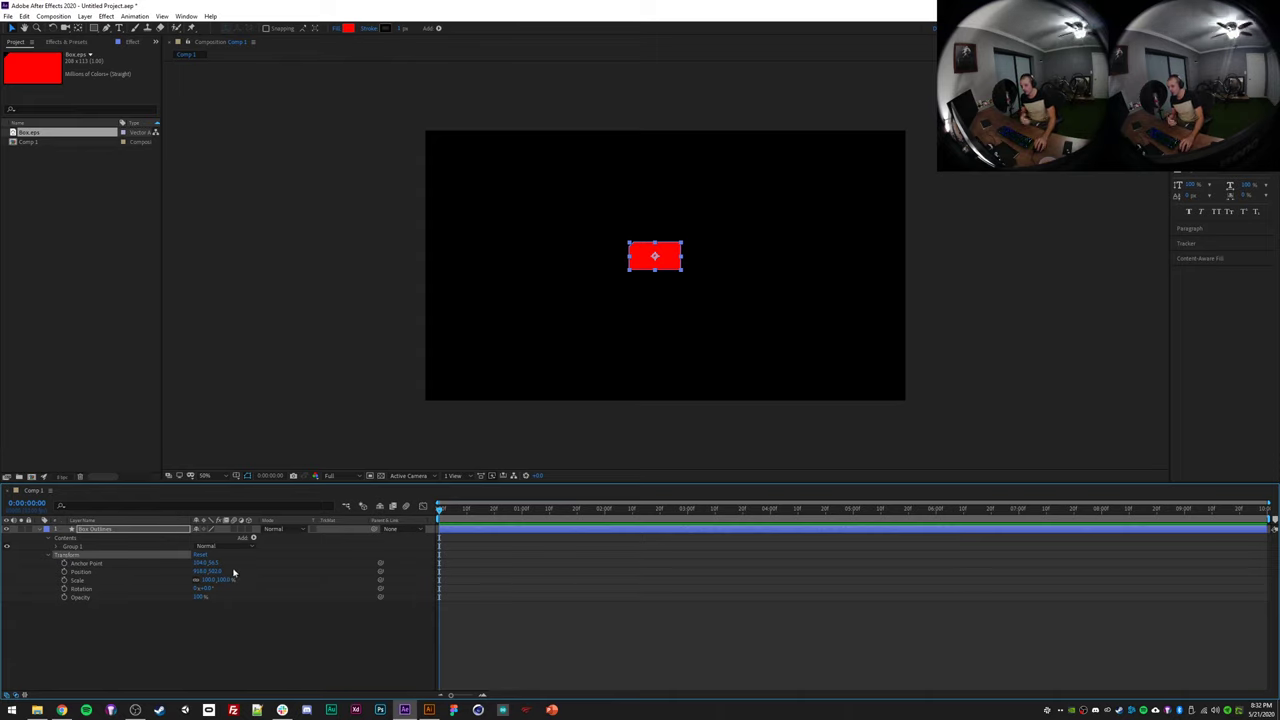
- Try other Position and Scale values on the Box Outlines layer and revert them to the original transform
left_click_drag(200, 571, 282, 596)
key("ctrl+z")
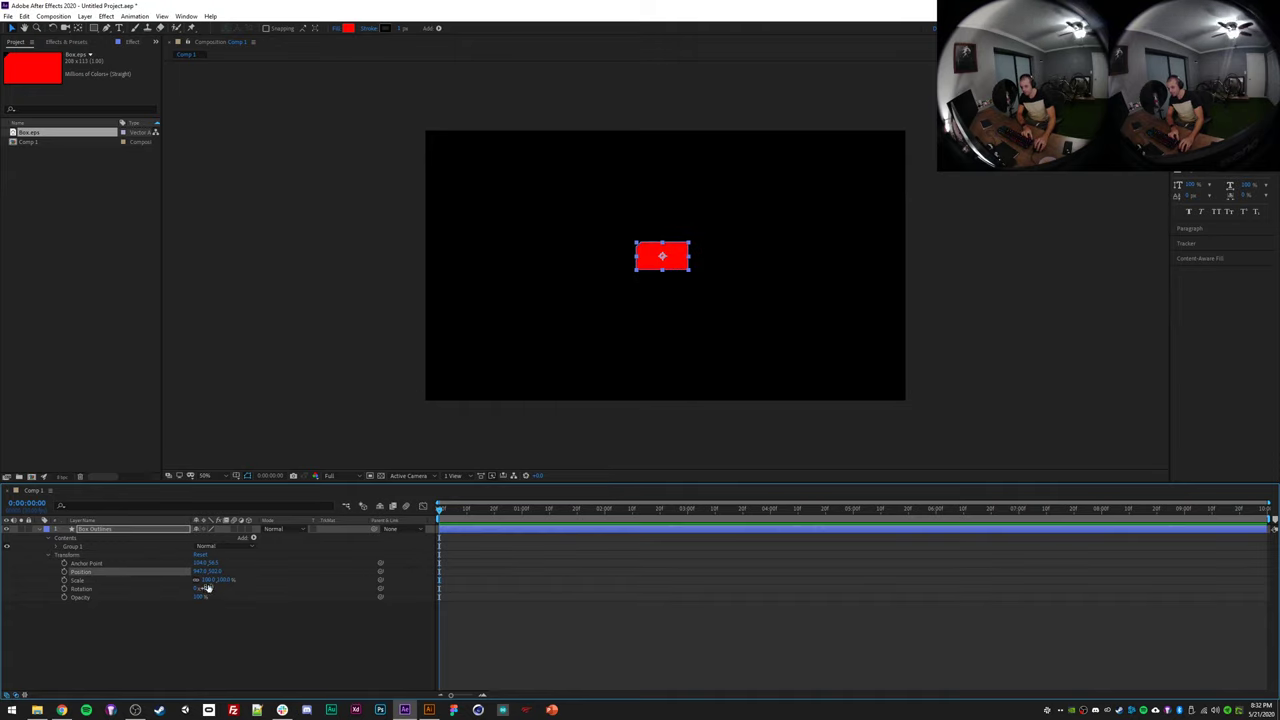
key("ctrl+z")
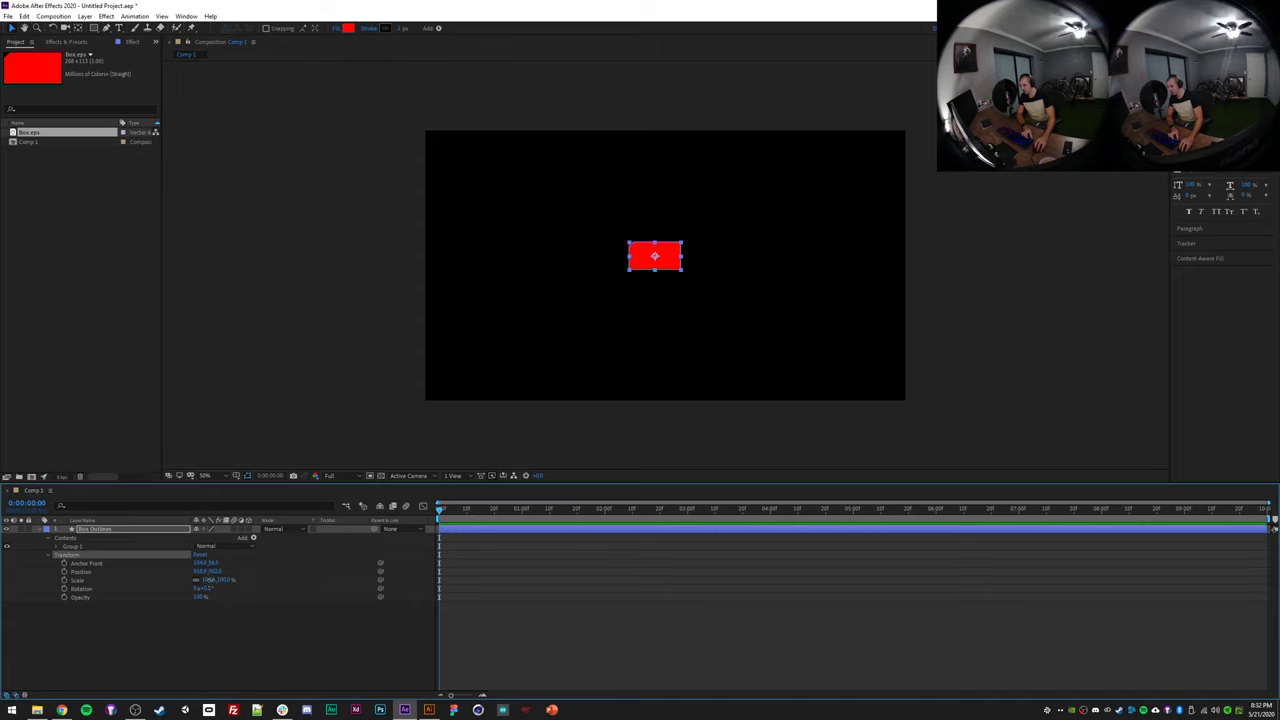
left_click_drag(207, 582, 278, 584)
left_click(200, 554)
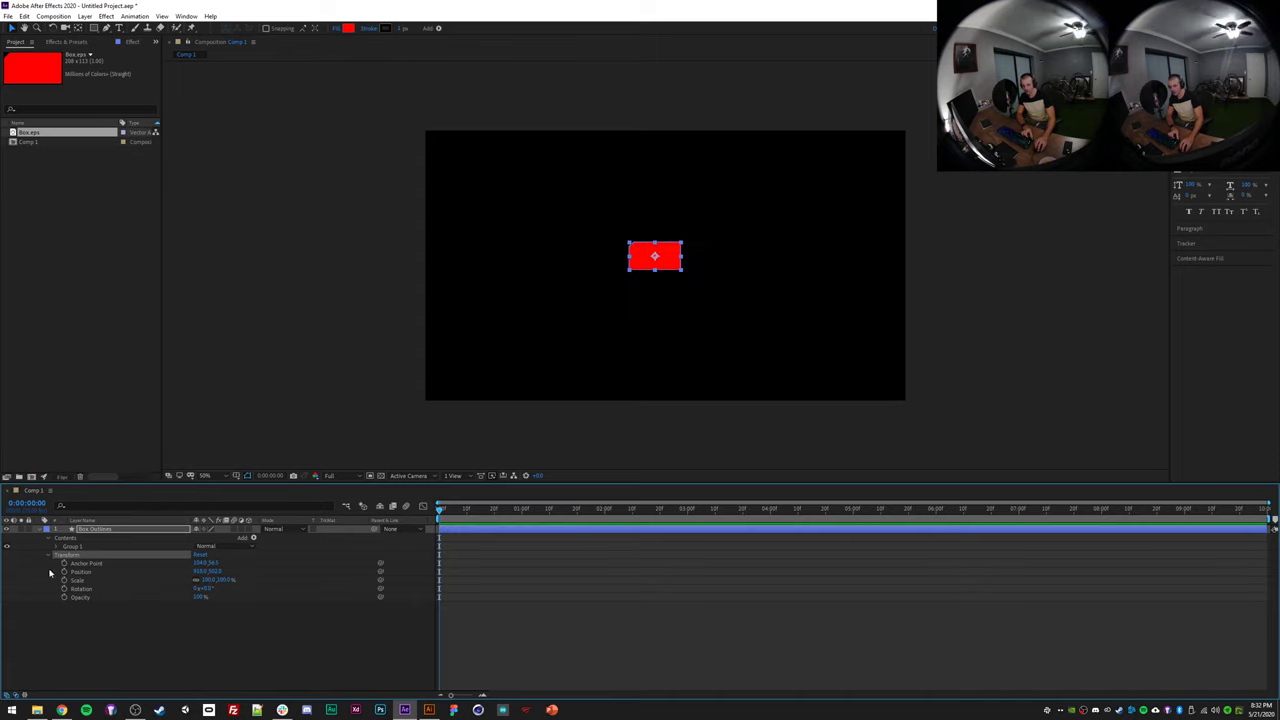
- Expand Group 1 inside the Box Outlines contents and inspect its Fill 1, Stroke 1 and Path 1 items
left_click(57, 547)
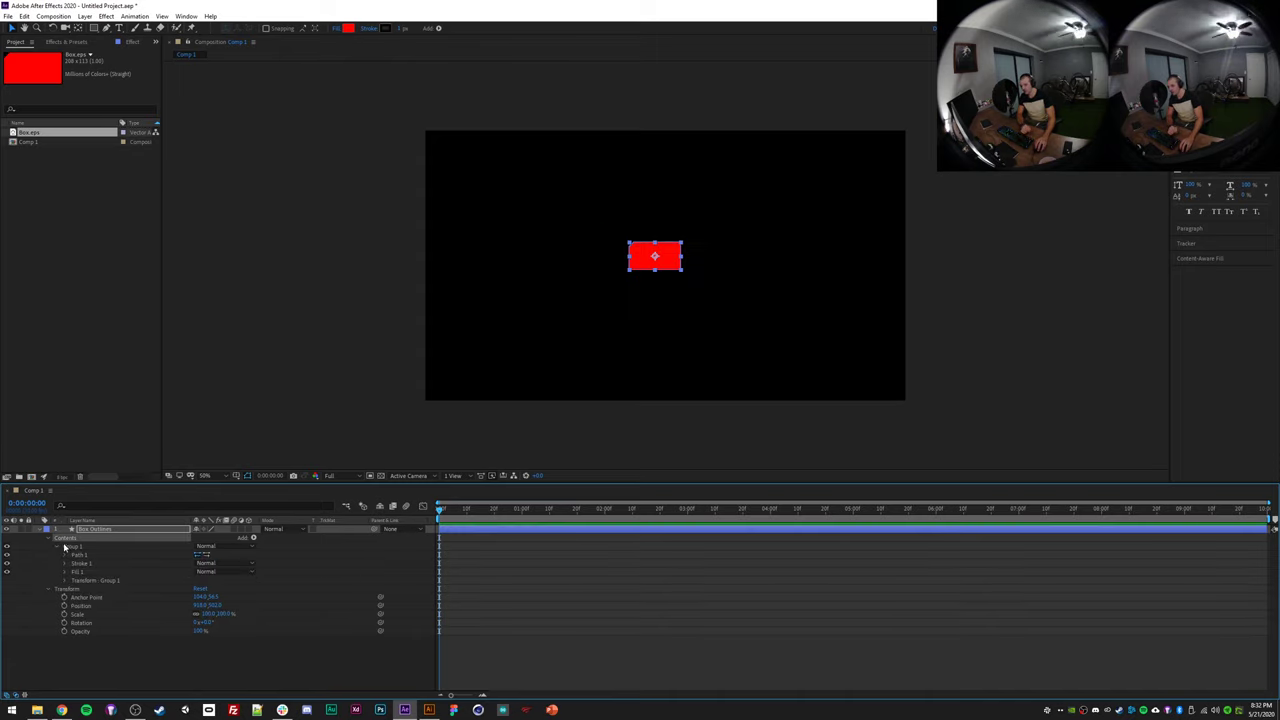
left_click(70, 547)
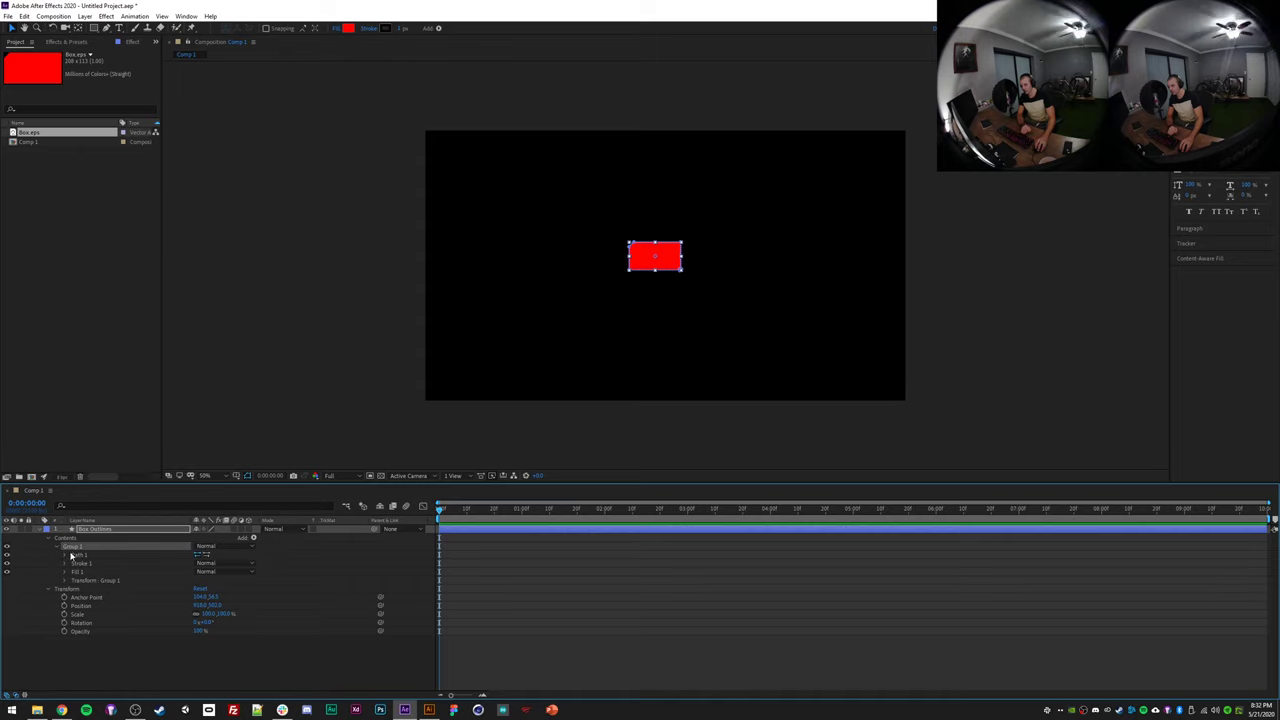
left_click(76, 571)
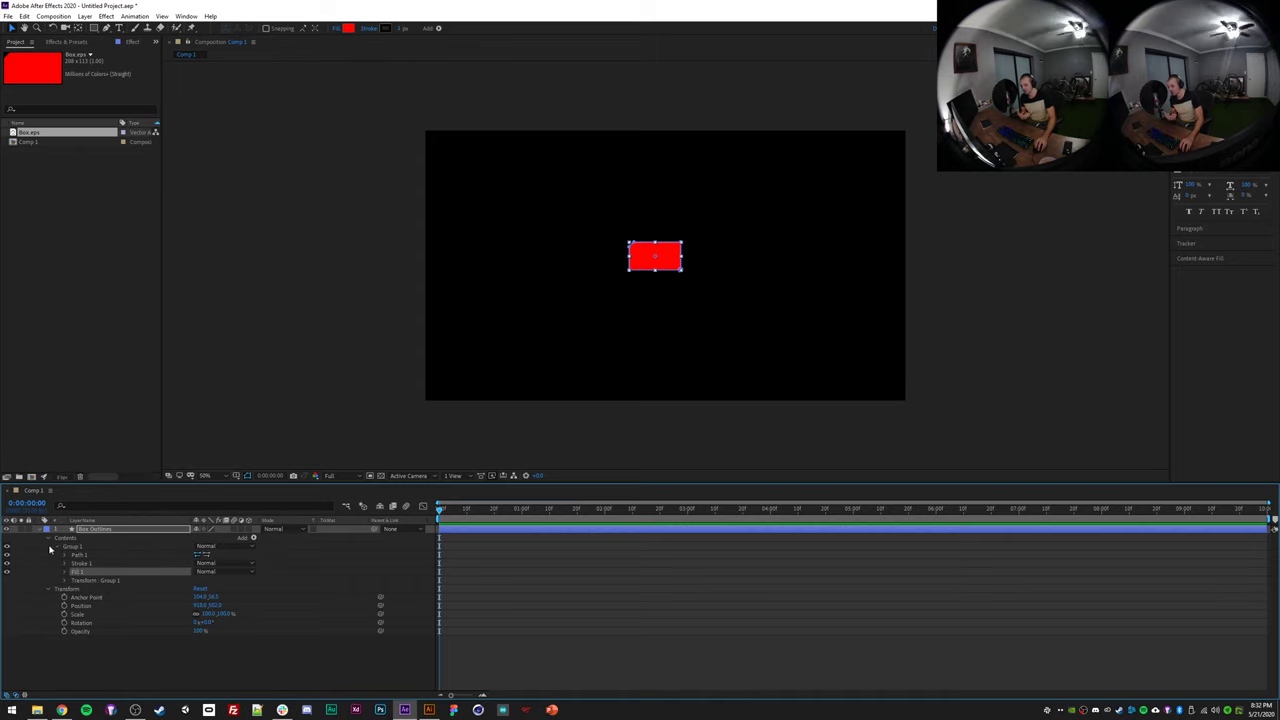
left_click(77, 565)
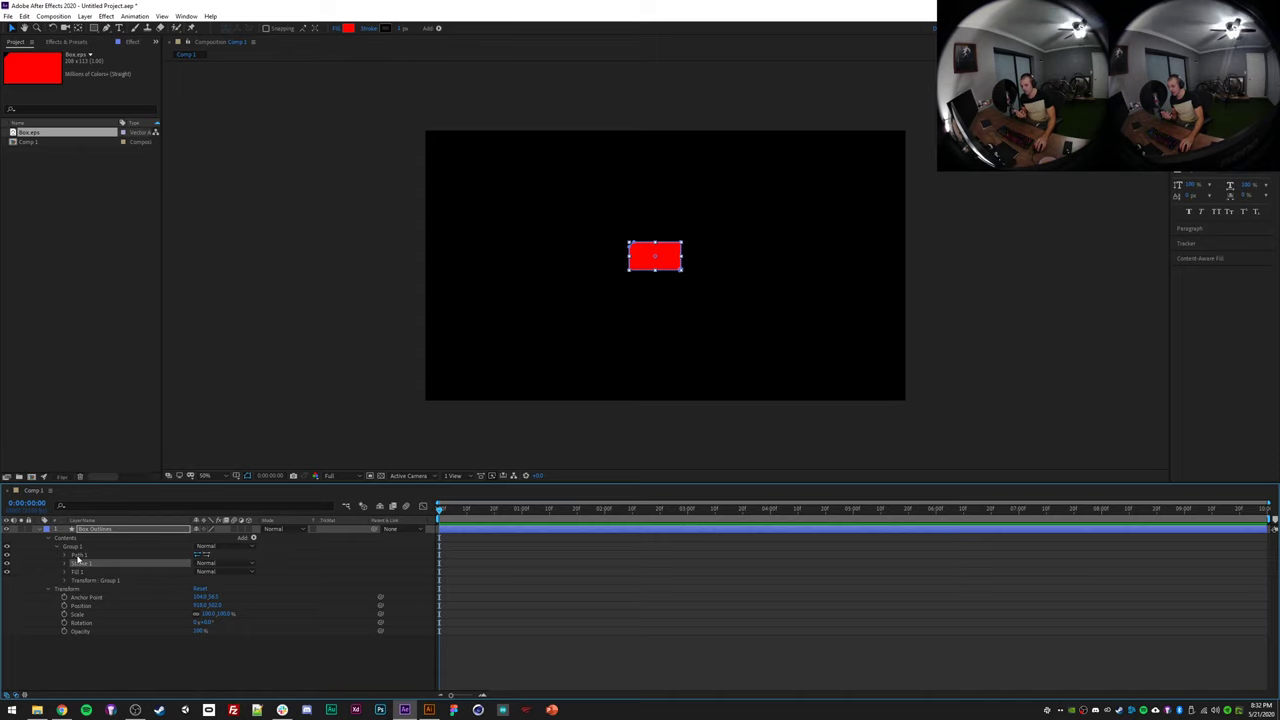
left_click(76, 555)
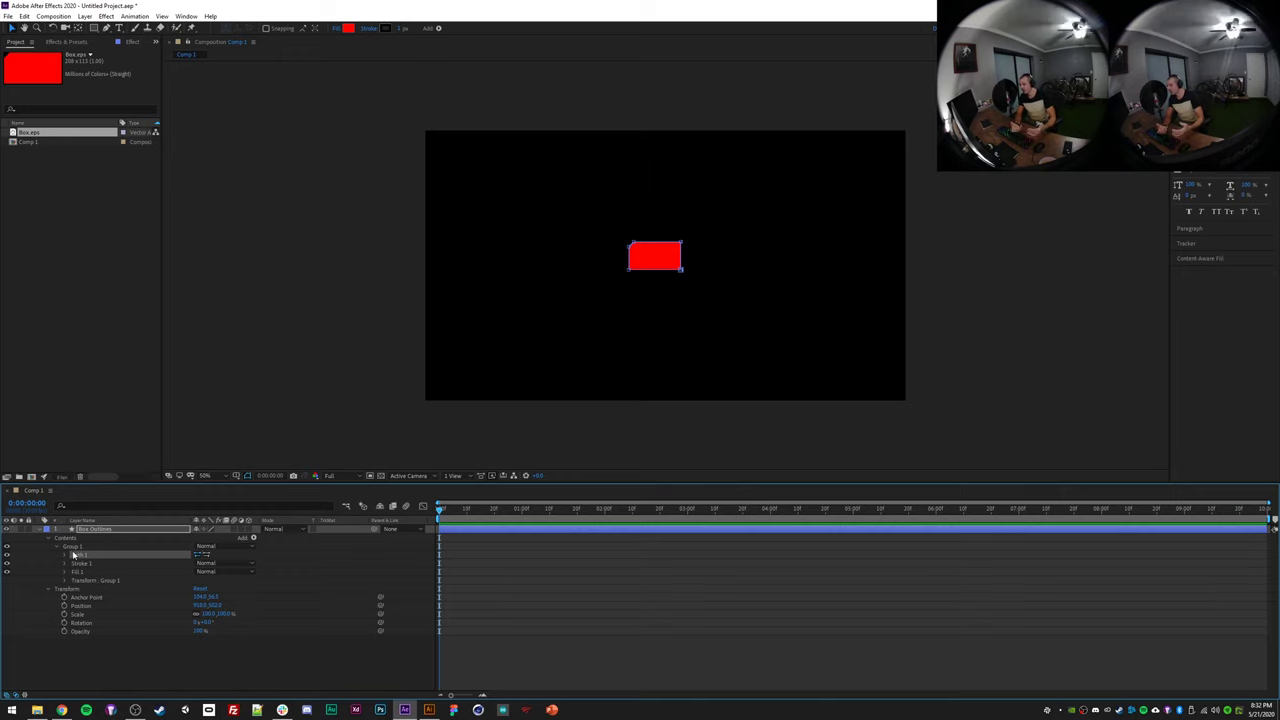
- Try to reshape the box by moving its left-side path points outward, and undo the changes
scroll(616, 324, "up", 2)
left_click_drag(592, 311, 601, 333)
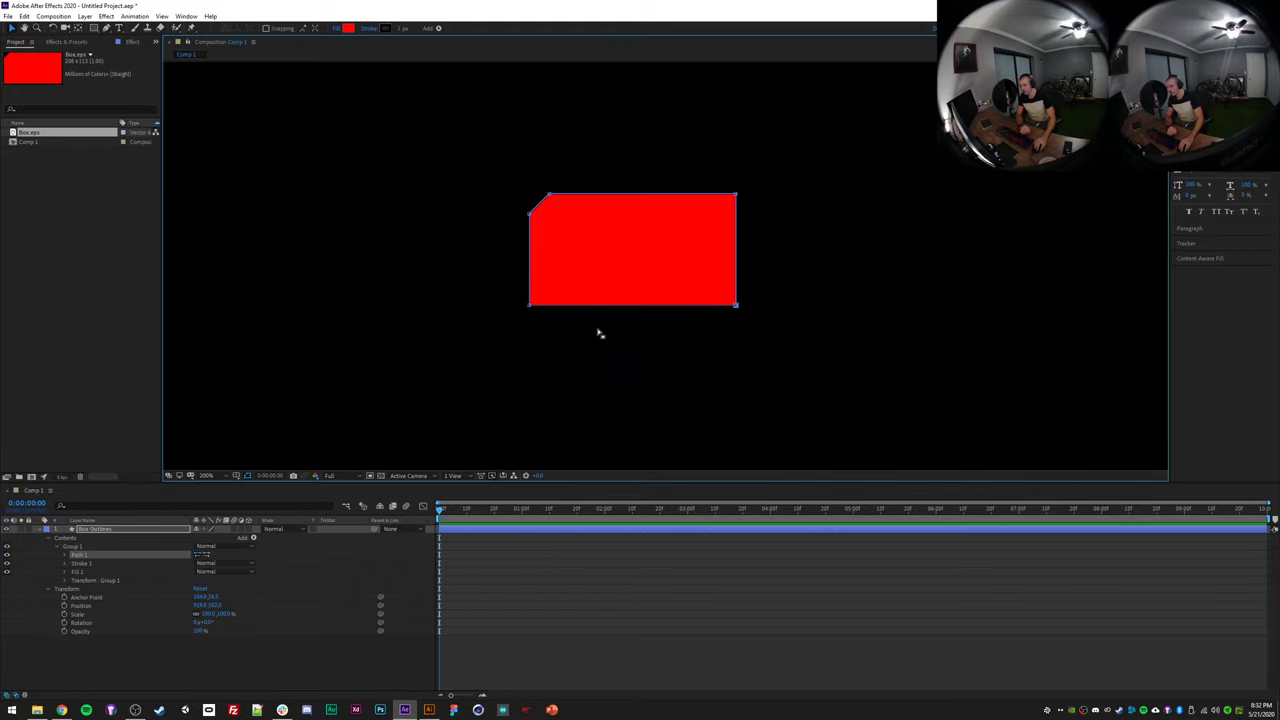
left_click_drag(503, 165, 585, 340)
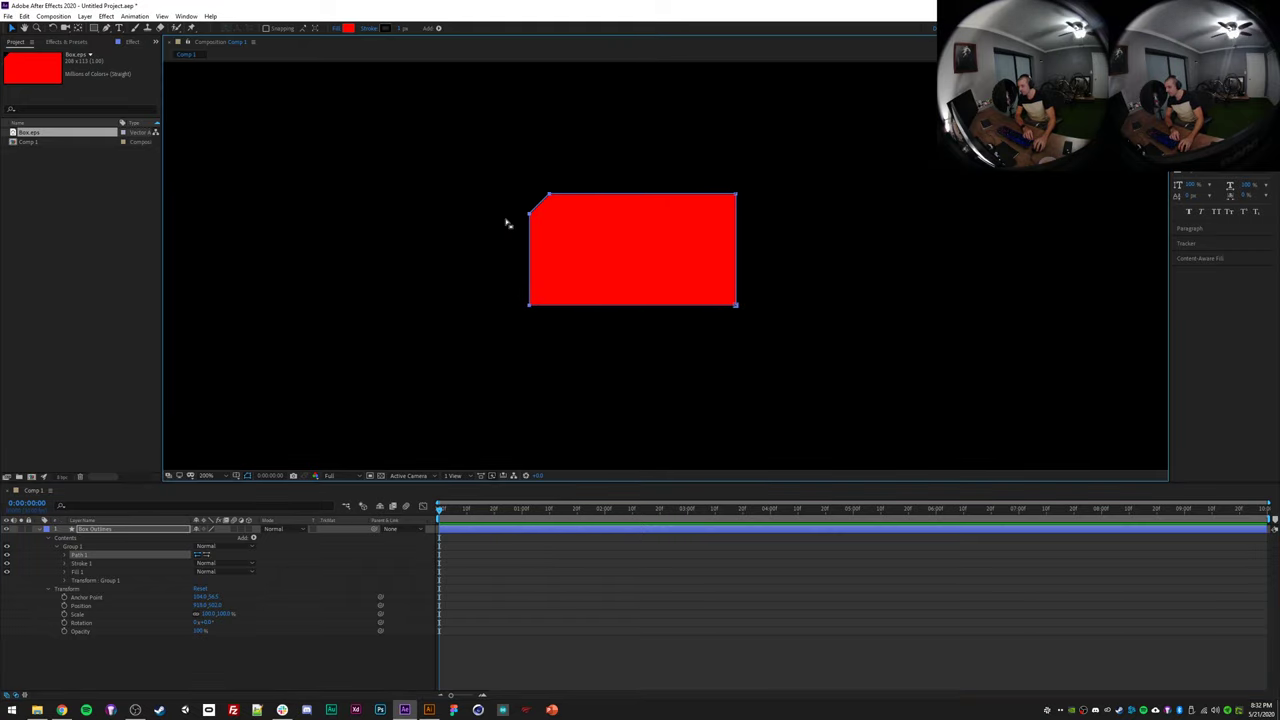
left_click_drag(488, 172, 632, 370)
left_click_drag(530, 305, 486, 304)
left_click_drag(490, 207, 532, 166)
key("ctrl+z")
key("ctrl+z")
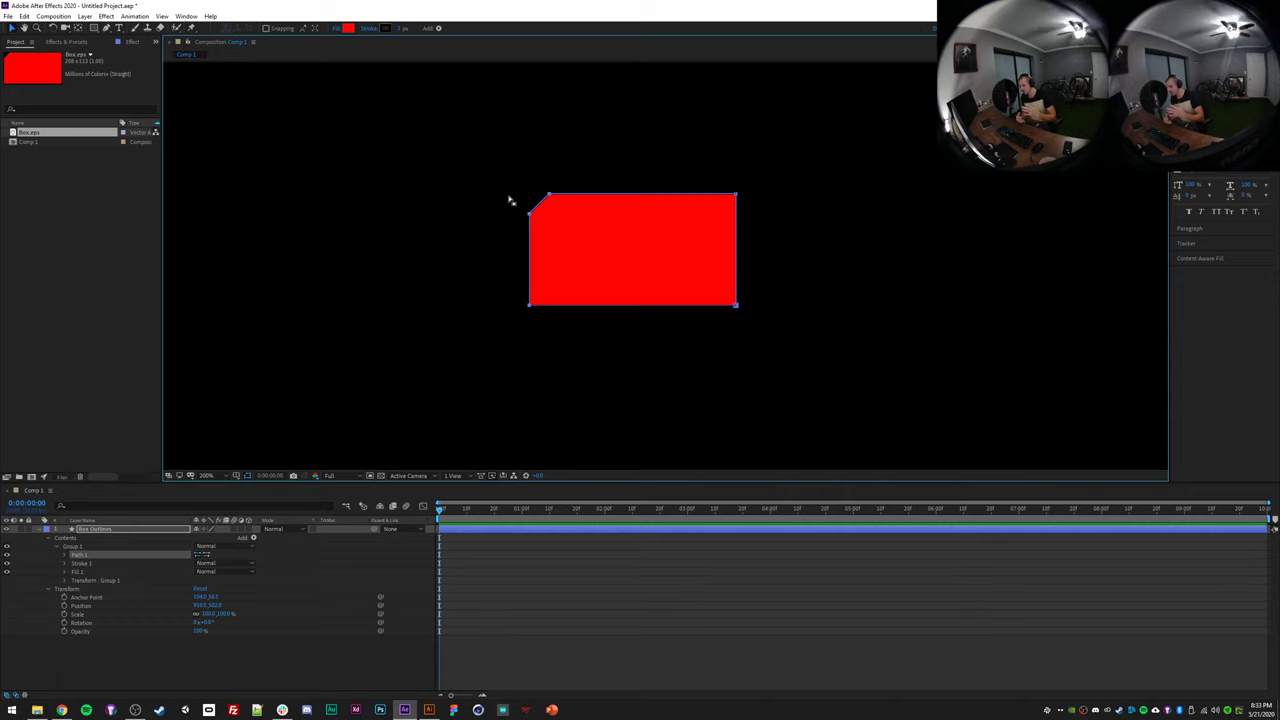
- Keyframe the Path property of Path 1 in Box Outlines at 0:00:01:00 and again at 0:00:02:00
scroll(657, 334, "down", 4)
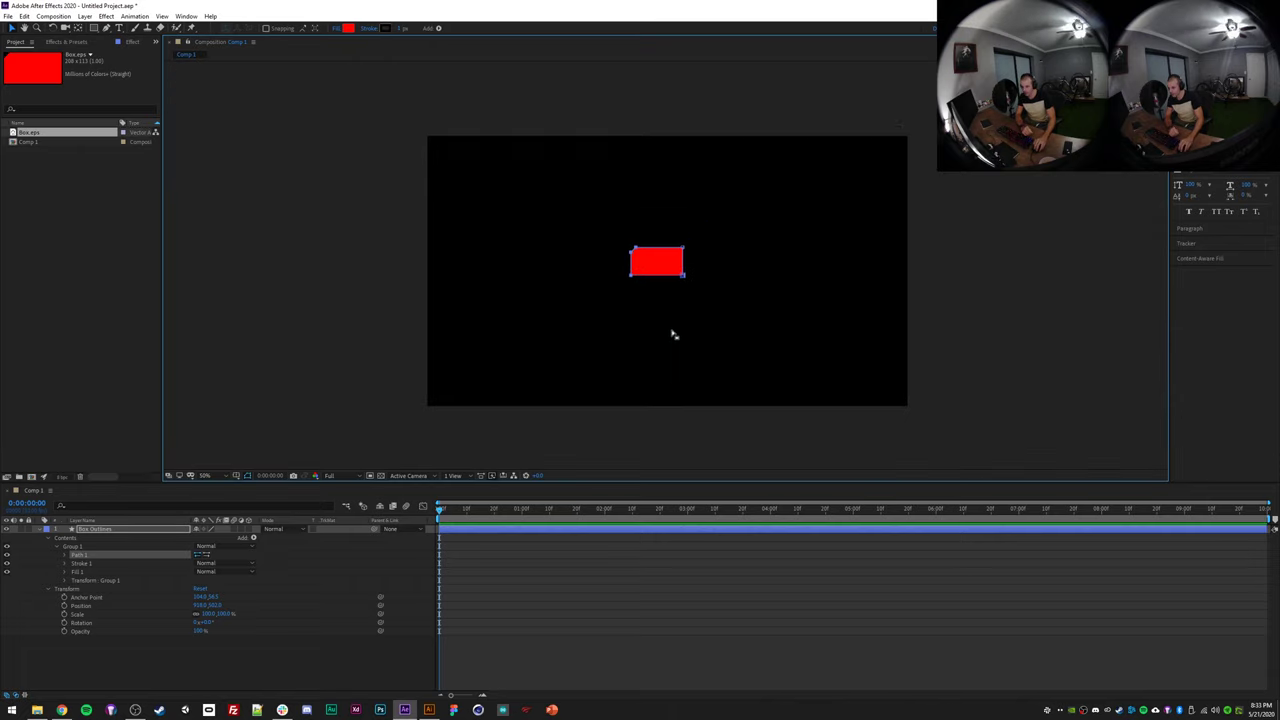
scroll(652, 341, "up", 2)
left_click_drag(538, 171, 590, 310)
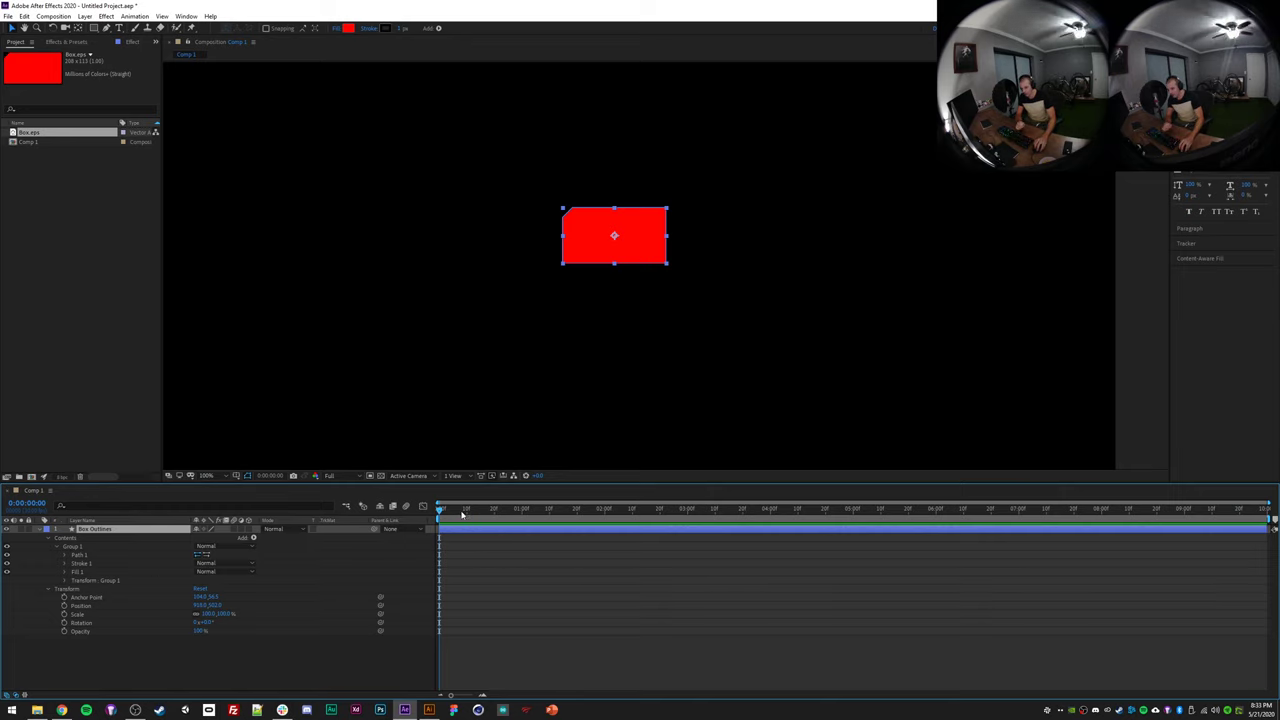
mouse_move(462, 513)
left_mouse_down()
mouse_move(666, 516)
mouse_move(464, 519)
left_mouse_up()
left_click_drag(615, 521, 522, 510)
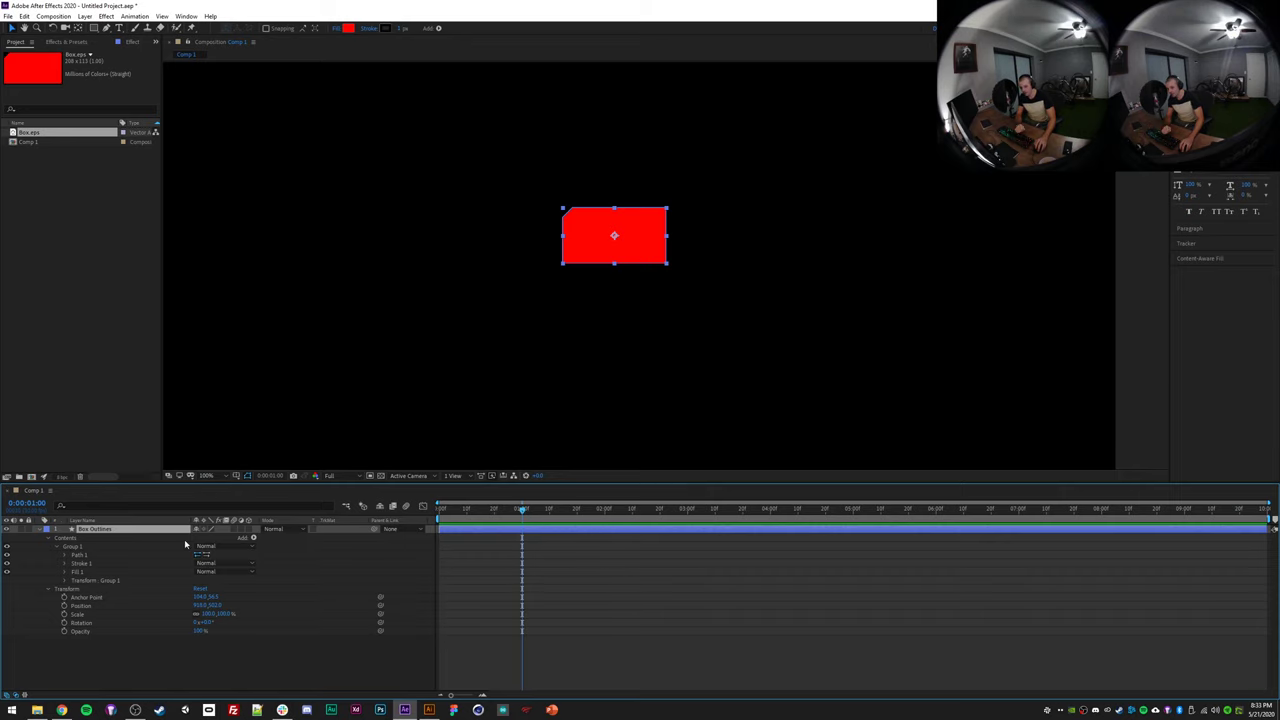
left_click(86, 555)
left_click(67, 556)
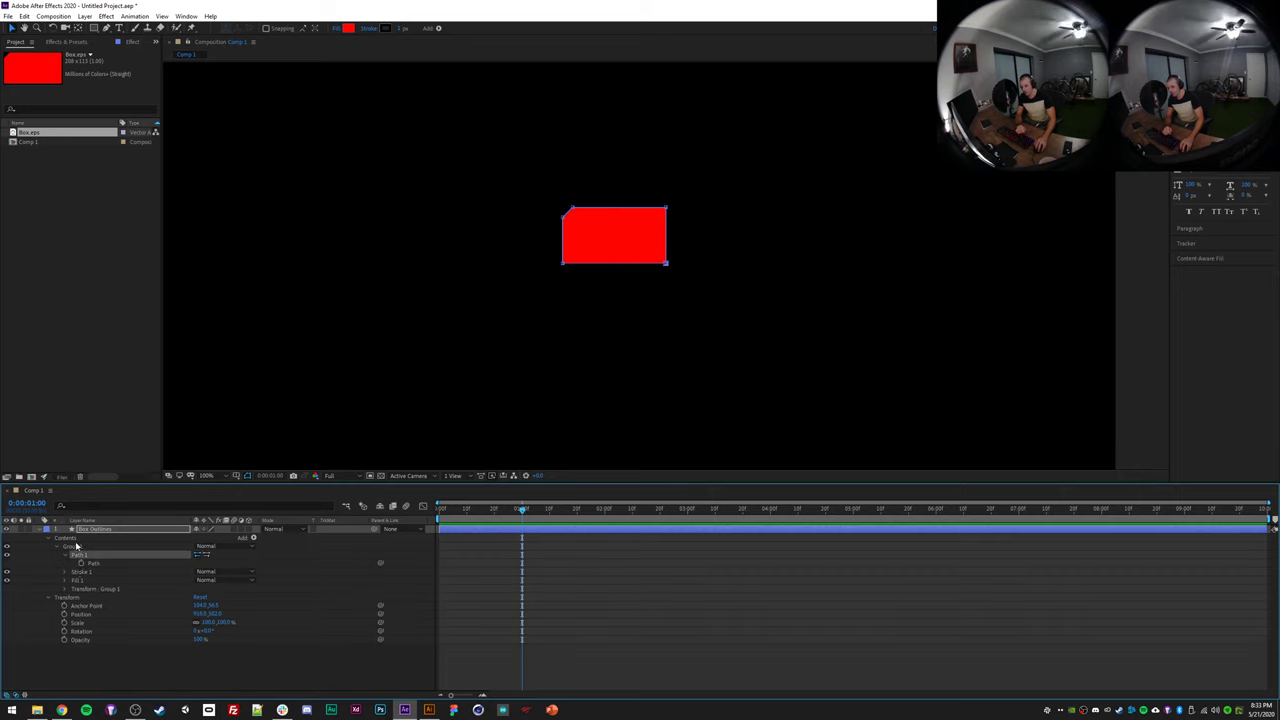
left_click(81, 564)
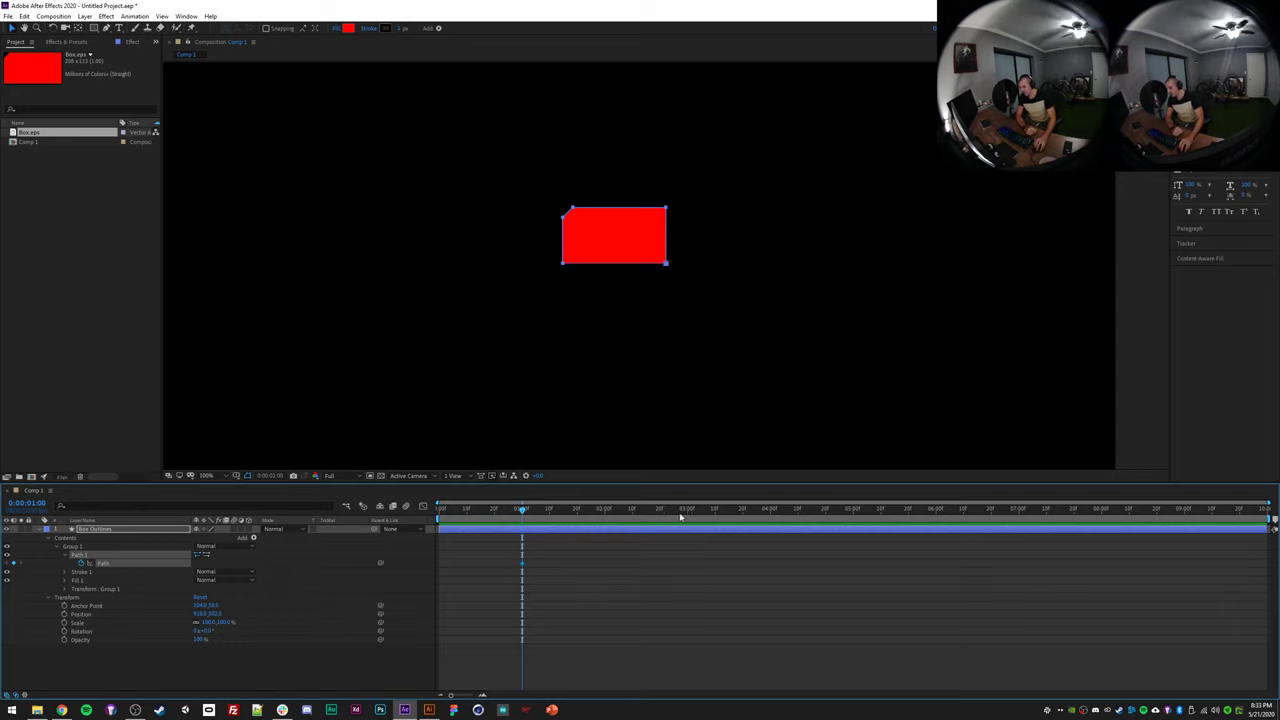
left_click(604, 511)
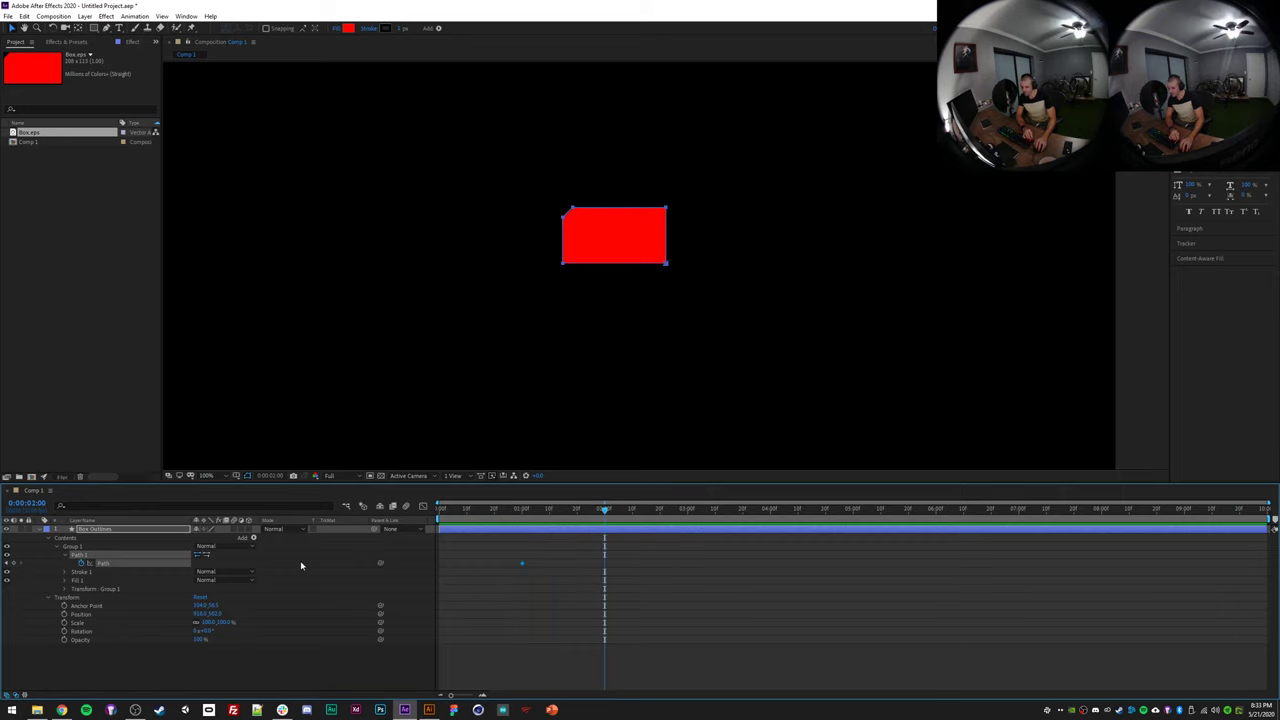
left_click(15, 566)
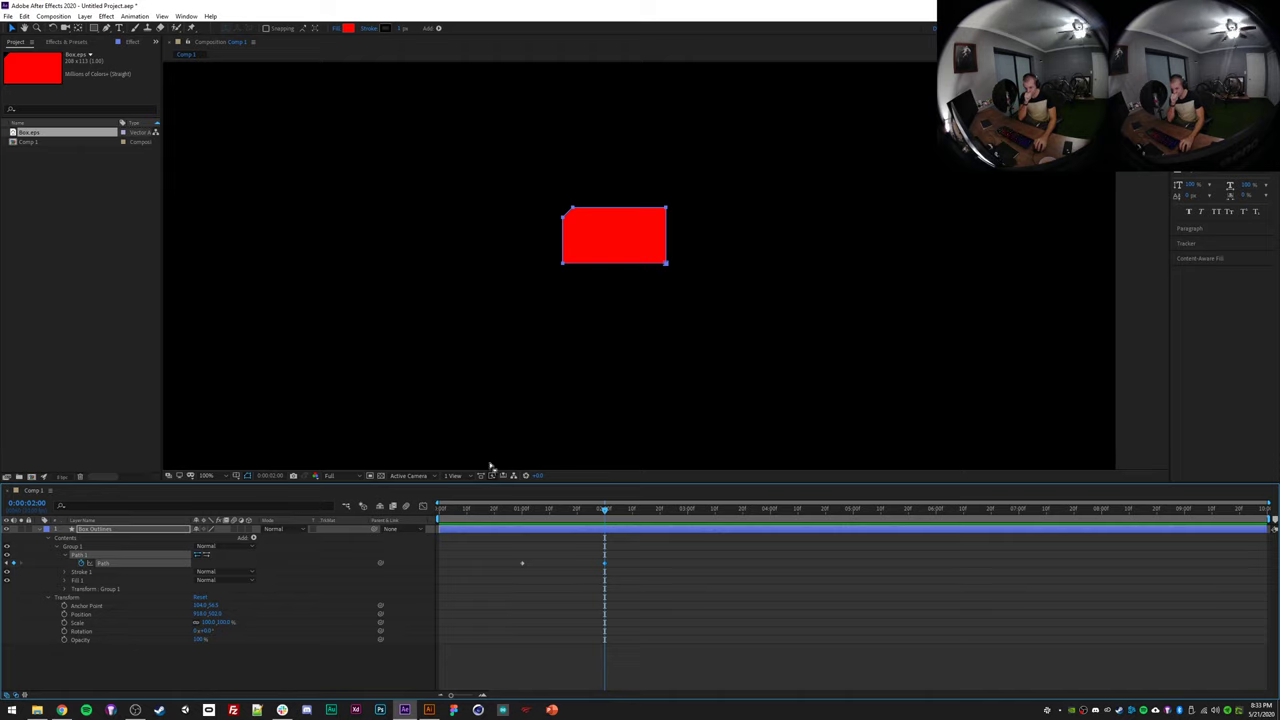
- At 0:00:01:00, narrow the box to a thin vertical sliver by moving its left-side points rightward, and preview the animation
left_click(524, 512)
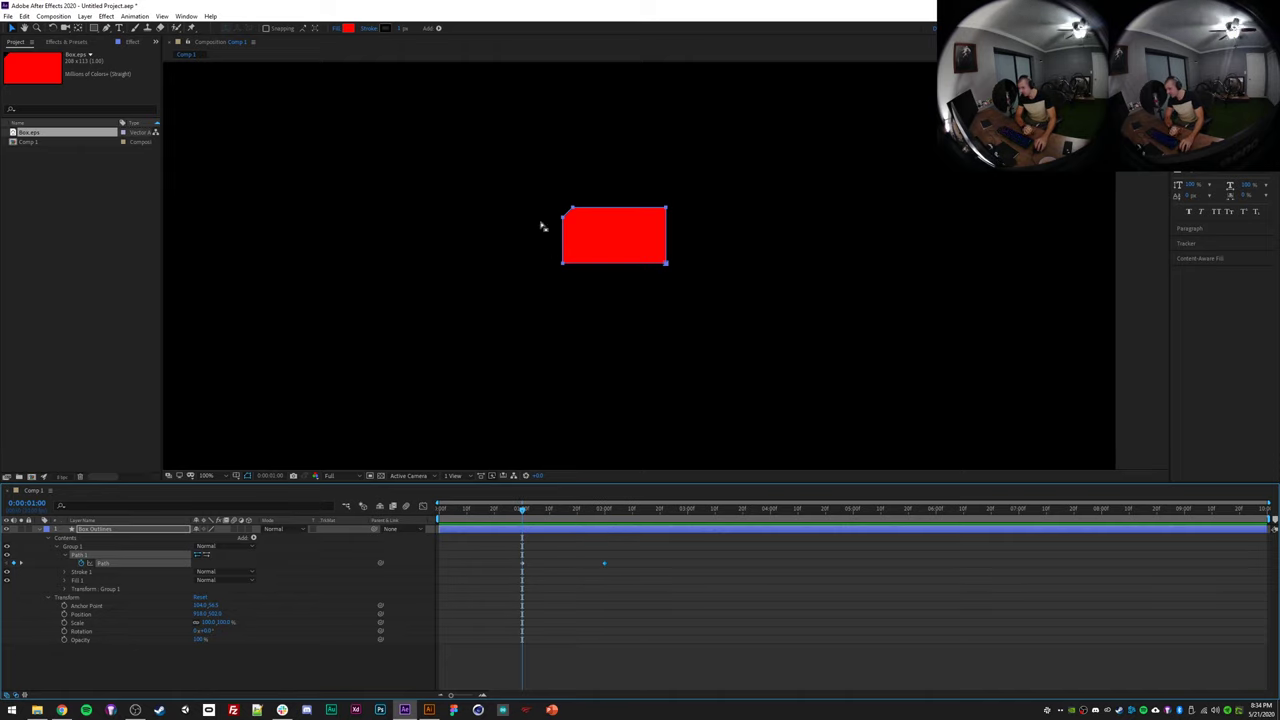
left_click_drag(526, 183, 652, 262)
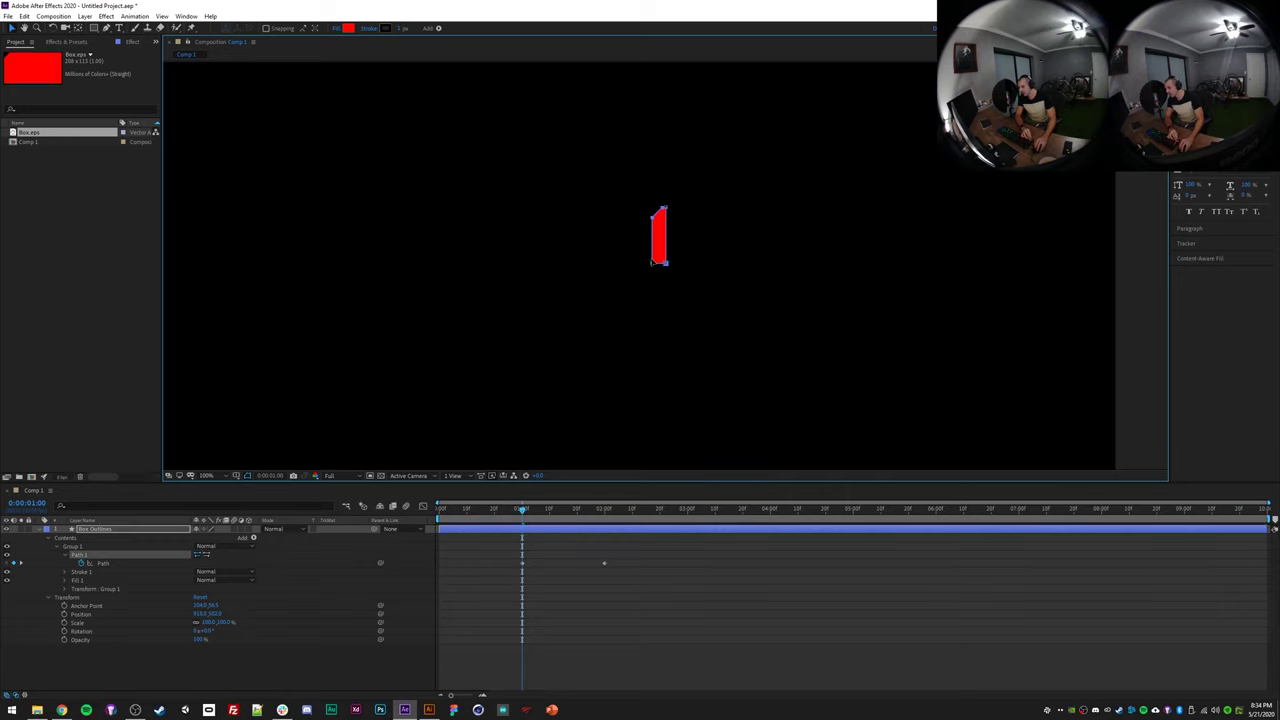
left_click(507, 509)
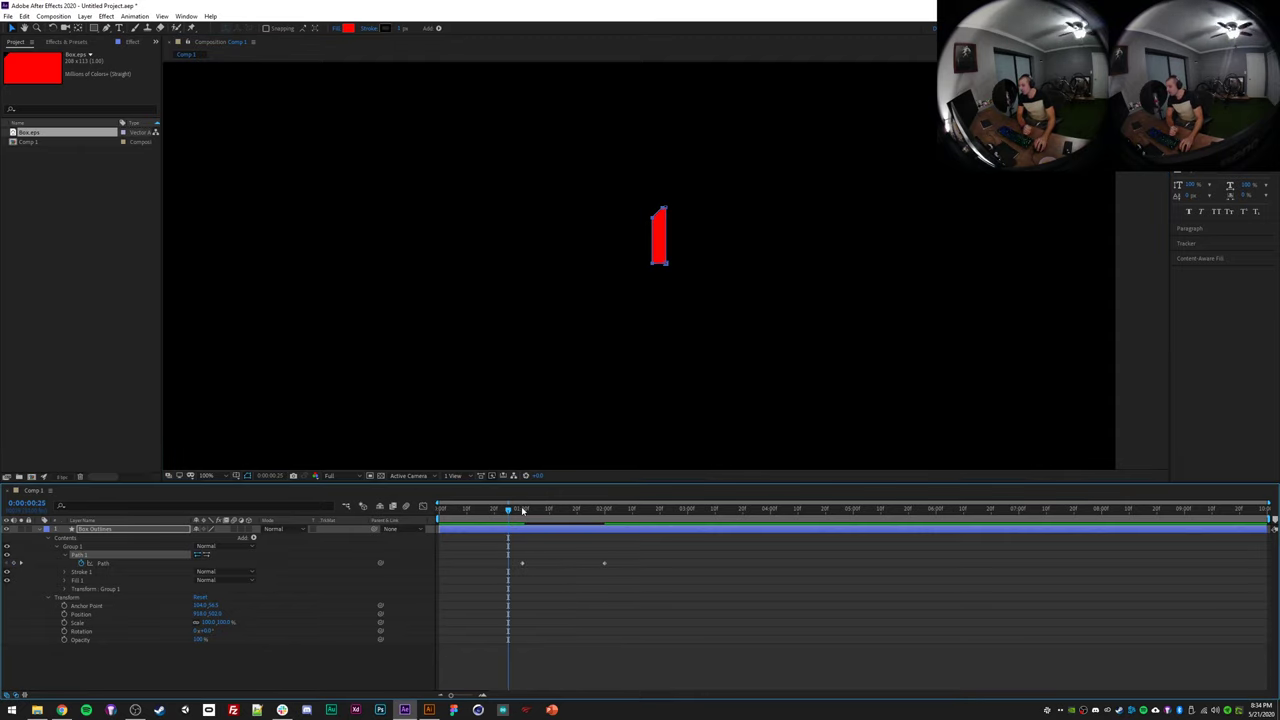
mouse_move(522, 511)
left_mouse_down()
mouse_move(568, 512)
mouse_move(519, 533)
mouse_move(604, 519)
mouse_move(522, 530)
left_mouse_up()
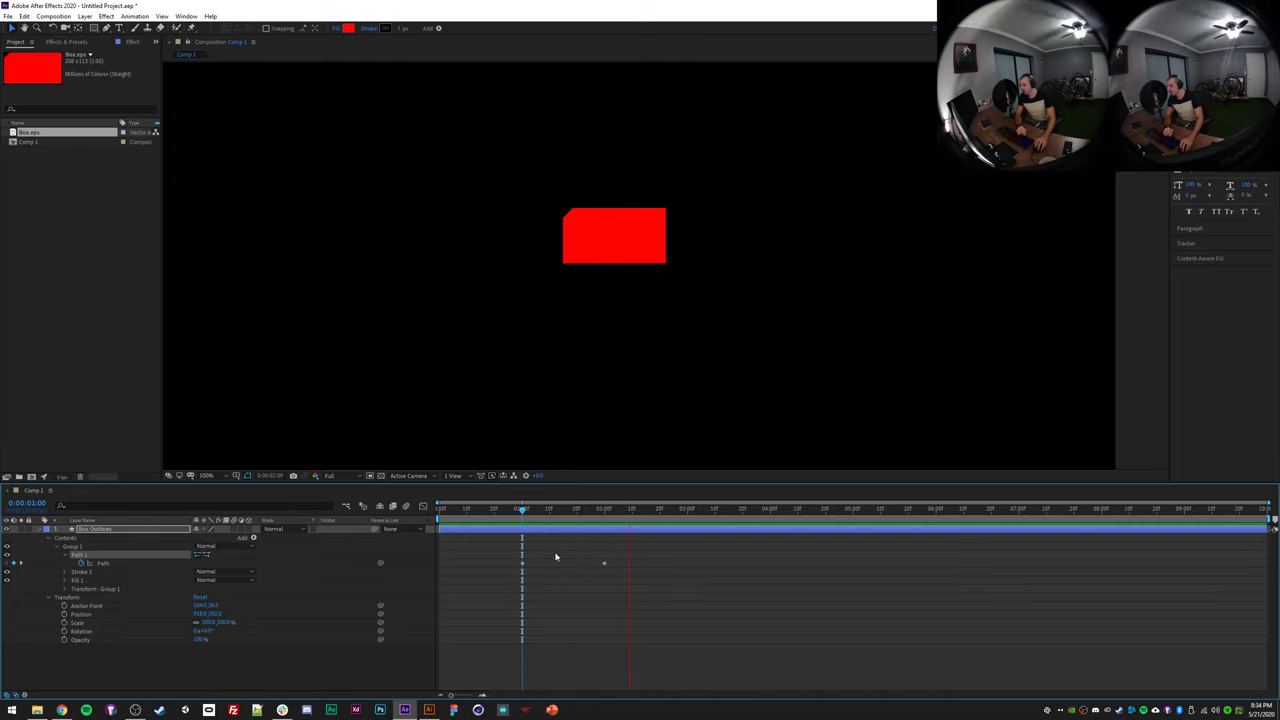
key("space")
- At 0:00:02:00, enlarge the box by moving its left-side points farther left and its bottom points downward
left_click_drag(514, 514, 606, 512)
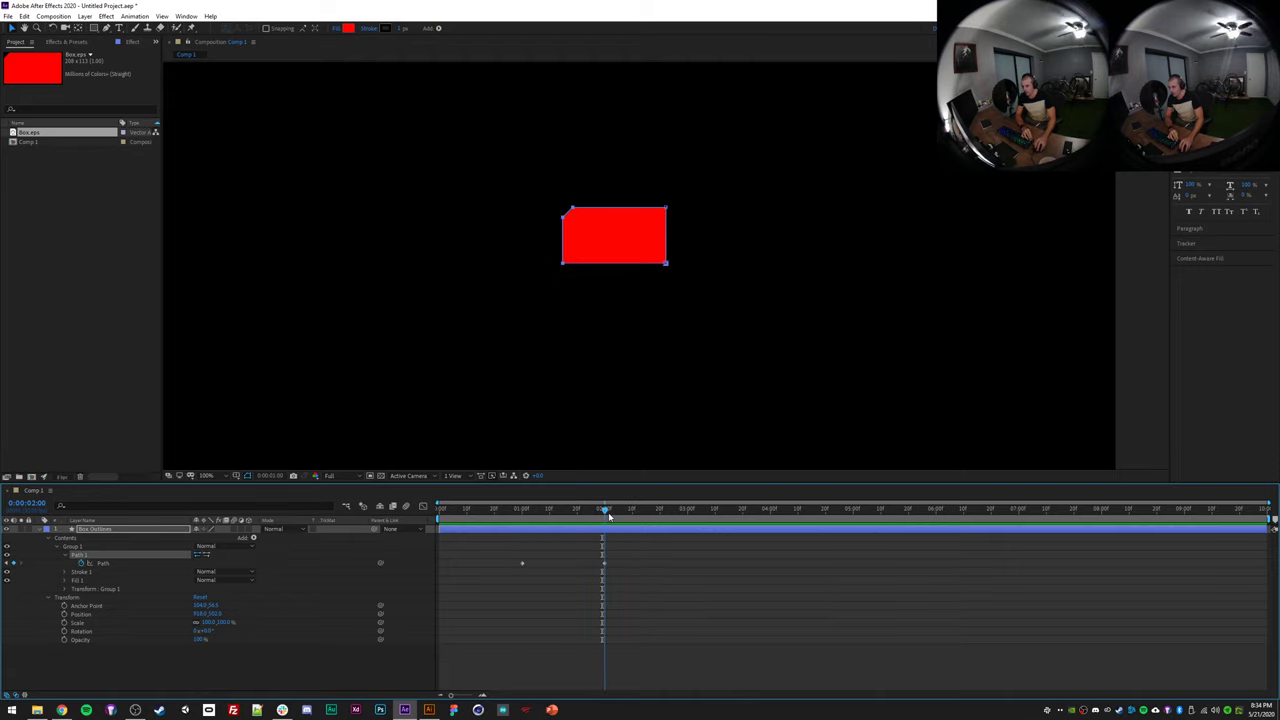
left_click_drag(528, 246, 680, 309)
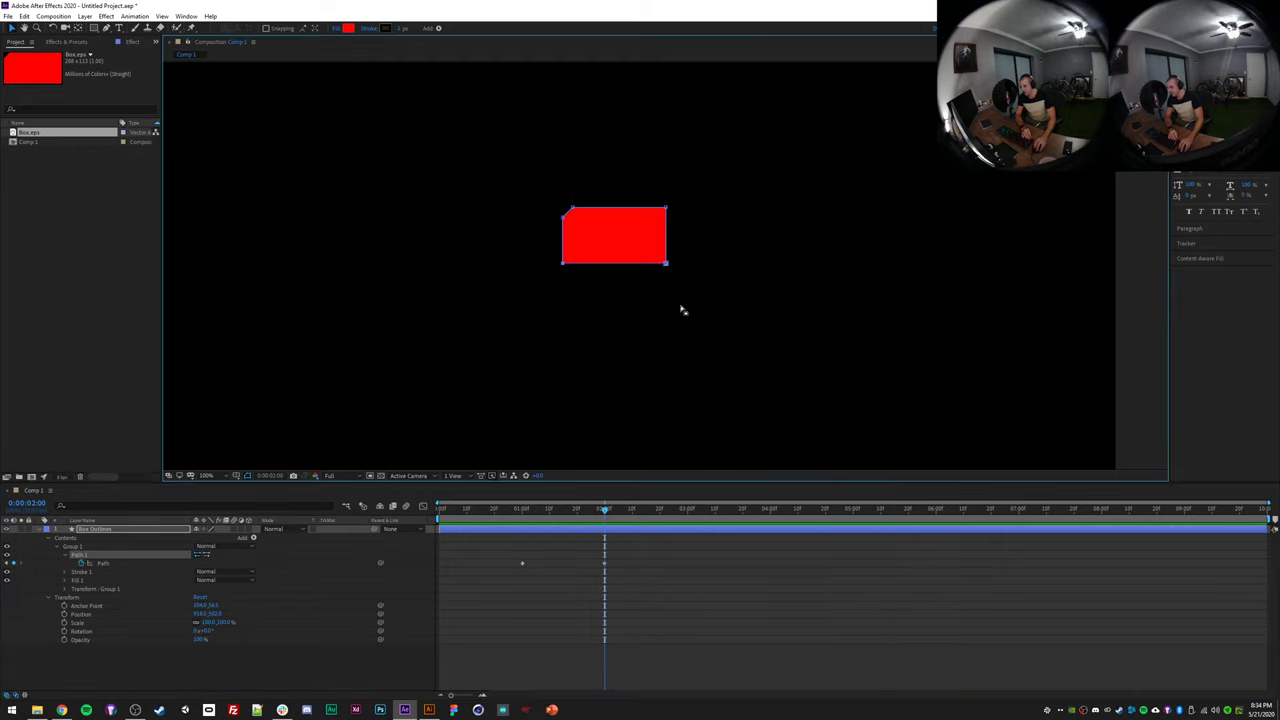
left_click_drag(549, 188, 497, 264)
left_click_drag(465, 252, 670, 320)
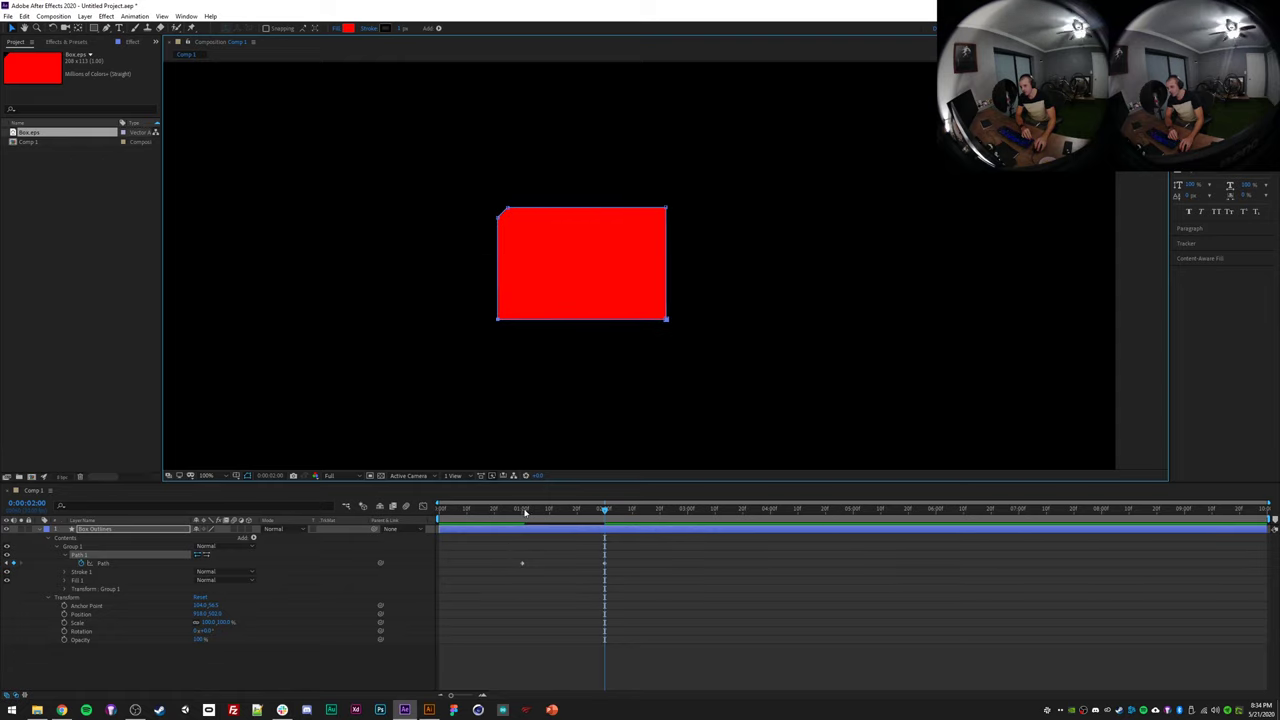
- At 0:00:01:00, lower the sliver's bottom points so its height roughly matches the enlarged box, previewing the motion along the way
left_click(523, 510)
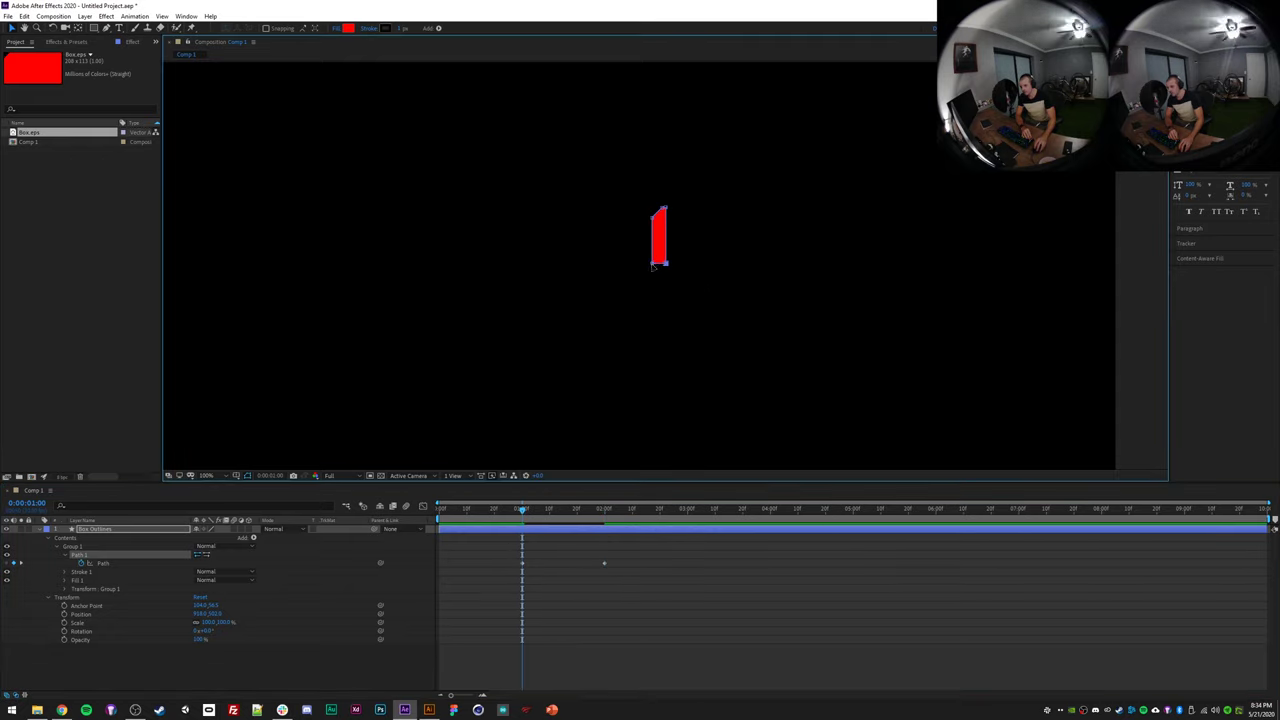
left_click_drag(652, 265, 660, 323)
left_click_drag(630, 189, 664, 356)
mouse_move(523, 510)
left_mouse_down()
mouse_move(593, 512)
mouse_move(522, 516)
left_mouse_up()
left_click_drag(605, 283, 722, 362)
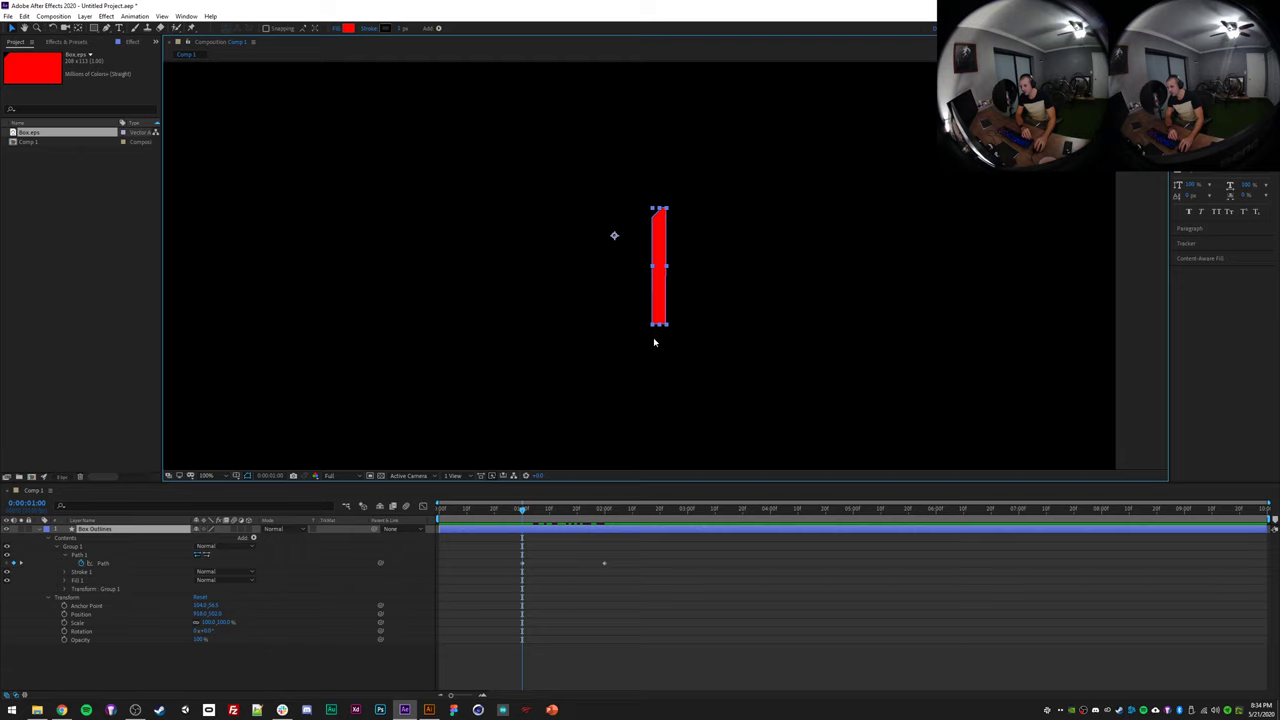
left_click(522, 564)
left_click_drag(628, 306, 669, 314)
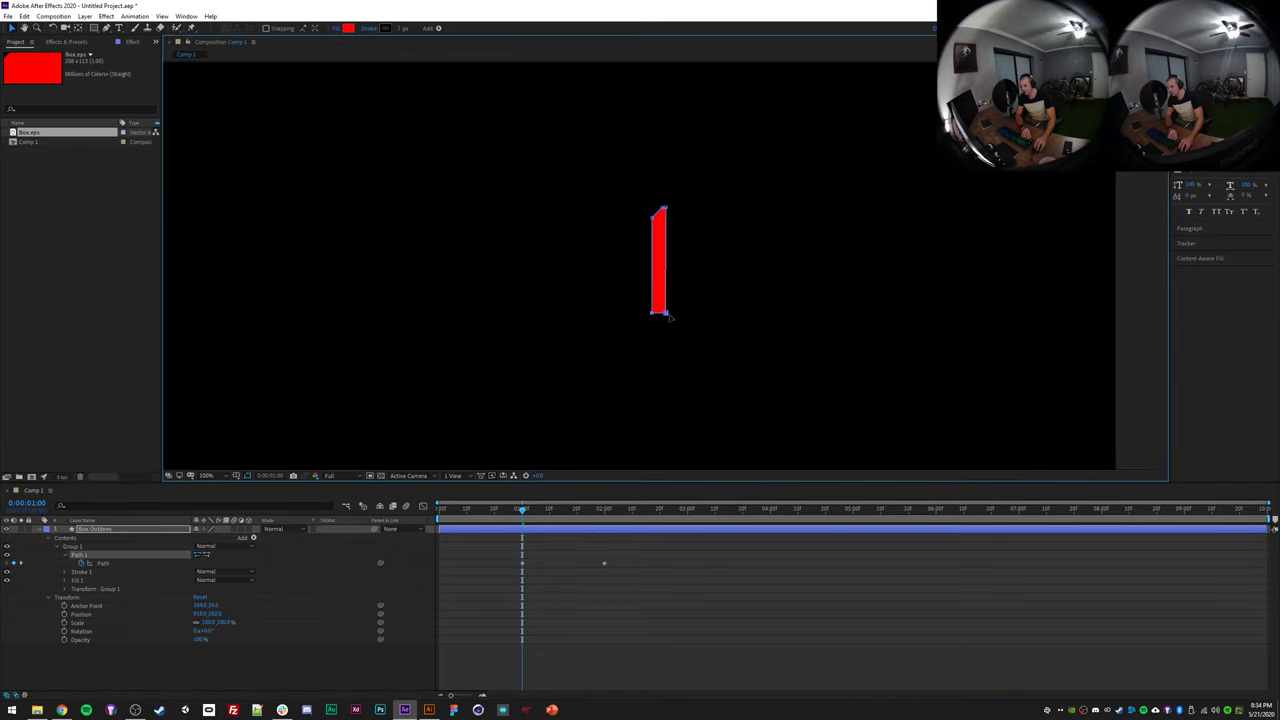
key("space")
key("space")
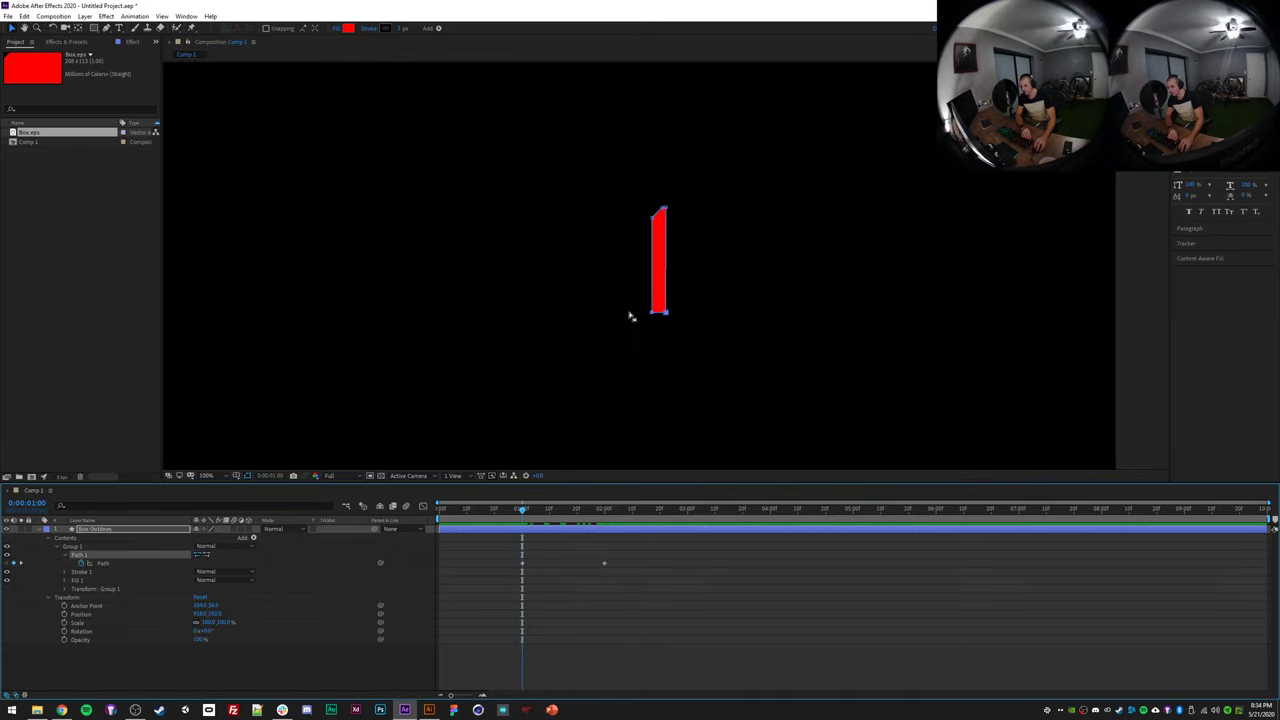
left_click_drag(634, 272, 722, 342)
left_click_drag(666, 312, 669, 330)
mouse_move(523, 512)
left_mouse_down()
mouse_move(614, 522)
mouse_move(506, 522)
mouse_move(597, 518)
mouse_move(522, 520)
left_mouse_up()
left_click(511, 551)
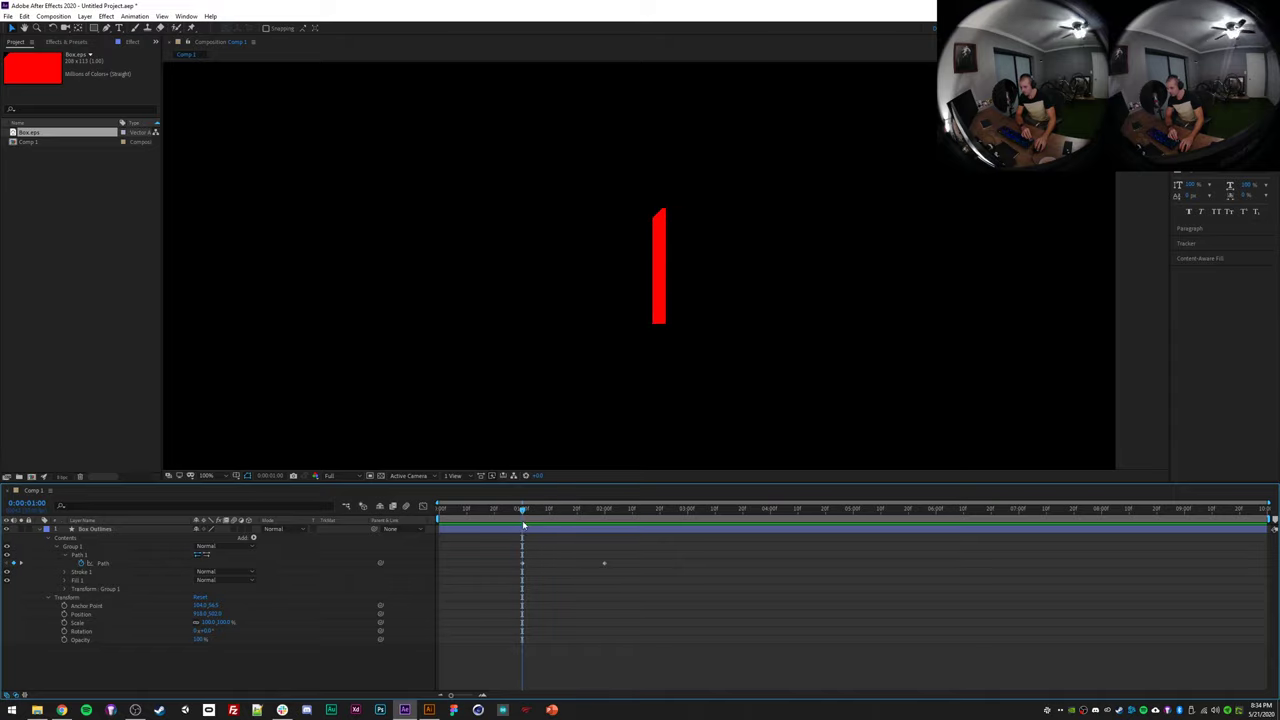
left_click(510, 554)
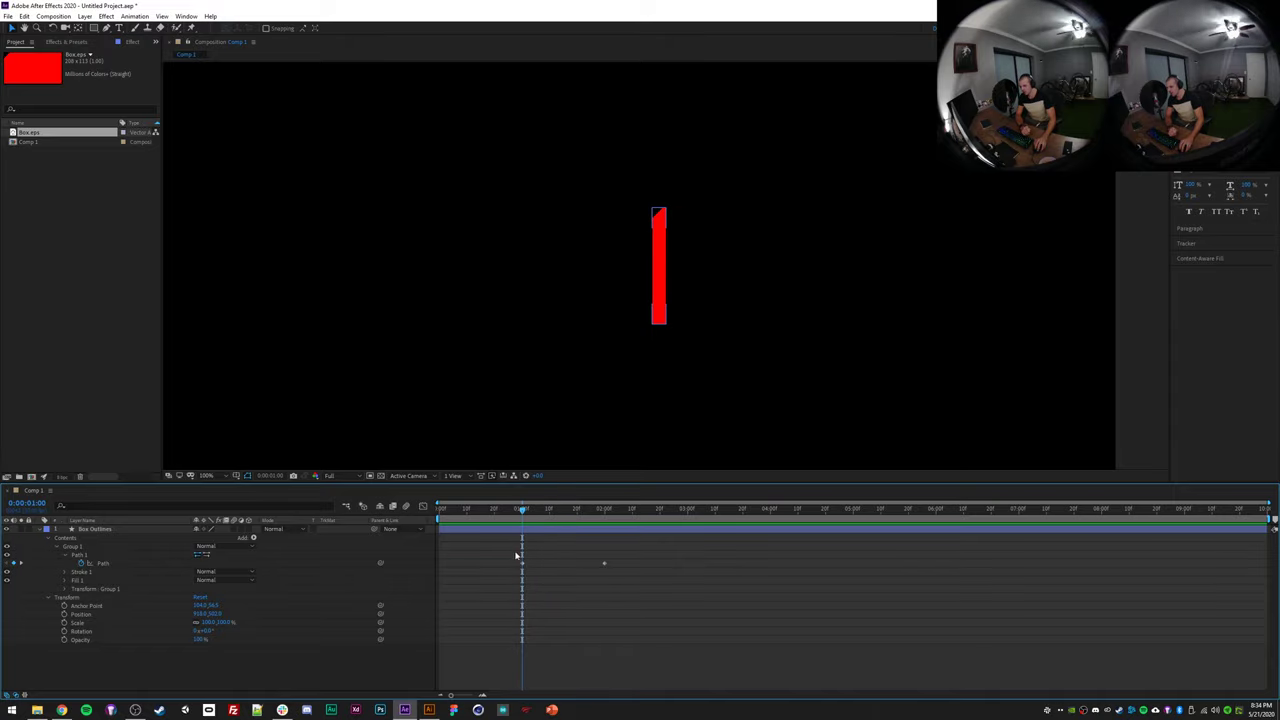
left_click(463, 531)
left_click_drag(522, 514, 485, 513)
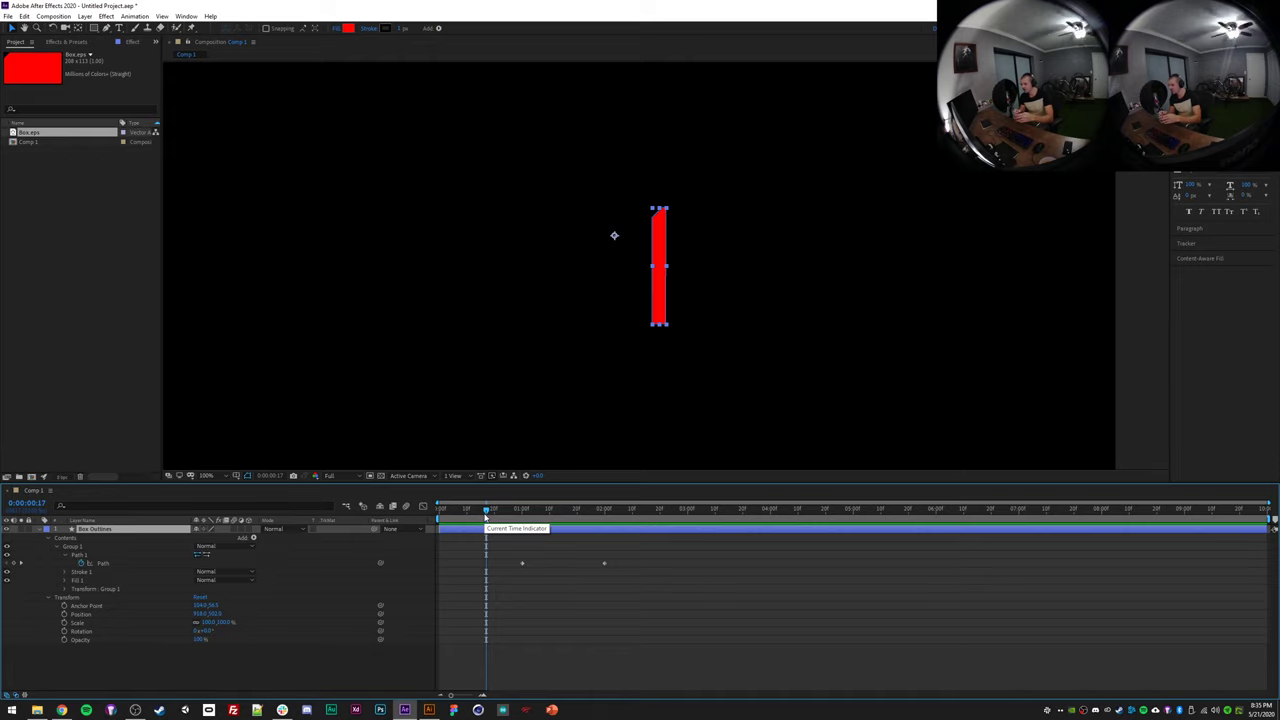
left_click(550, 615)
- Trim the start of the Box Outlines layer to the first Path keyframe at 0:00:01:00 and preview the animation
key("k")
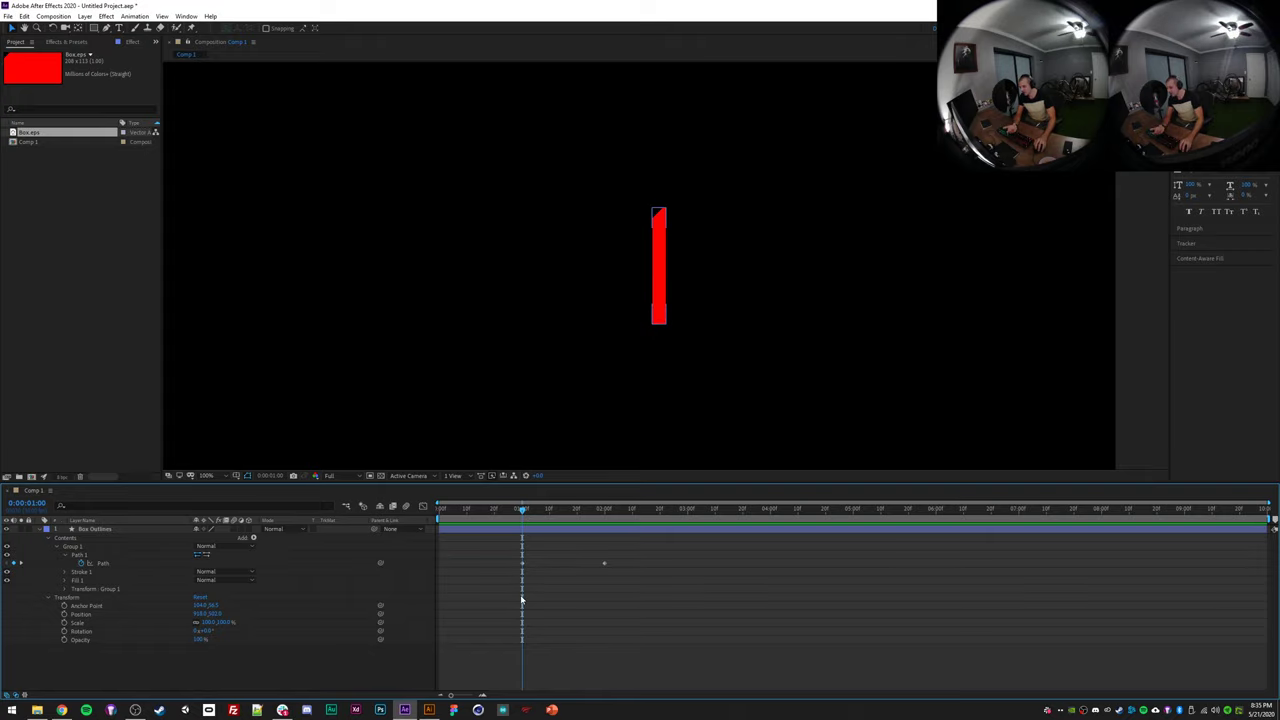
mouse_move(524, 511)
left_mouse_down()
mouse_move(443, 520)
mouse_move(522, 520)
left_mouse_up()
left_click(466, 529)
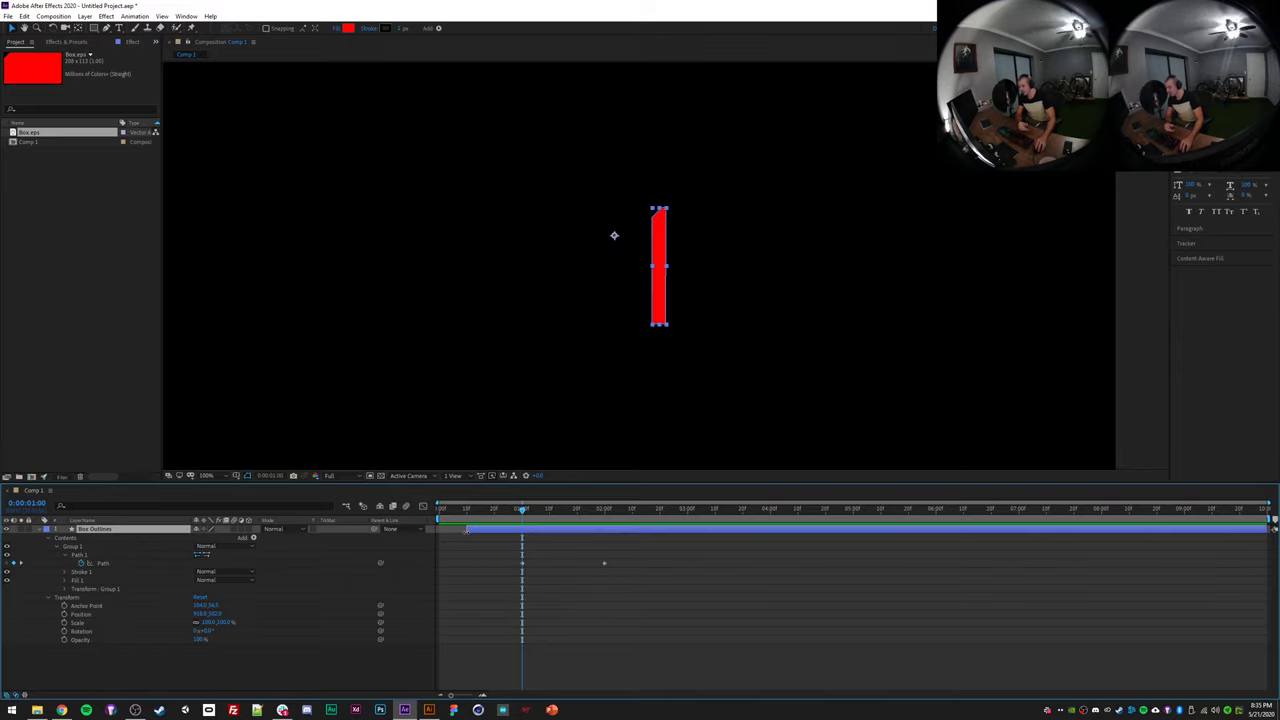
left_click_drag(466, 532, 519, 537)
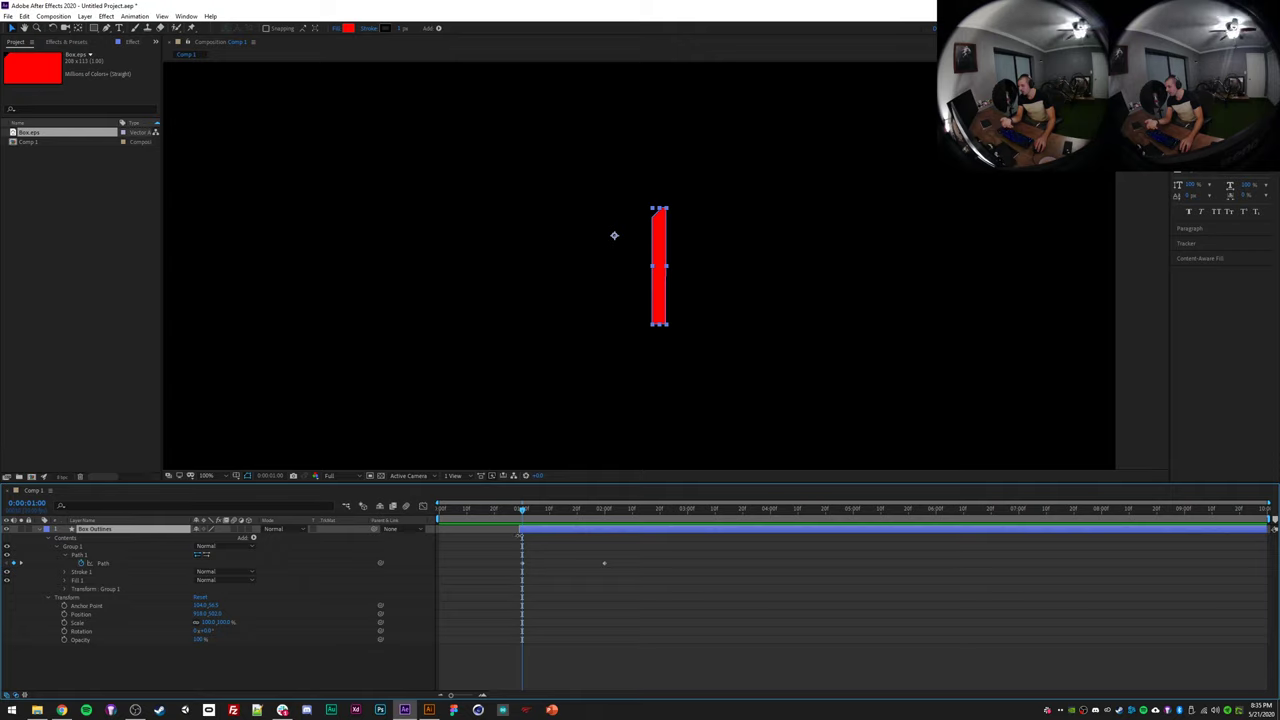
mouse_move(521, 510)
left_mouse_down()
mouse_move(439, 511)
mouse_move(531, 511)
mouse_move(502, 511)
left_mouse_up()
key("space")
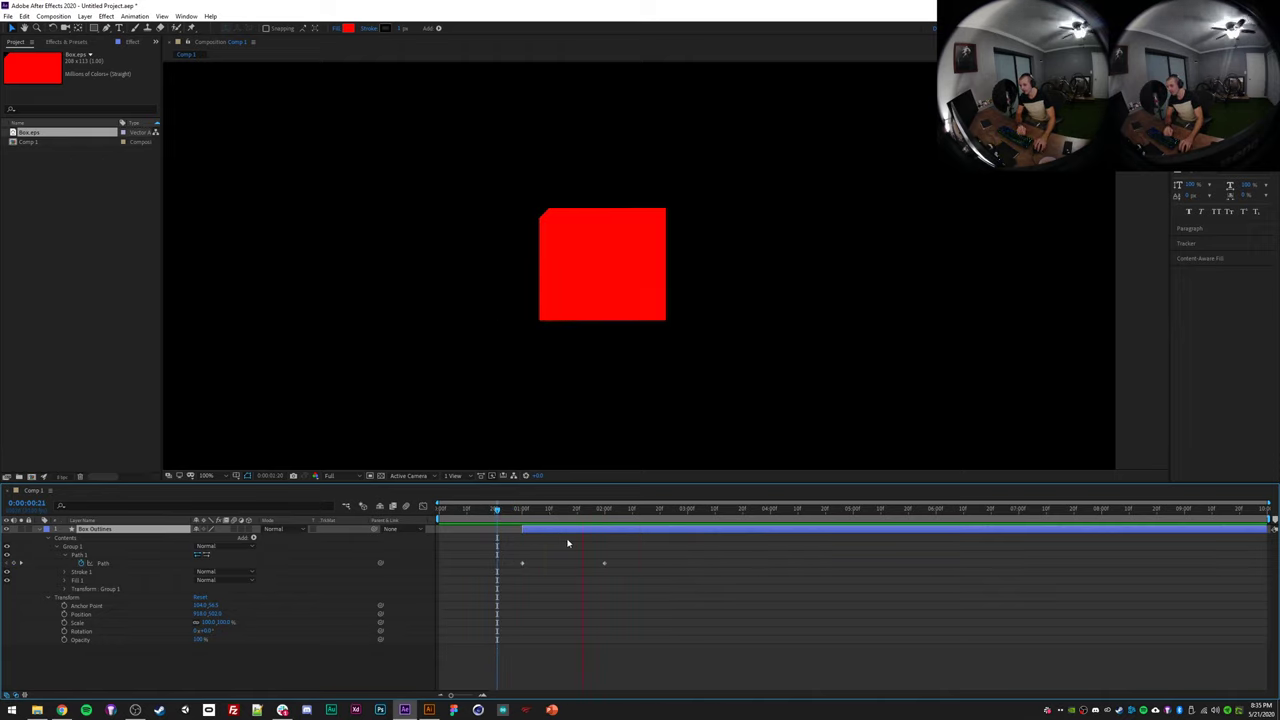
key("space")
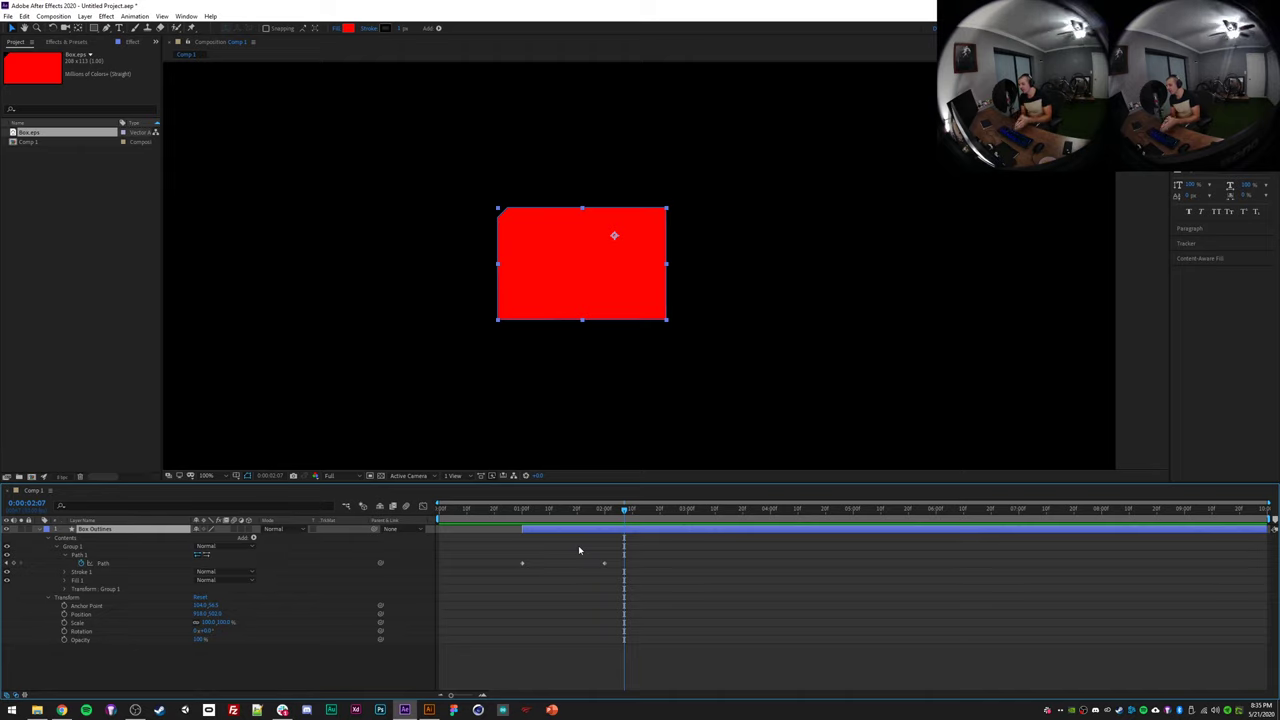
- Select both Path keyframes, show their speed curve in the Graph Editor, and set the current time to 0:00:01:00
left_click_drag(487, 547, 603, 597)
left_click_drag(505, 551, 643, 590)
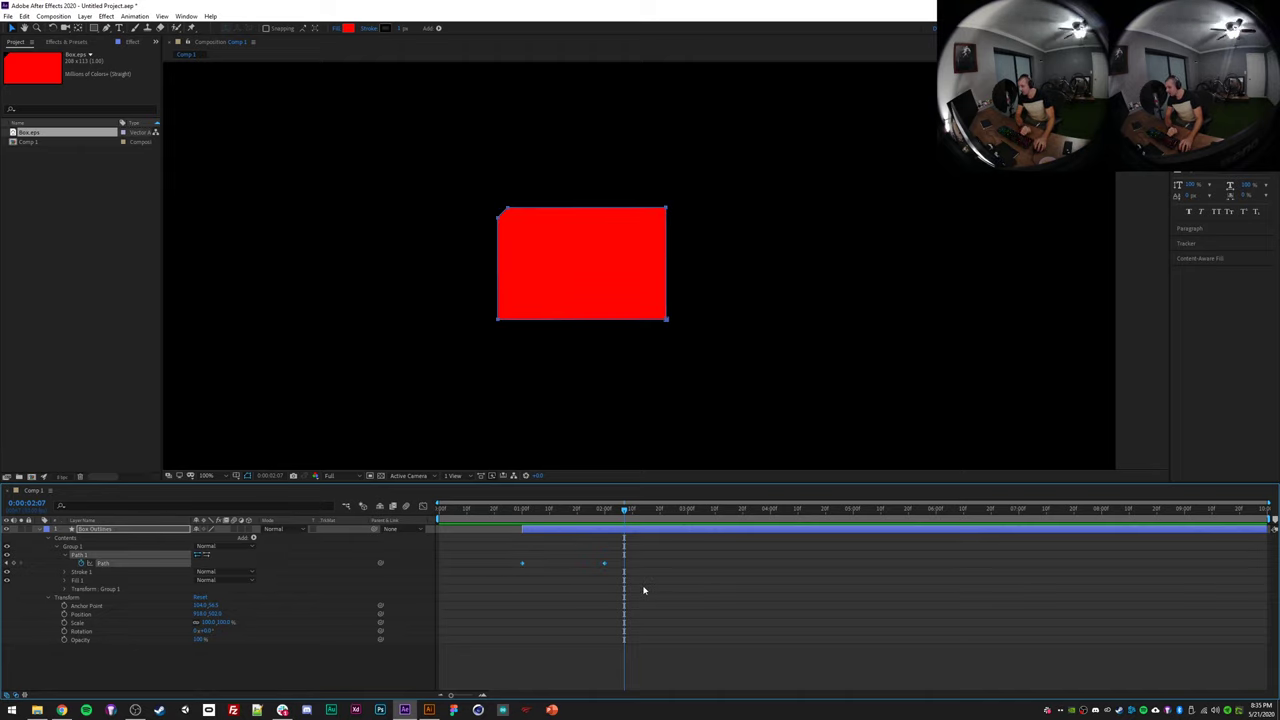
left_click_drag(510, 549, 665, 592)
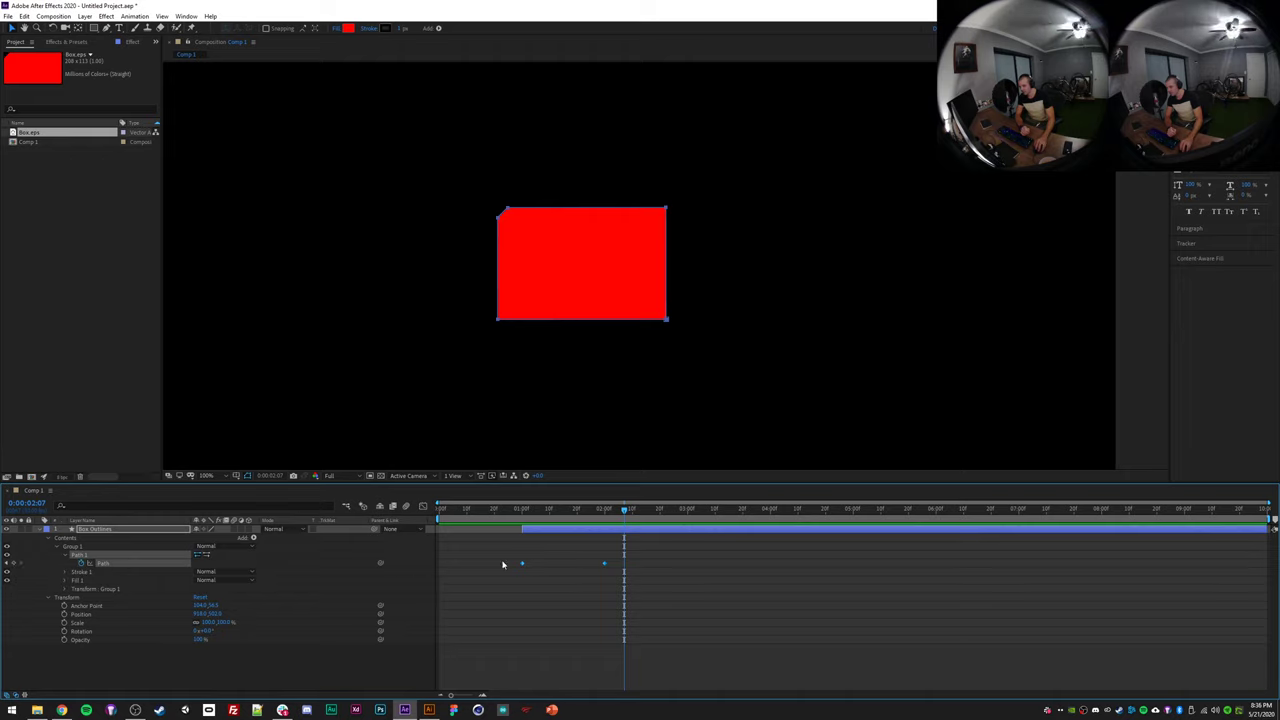
left_click_drag(489, 543, 618, 583)
left_click_drag(509, 554, 617, 582)
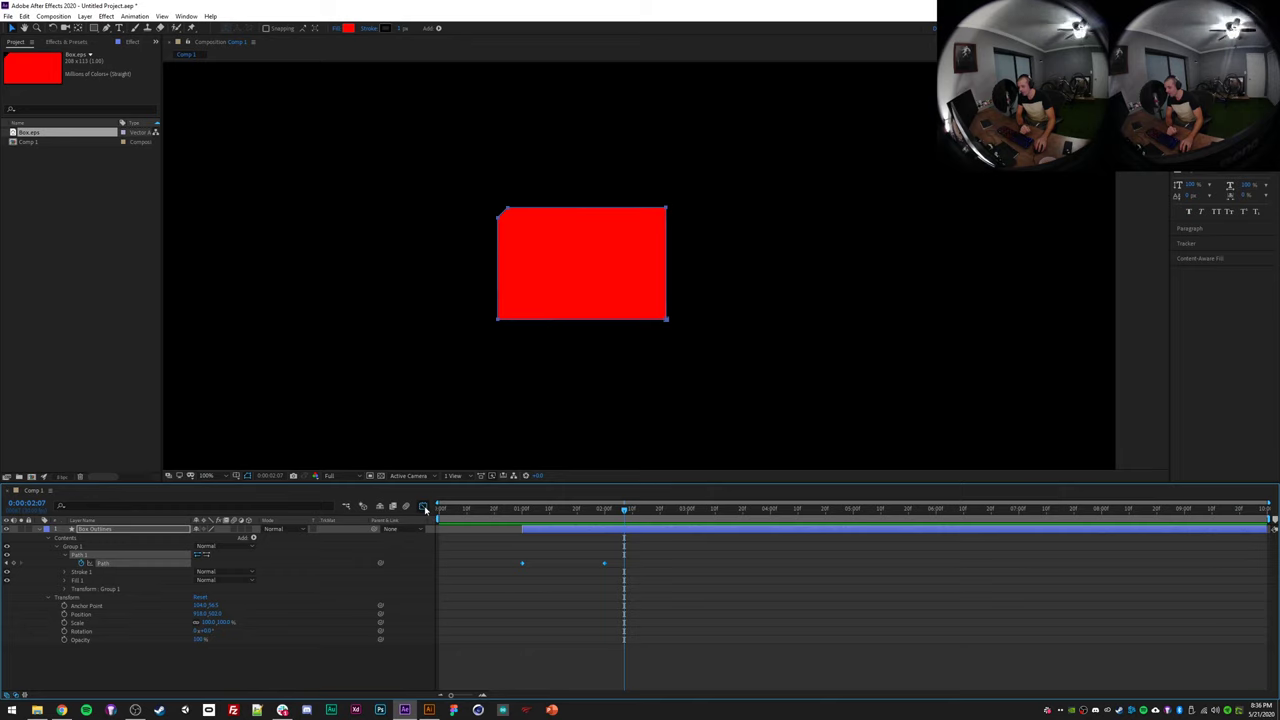
left_click(423, 507)
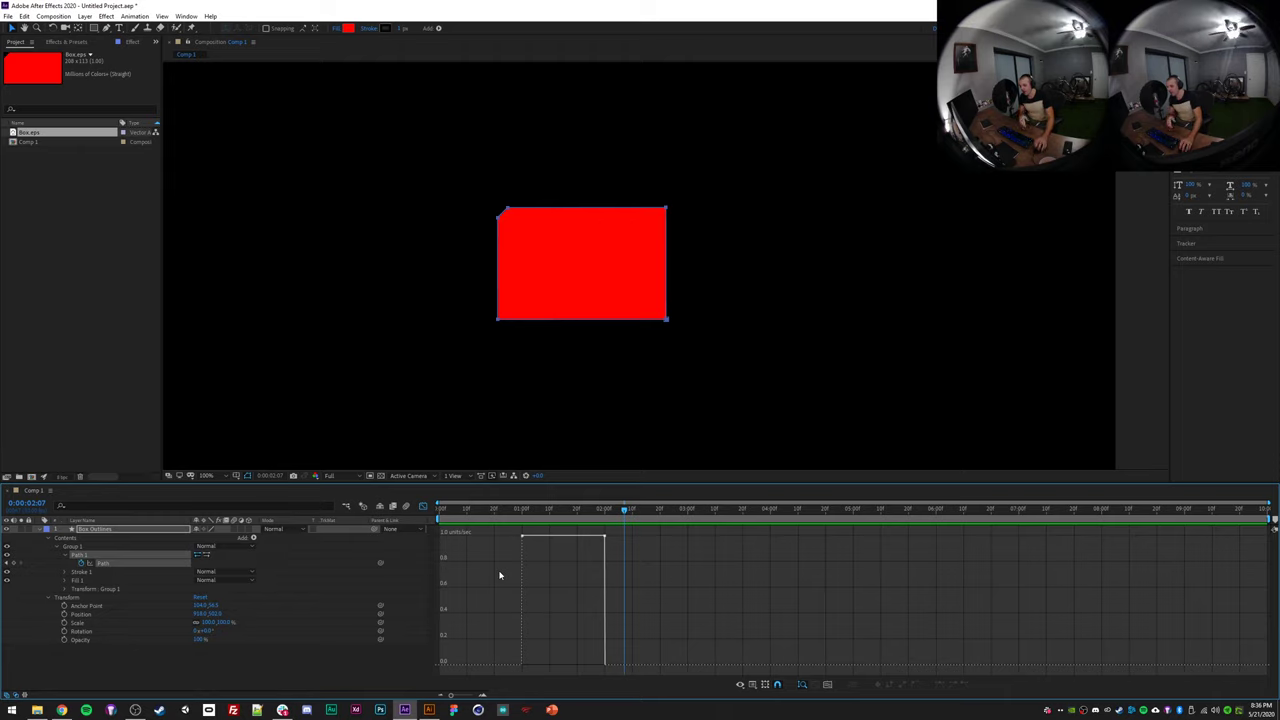
left_click(522, 510)
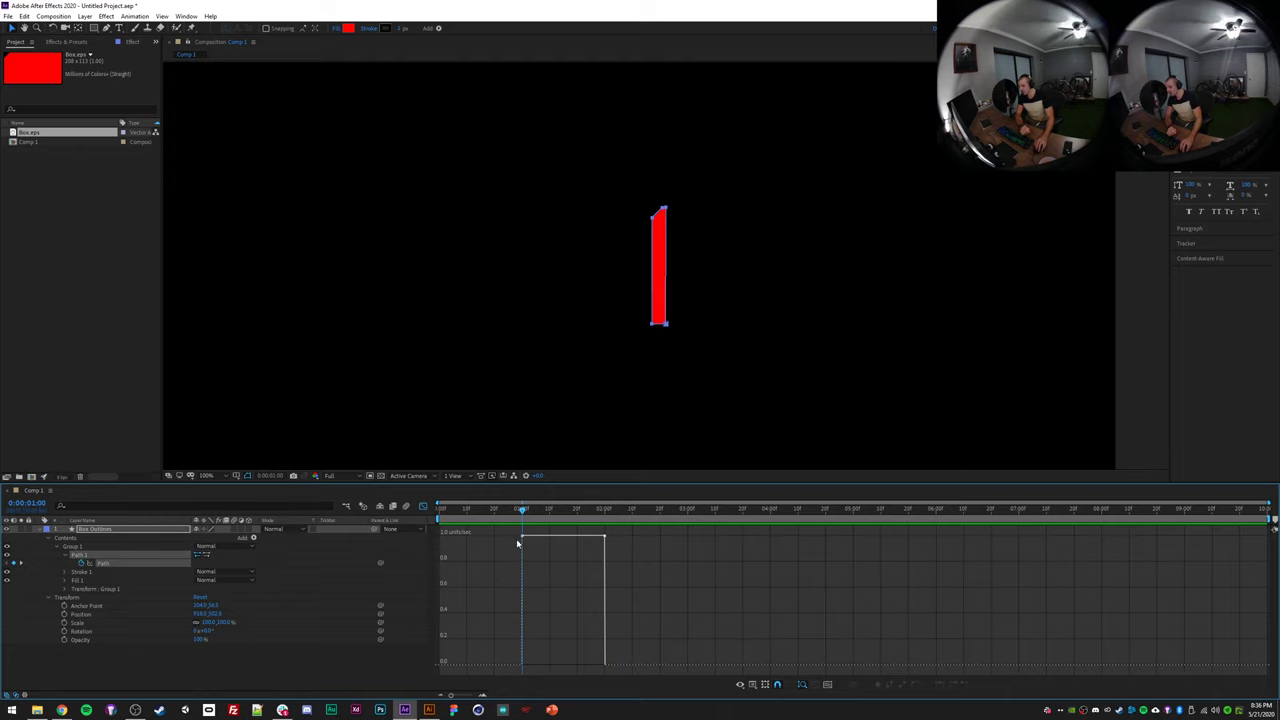
mouse_move(522, 540)
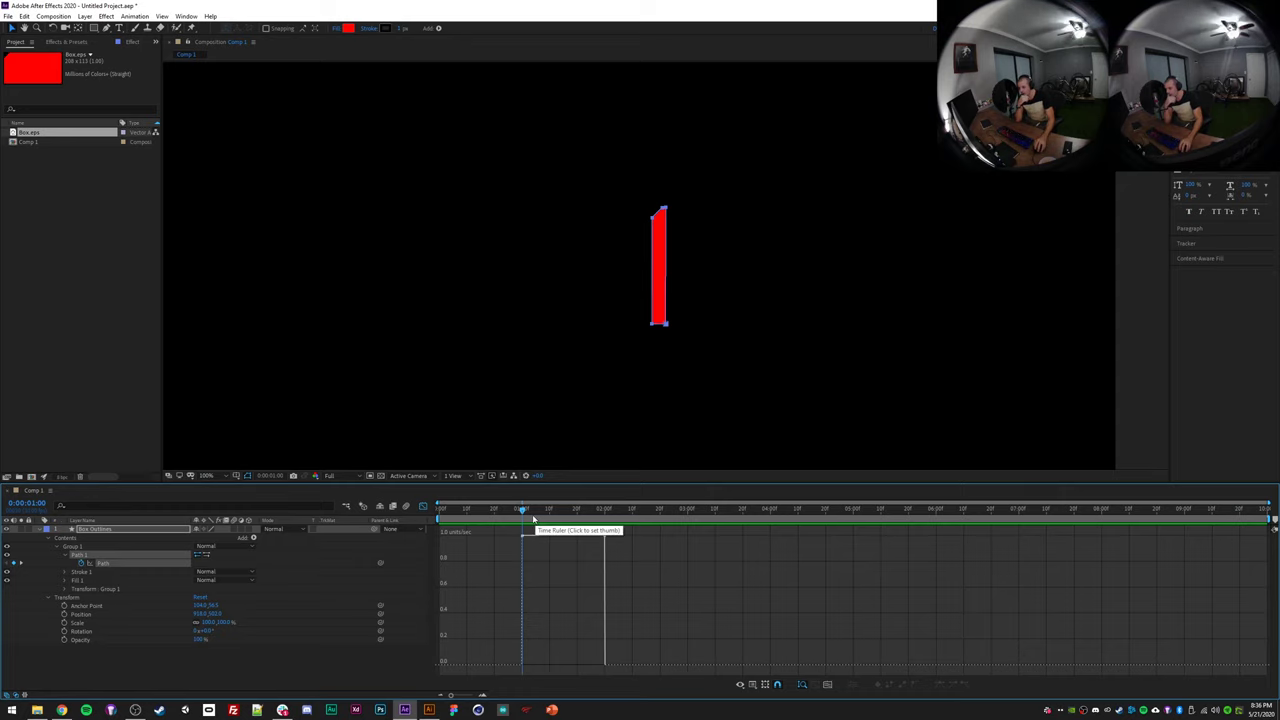
- Apply Easy Ease In to the Path keyframe at 0:00:02:00
left_click(541, 513)
left_click_drag(540, 514, 604, 519)
left_click(603, 538)
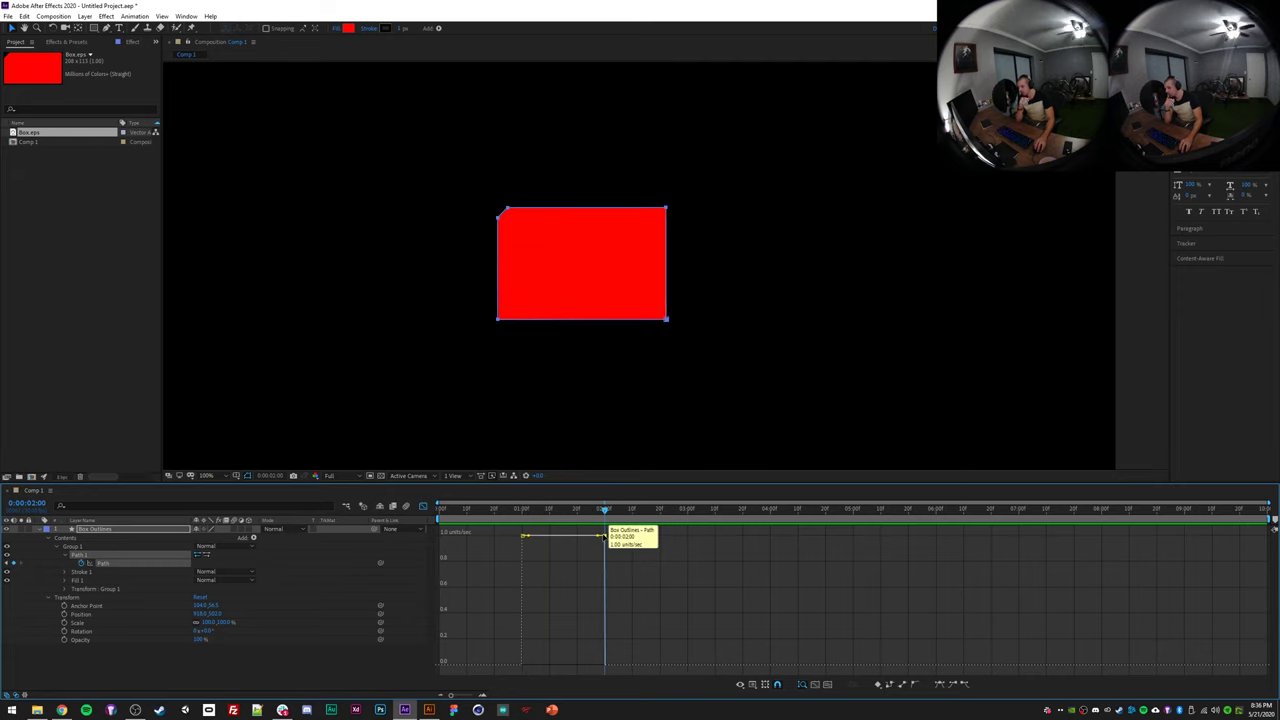
left_click_drag(603, 538, 603, 666)
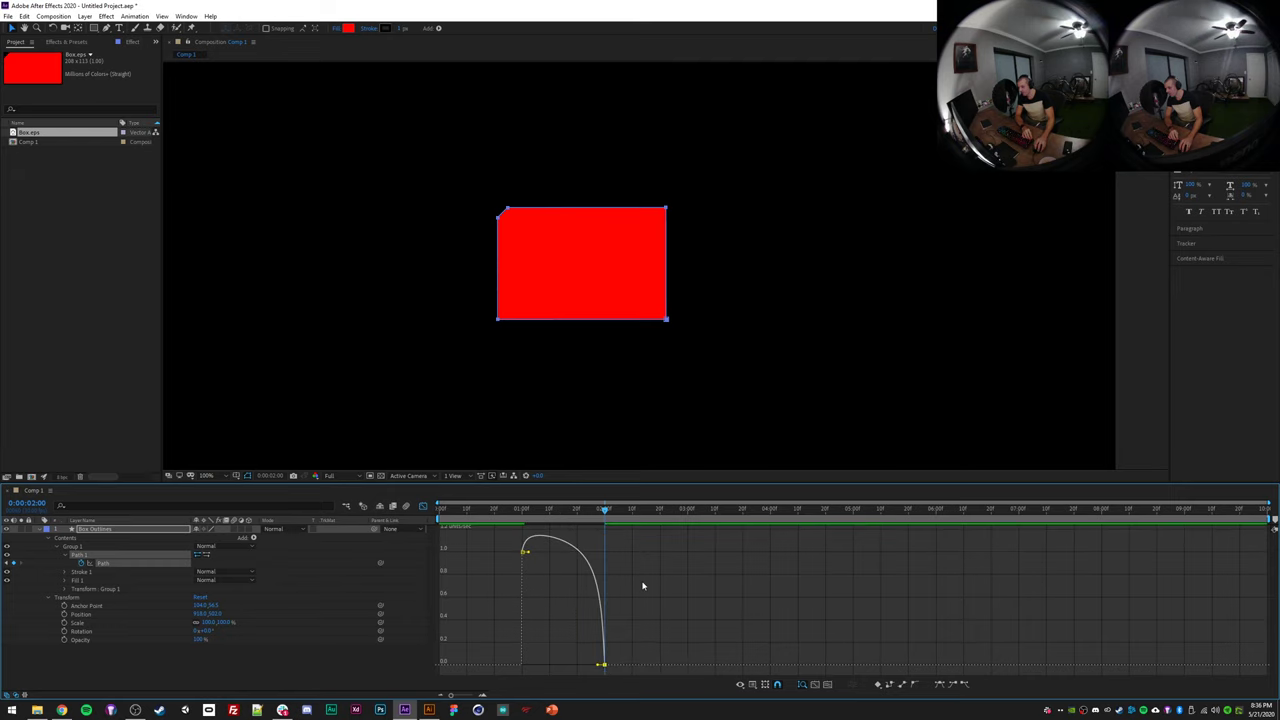
key("ctrl+z")
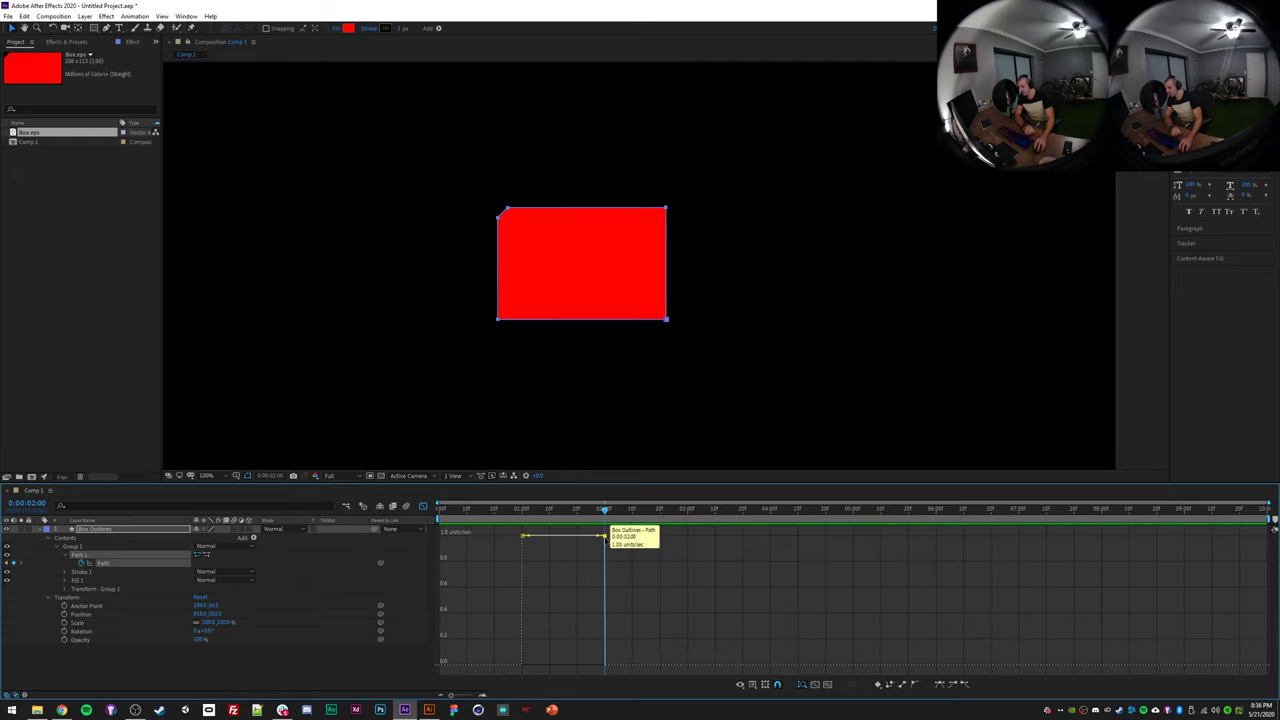
right_click(605, 539)
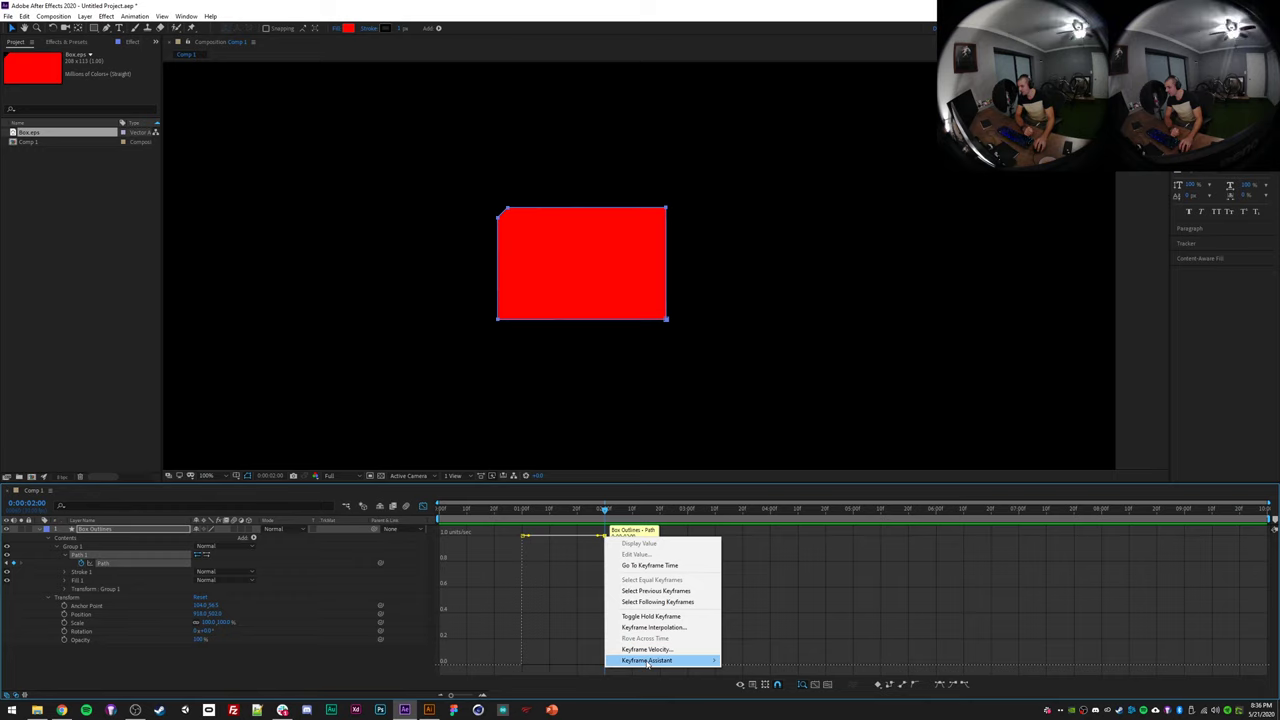
mouse_move(655, 660)
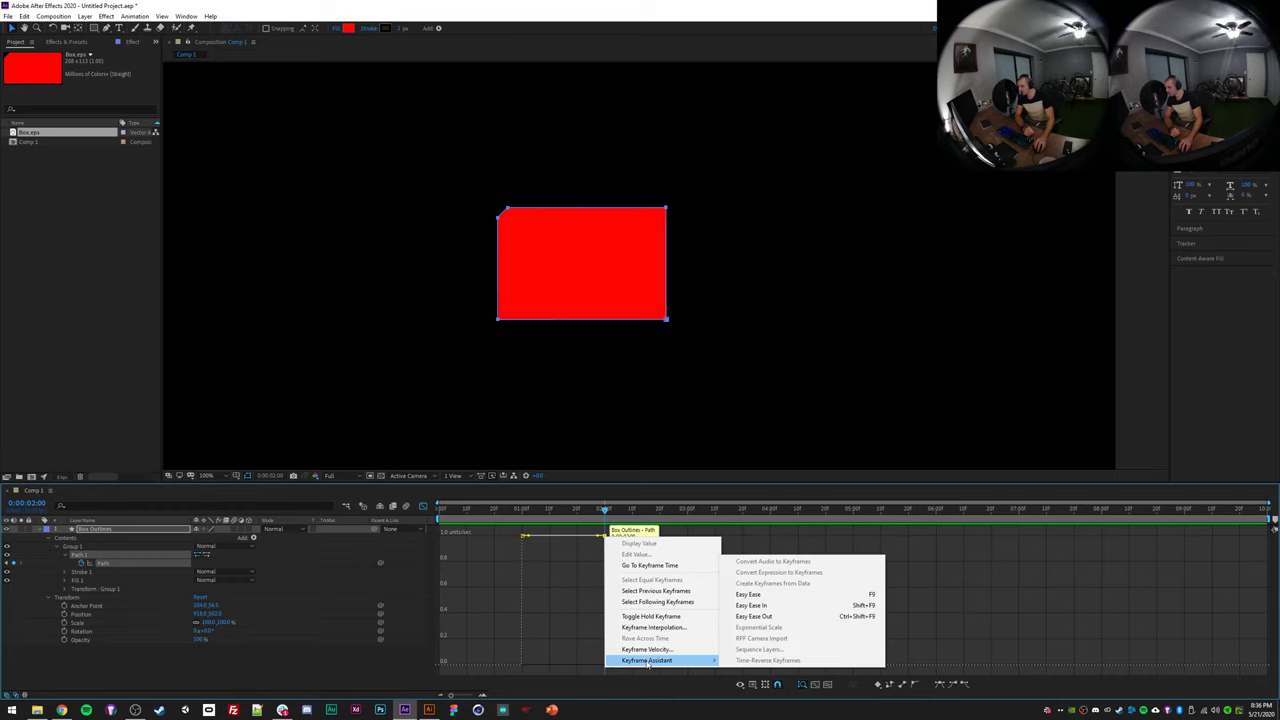
left_click(752, 606)
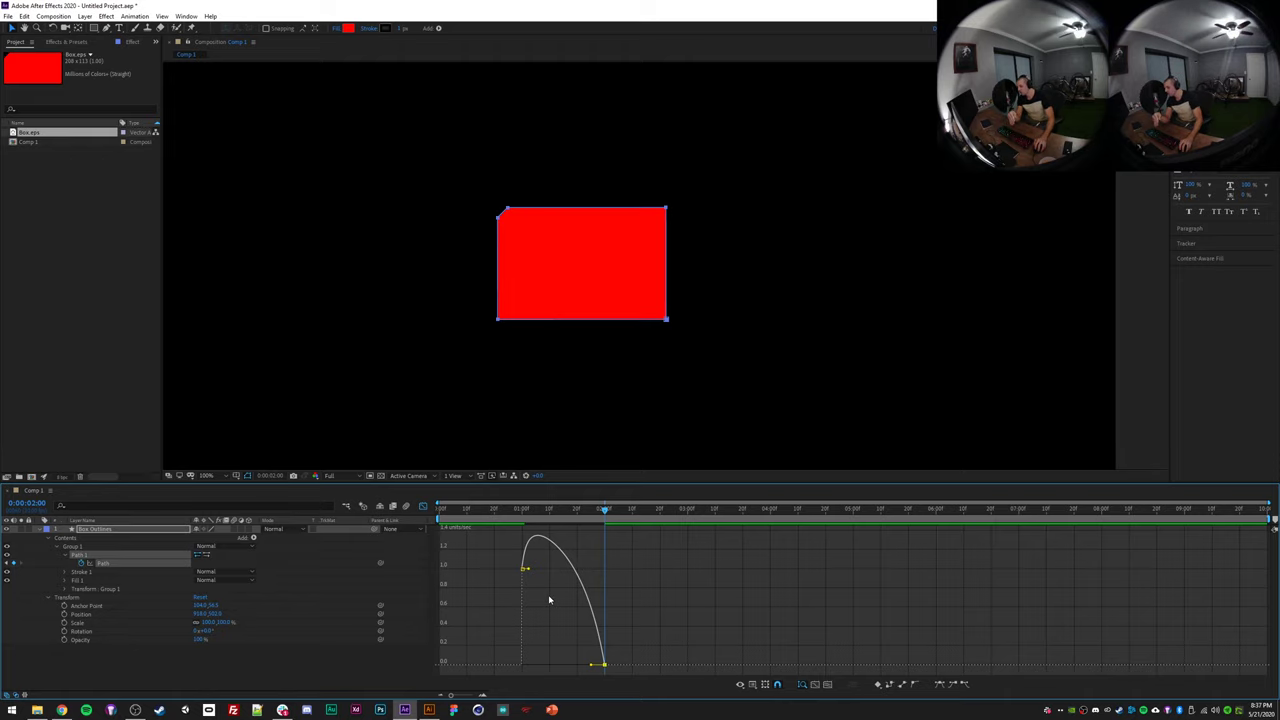
- Preview the eased box animation several times, starting just before the first Path keyframe at 0:00:01:00
left_click(522, 510)
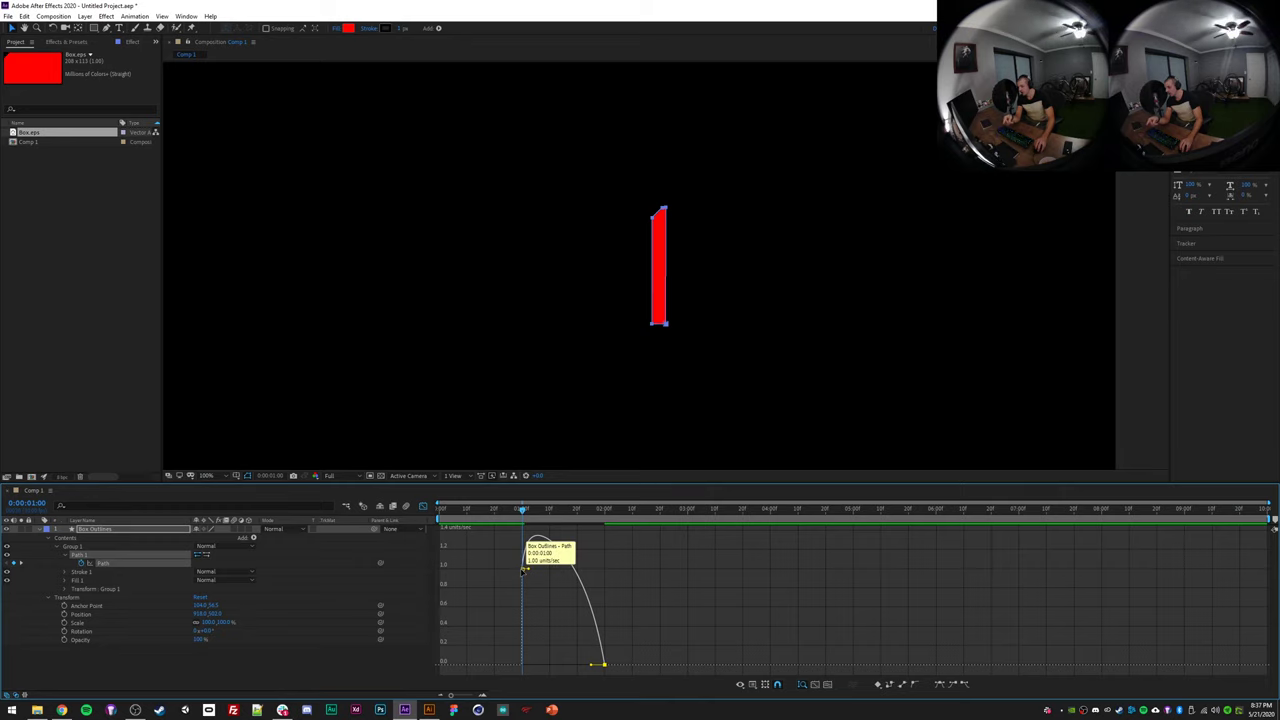
left_click(522, 569)
left_click_drag(522, 520, 509, 593)
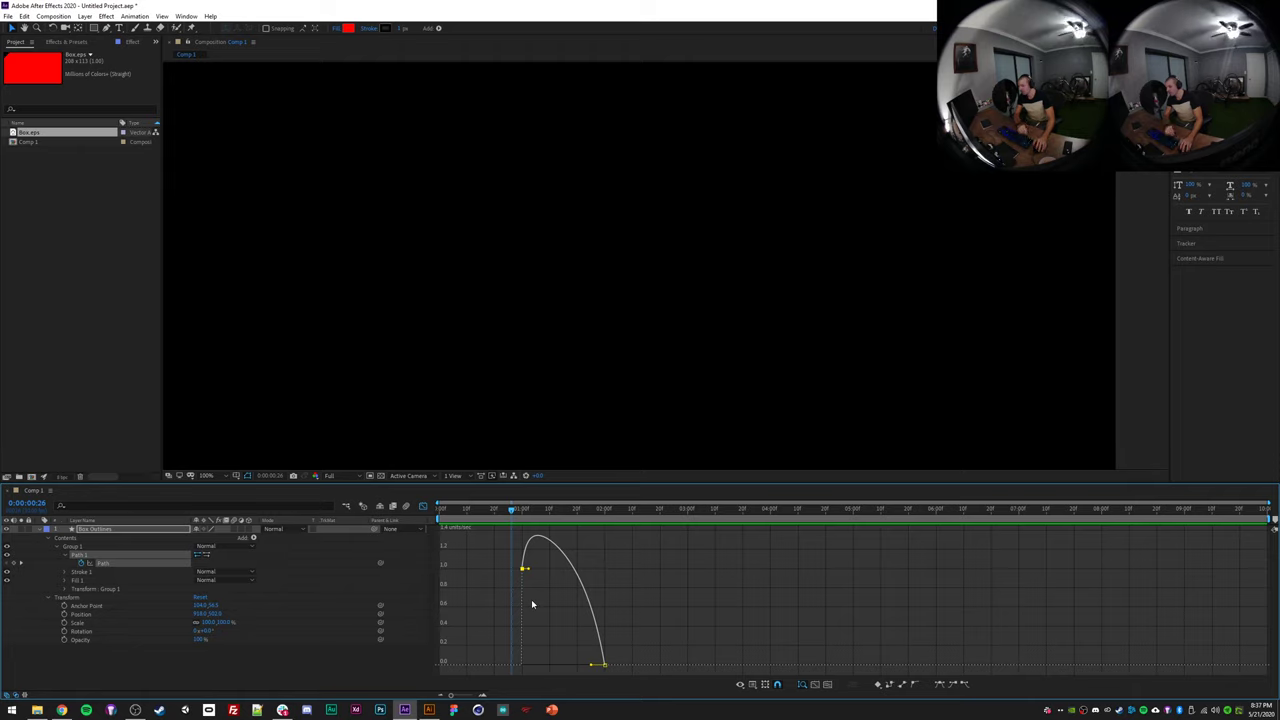
key("space")
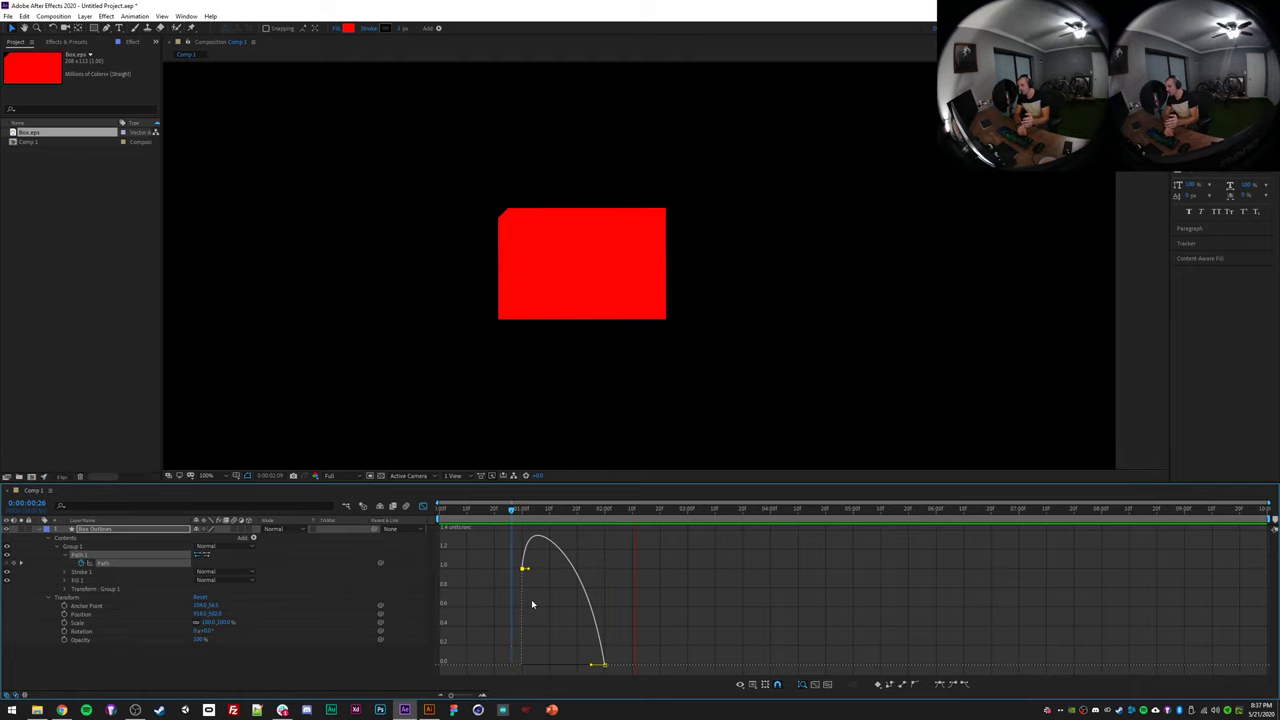
key("space")
left_click(507, 511)
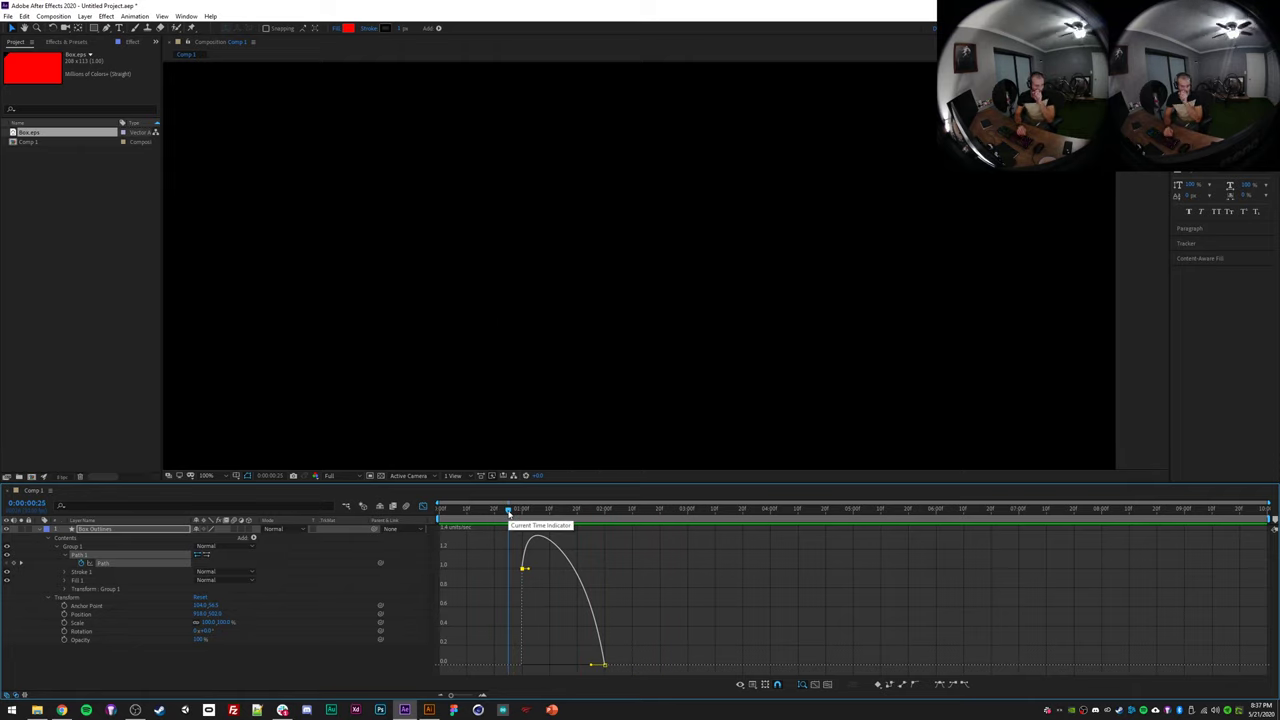
key("space")
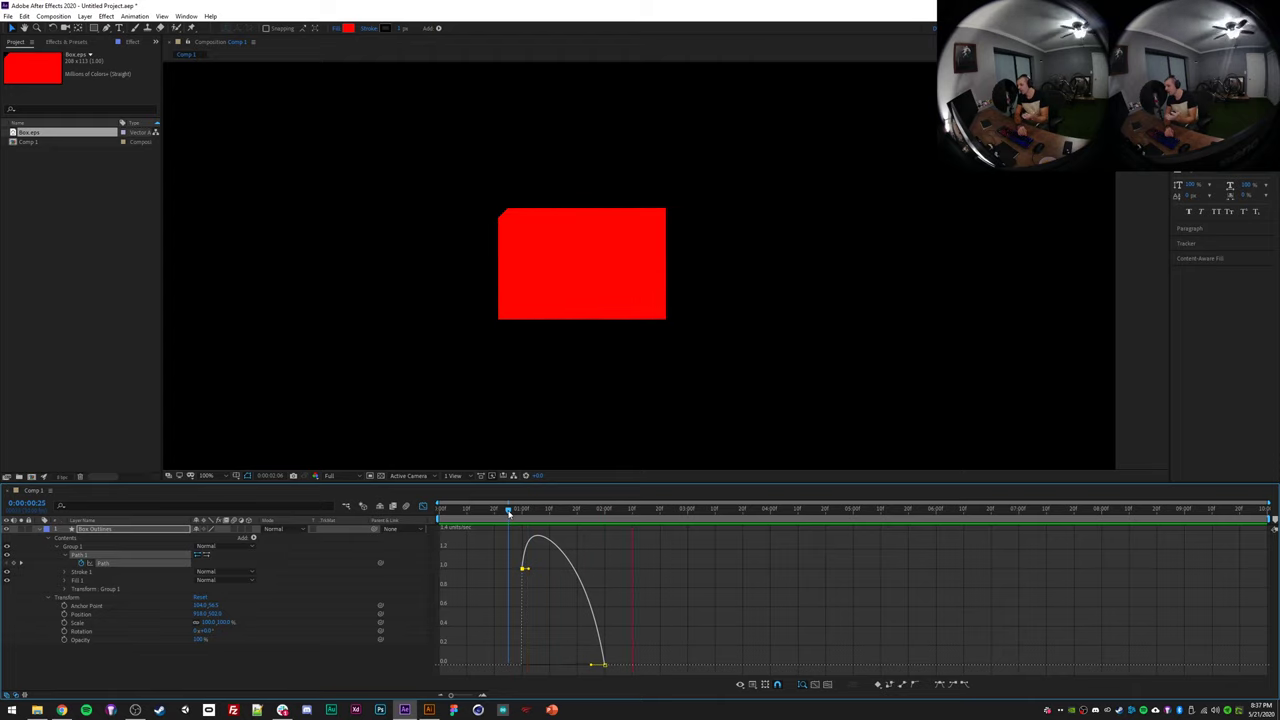
left_click(514, 511)
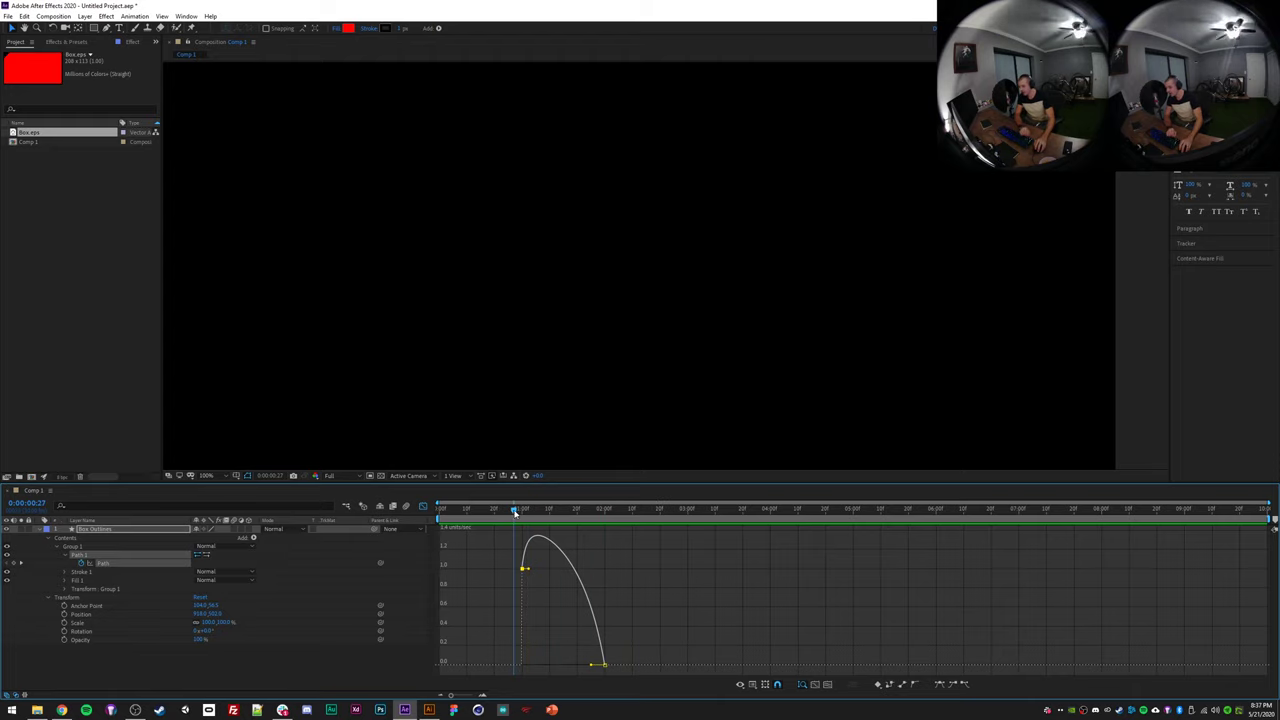
key("space")
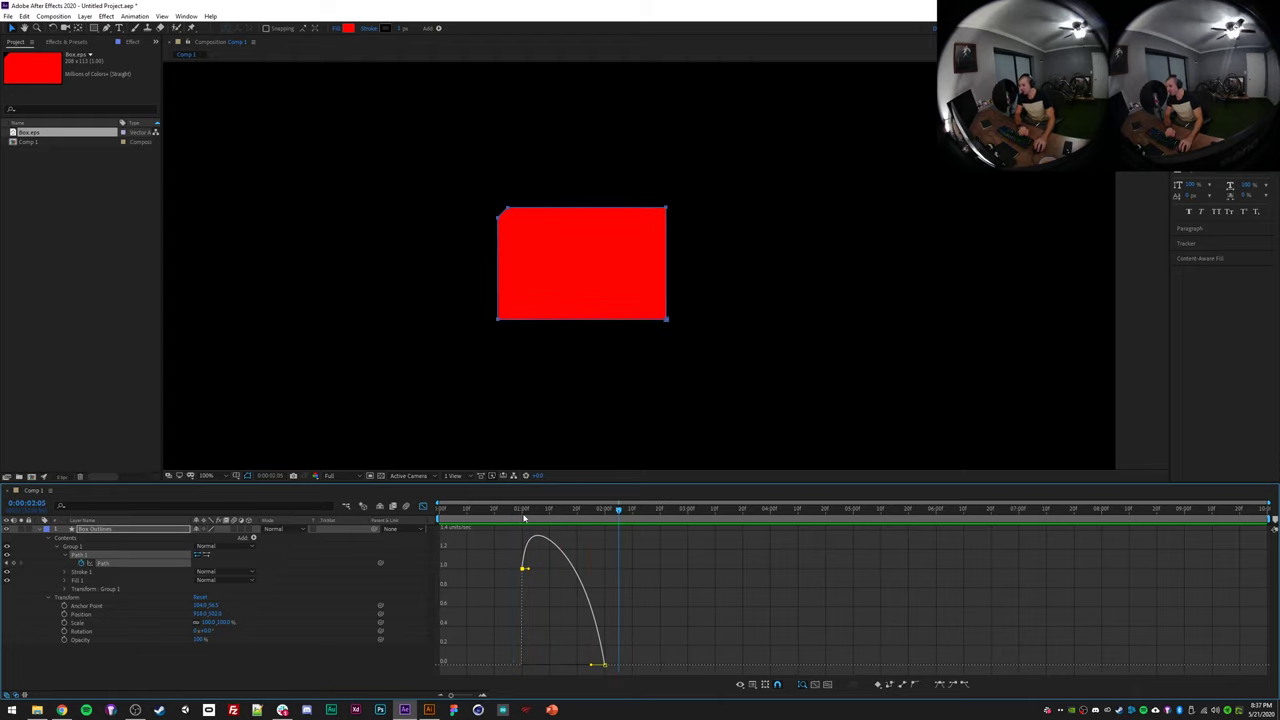
left_click(514, 512)
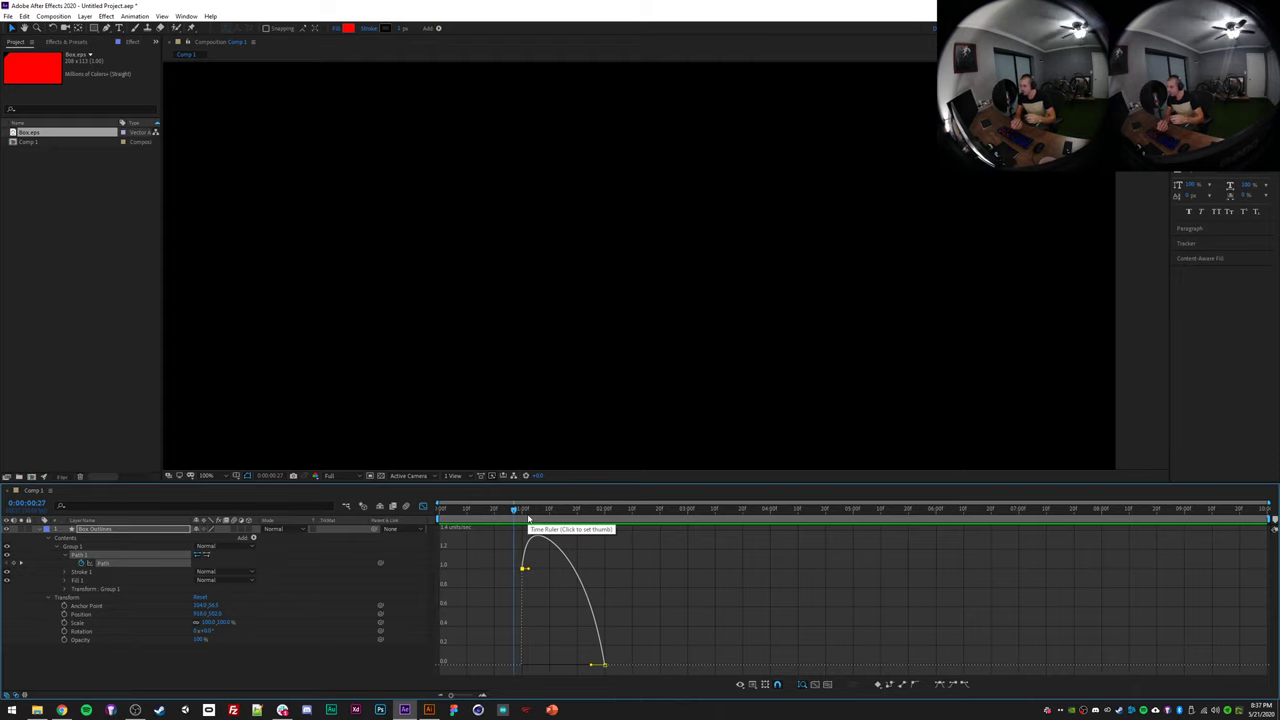
- Extend the incoming speed handle of the 0:00:02:00 Path keyframe back to about midway between the two keyframes
left_click_drag(528, 517, 604, 537)
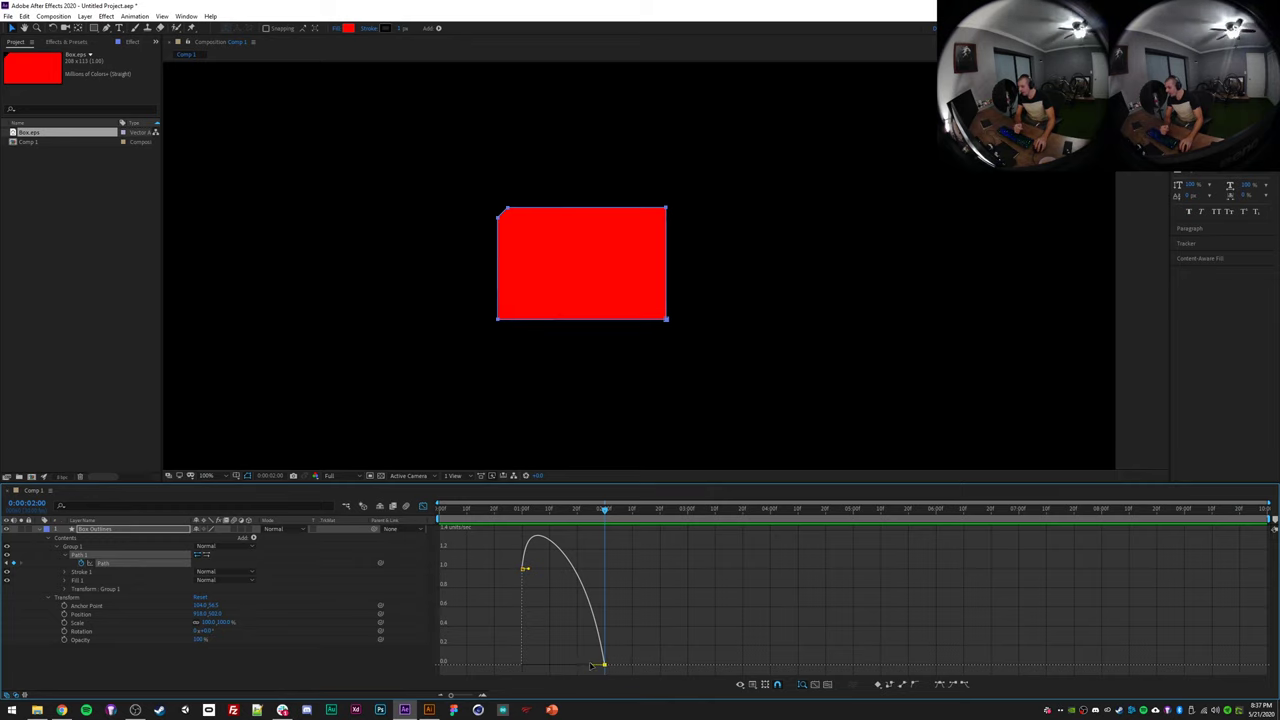
left_click_drag(596, 667, 556, 670)
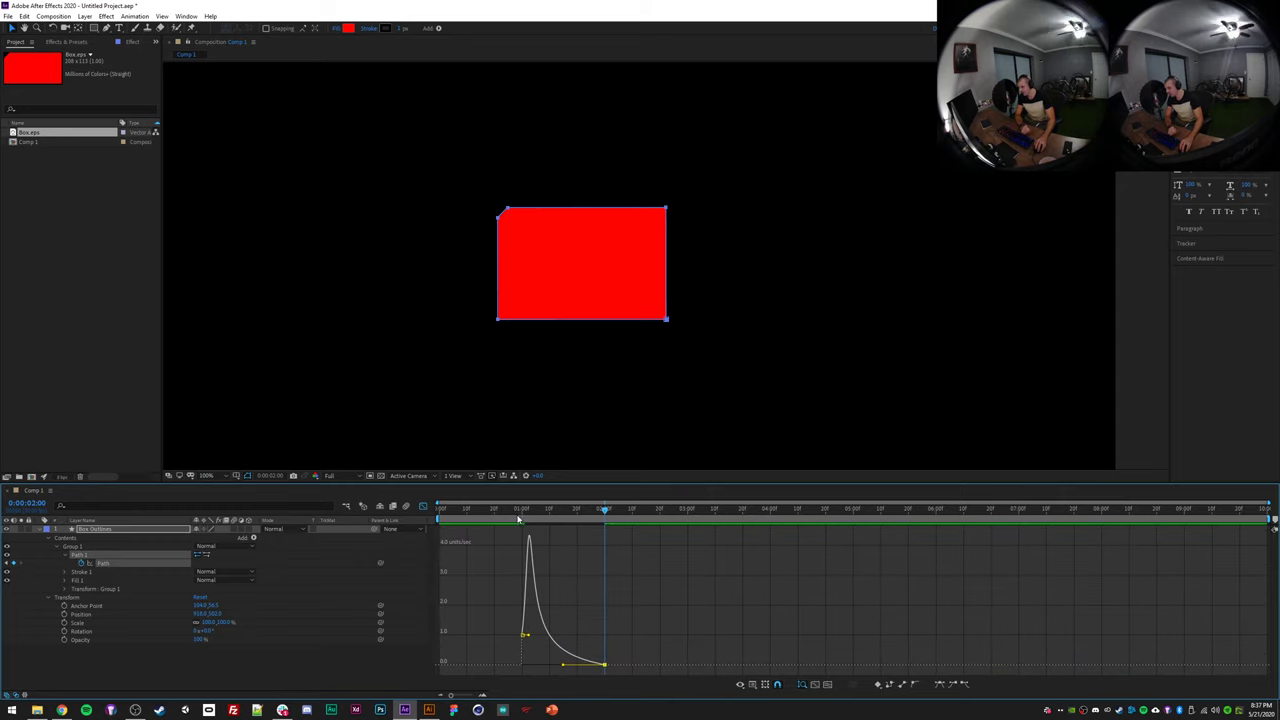
left_click_drag(518, 519, 528, 515)
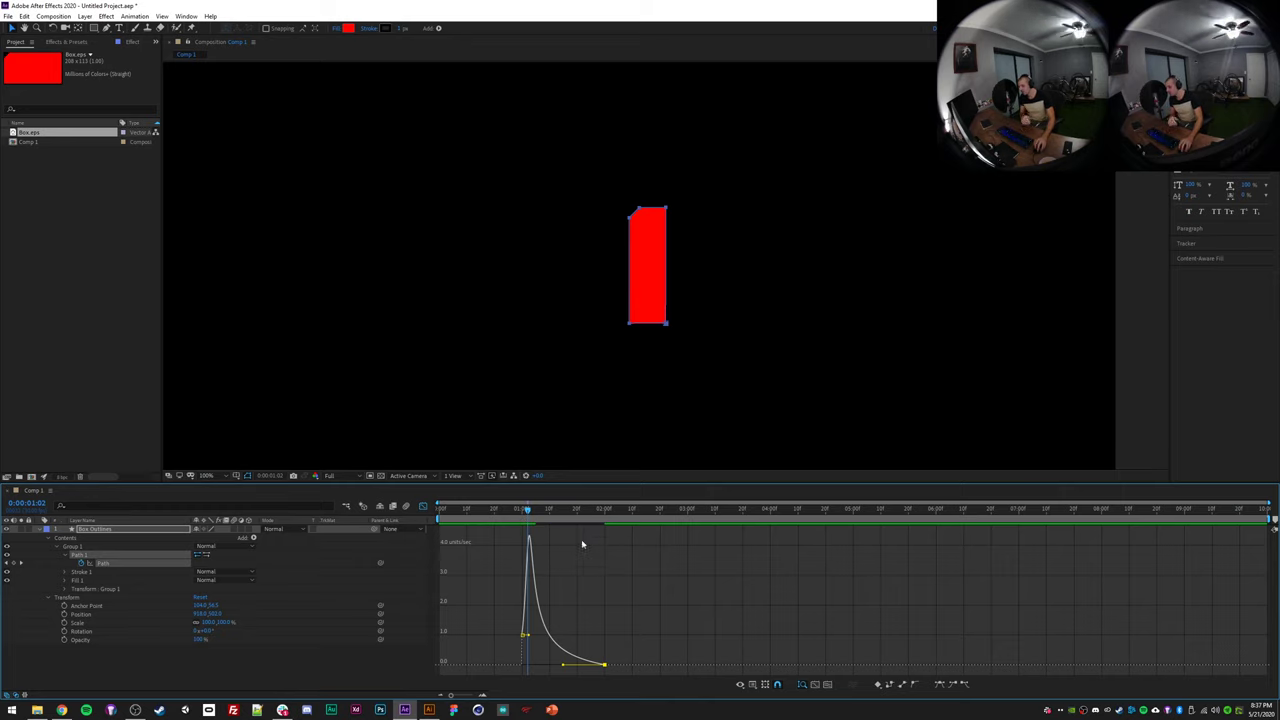
- Replay the box animation from just before 0:00:01:00 to check the motion with the sharper speed curve
left_click_drag(528, 512, 511, 551)
key("space")
left_click(514, 512)
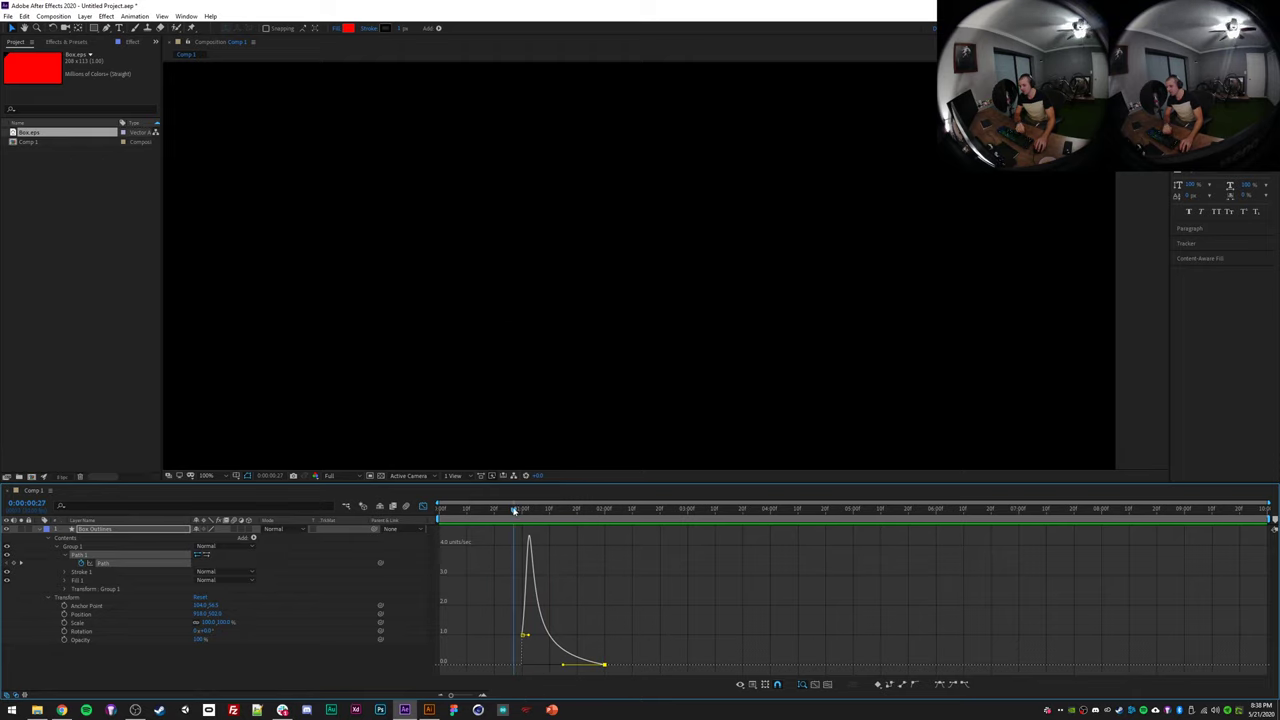
key("space")
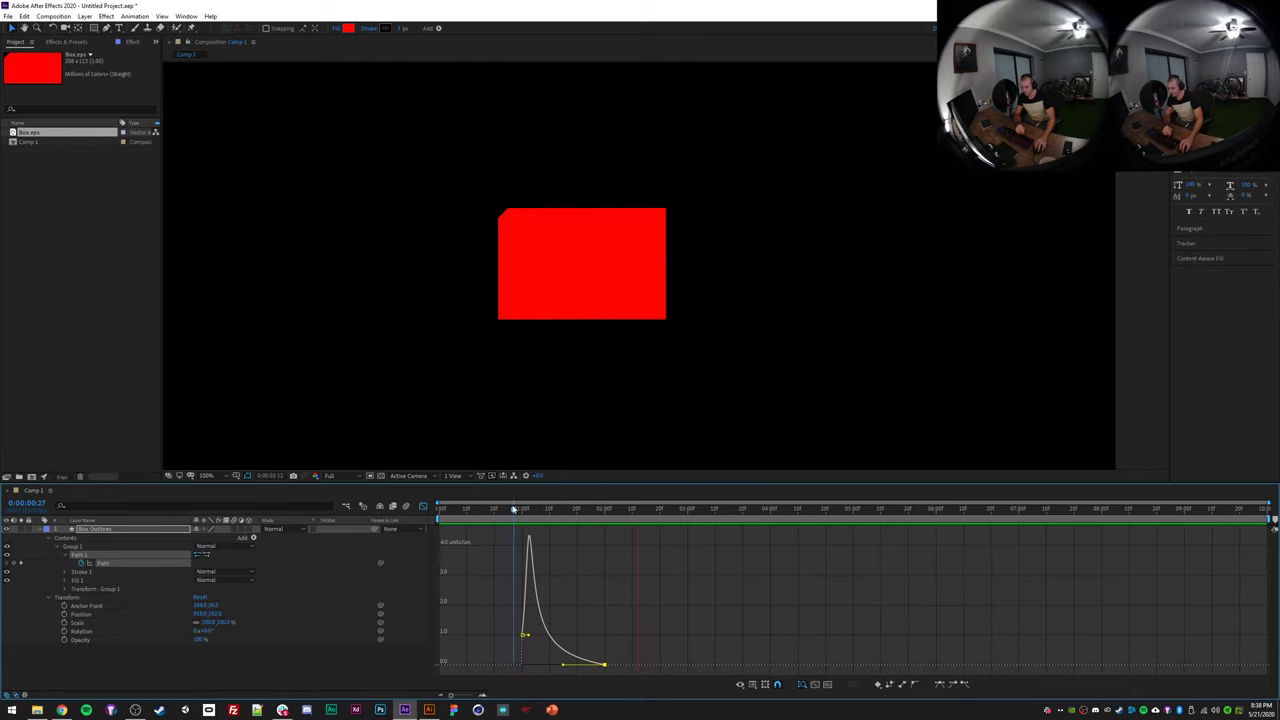
left_click(512, 510)
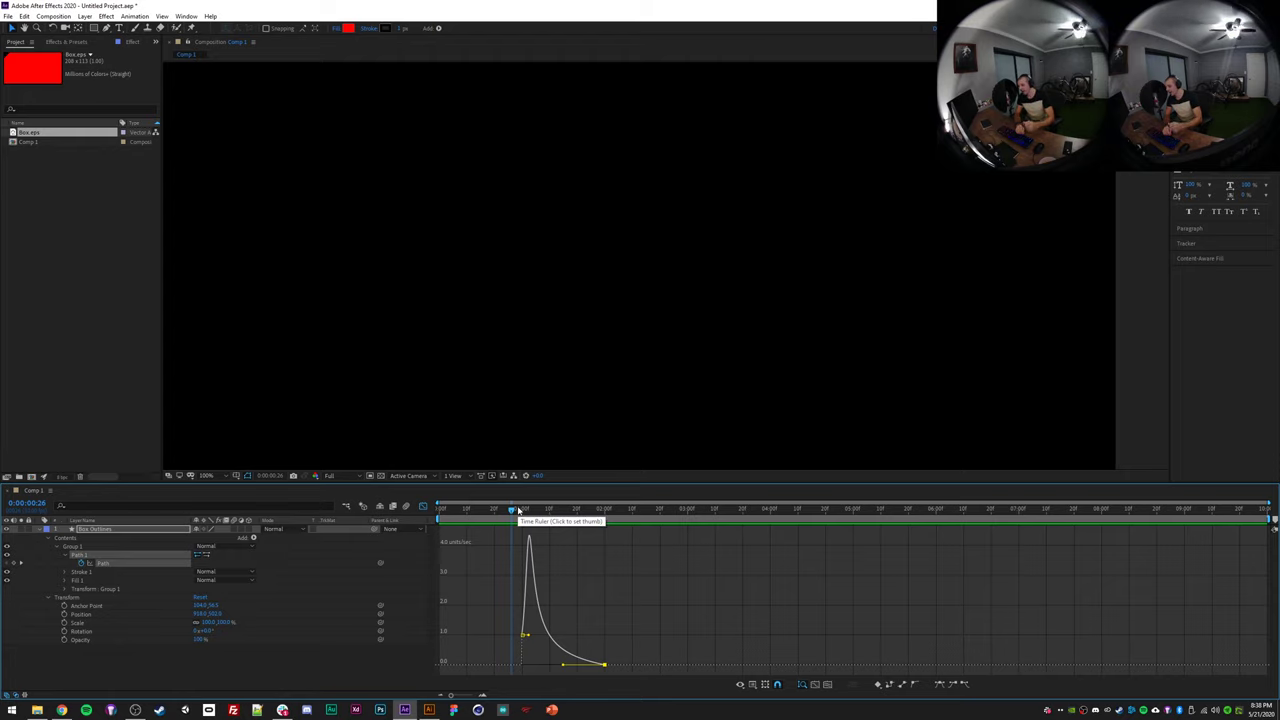
key("space")
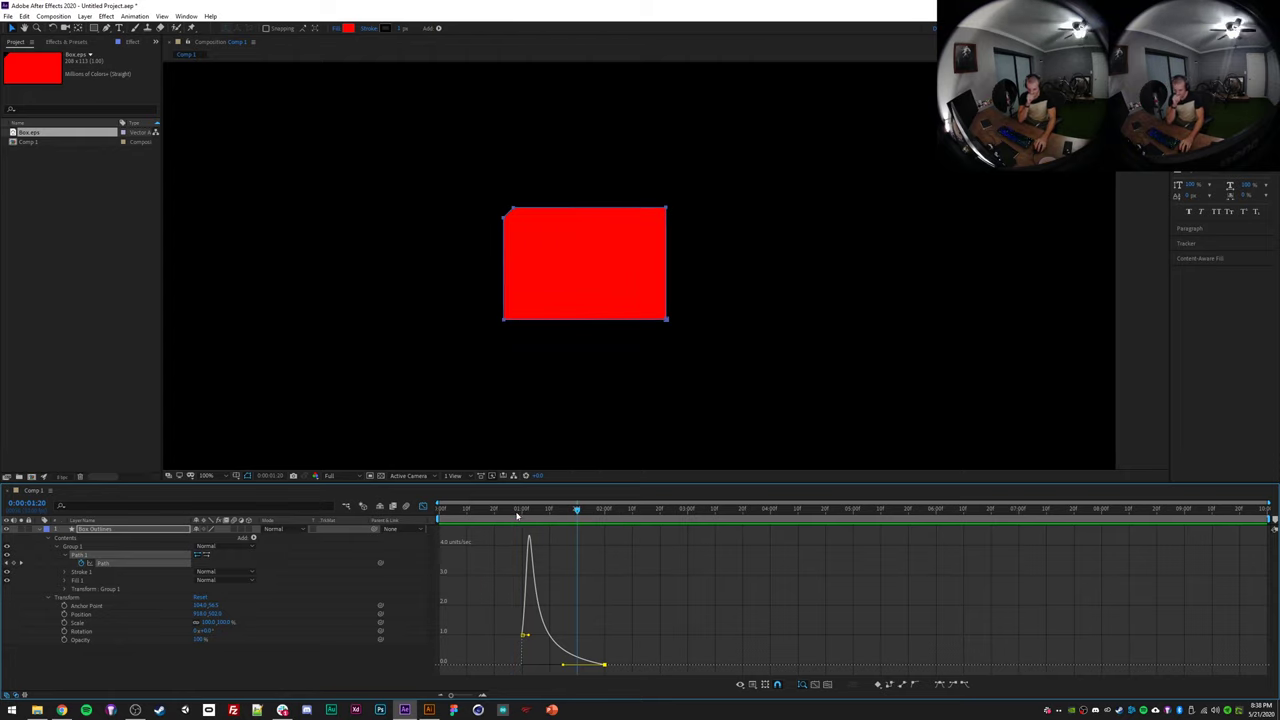
left_click(525, 509)
key("space")
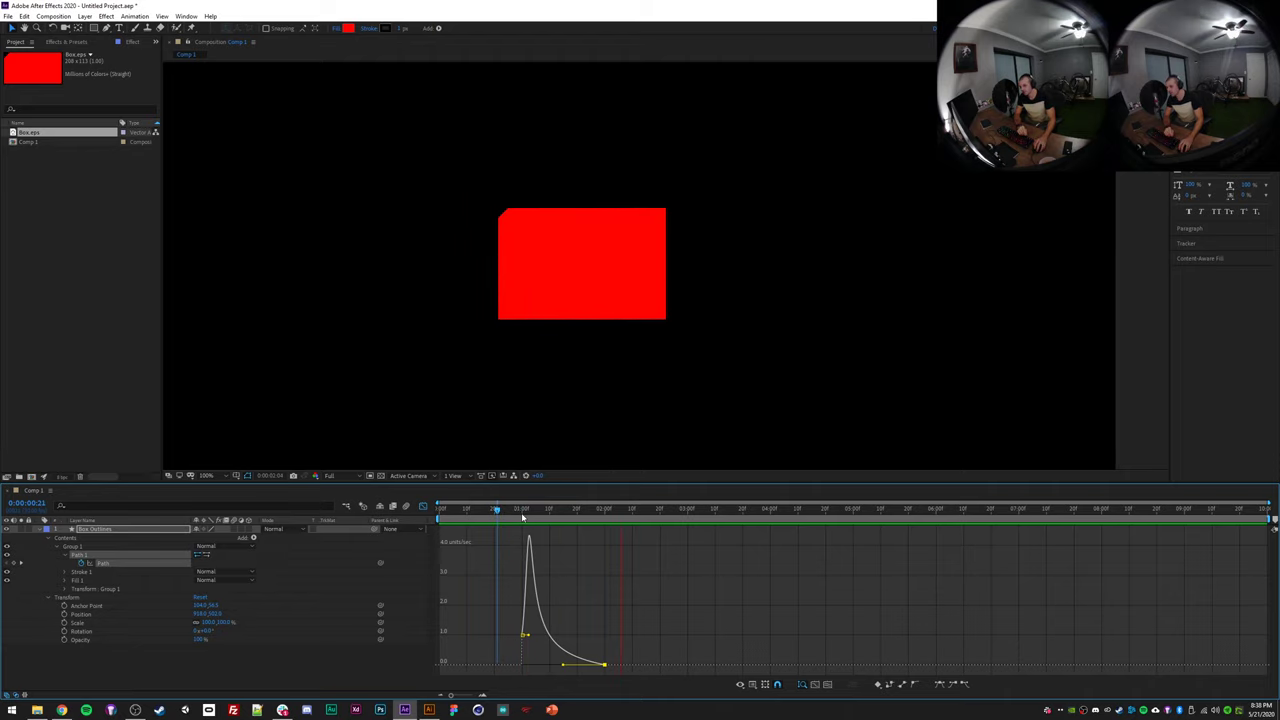
left_click_drag(517, 512, 513, 512)
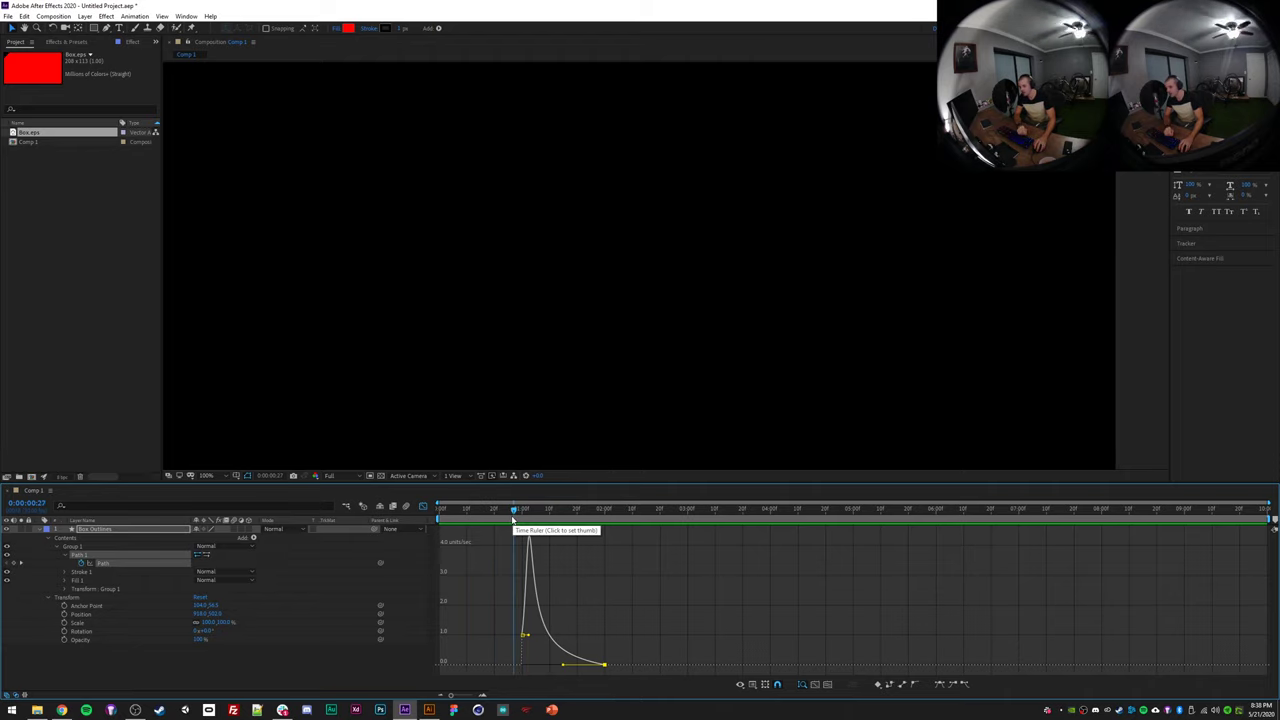
key("space")
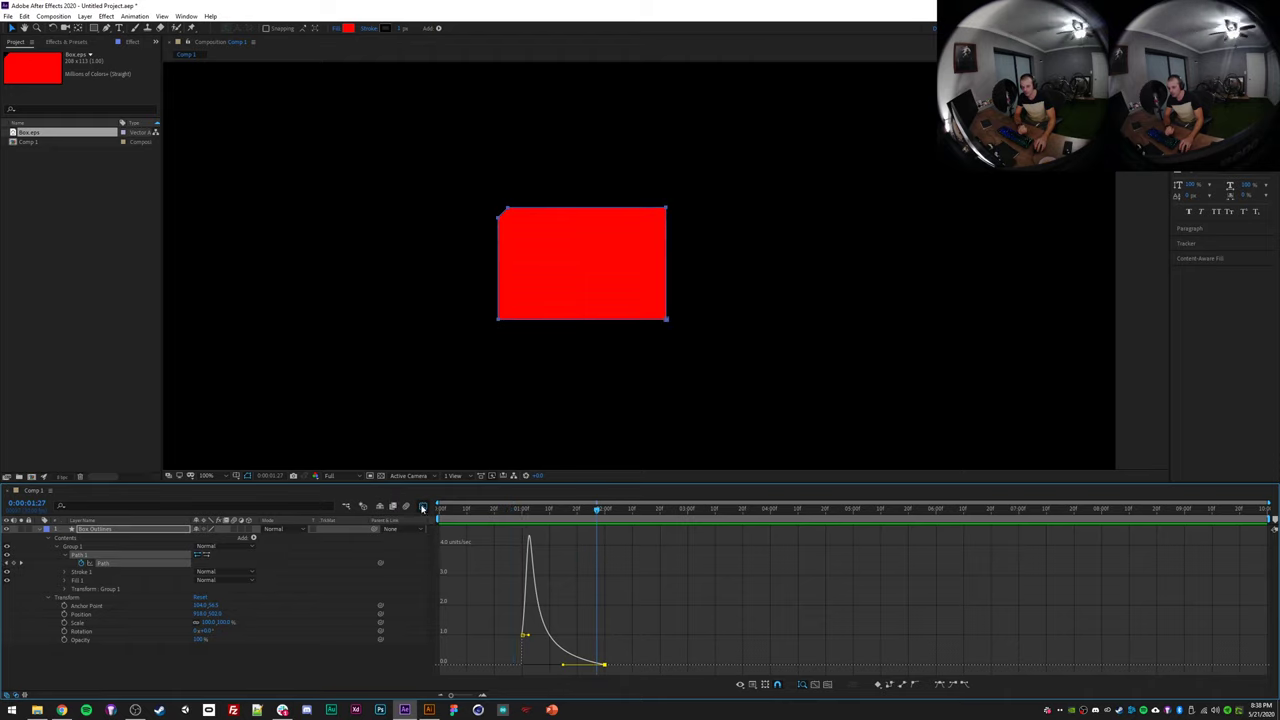
- Return from the Graph Editor to the layer bars and expand the Stroke 1 and Fill 1 properties of Group 1
left_click(422, 508)
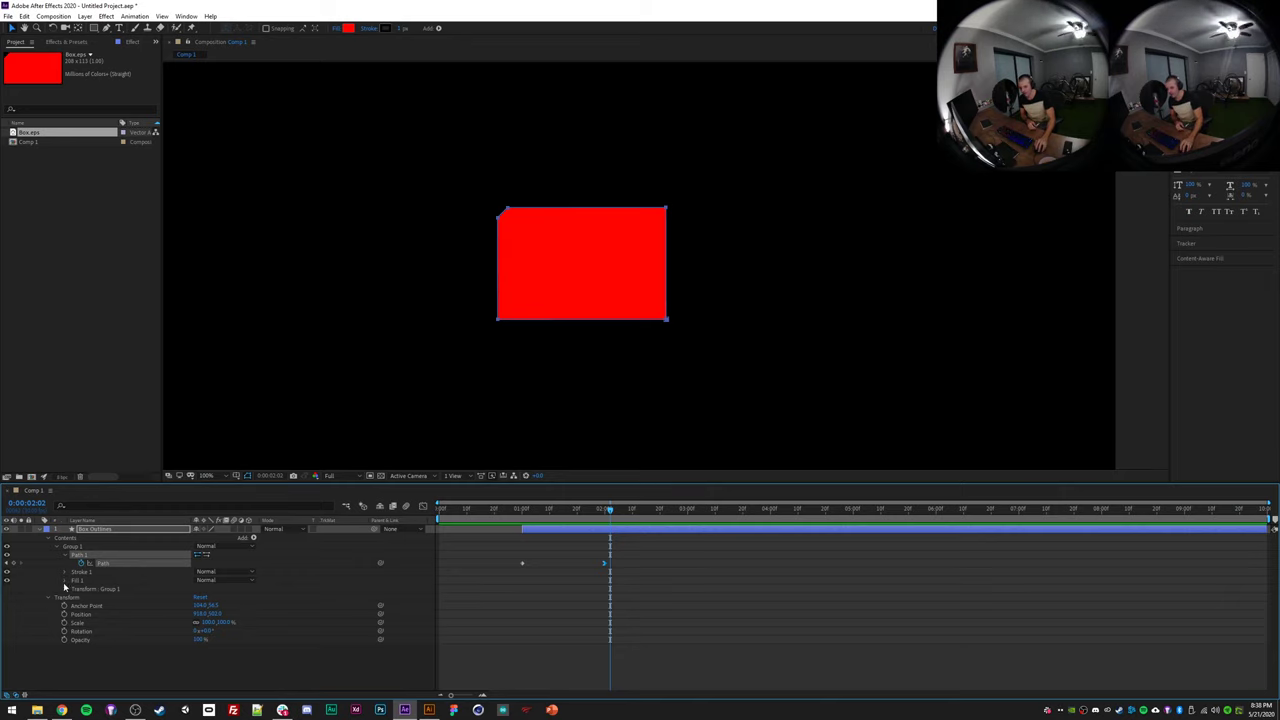
left_click(65, 580)
left_click(65, 571)
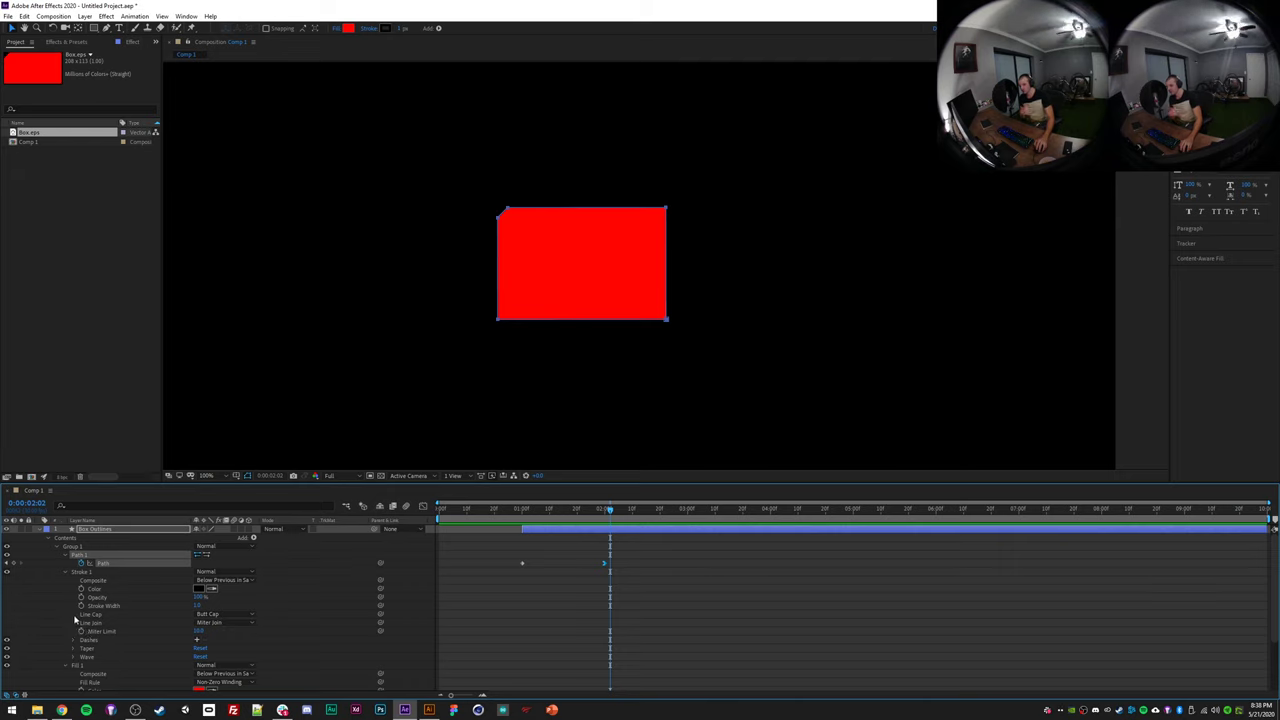
scroll(95, 640, "down", 2)
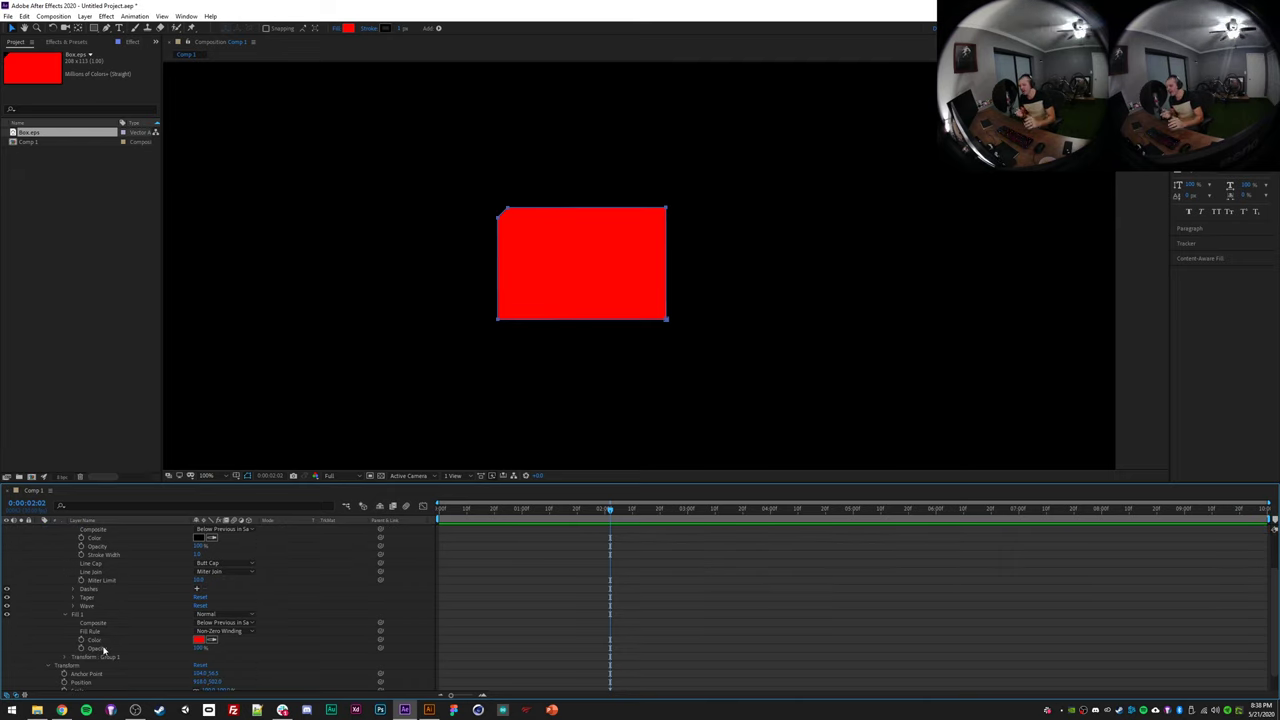
- Set Fill 1 of the box to golden yellow DAAB09 and reduce its opacity to 19%
left_click(199, 640)
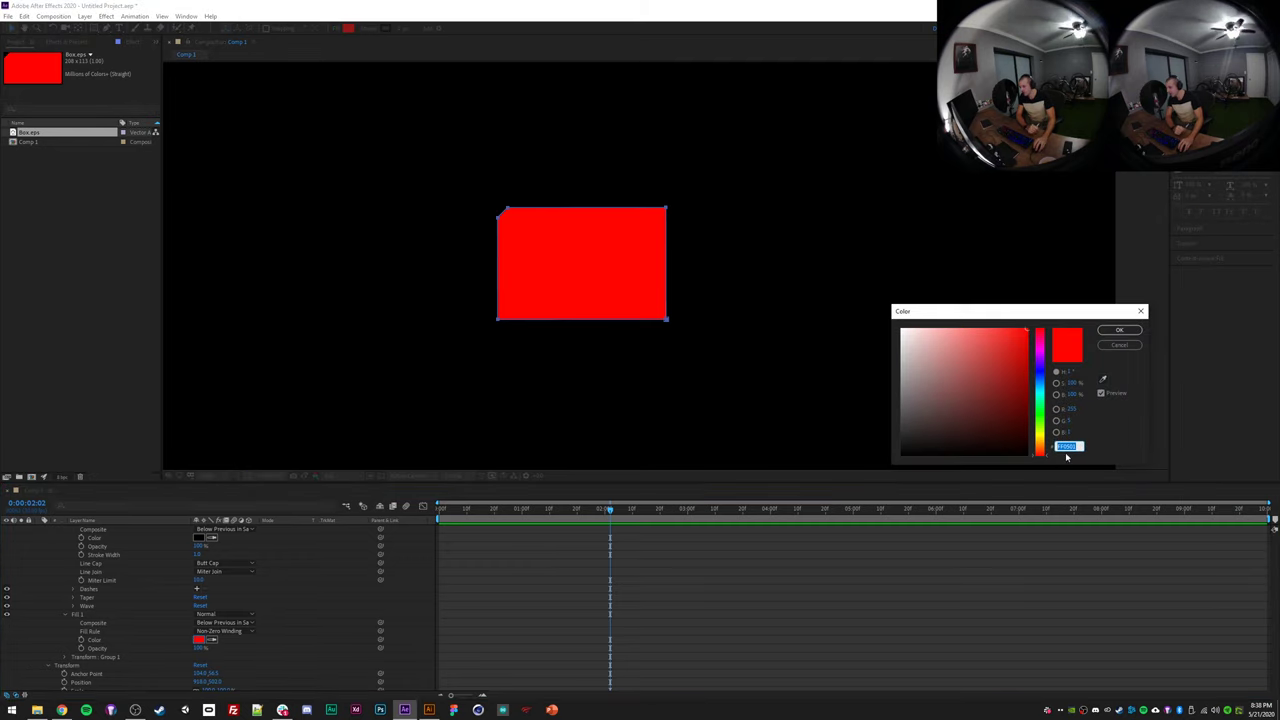
left_click(1040, 445)
left_click_drag(1018, 403, 1022, 346)
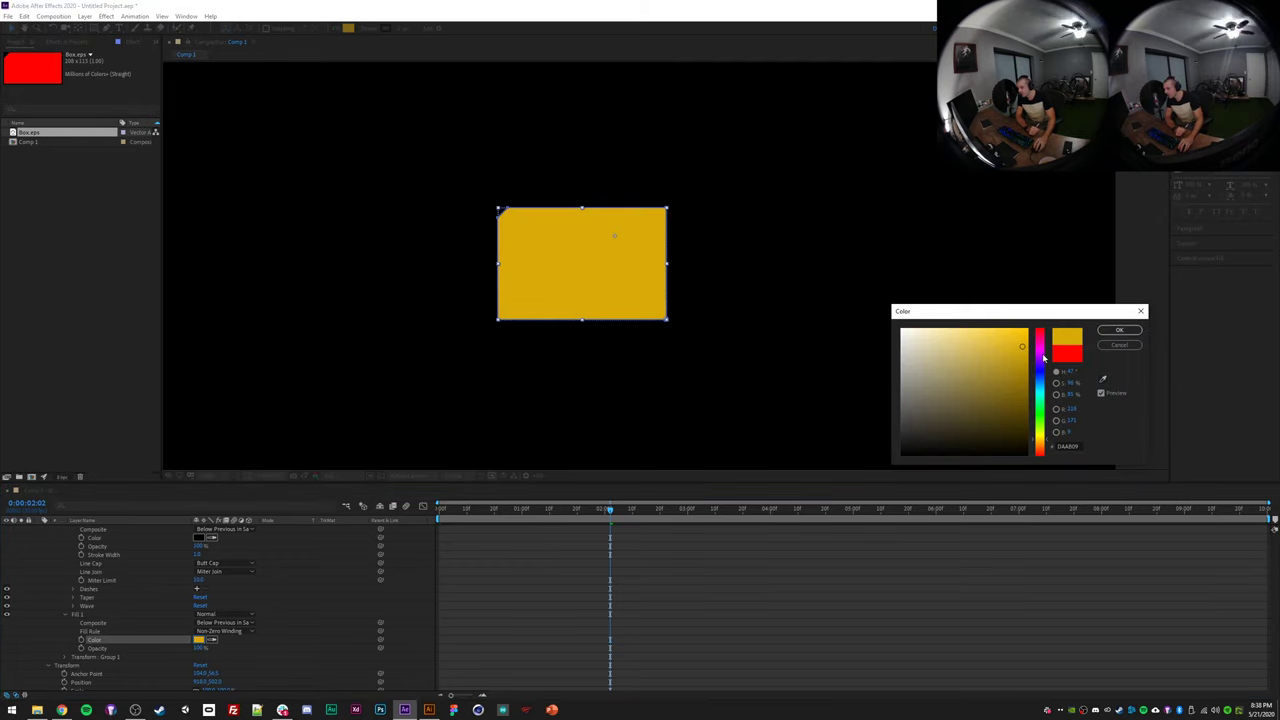
left_click(1119, 331)
left_click_drag(199, 648, 161, 652)
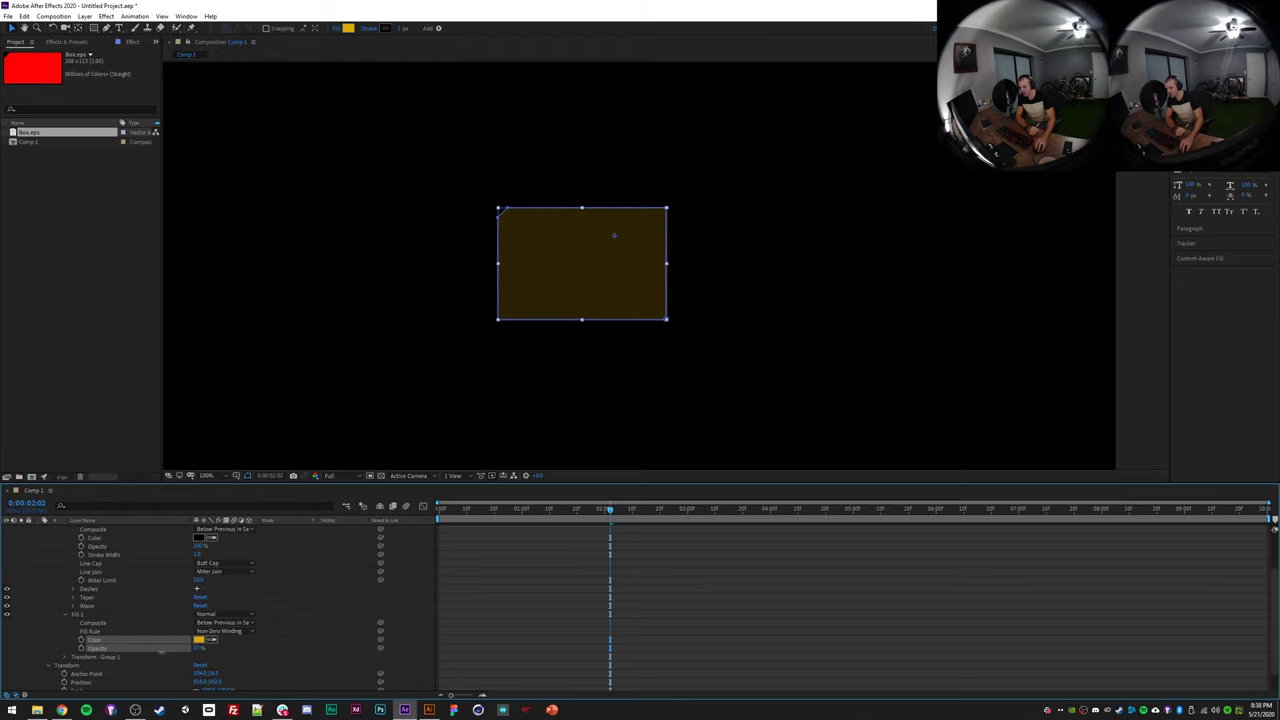
- Set the color of Stroke 1 to golden yellow E6B304 and deselect the box
left_click(199, 537)
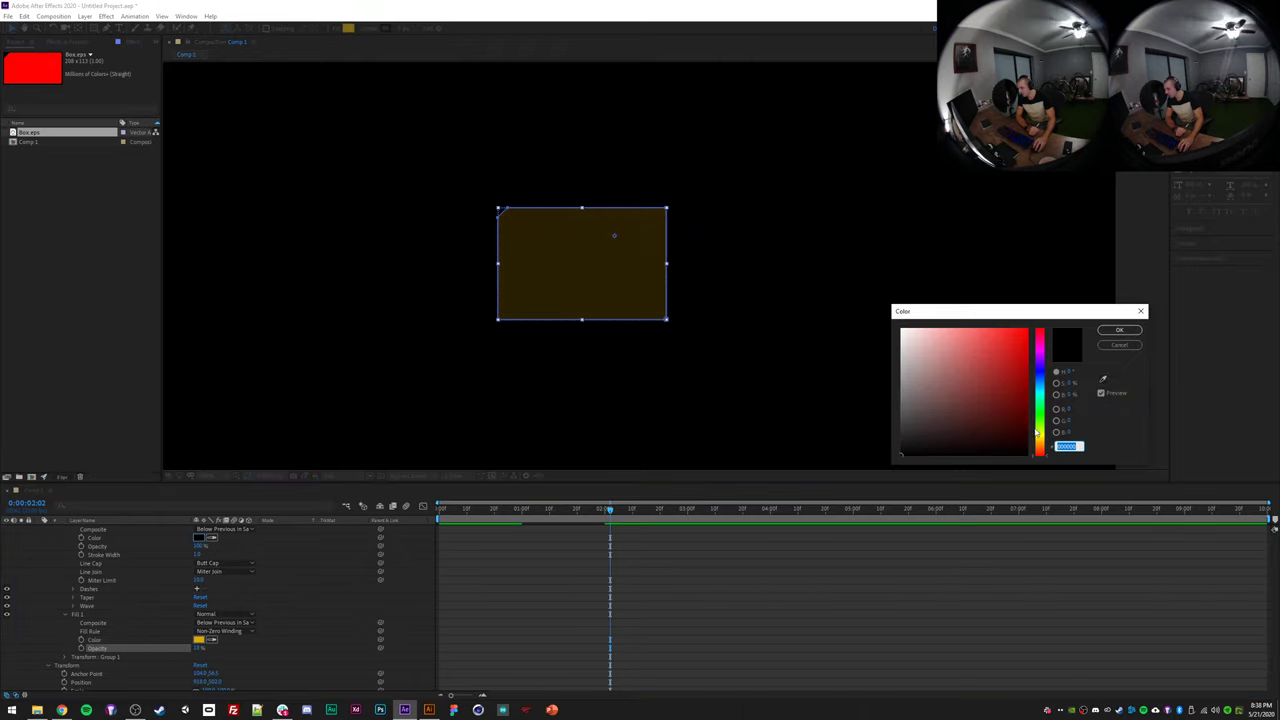
left_click(1038, 436)
left_click(1025, 361)
left_click_drag(1039, 436, 1039, 444)
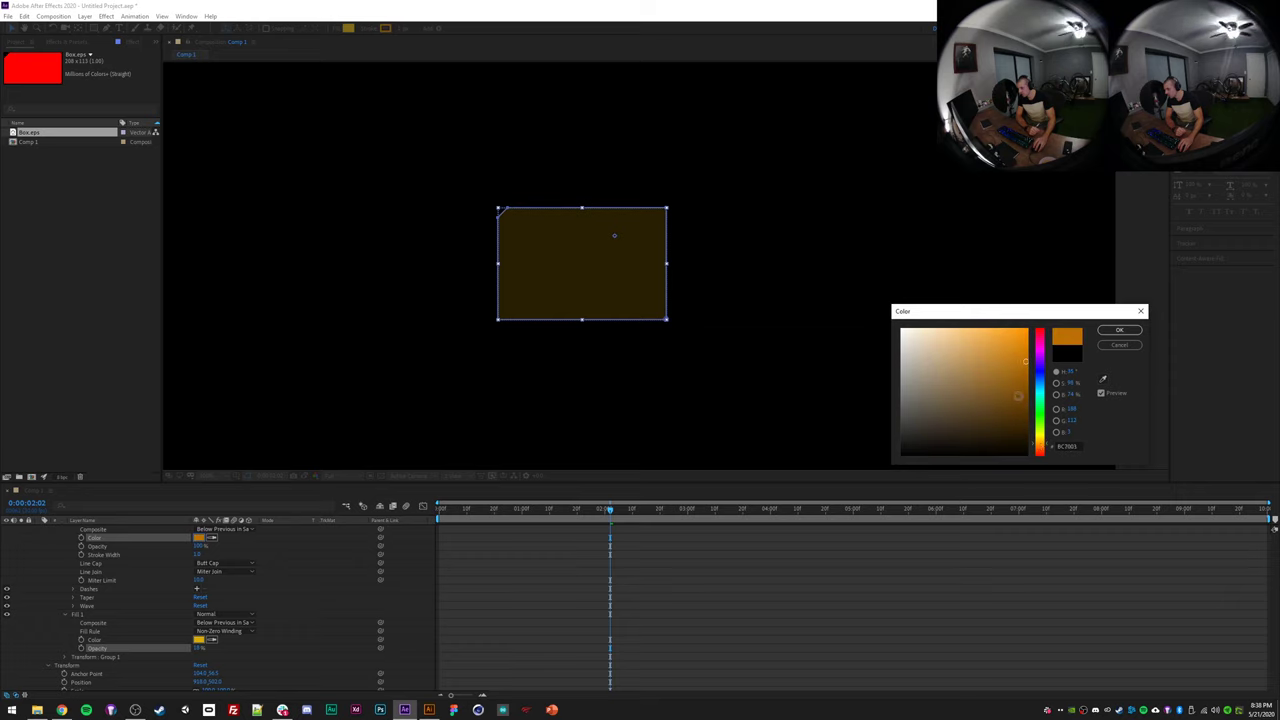
left_click(1039, 439)
left_click_drag(1025, 364, 1025, 340)
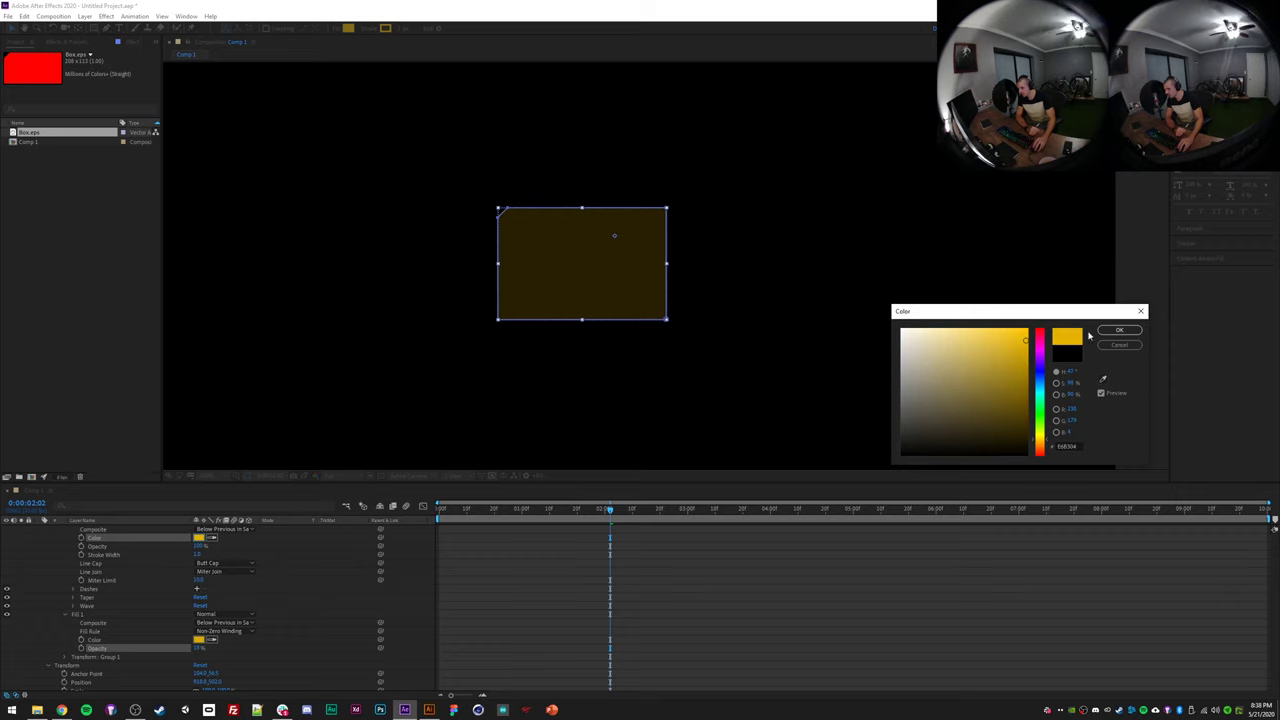
left_click(1119, 330)
left_click(666, 363)
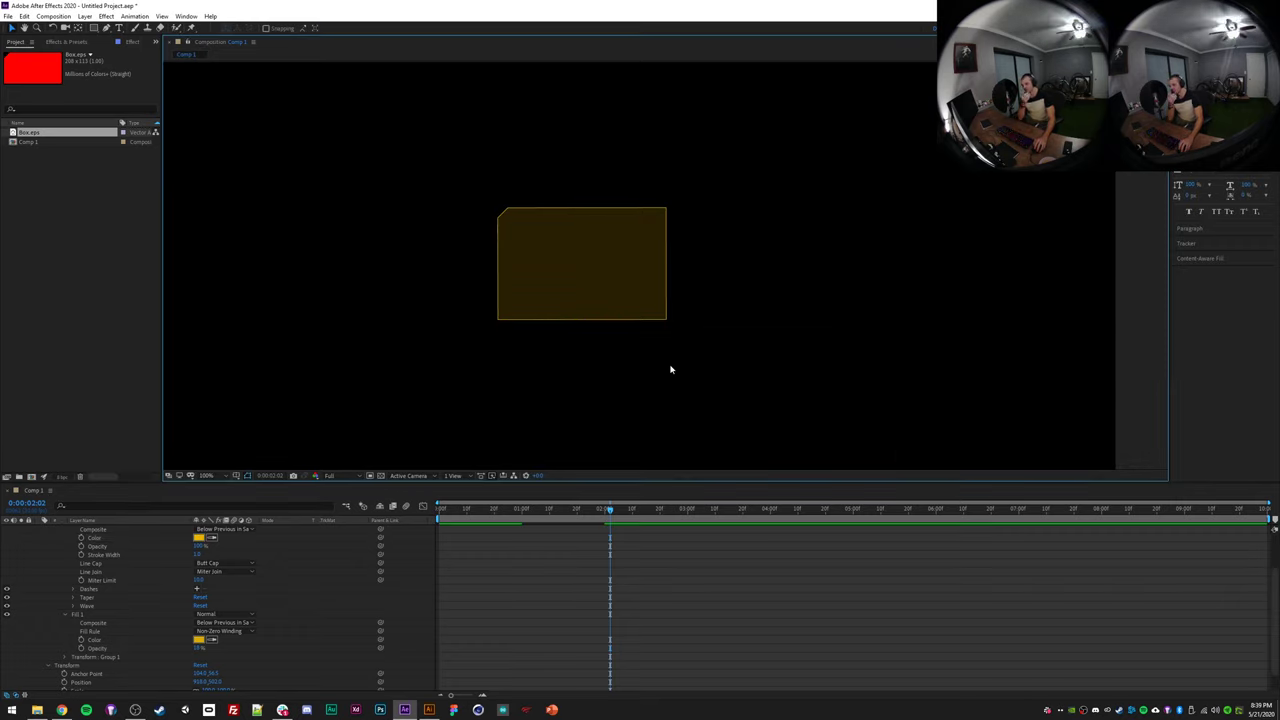
left_click(466, 592)
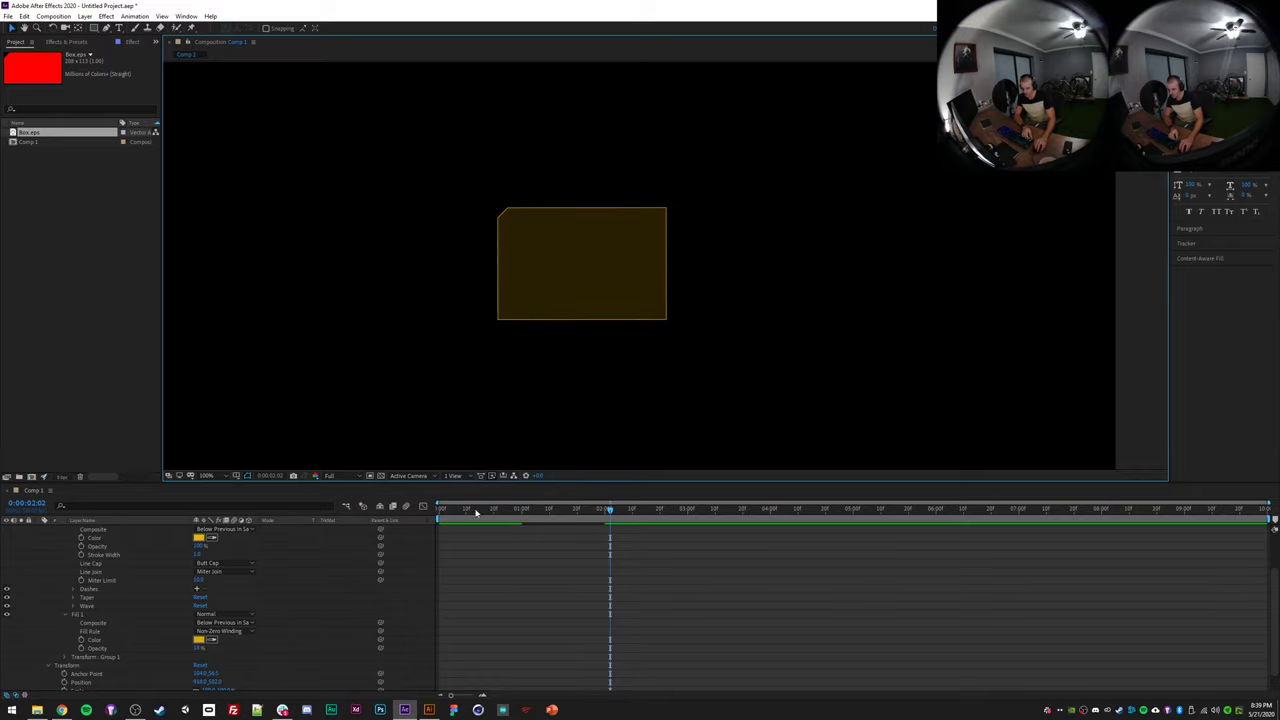
- Collapse the Stroke 1 and Fill 1 properties and replay the box animation from just before 0:00:01:00
left_click_drag(517, 509, 516, 520)
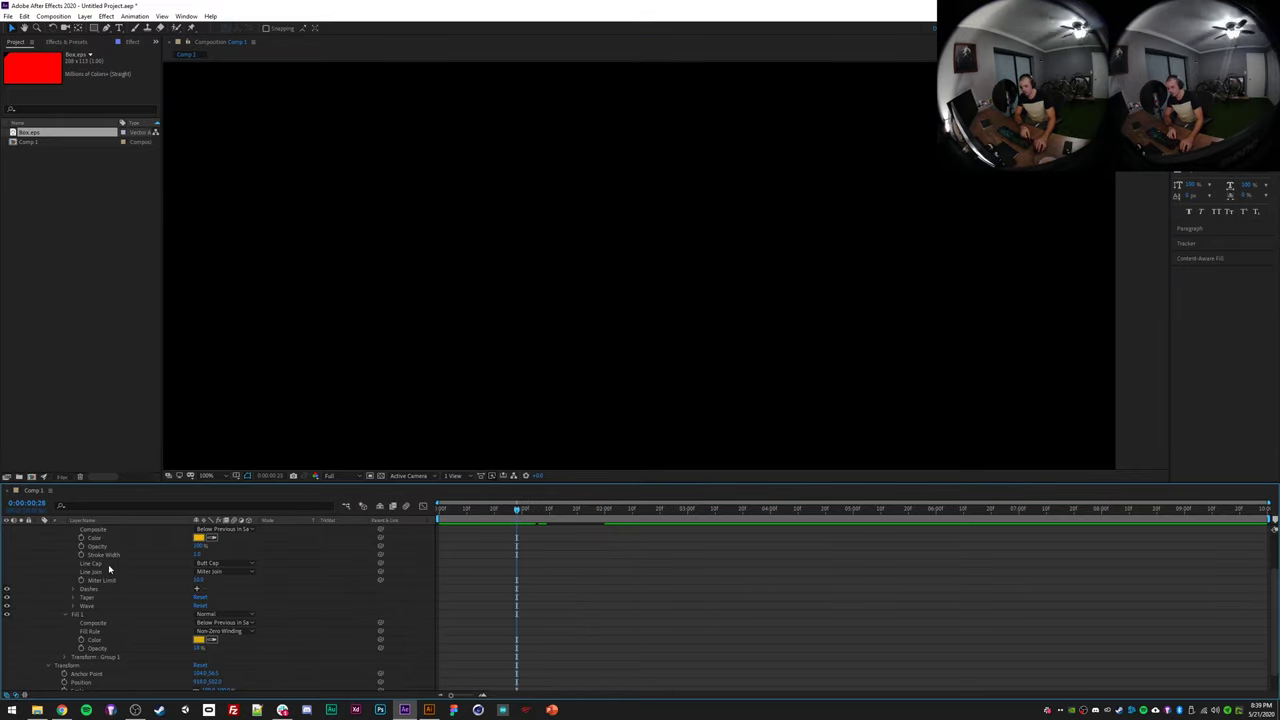
scroll(66, 546, "up", 1)
left_click(65, 538)
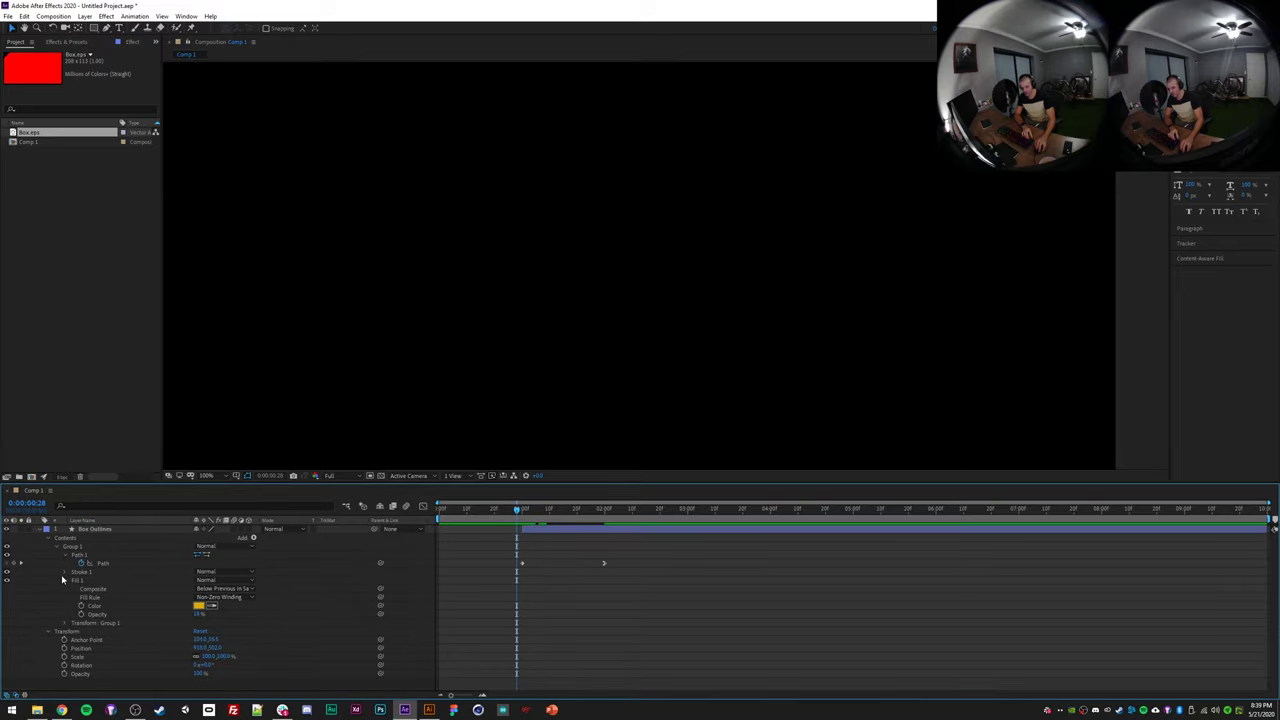
left_click(63, 579)
mouse_move(530, 519)
left_mouse_down()
mouse_move(519, 520)
mouse_move(577, 527)
mouse_move(511, 521)
left_mouse_up()
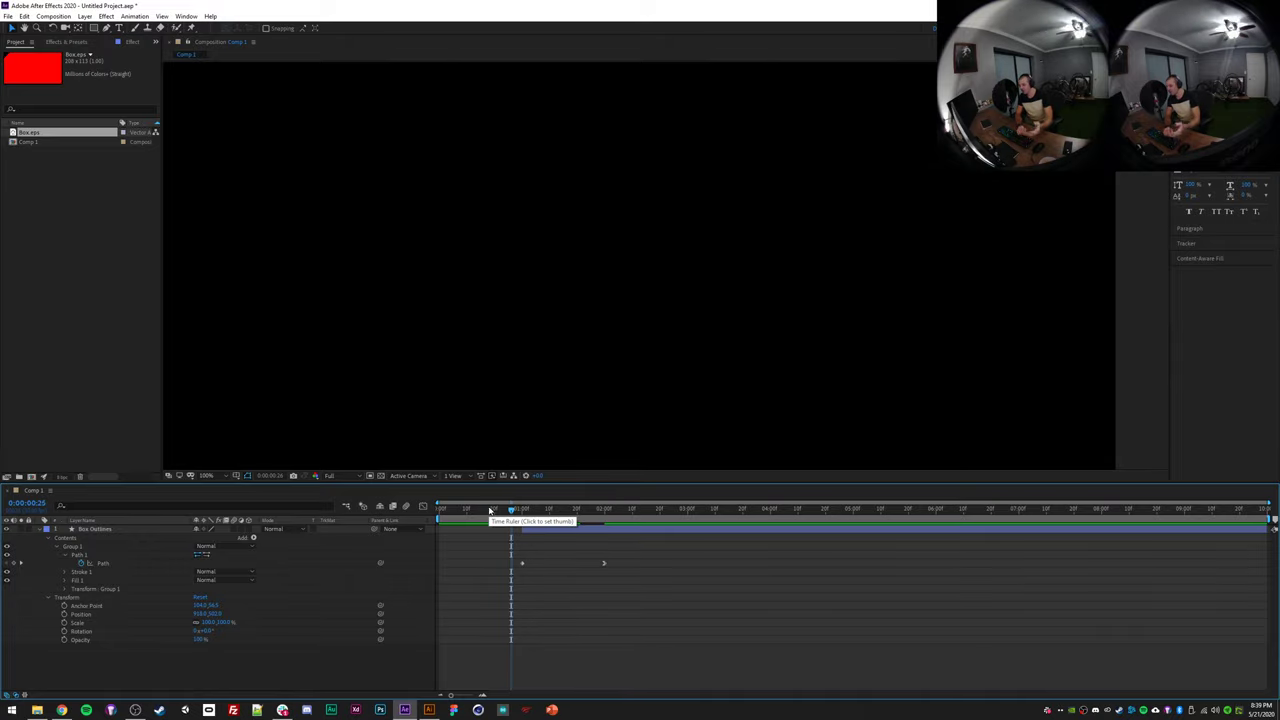
left_click(519, 521)
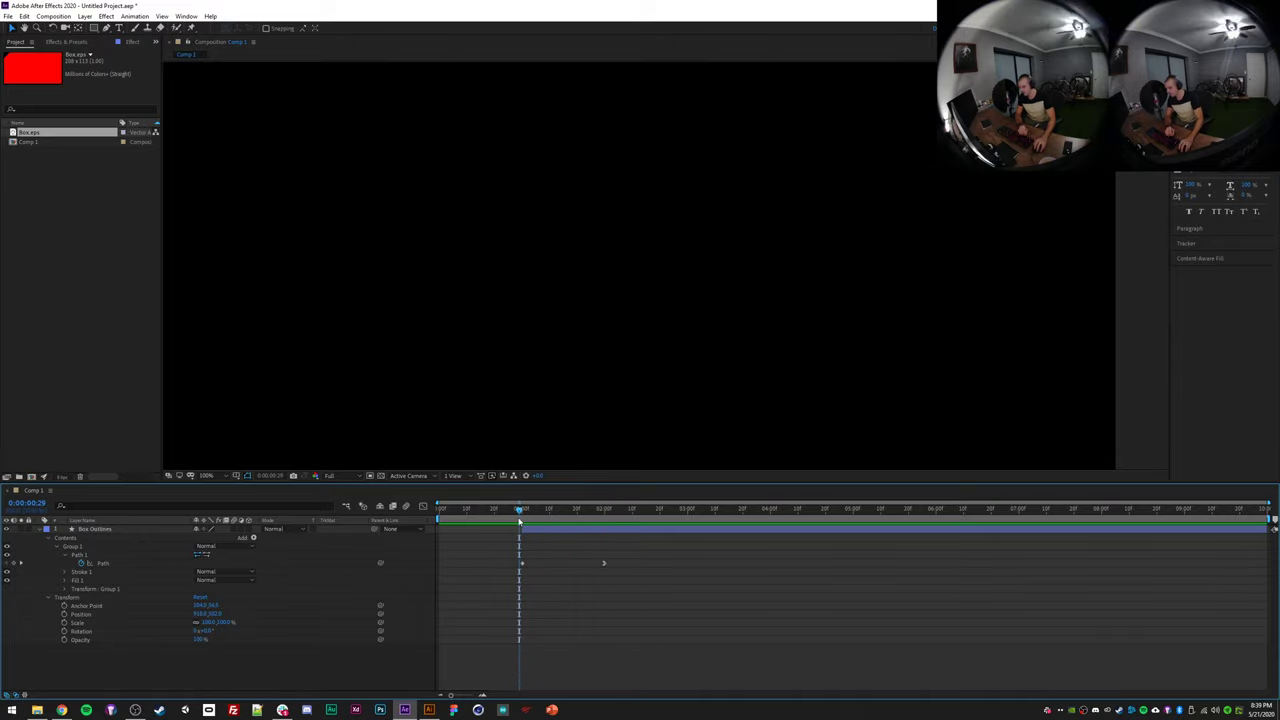
key("space")
key("space")
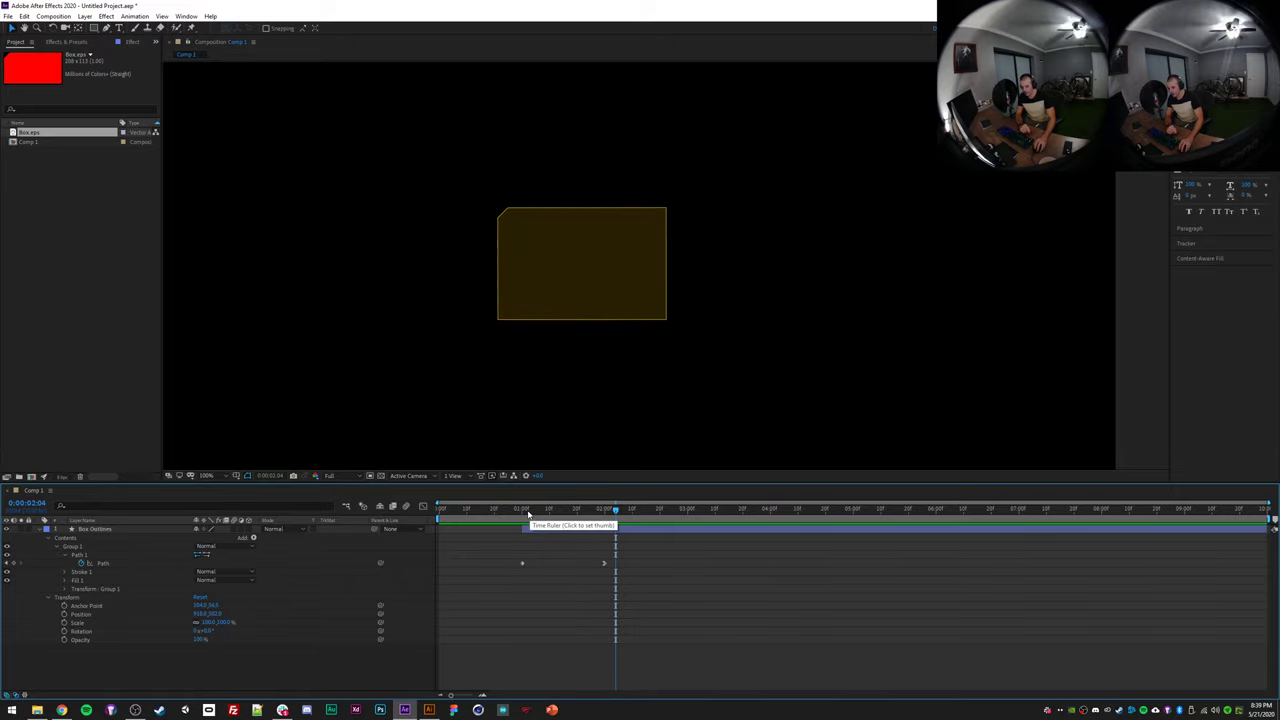
- Move the box slightly down and to the right, and pre-compose its layer as Box with all attributes moved
left_click_drag(567, 290, 577, 296)
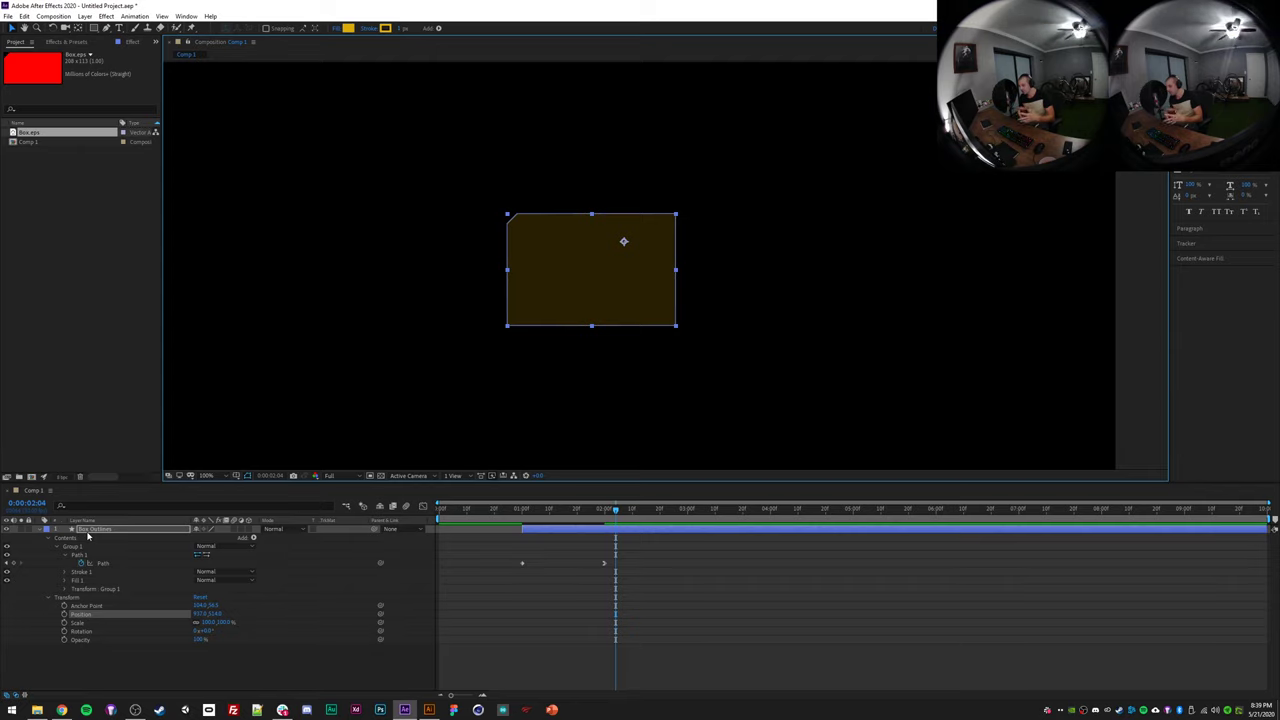
right_click(553, 528)
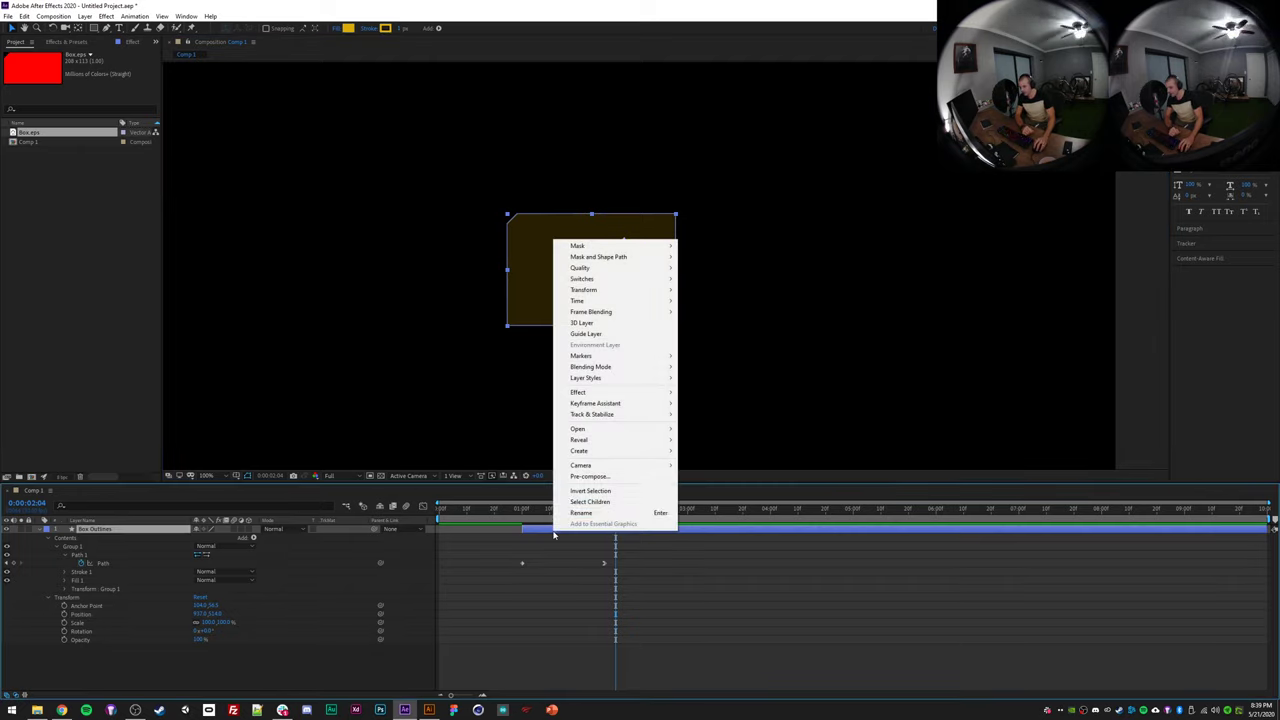
left_click(588, 478)
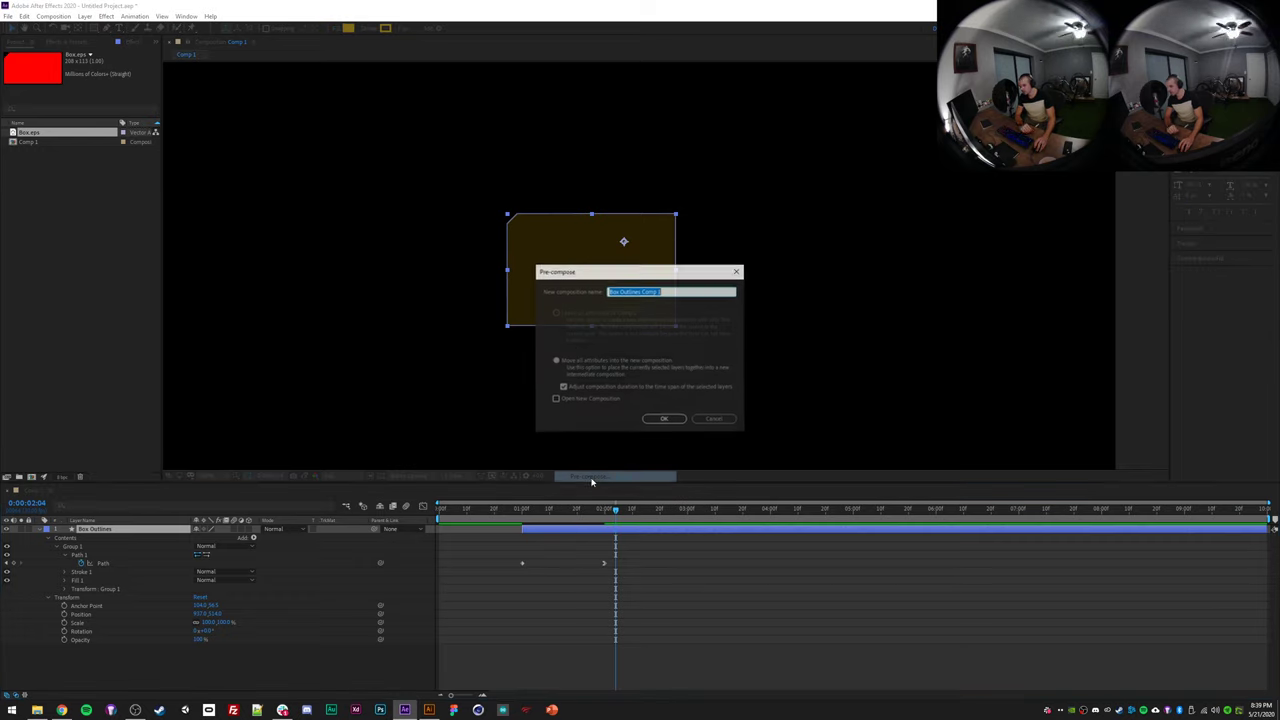
type("Box")
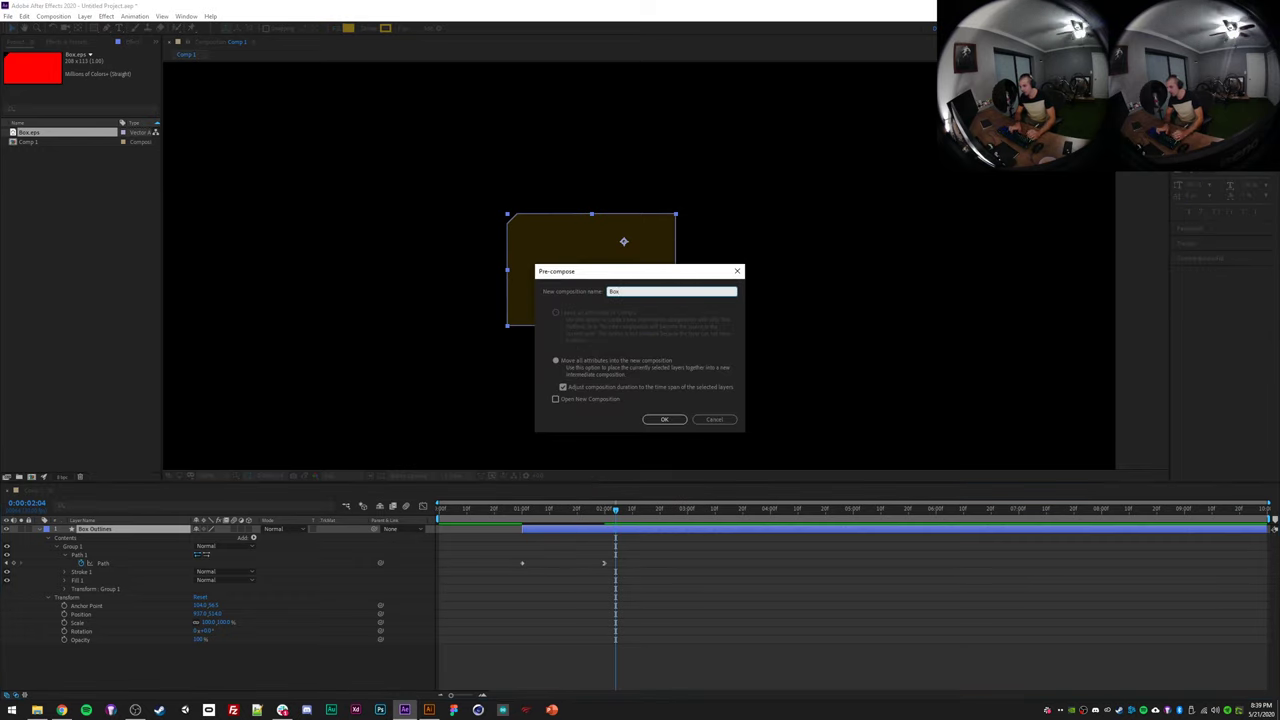
key("Return")
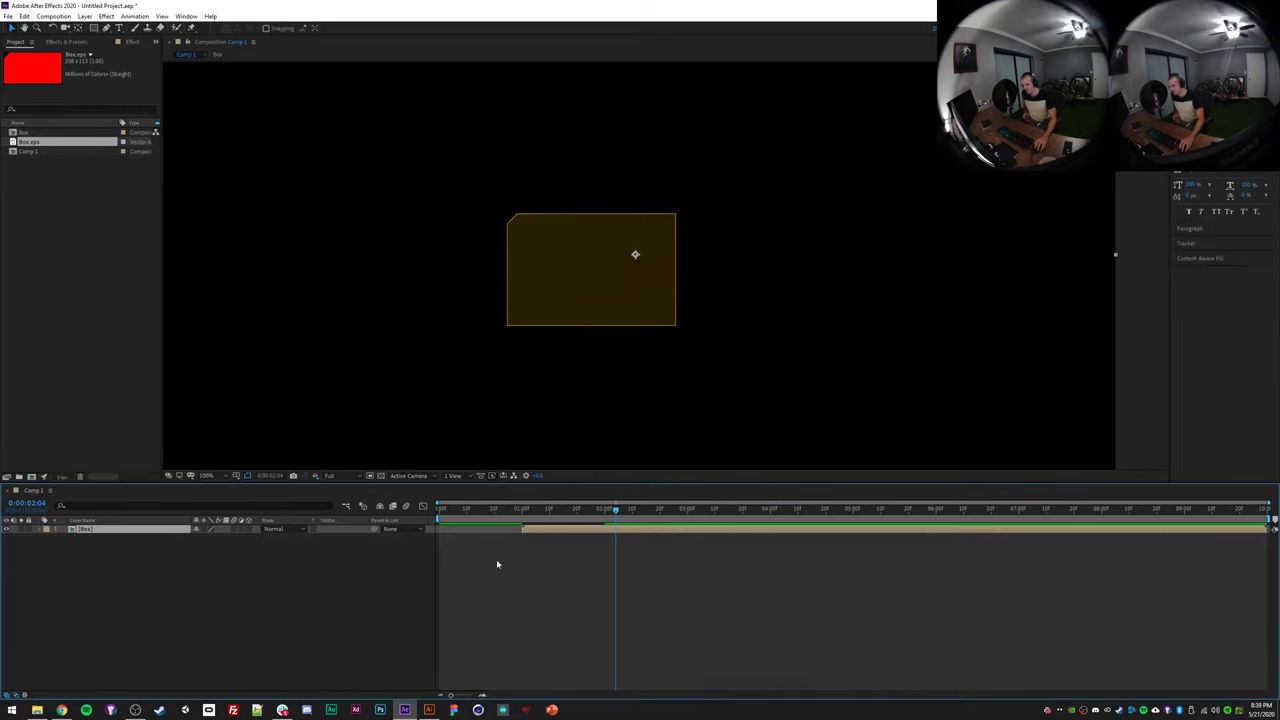
left_click(498, 566)
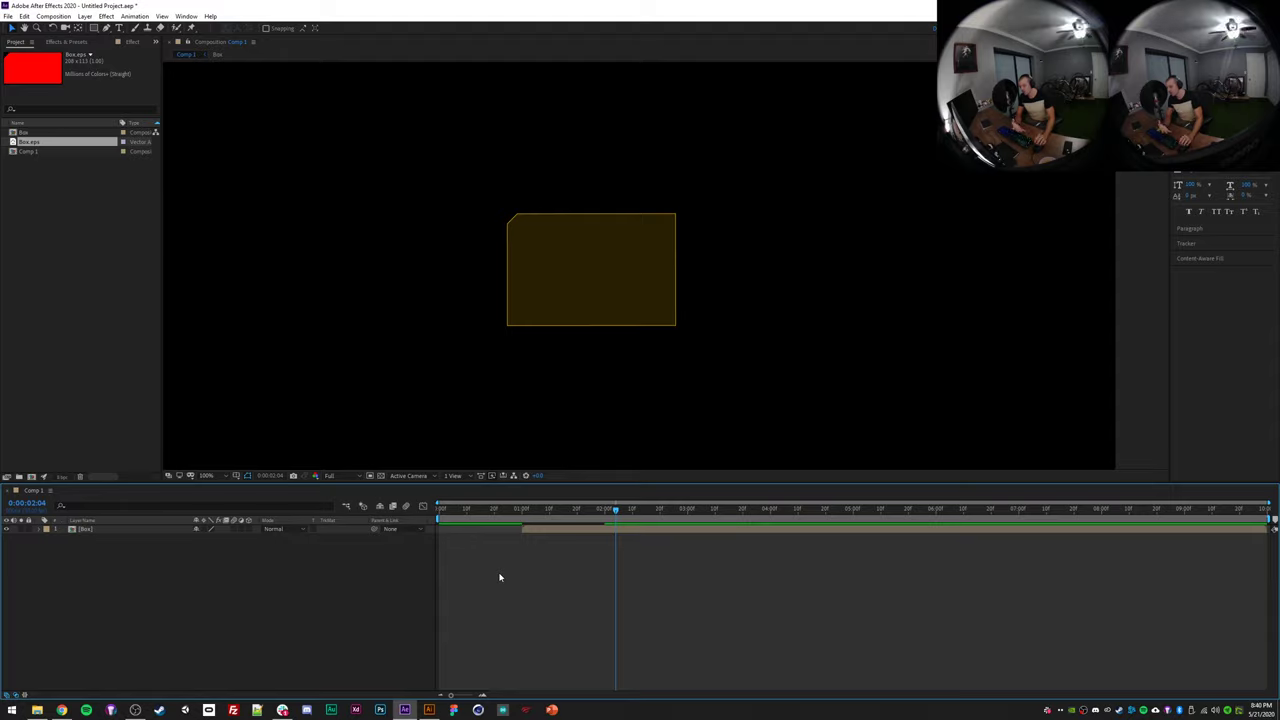
- Open the Box composition and reveal the keyframed Path property of the Box Outlines layer
left_click(541, 531)
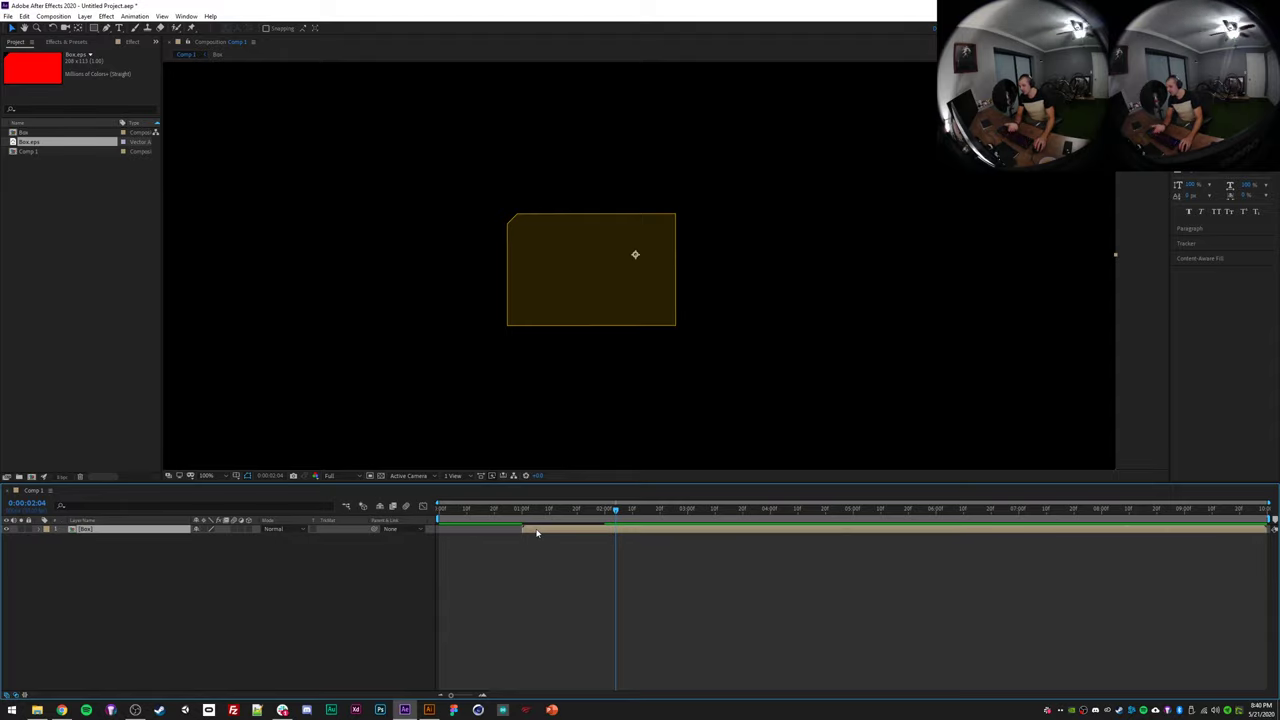
double_click(536, 531)
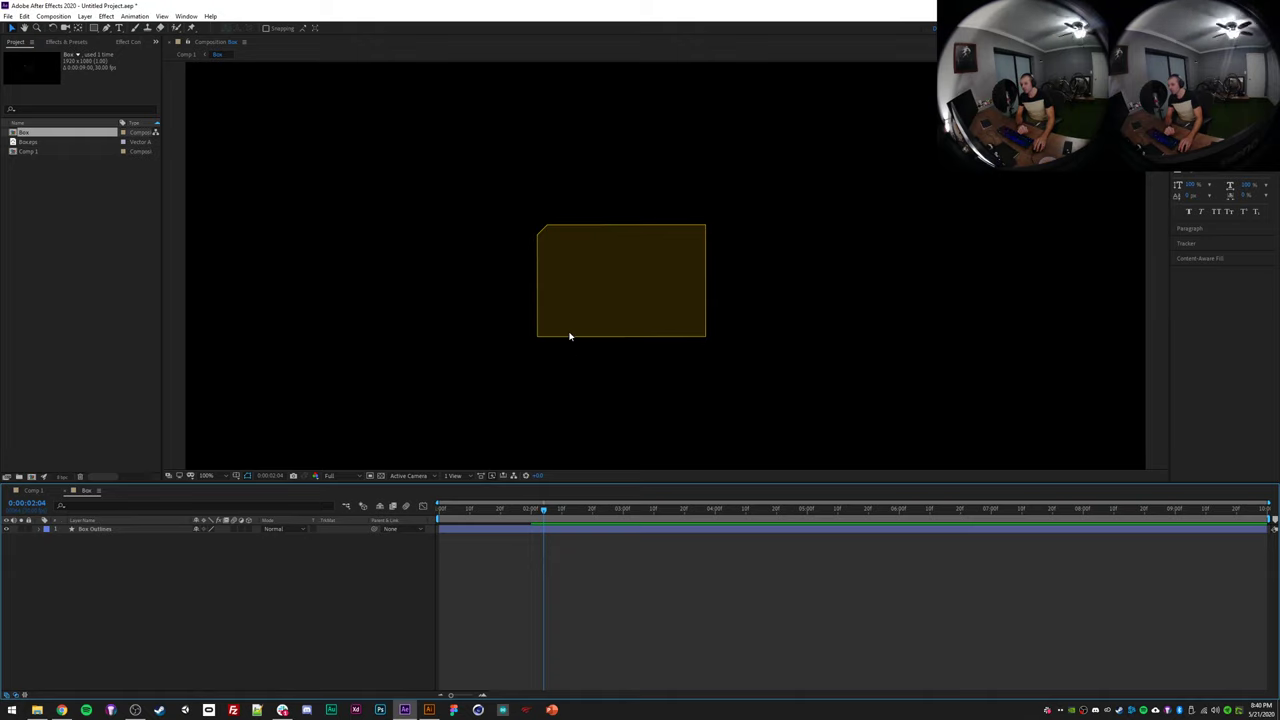
key("comma")
key("comma")
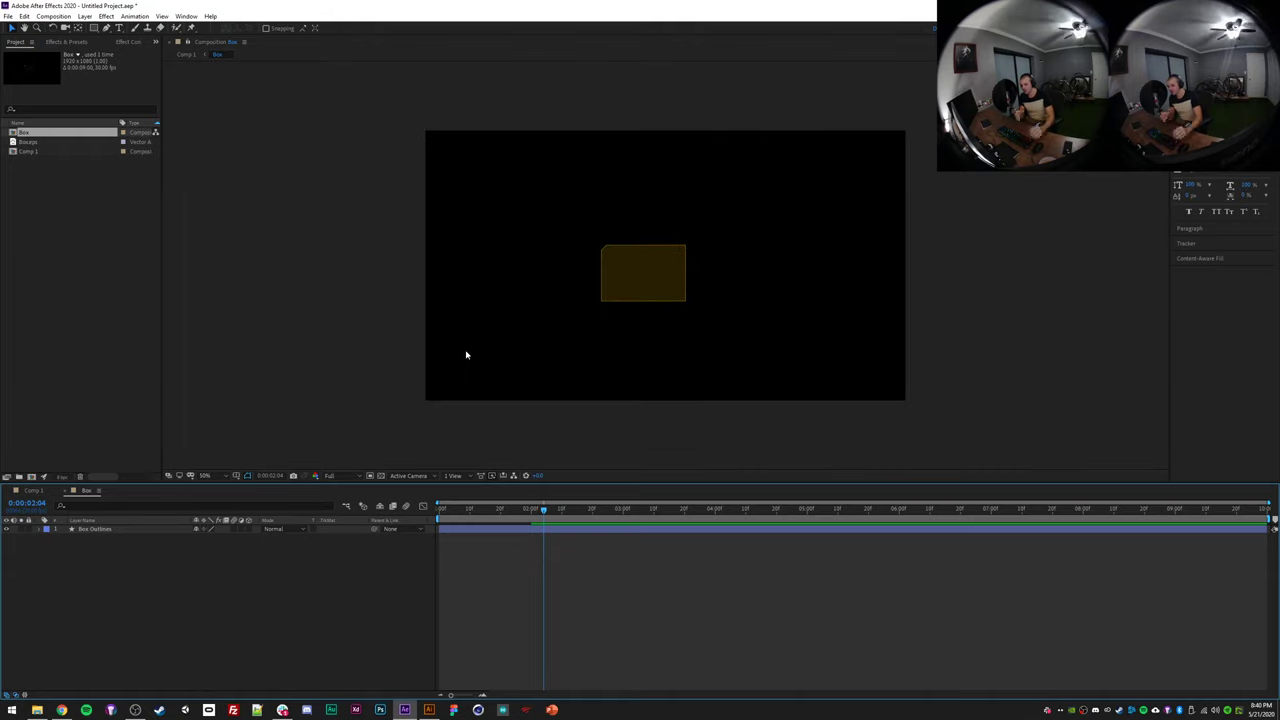
left_click(630, 283)
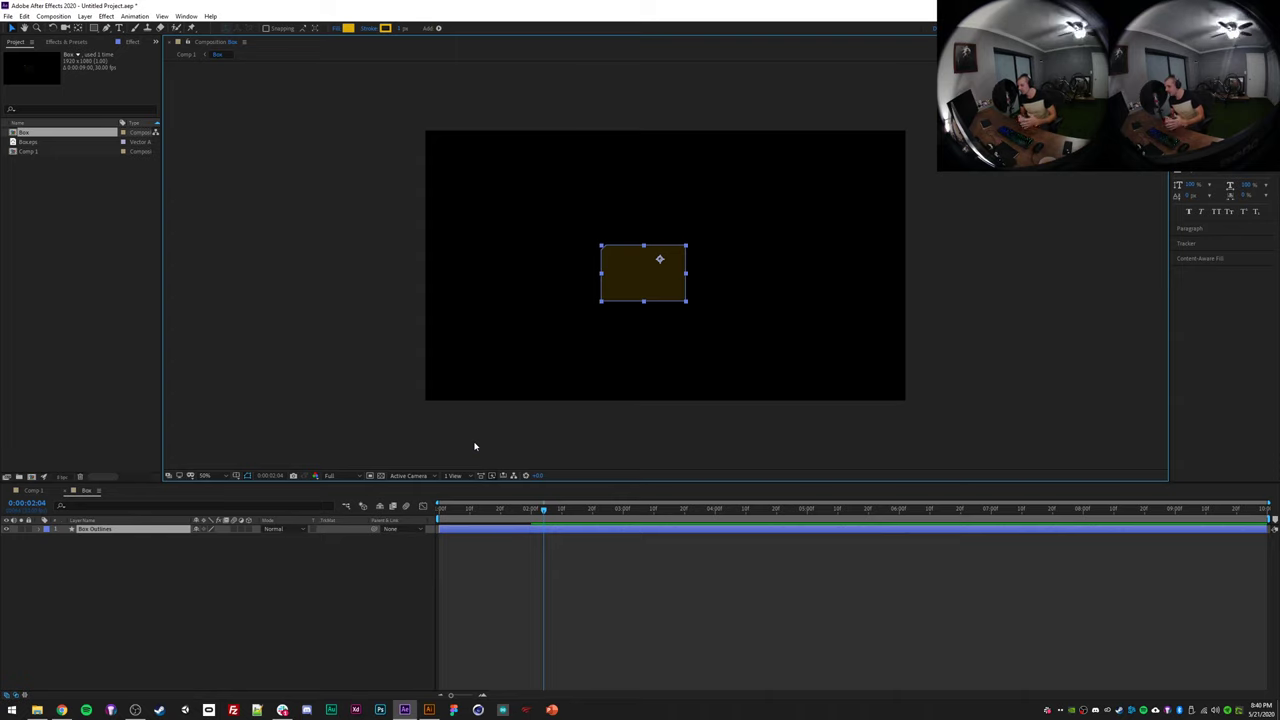
key("u")
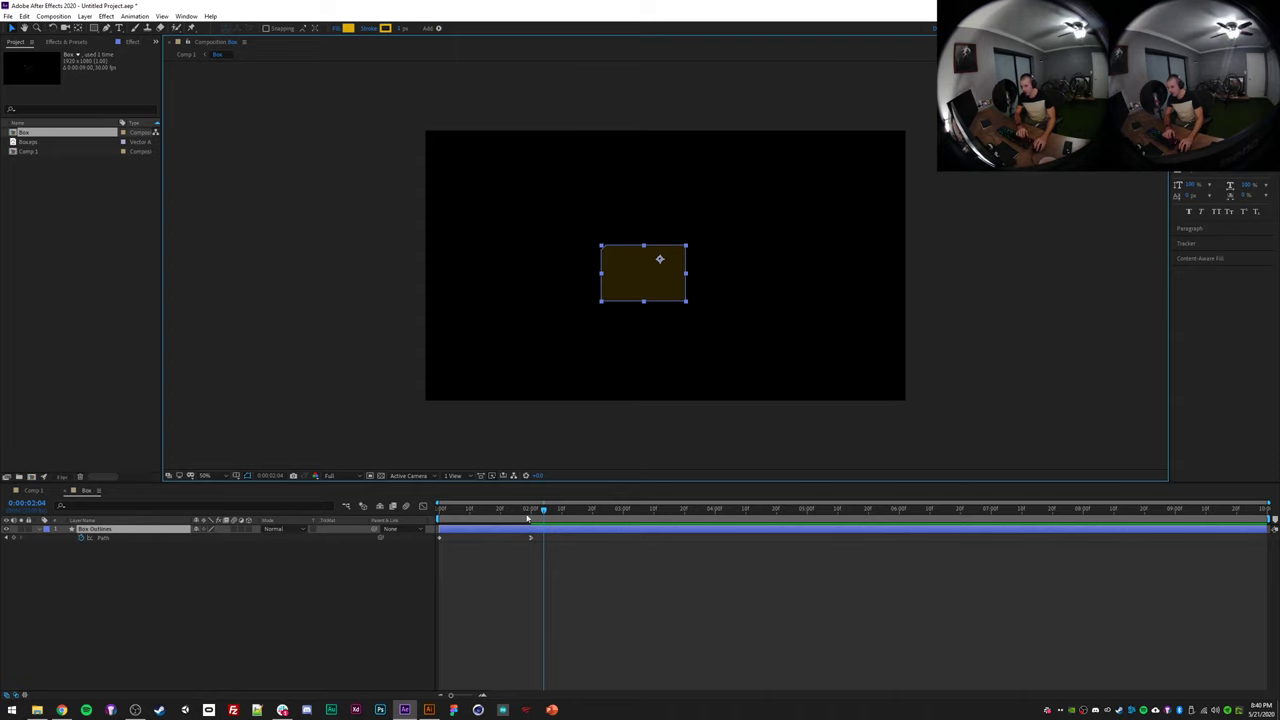
- At 0:00:02:00, draw a region of interest closely around the full box and crop the Box composition to it
mouse_move(529, 513)
left_mouse_down()
mouse_move(443, 521)
mouse_move(531, 535)
left_mouse_up()
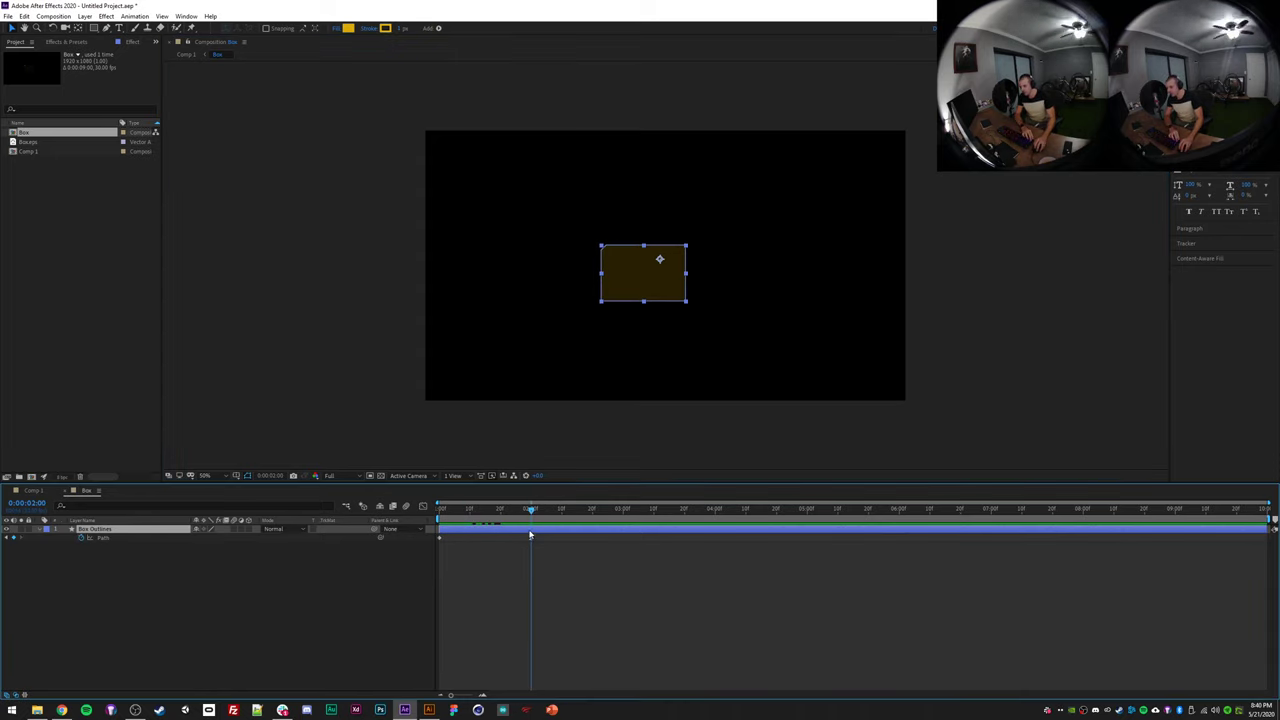
scroll(636, 382, "up", 1)
left_click_drag(611, 376, 617, 339)
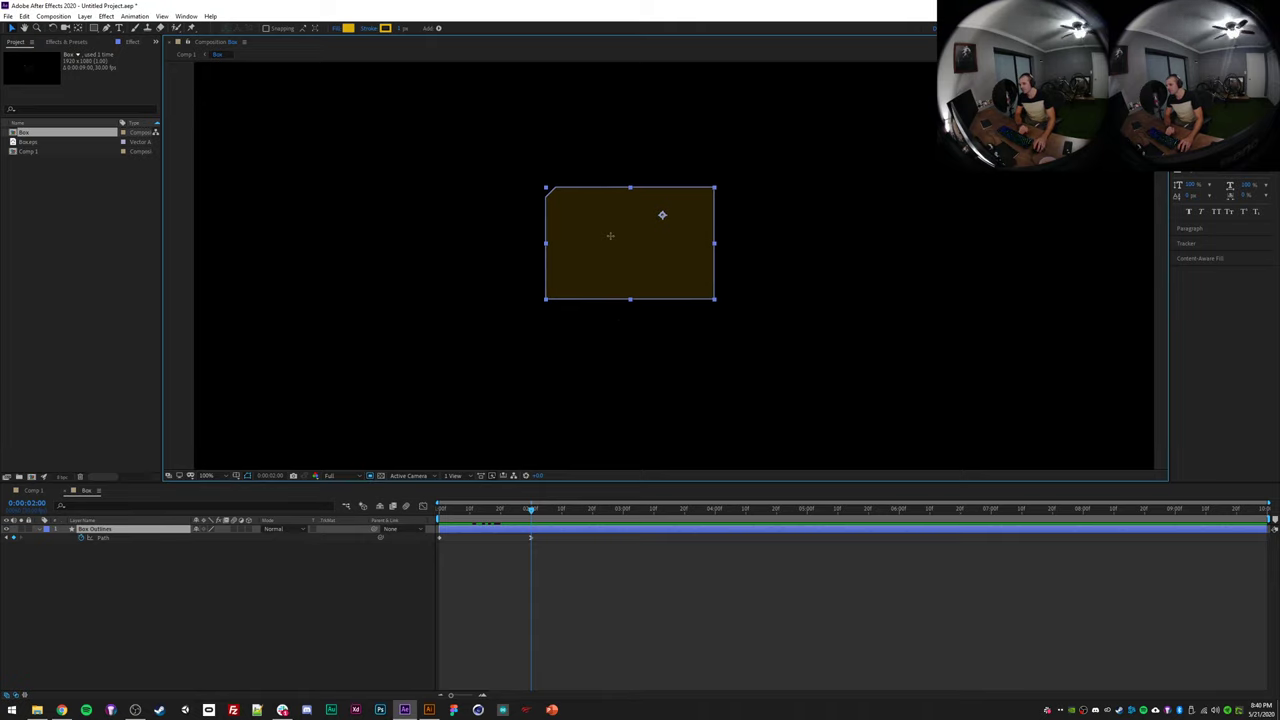
left_click_drag(540, 183, 719, 304)
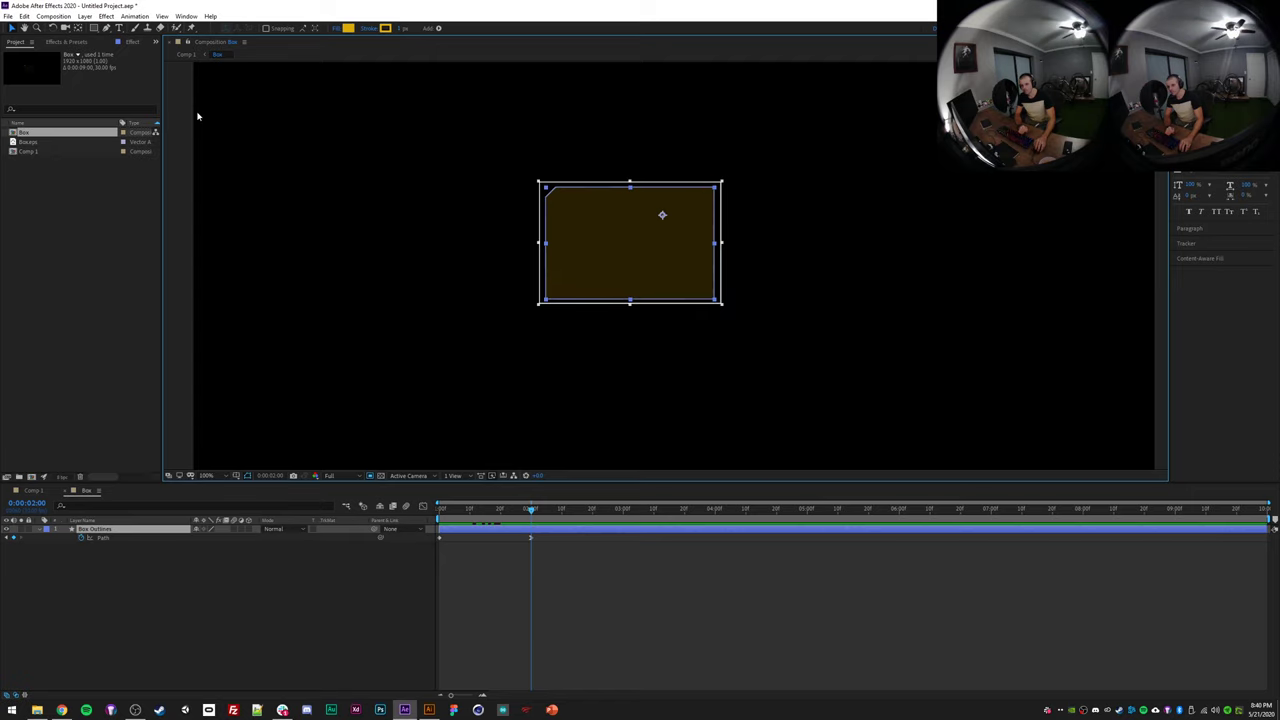
left_click(53, 16)
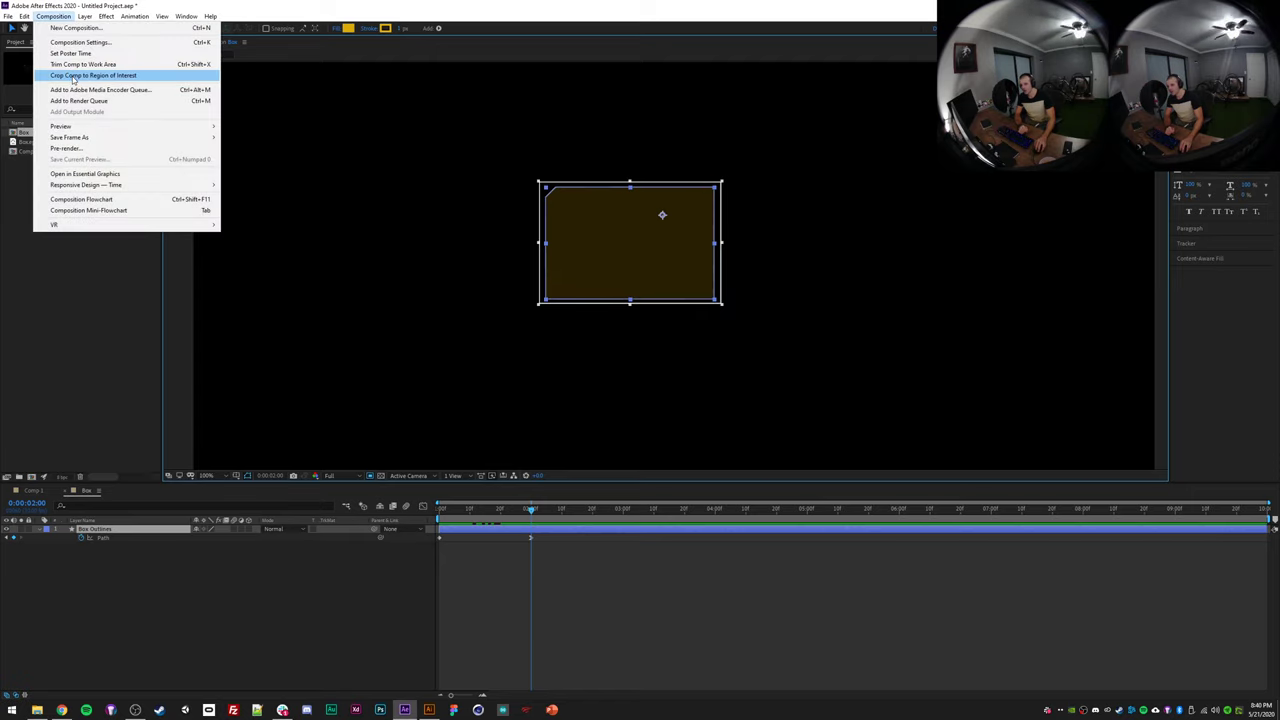
left_click(73, 77)
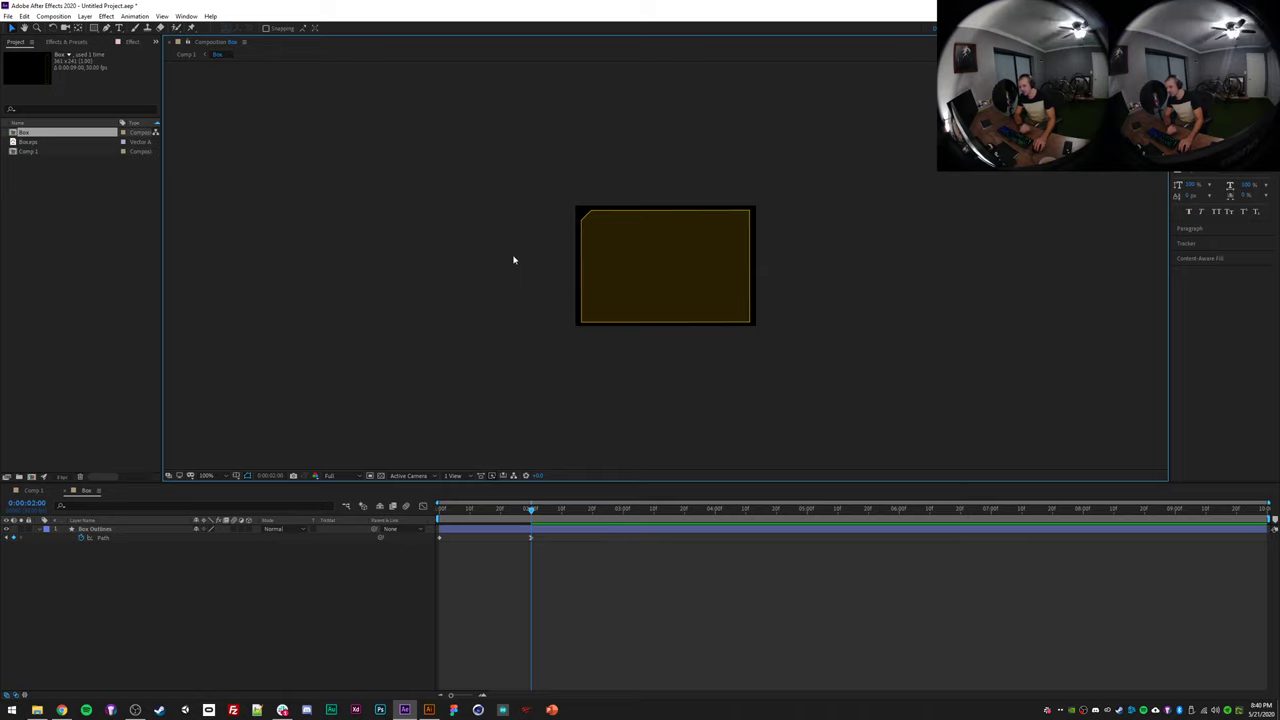
scroll(514, 260, "down", 2)
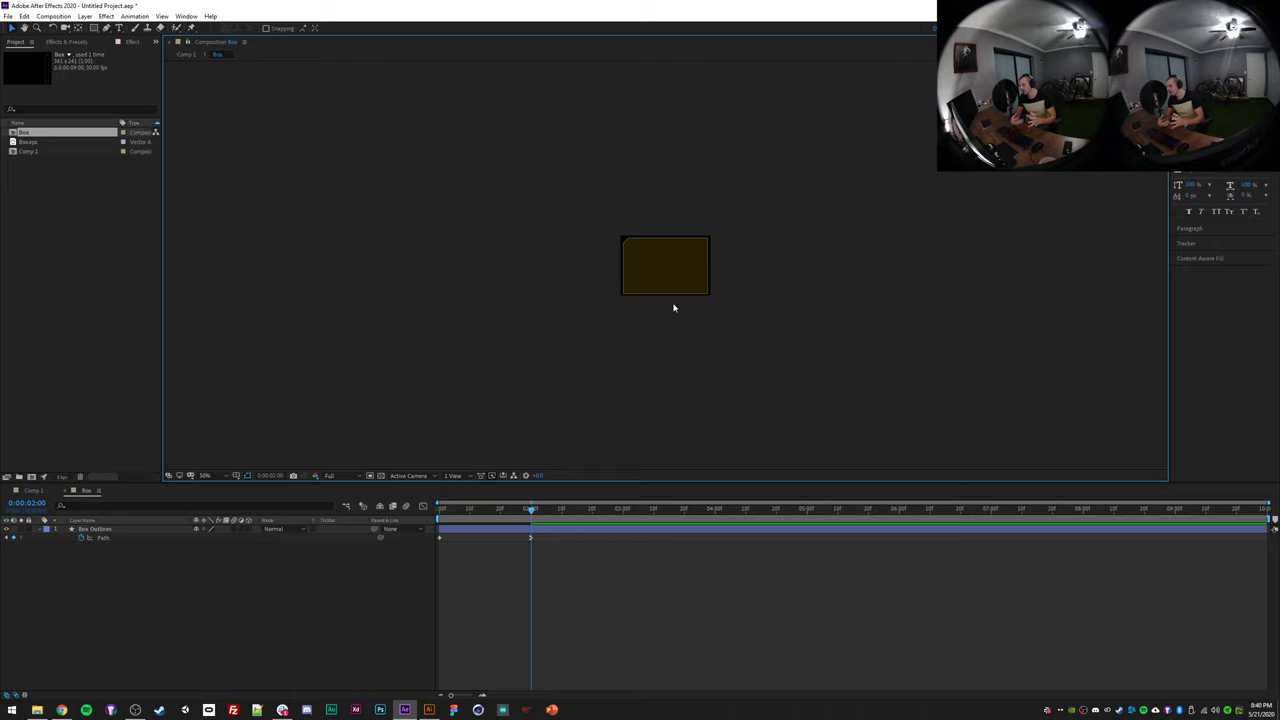
- Go to 0:00:01:00 and increase the Box composition's height to 253 px so the narrow starting shape fits inside
left_click_drag(486, 514, 424, 530)
scroll(671, 349, "up", 2)
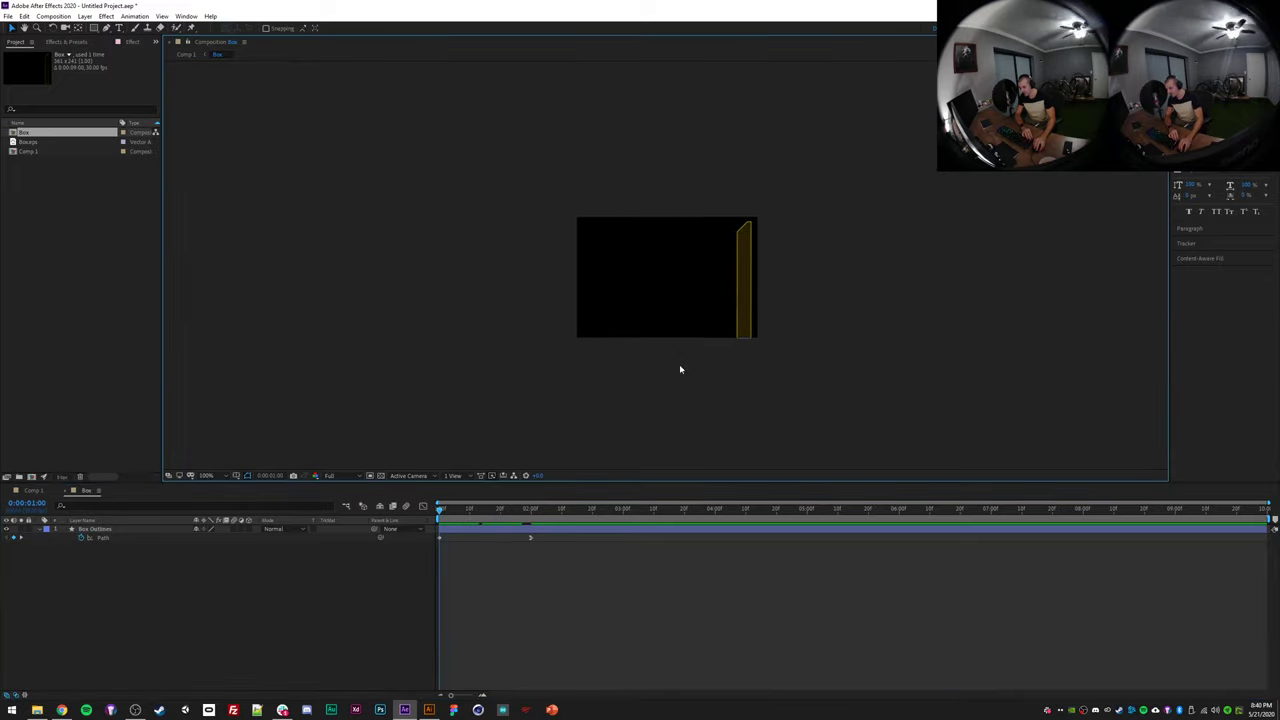
left_click_drag(678, 344, 676, 360)
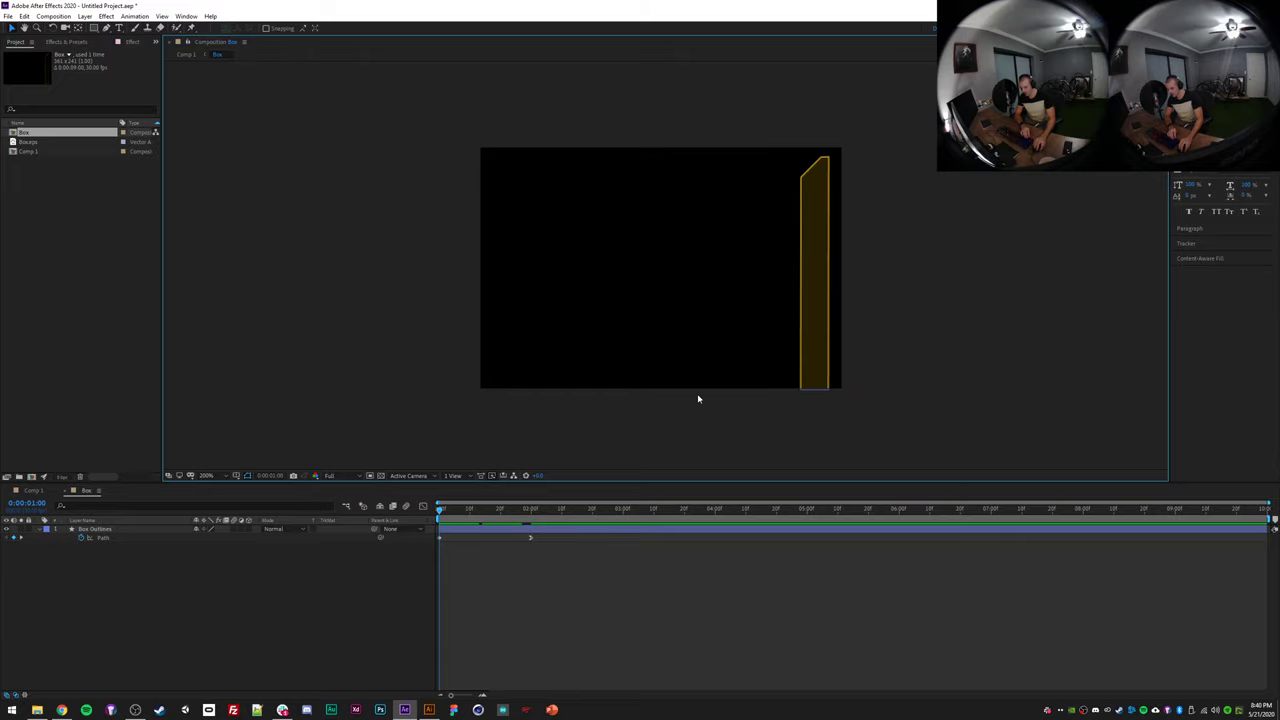
left_click(53, 16)
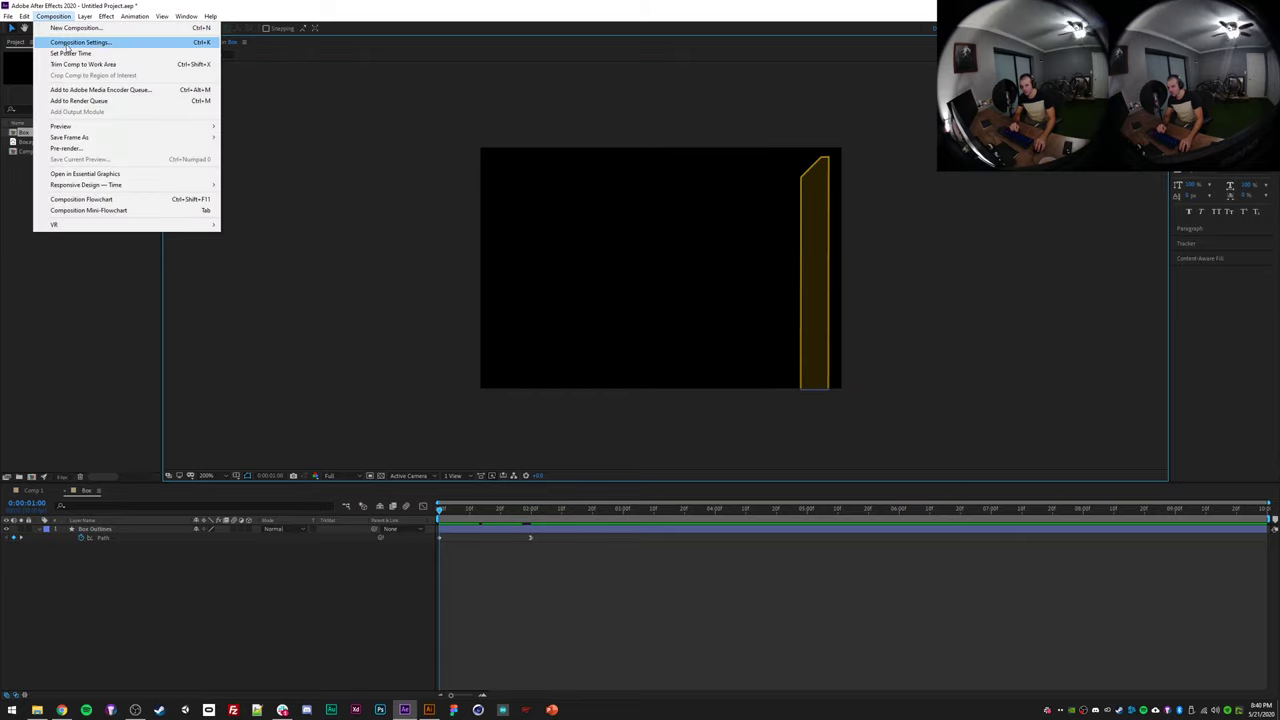
left_click(70, 43)
left_click_drag(620, 171, 933, 136)
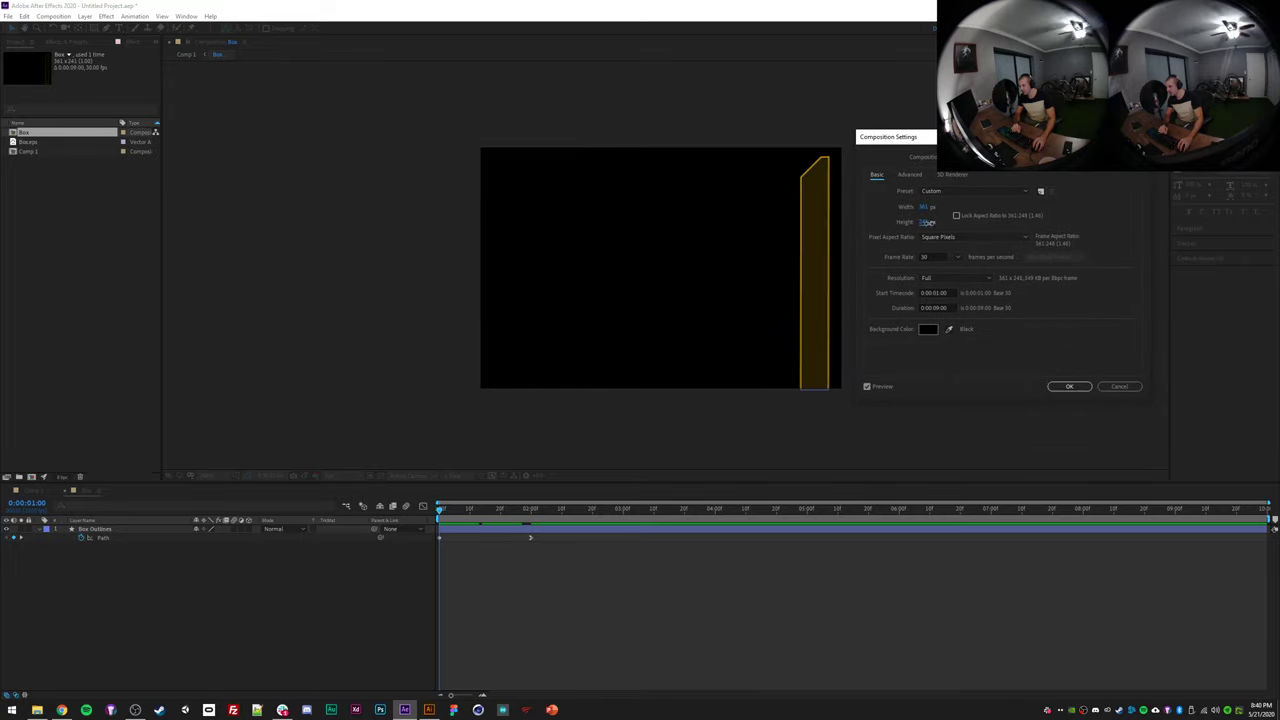
left_click(1069, 386)
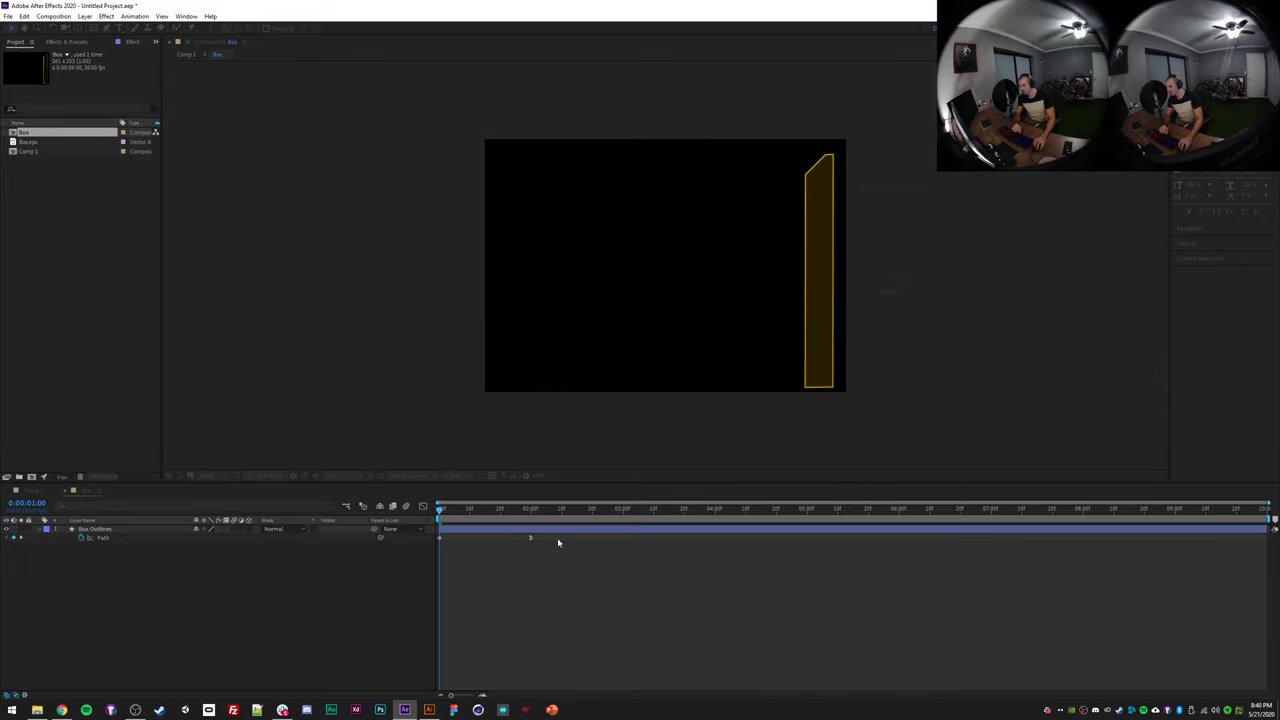
- Play and scrub the box animation in the resized composition to check its edges, and return to Comp 1
key("space")
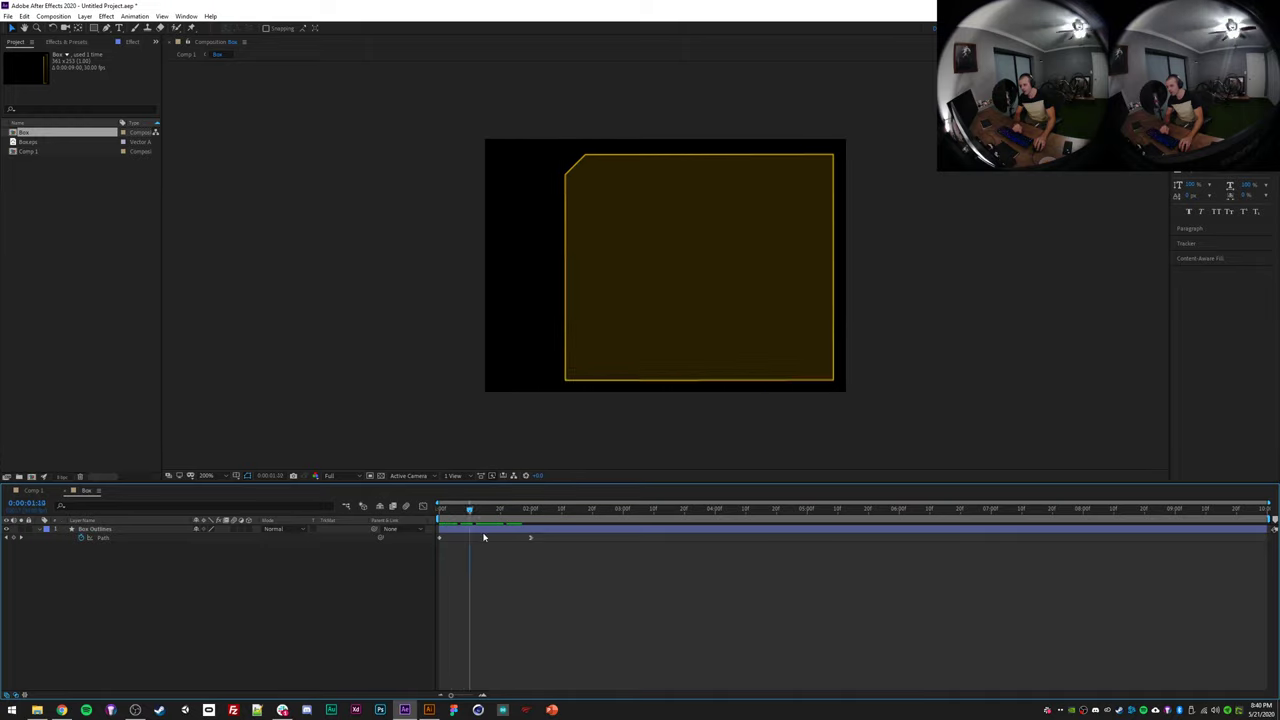
left_click_drag(449, 541, 525, 532)
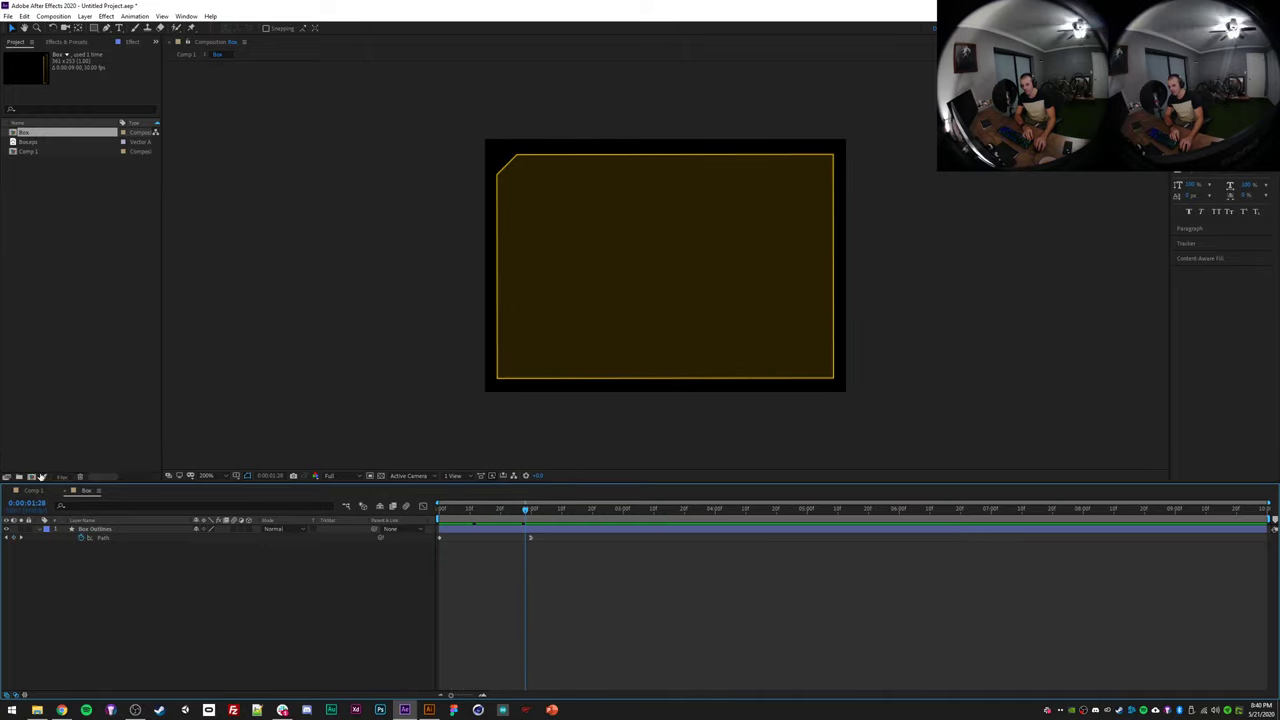
left_click(190, 55)
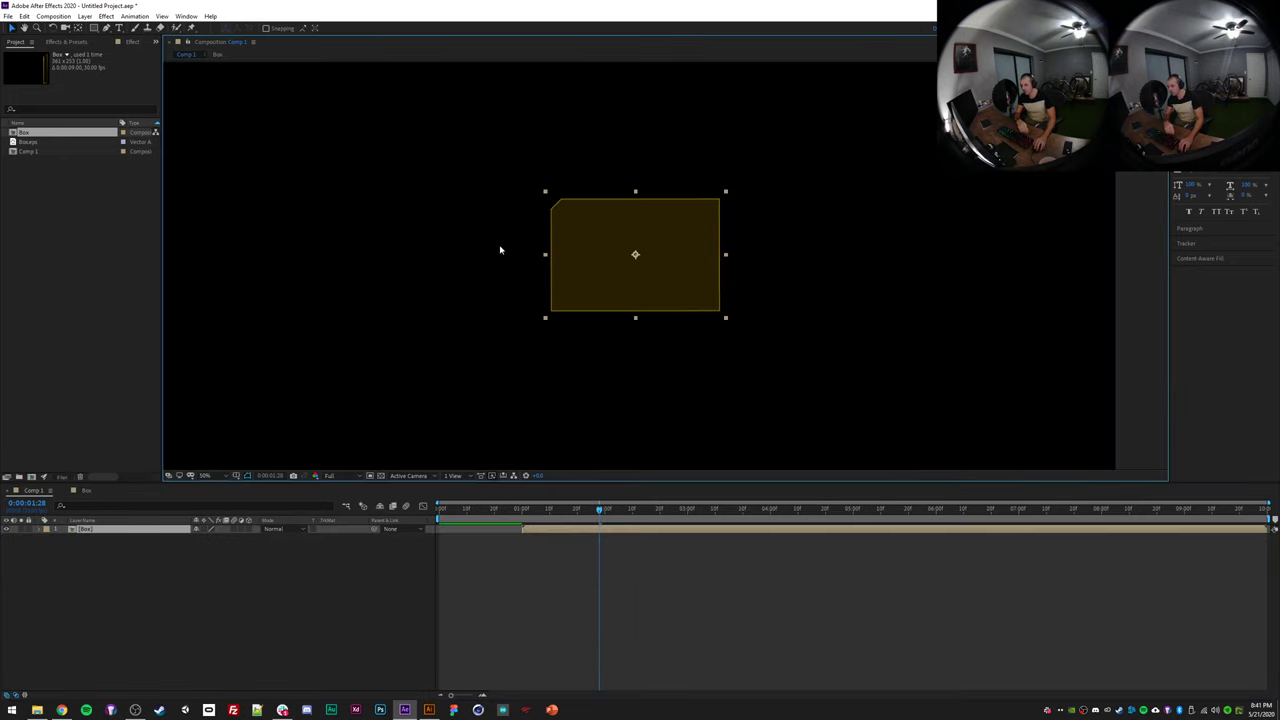
- Move the Box layer slightly up and to the right in Comp 1, just above the frame's center
scroll(500, 250, "down", 1)
left_click_drag(510, 297, 512, 295)
mouse_move(650, 246)
left_mouse_down()
mouse_move(617, 234)
mouse_move(691, 235)
mouse_move(639, 231)
mouse_move(667, 253)
mouse_move(652, 229)
mouse_move(697, 234)
mouse_move(669, 230)
left_mouse_up()
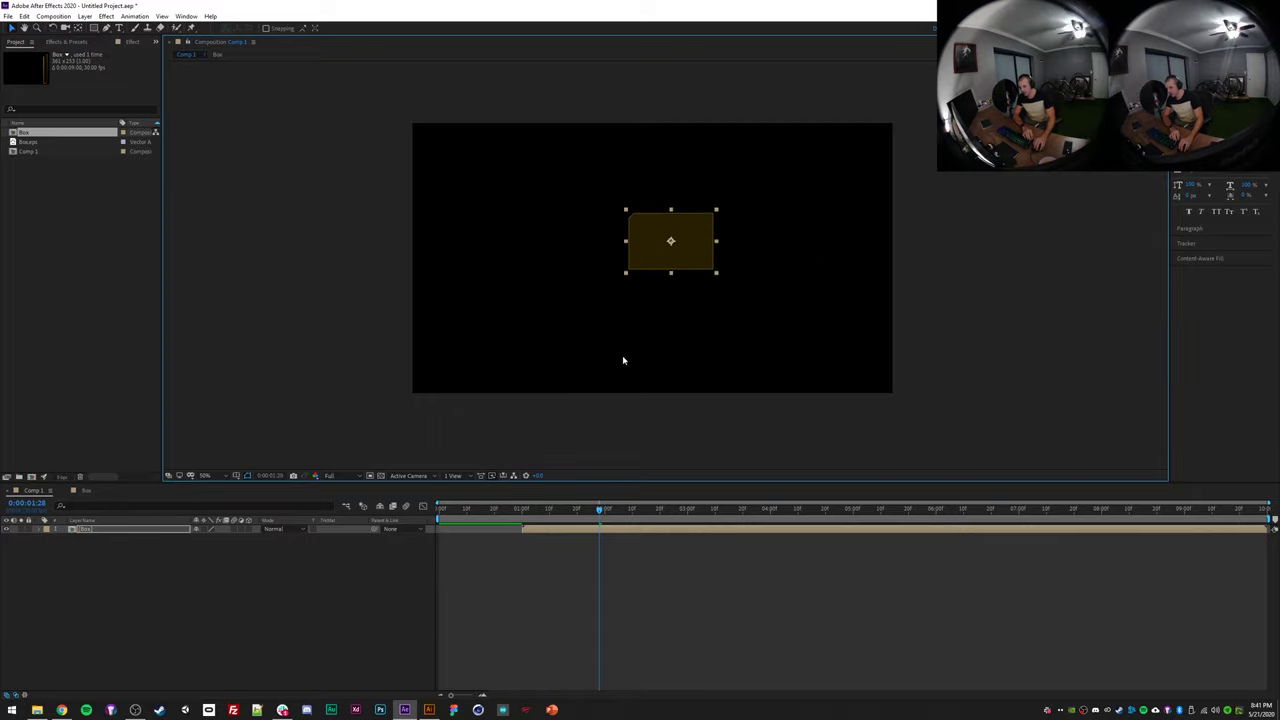
scroll(391, 440, "up", 1)
scroll(593, 351, "down", 1)
left_click_drag(593, 348, 581, 328)
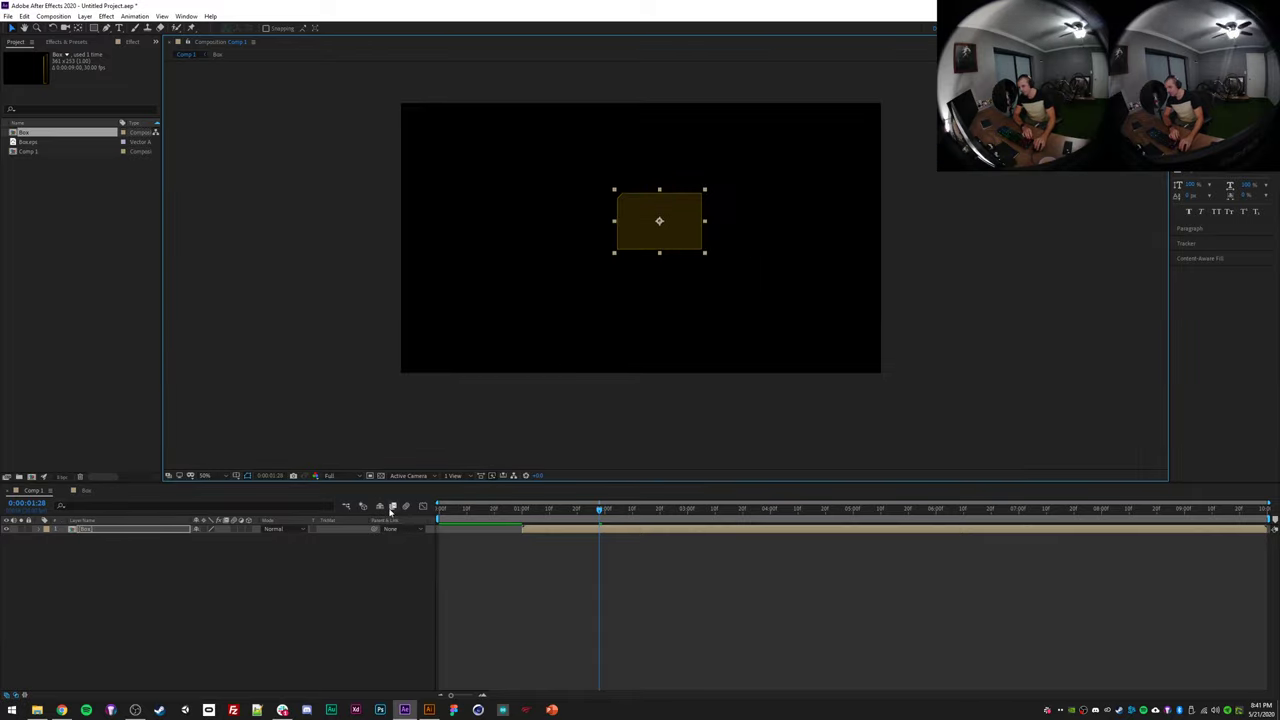
- Make the Box layer a 3D layer and expand its property groups
left_click(248, 529)
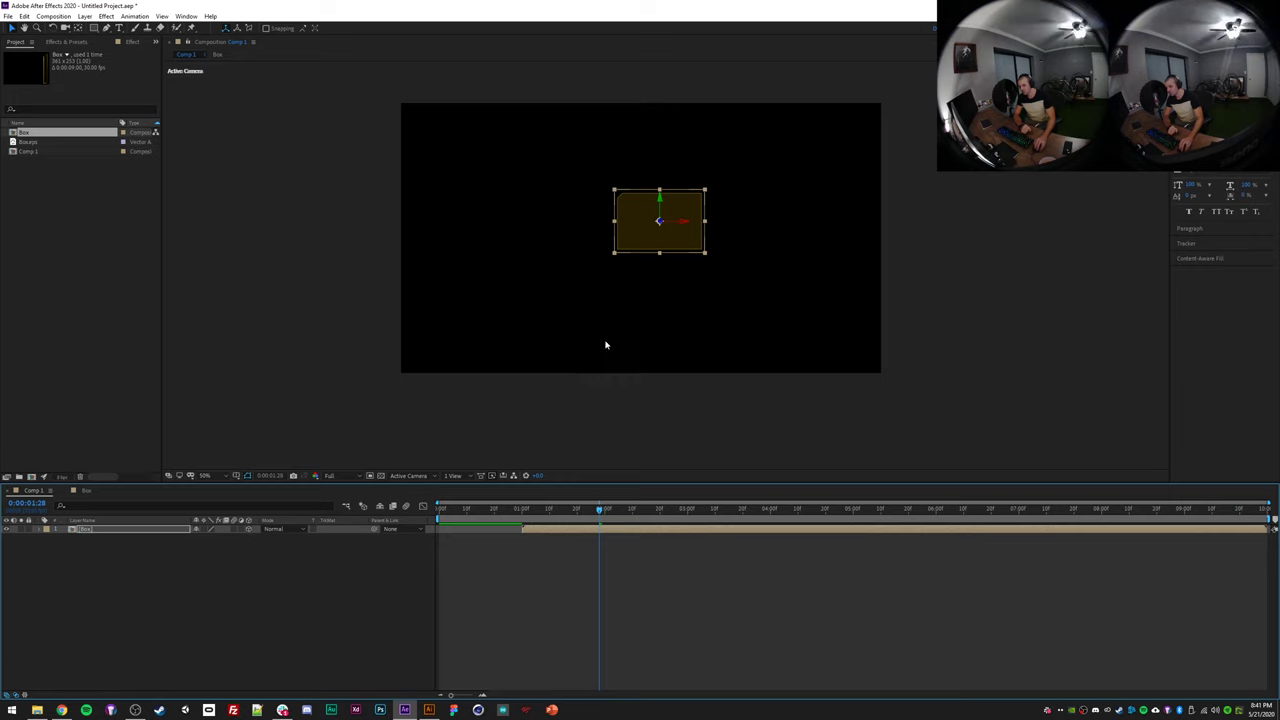
scroll(627, 366, "up", 1)
left_click_drag(629, 360, 614, 341)
left_click(39, 530)
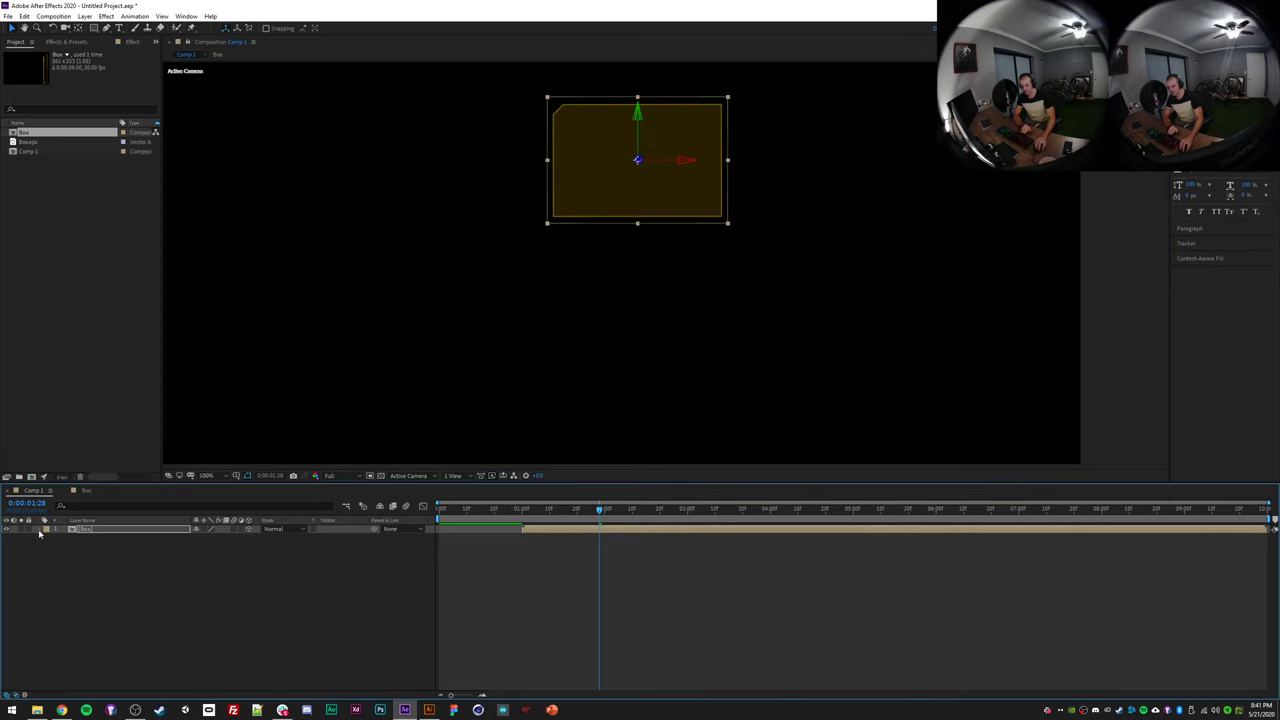
left_click(38, 529)
scroll(620, 294, "down", 2)
scroll(611, 314, "up", 2)
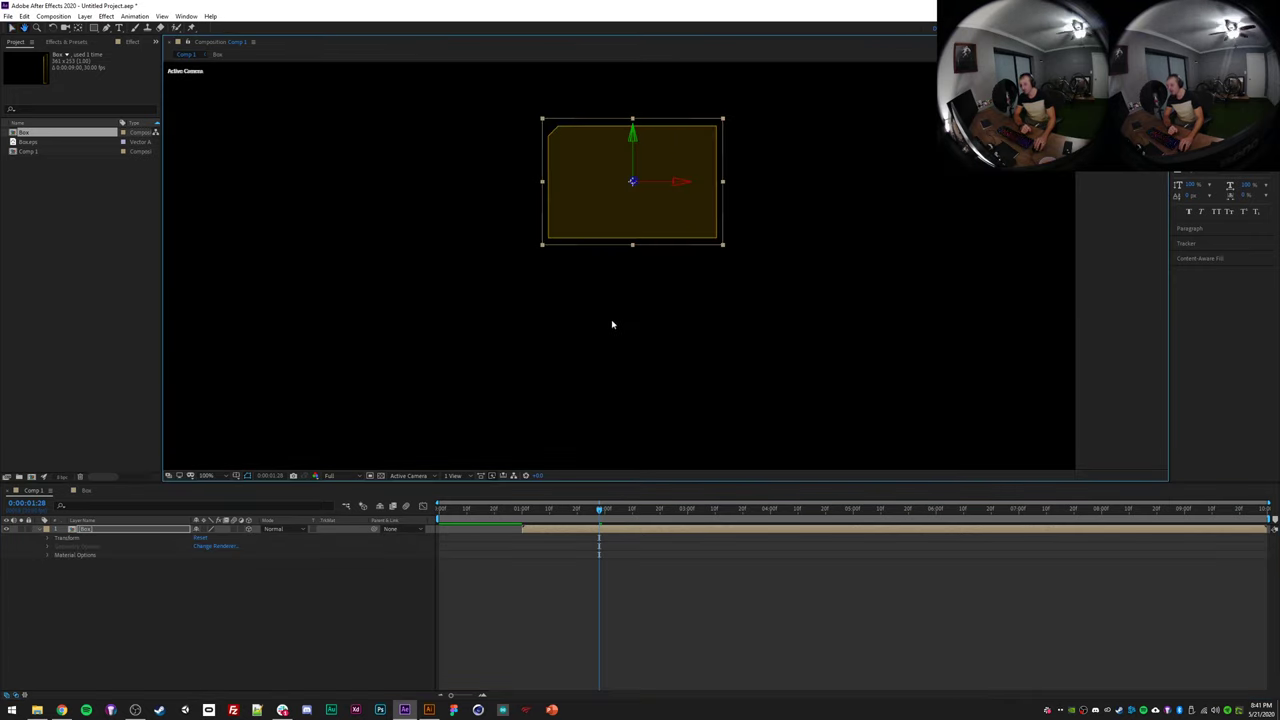
- Rotate the Box layer about 37° around its Y axis so it appears in perspective
key("v")
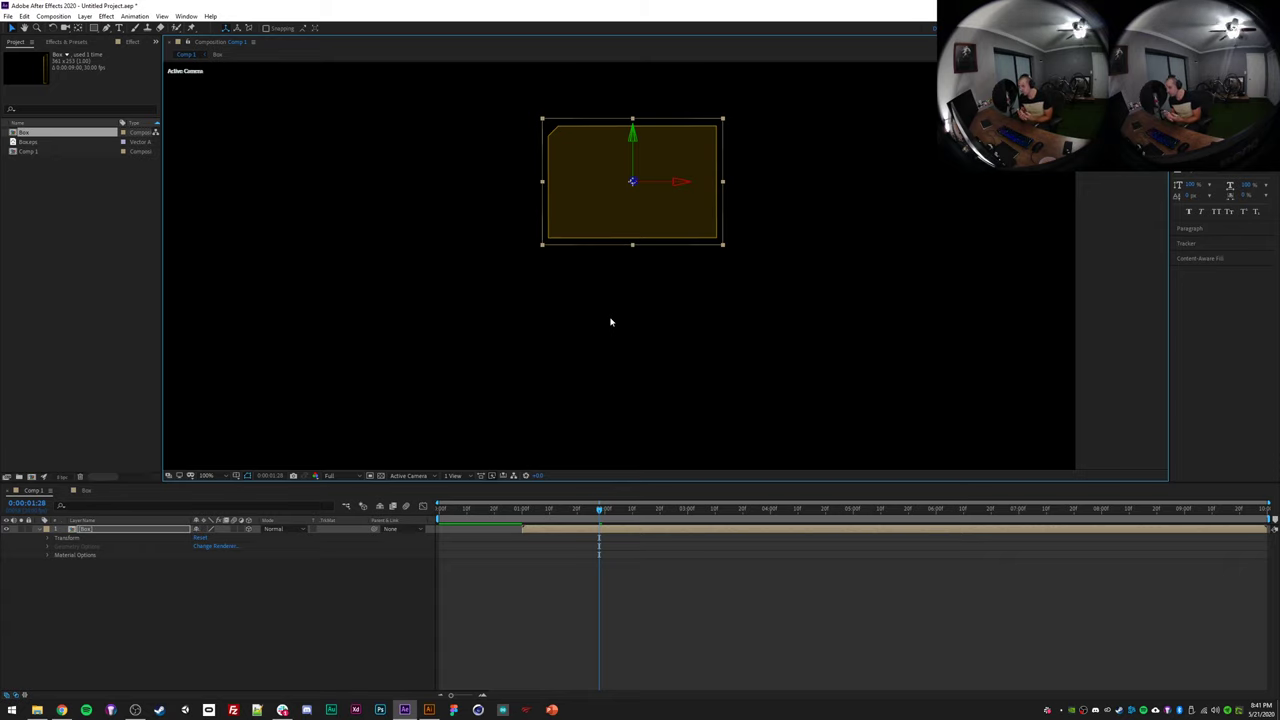
left_click(46, 538)
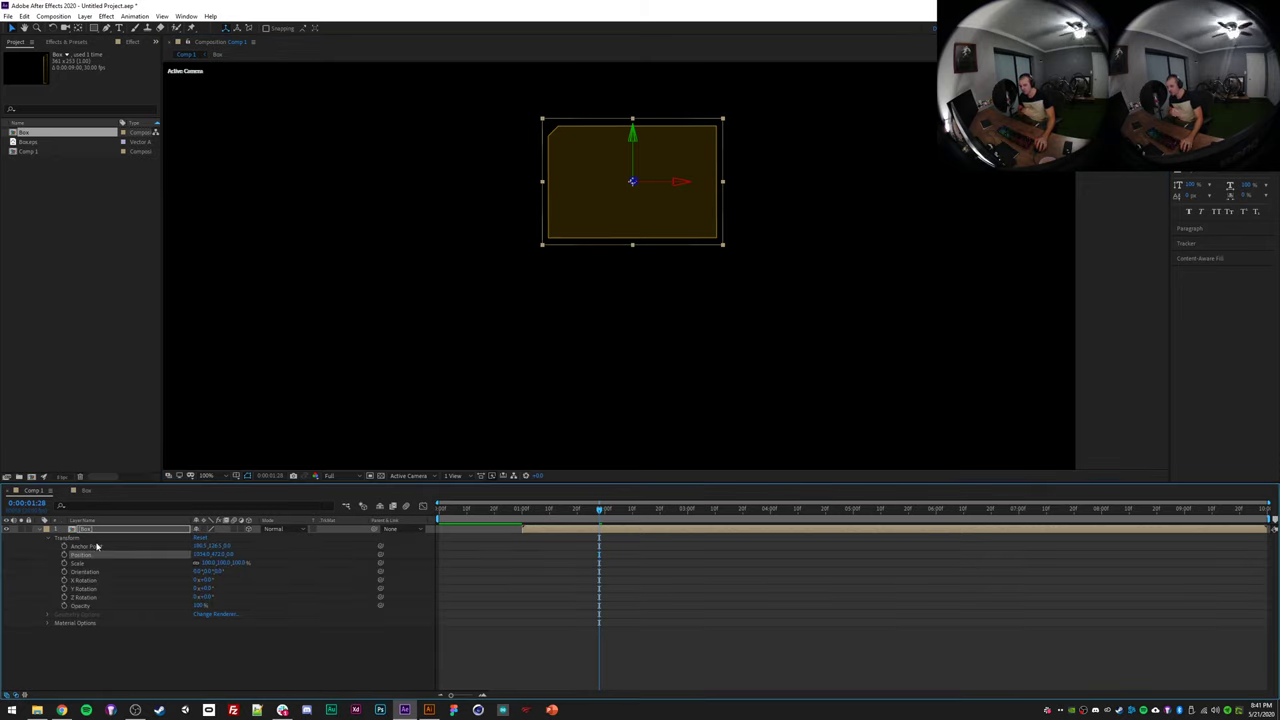
left_click(88, 530)
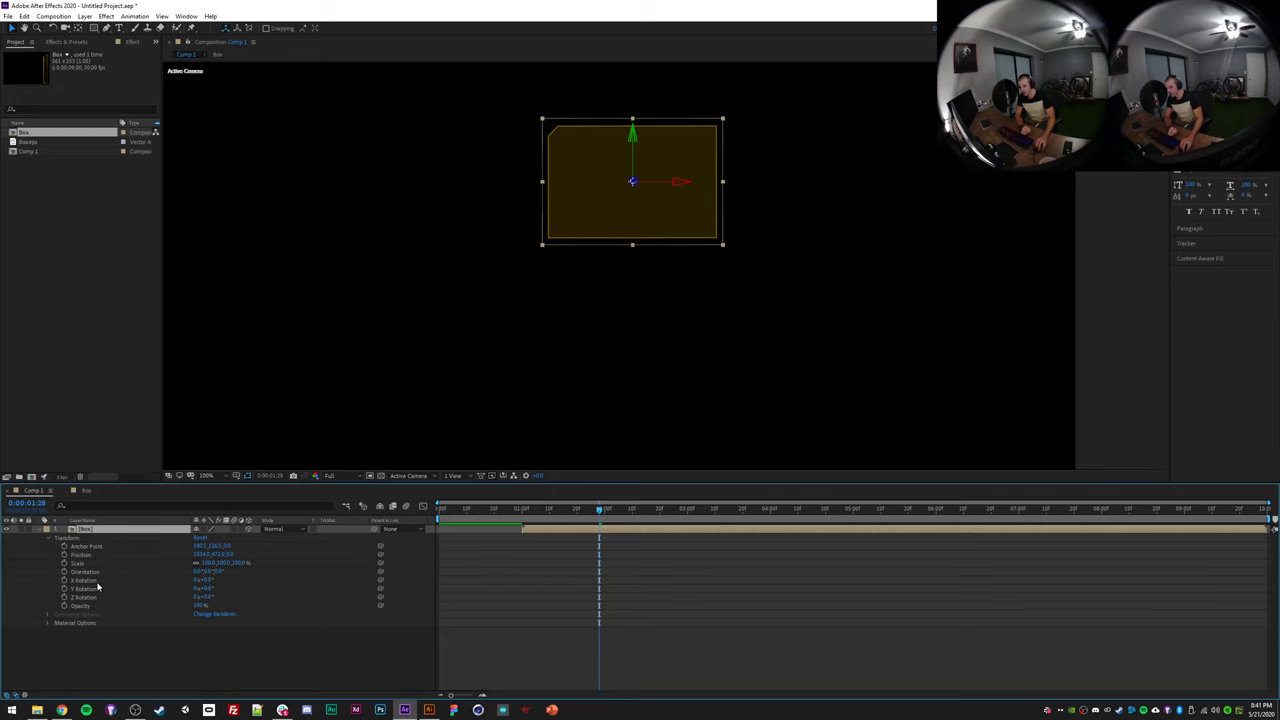
left_click(83, 582)
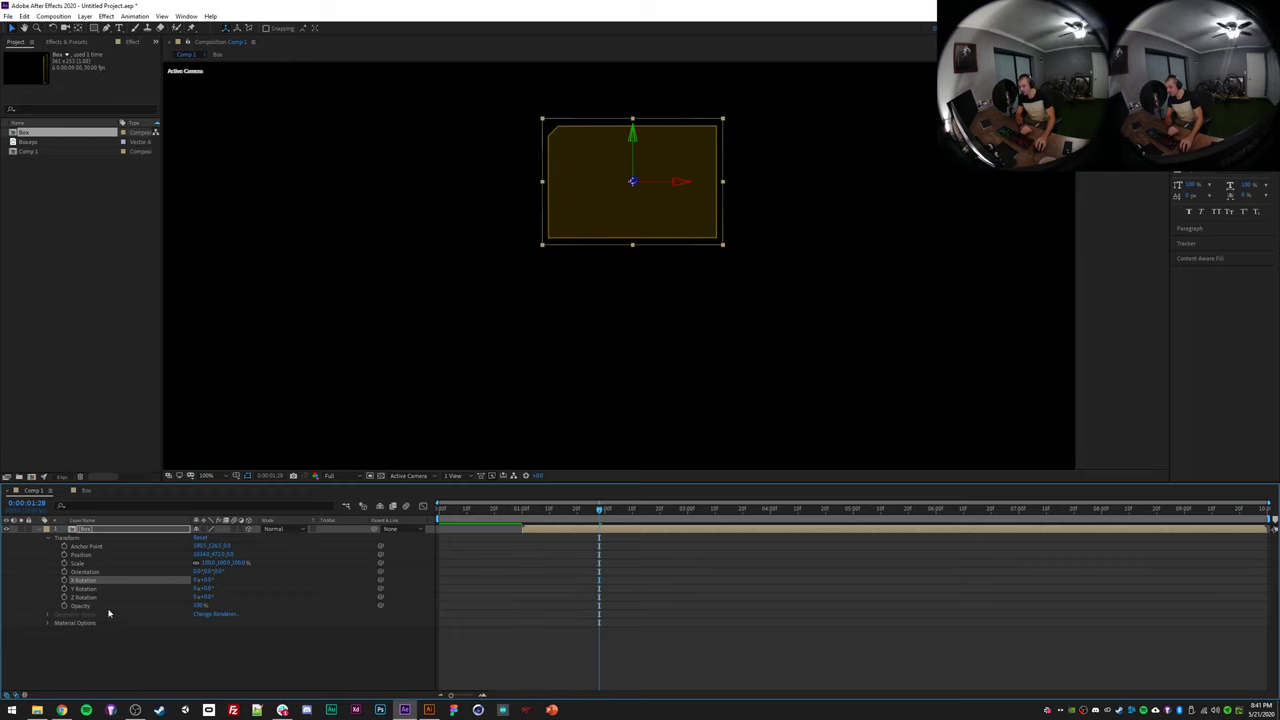
left_click(96, 598)
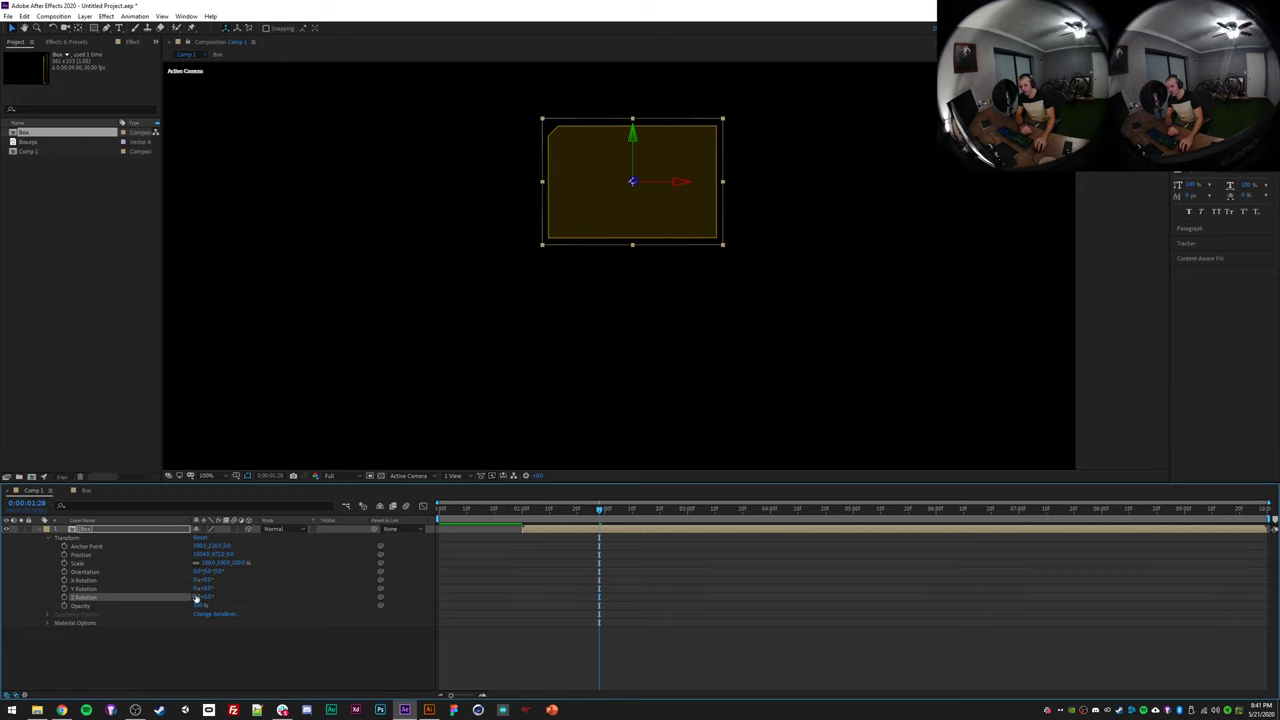
left_click_drag(204, 581, 231, 592)
key("ctrl+z")
key("ctrl+z")
scroll(529, 377, "down", 1)
left_click(552, 355)
left_click(603, 415)
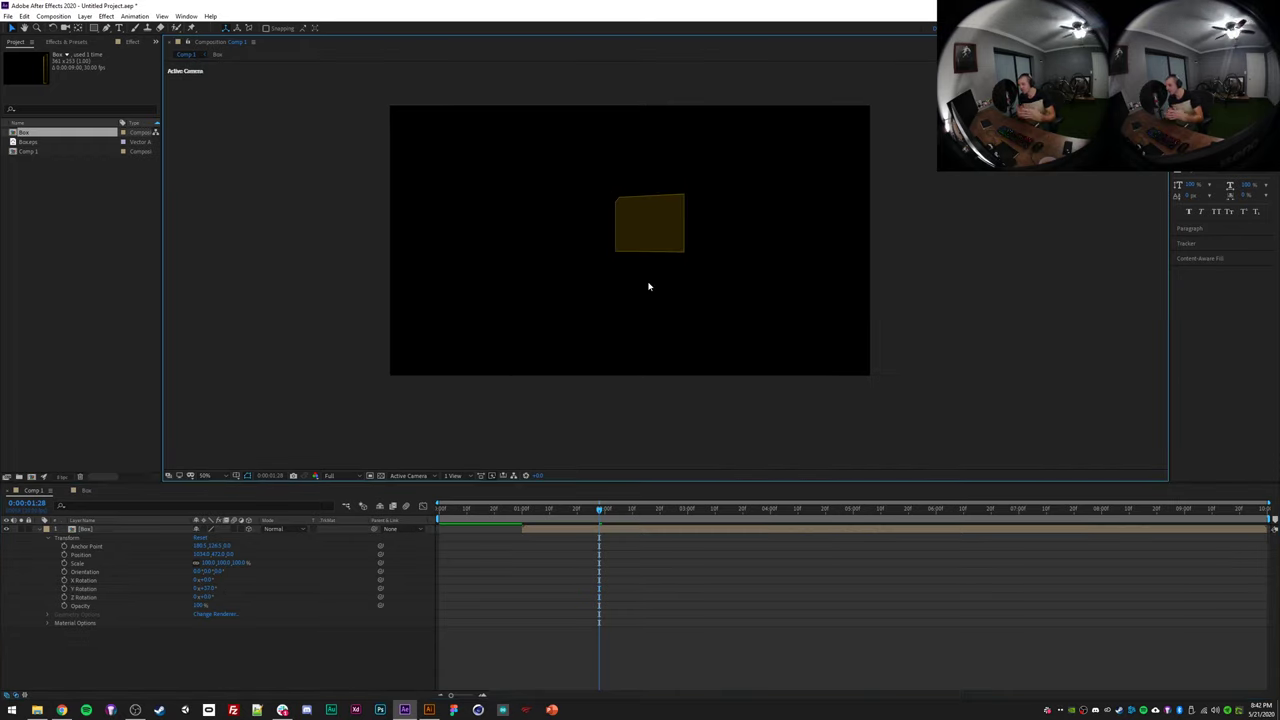
- Play the rotated box's animation in Comp 1 several times from around 0:00:01:00
left_click(657, 238)
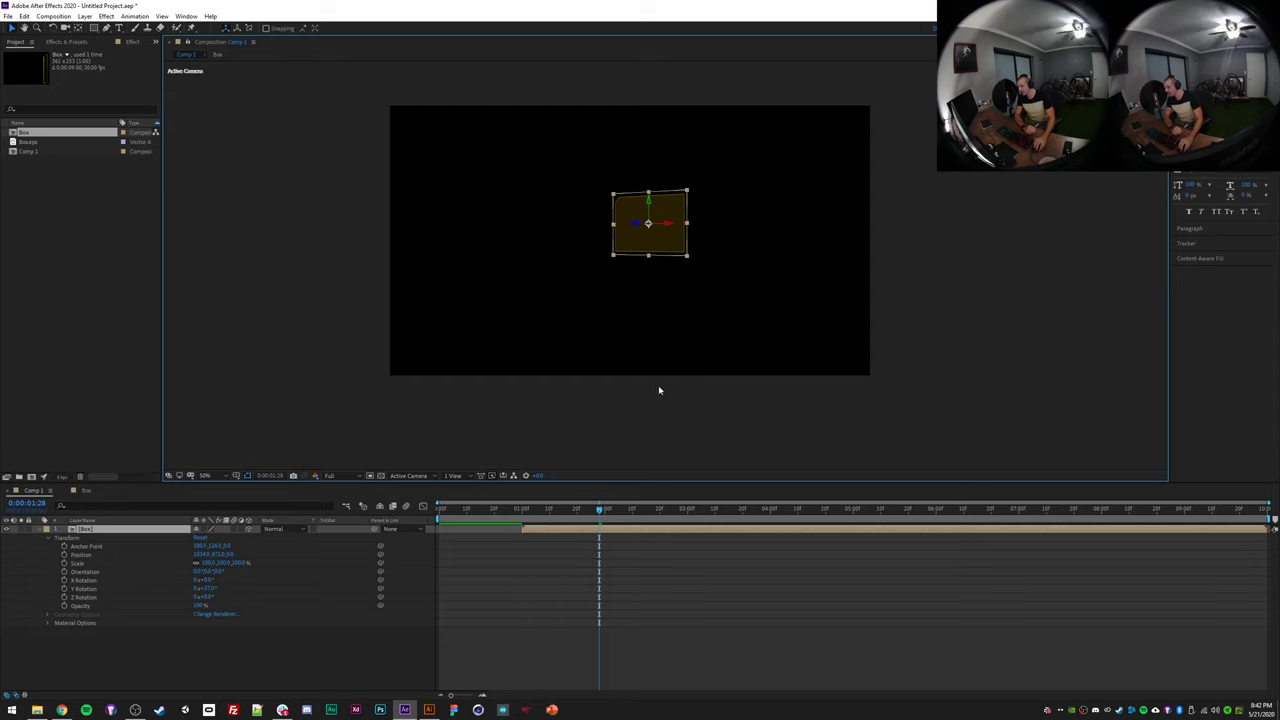
left_click_drag(650, 360, 648, 331)
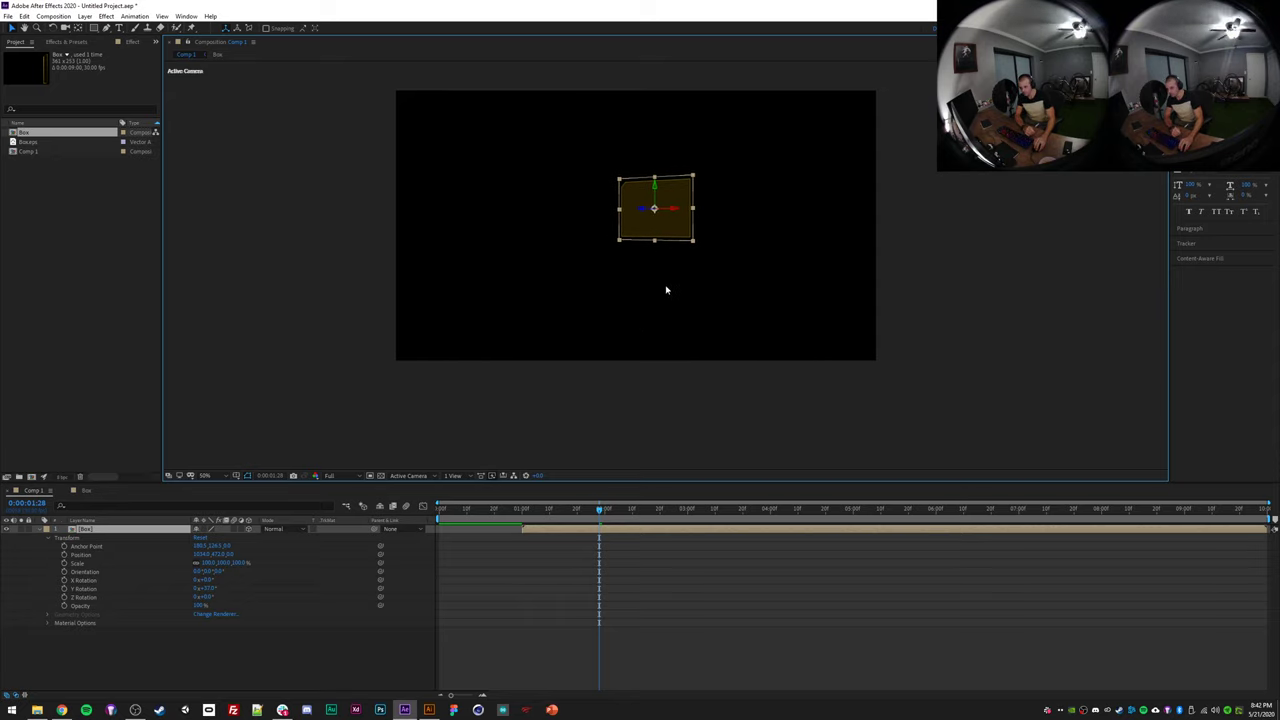
left_click(521, 510)
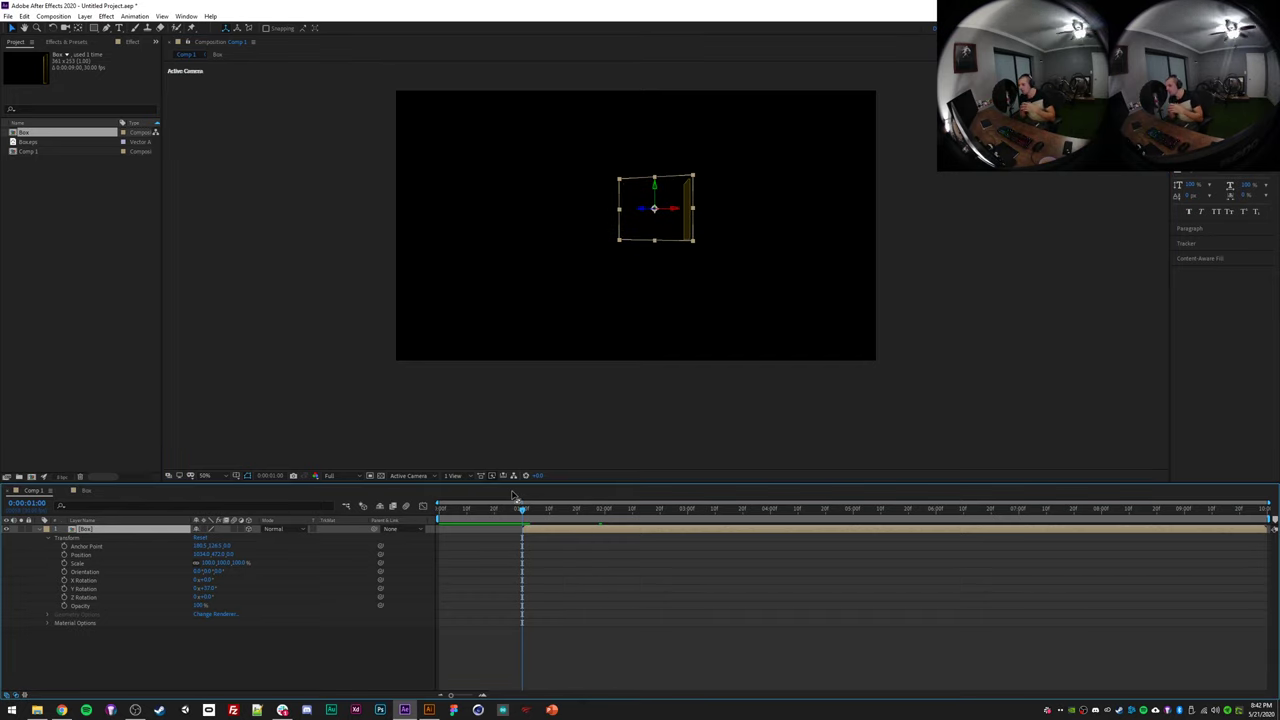
left_click(604, 378)
key("space")
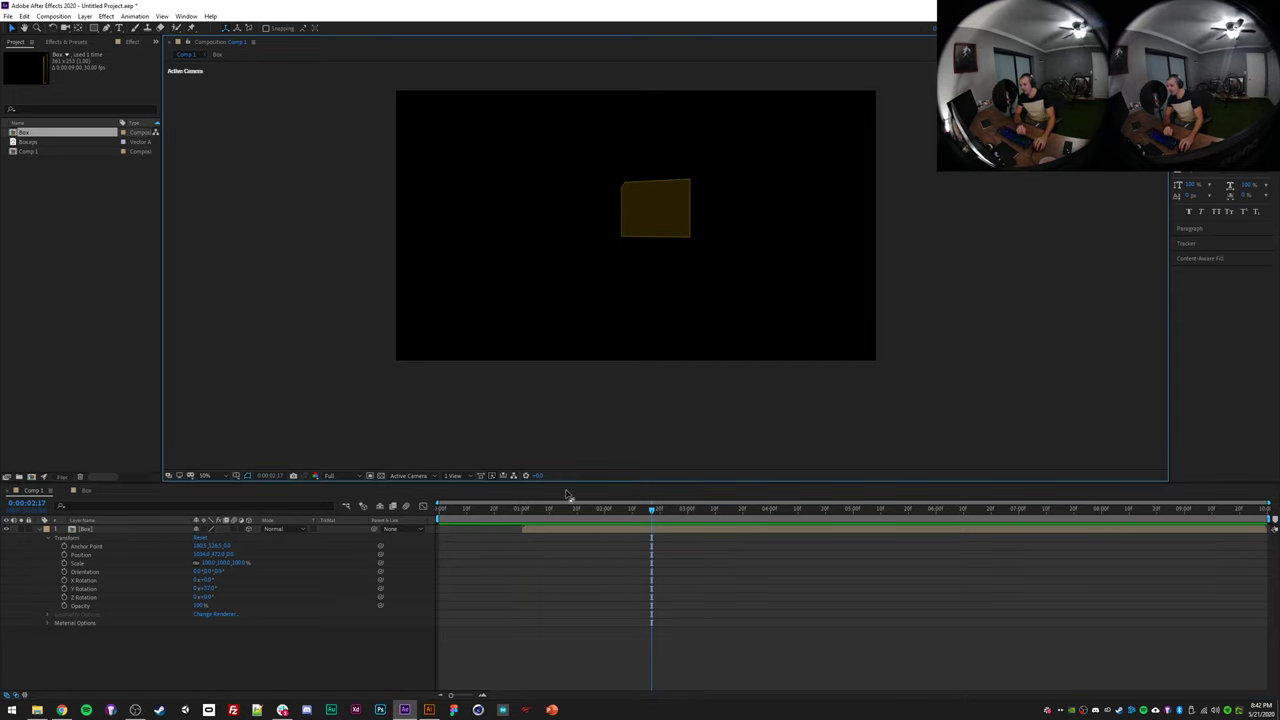
left_click(522, 505)
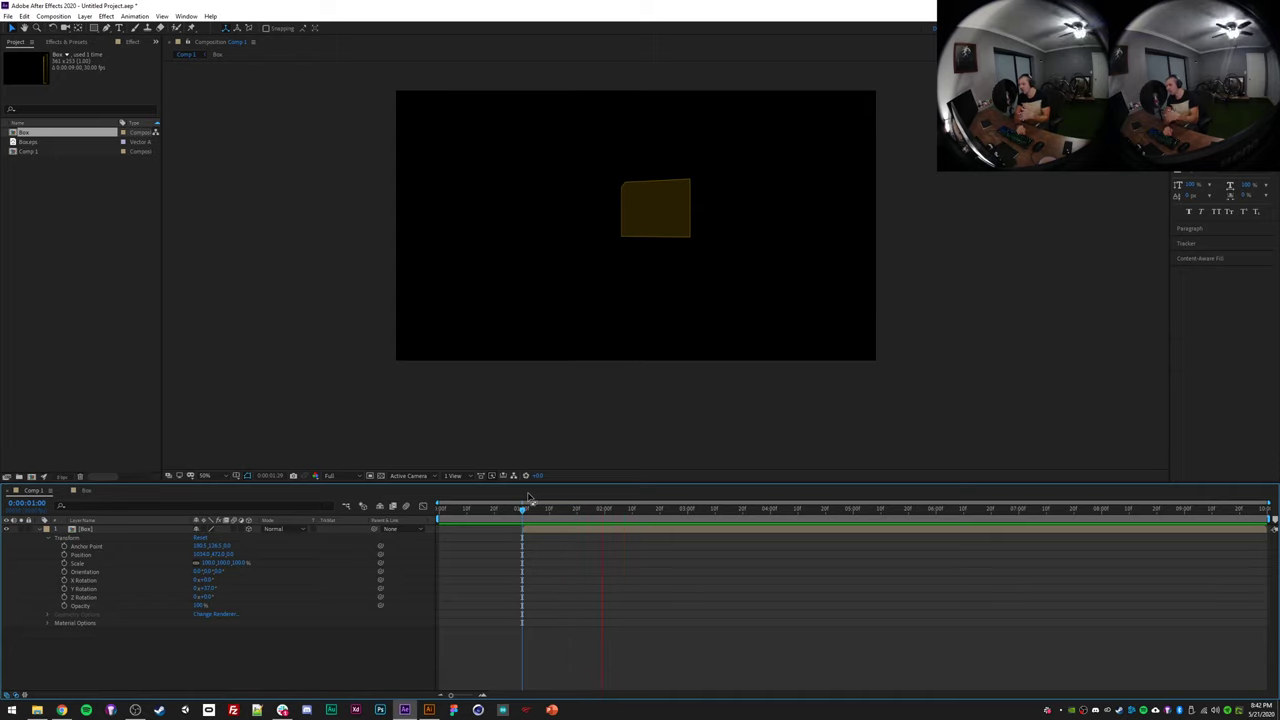
key("space")
left_click(516, 509)
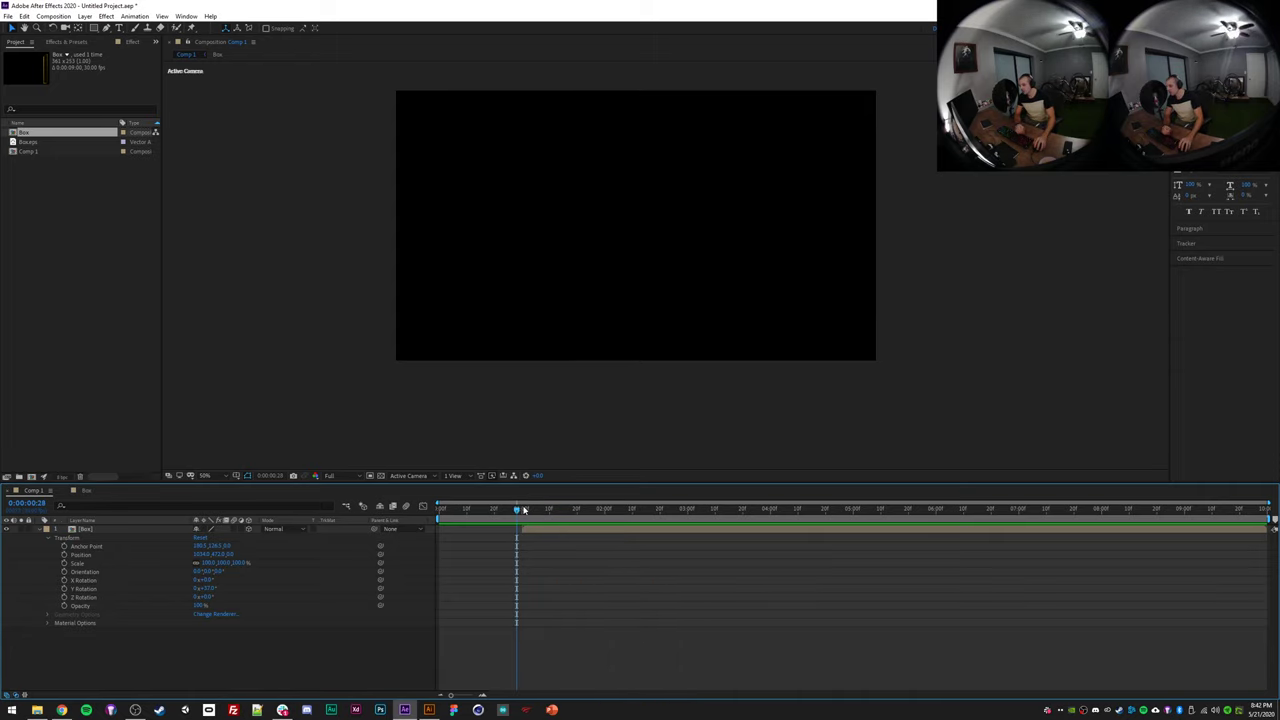
key("space")
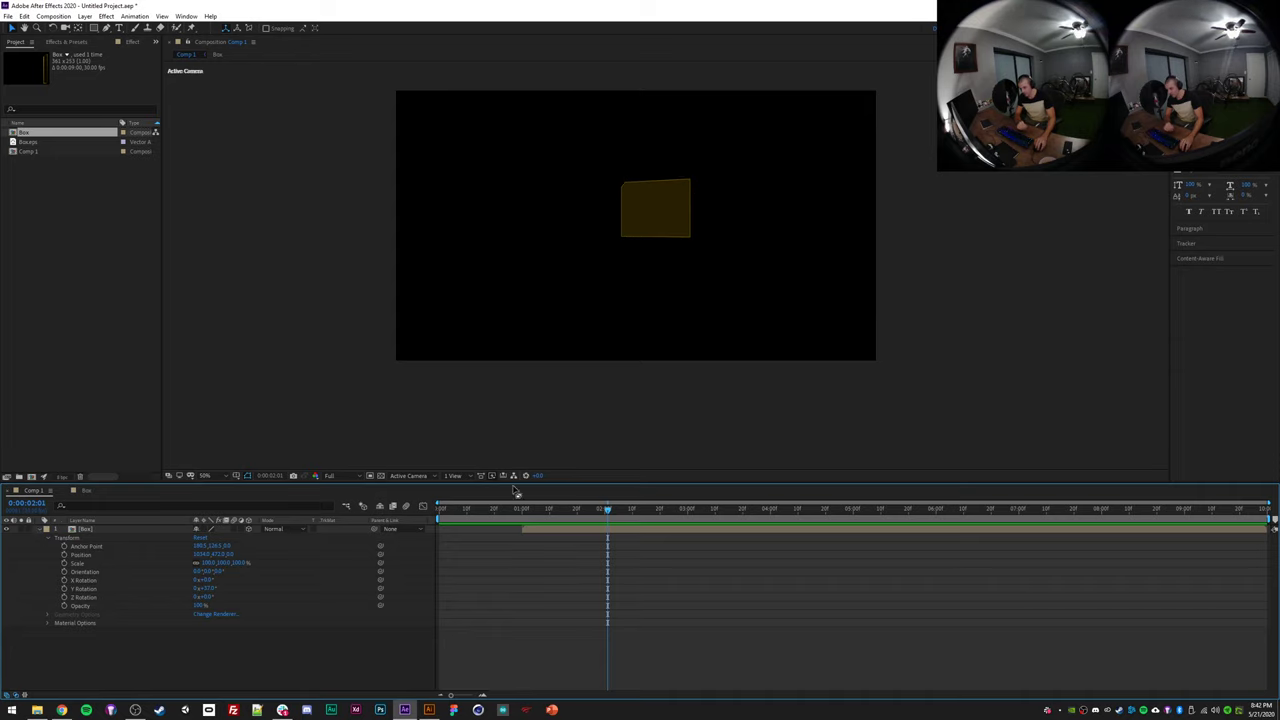
- Collapse the Box layer's properties and duplicate the layer in Comp 1
left_click(561, 532)
left_click(40, 529)
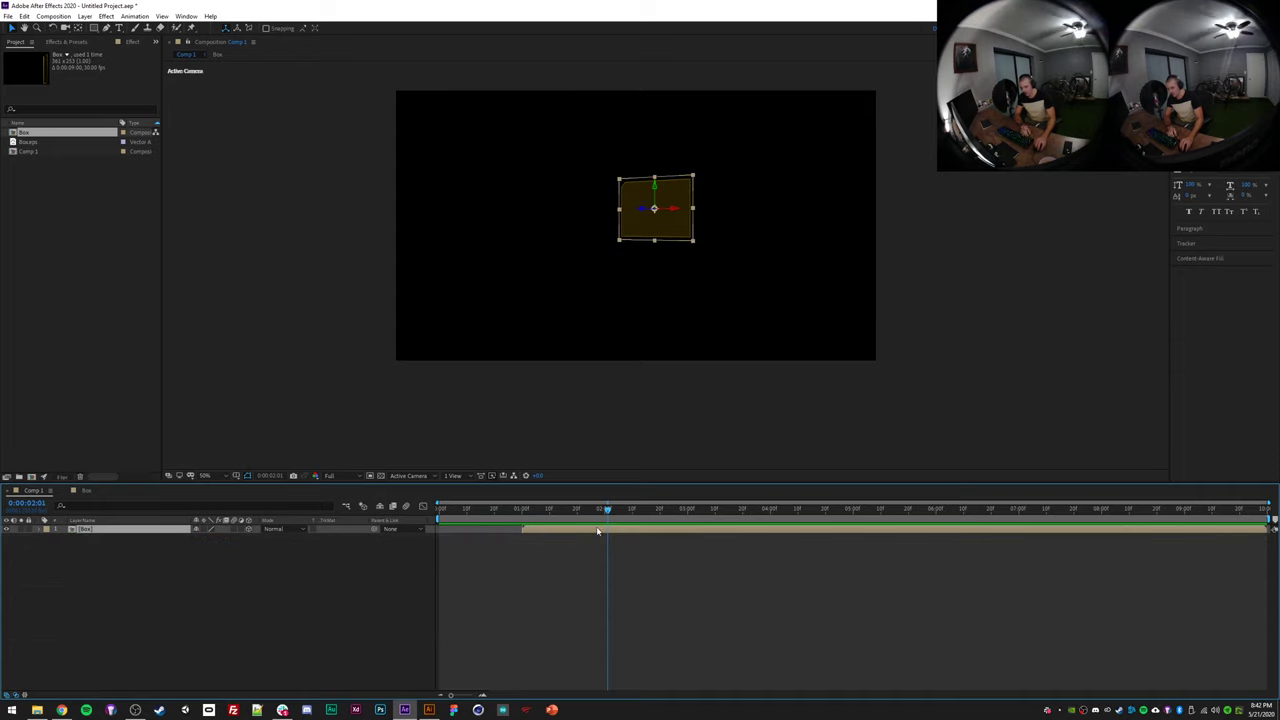
key("ctrl+d")
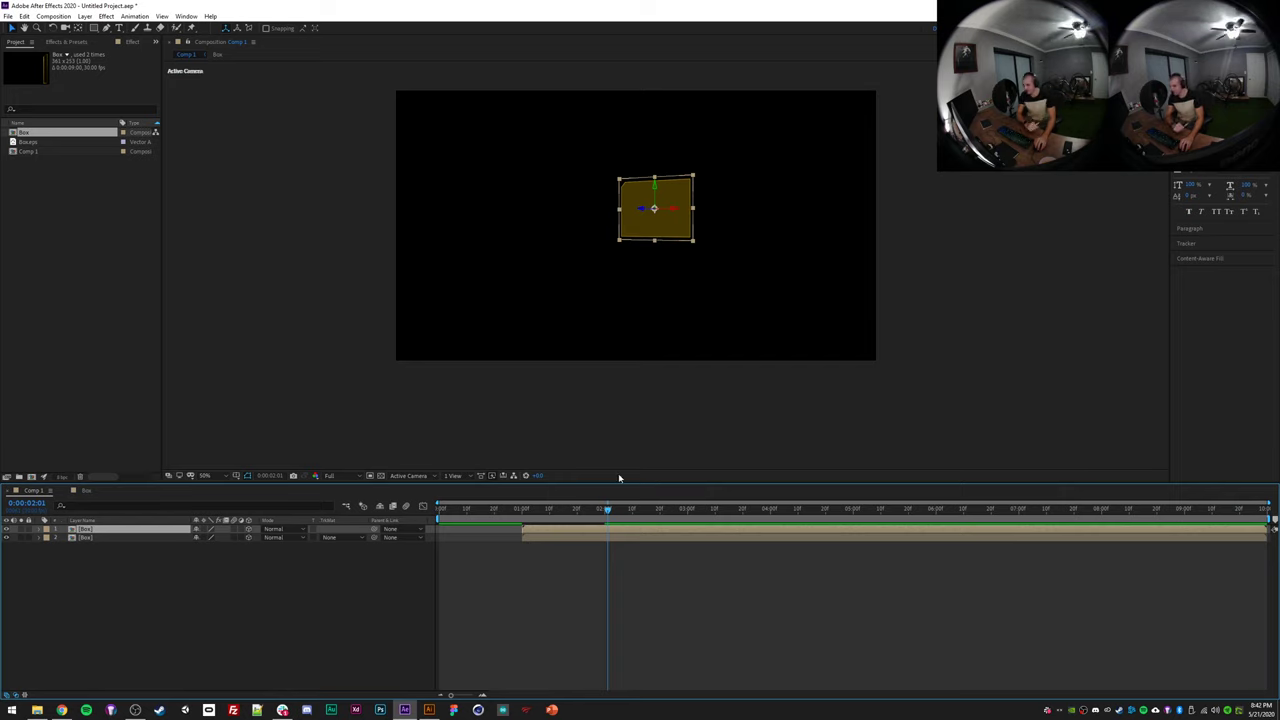
- Move the duplicated Box layer down and to the right so it overlaps the original's lower right corner
scroll(638, 400, "up", 1)
left_click_drag(623, 359, 628, 387)
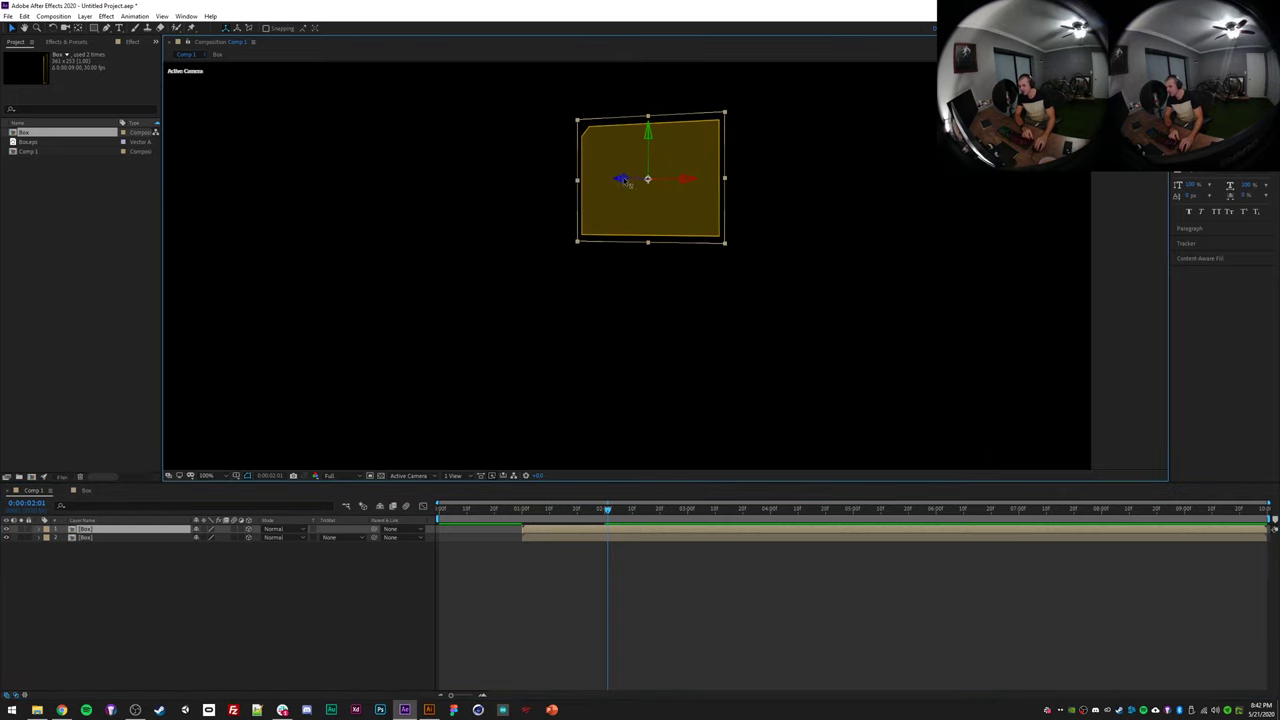
left_click_drag(690, 167, 795, 280)
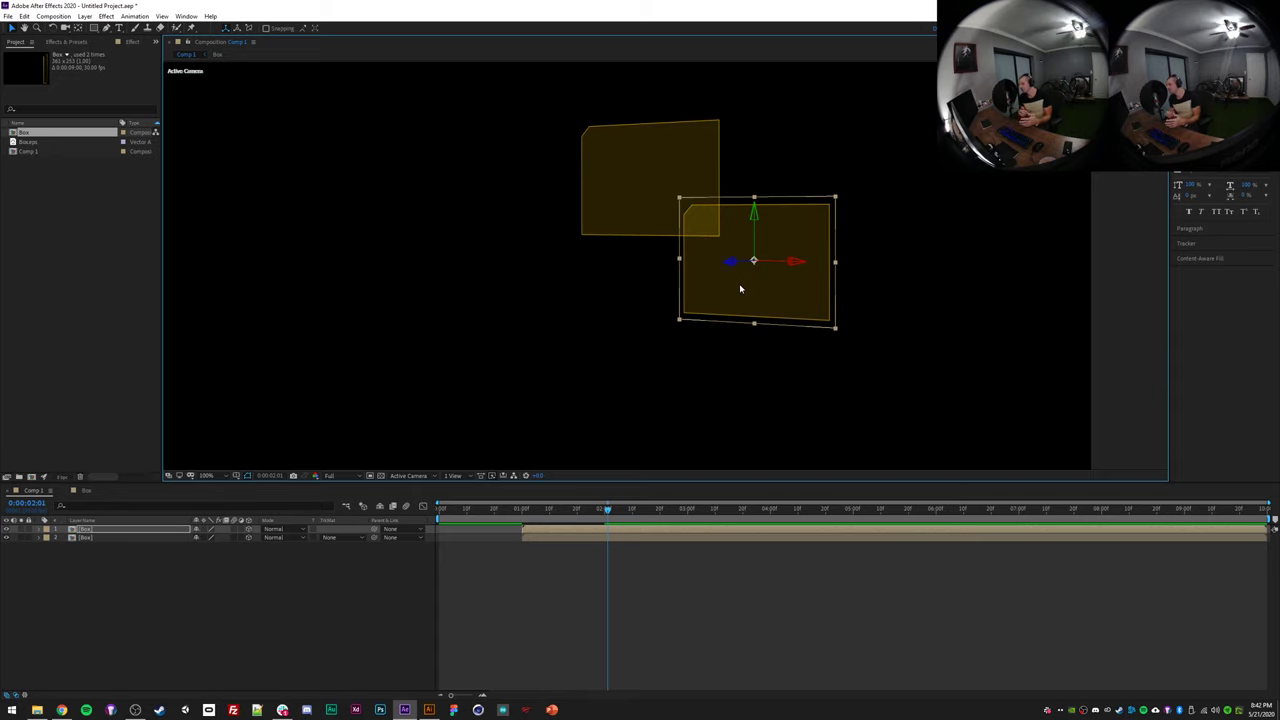
left_click(627, 585)
left_click(563, 529)
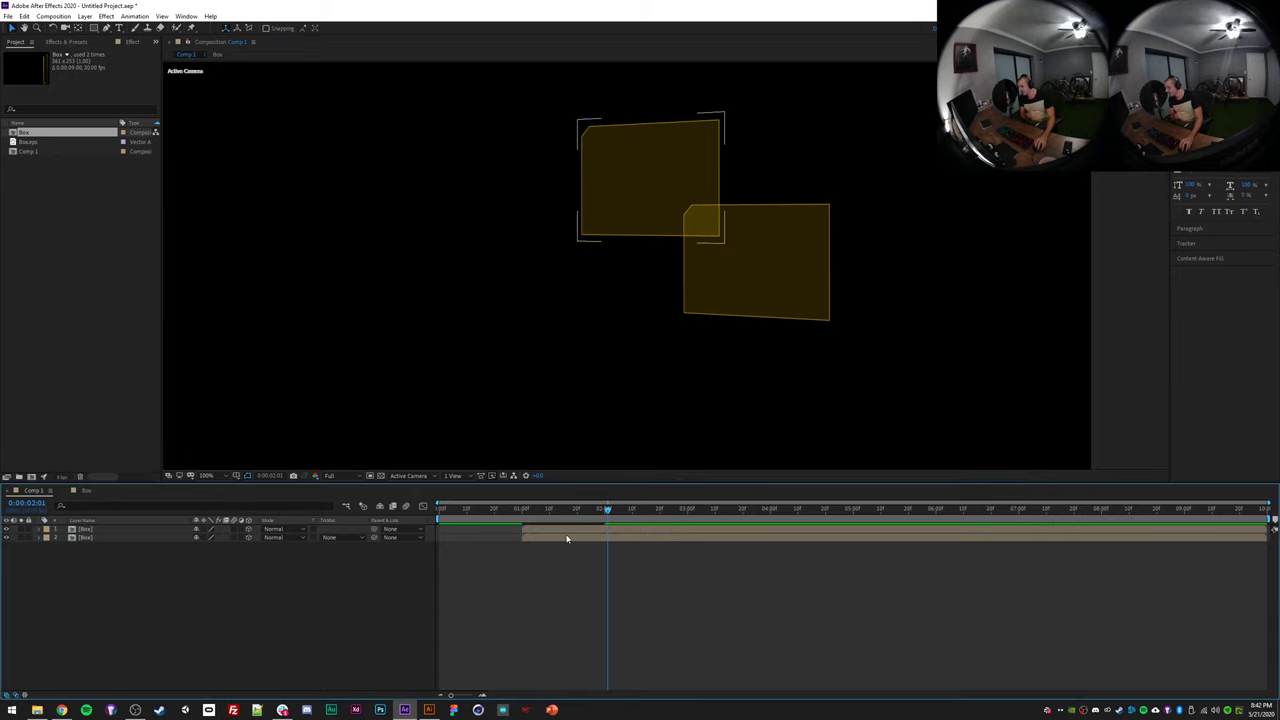
left_click(563, 536)
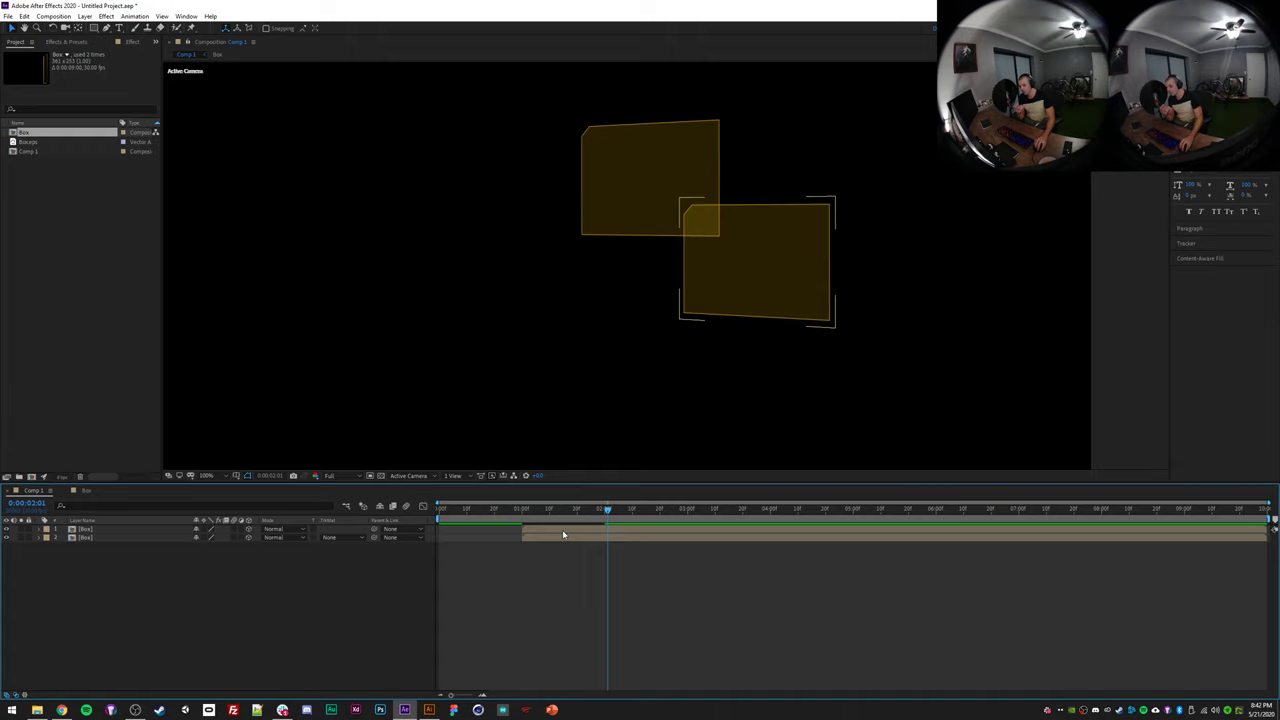
- Change the Box Outlines fill color to purple 6C09DA inside the Box composition and return to Comp 1
double_click(559, 533)
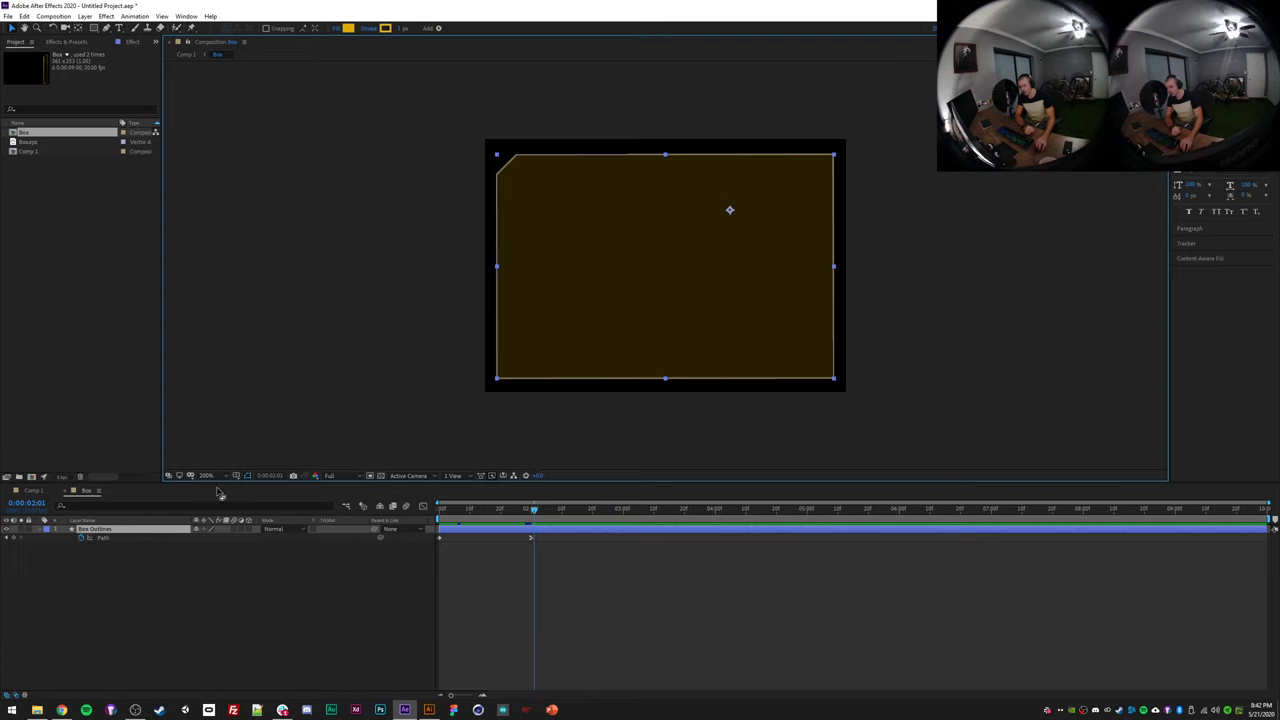
left_click(41, 533)
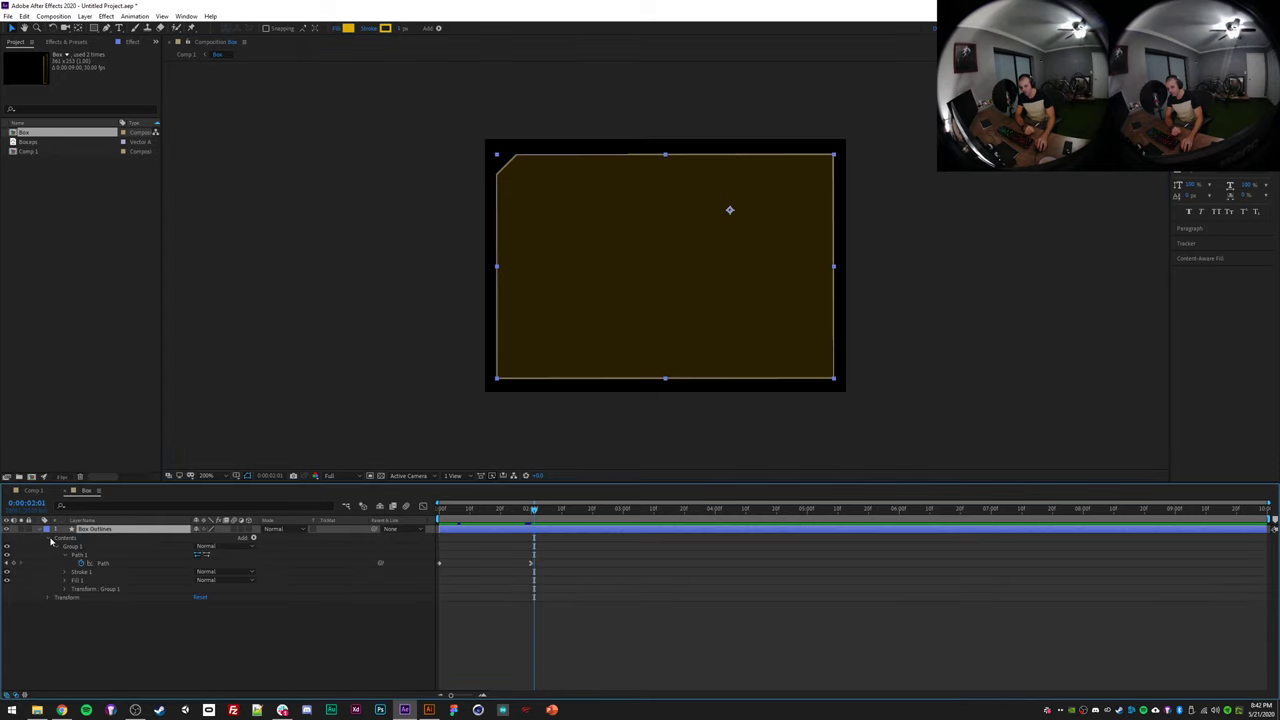
left_click(52, 539)
left_click(47, 547)
left_click(47, 546)
left_click(47, 538)
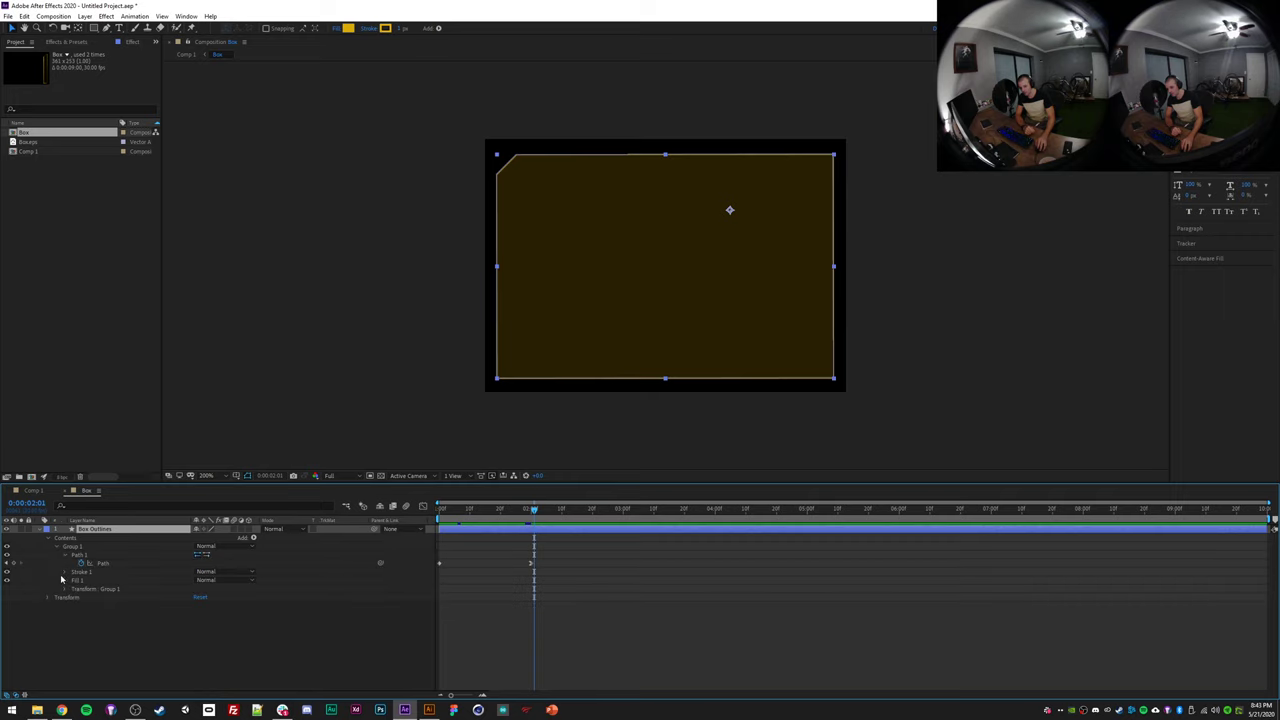
left_click(65, 581)
left_click(199, 605)
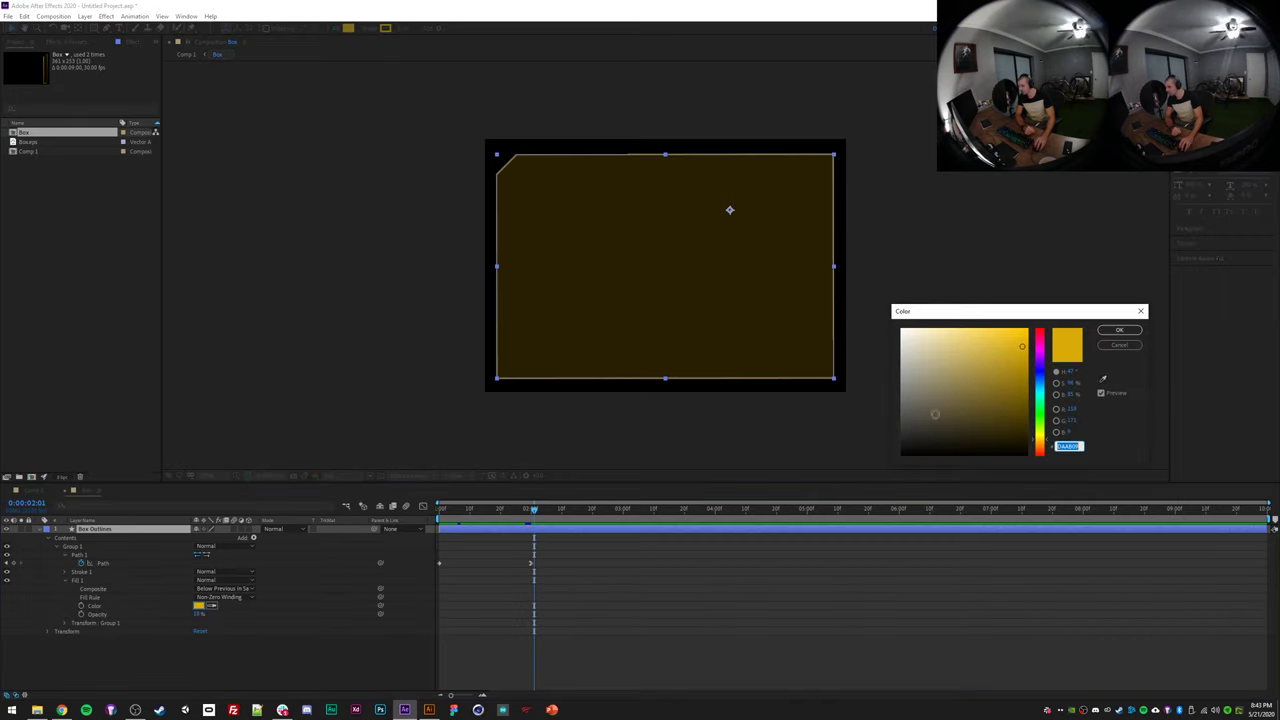
left_click(1040, 377)
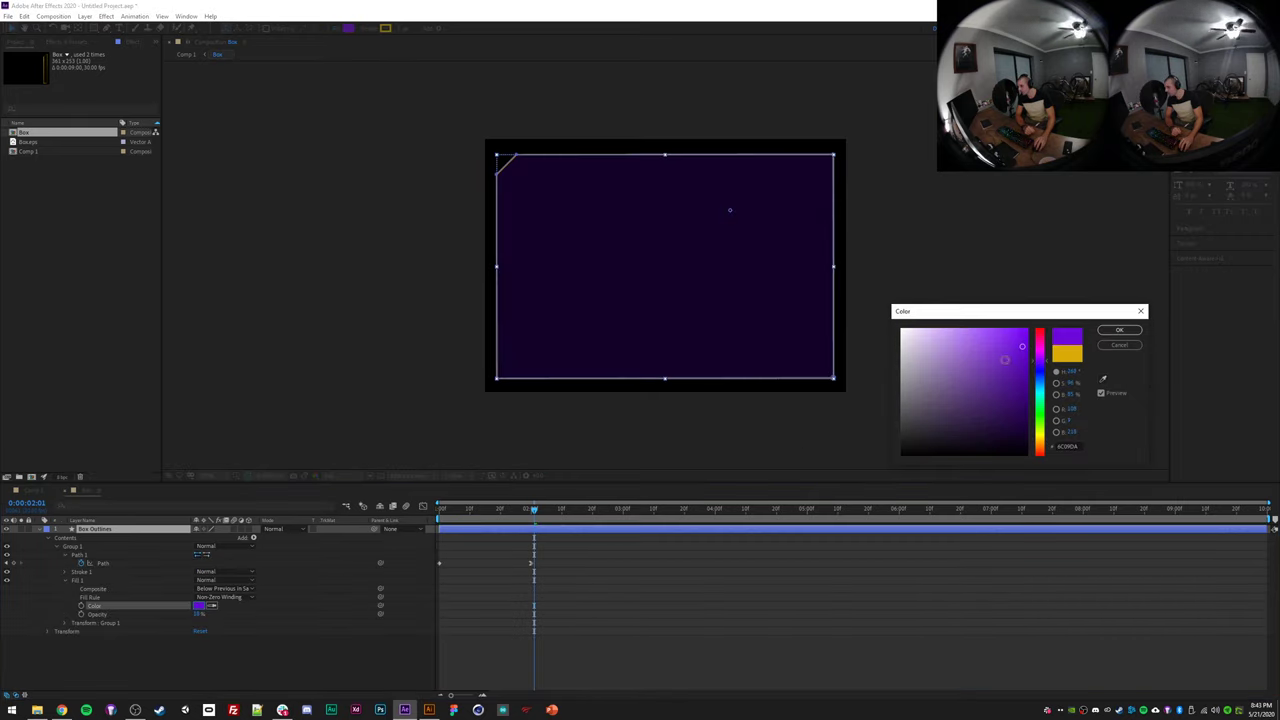
left_click(1119, 330)
left_click(186, 55)
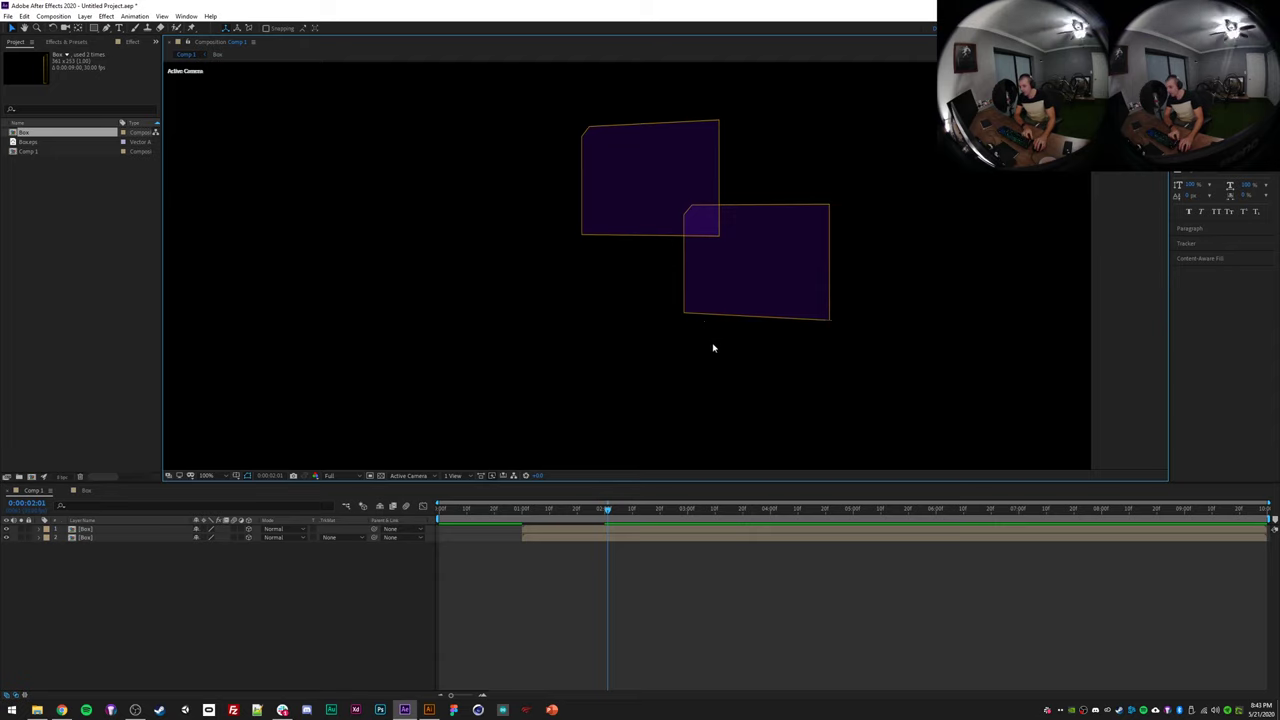
- Undo the purple fill and the copy's move, keeping the duplicated Box layer directly over the original
scroll(702, 324, "down", 2)
key("ctrl+z")
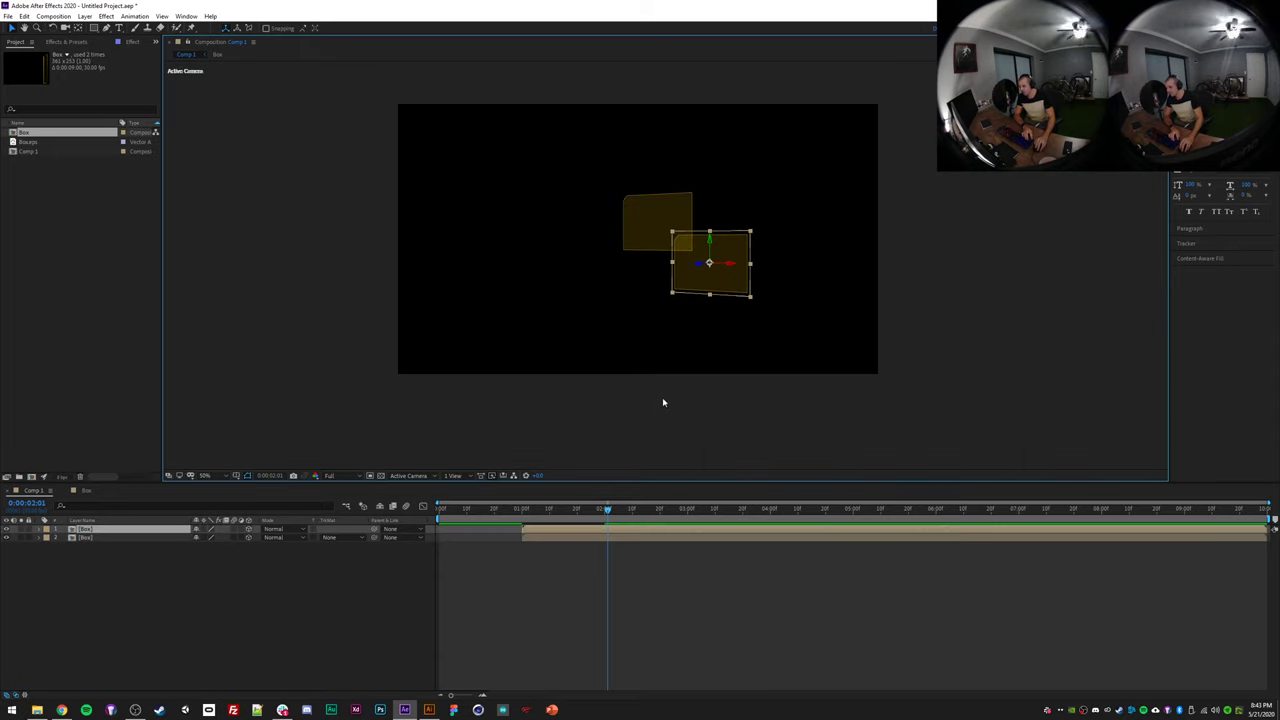
key("ctrl+z")
key("ctrl+z")
key("ctrl+z")
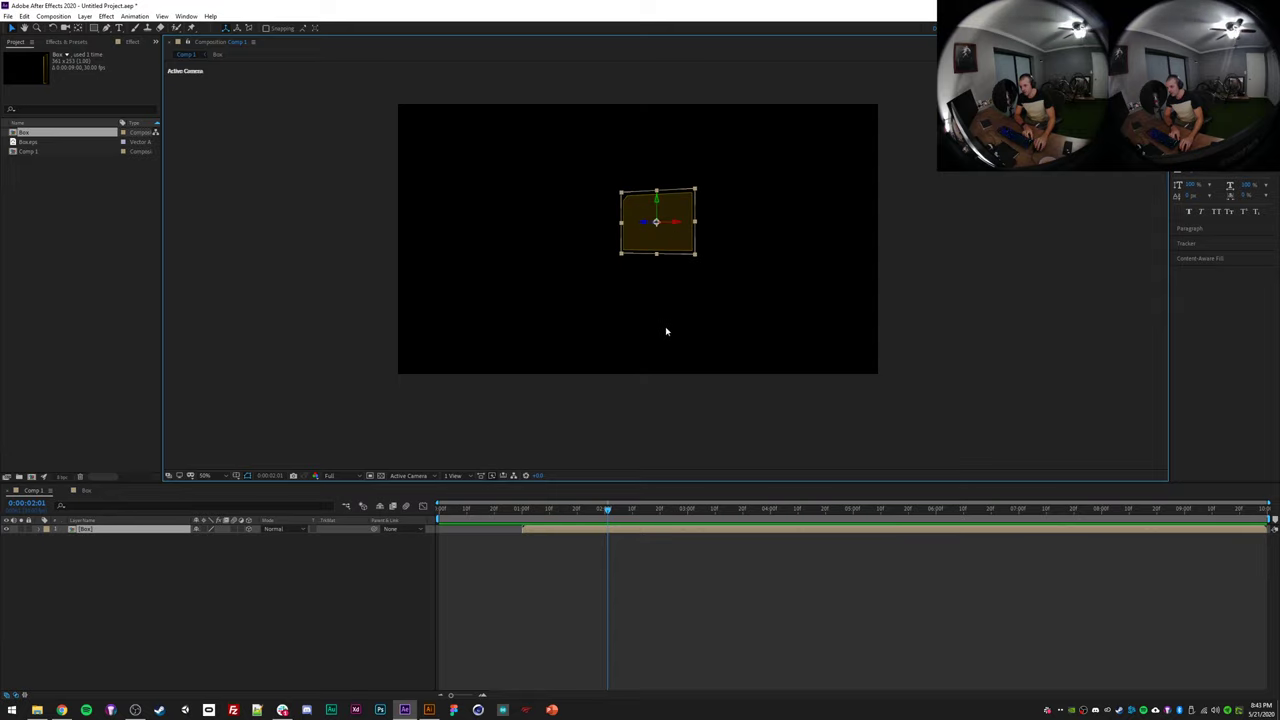
key("ctrl+shift+z")
- Push the lower Box layer slightly behind the front one along its Z axis so their edges are offset
scroll(660, 330, "up", 2)
left_click_drag(641, 305, 666, 392)
left_click_drag(617, 180, 623, 292)
left_click(93, 539)
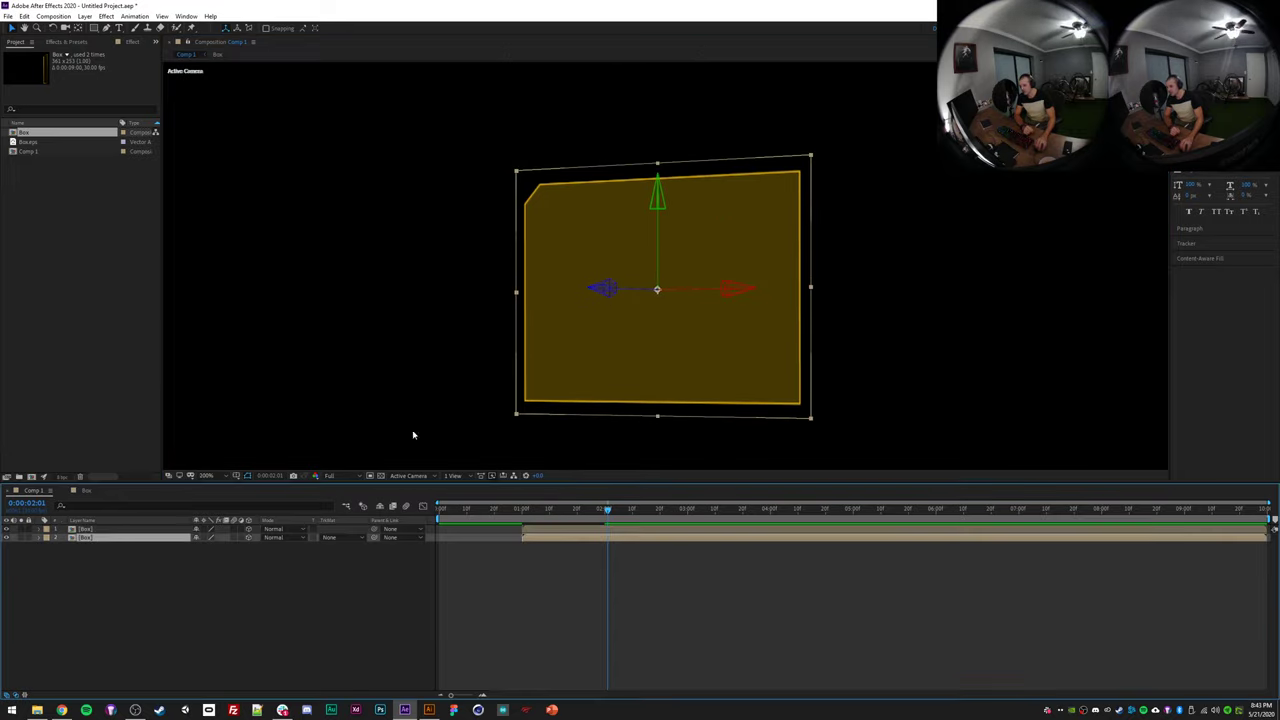
left_click_drag(602, 288, 645, 303)
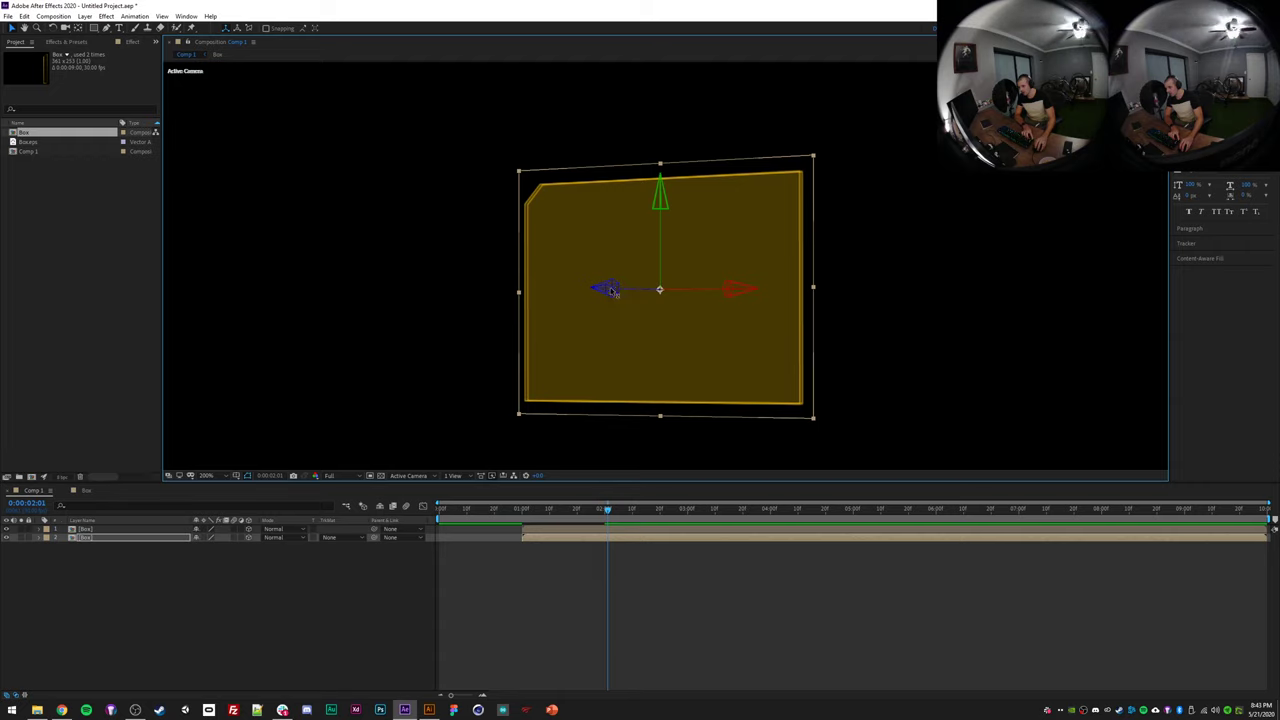
mouse_move(612, 291)
left_mouse_down()
mouse_move(770, 292)
mouse_move(626, 302)
left_mouse_up()
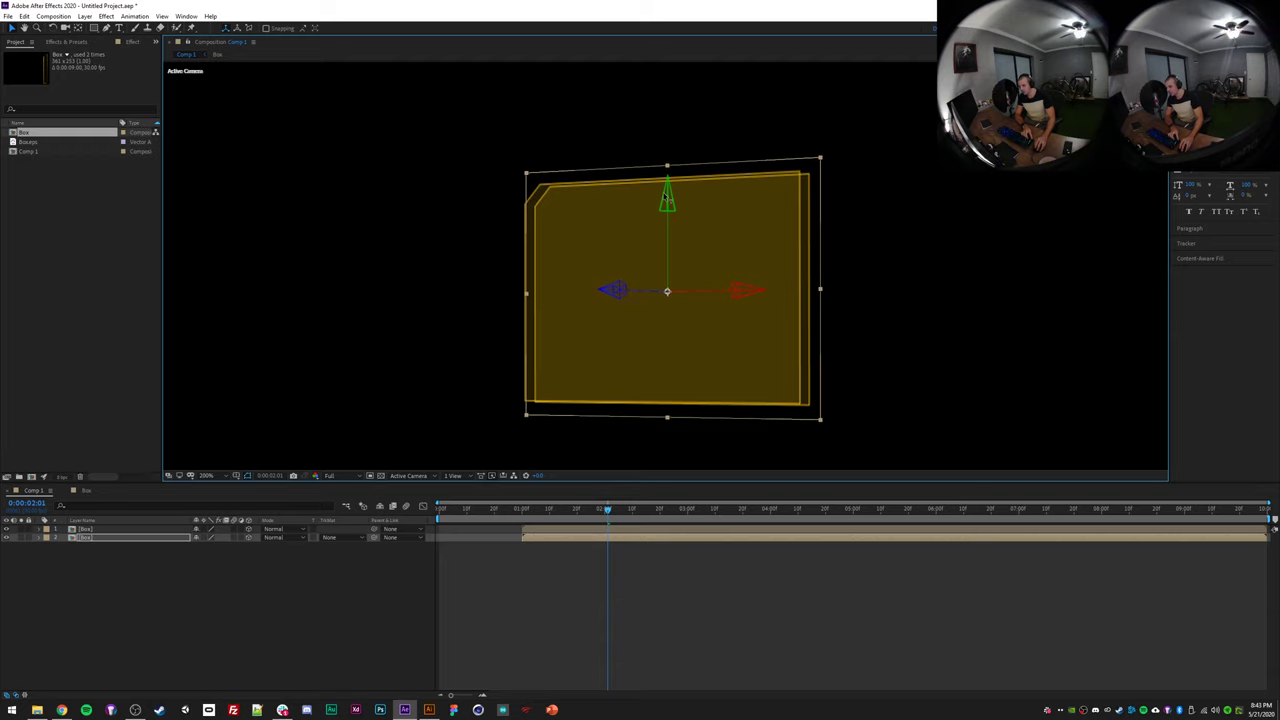
- Reduce the rear Box layer's opacity to 17%
key("t")
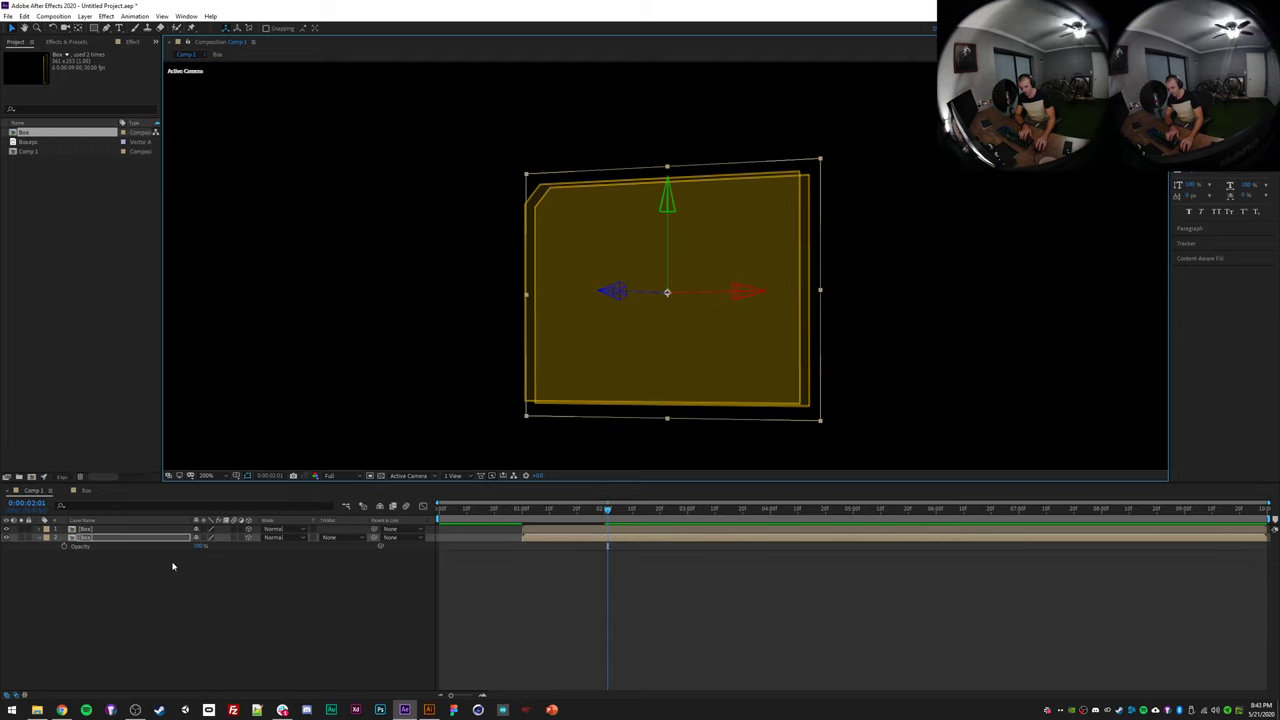
left_click_drag(200, 549, 160, 548)
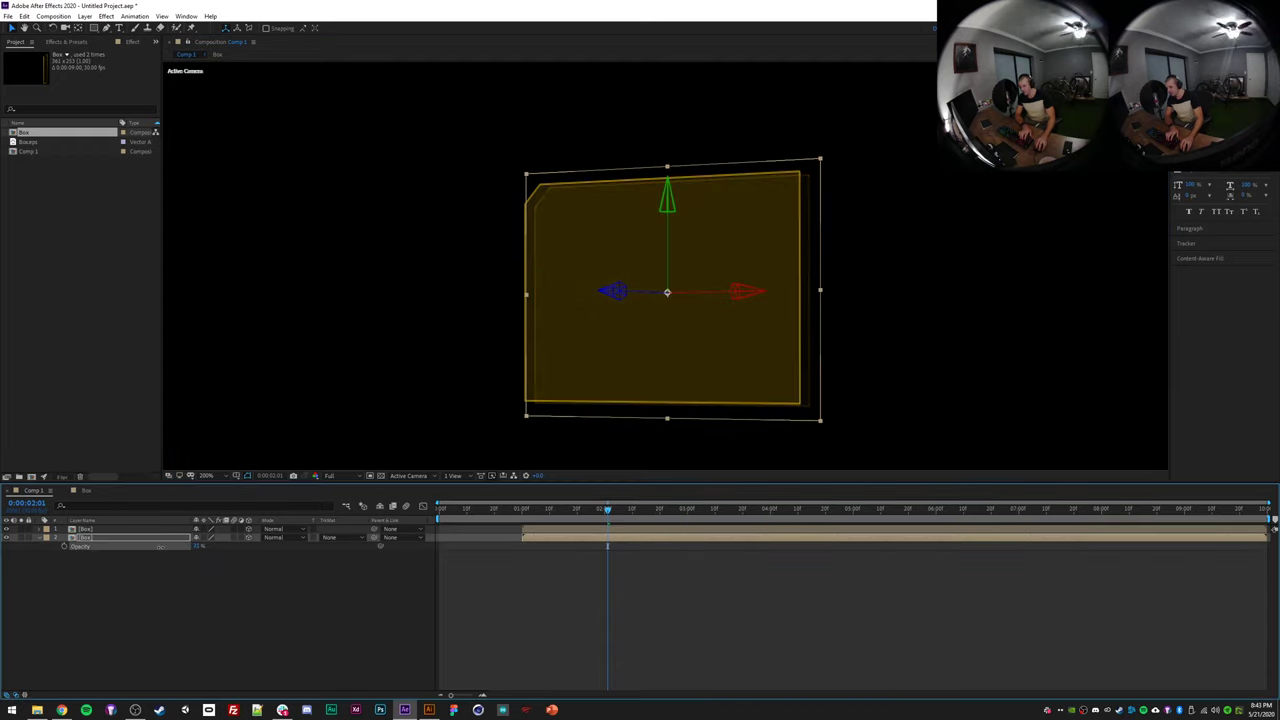
left_click(409, 409)
scroll(434, 411, "down", 1)
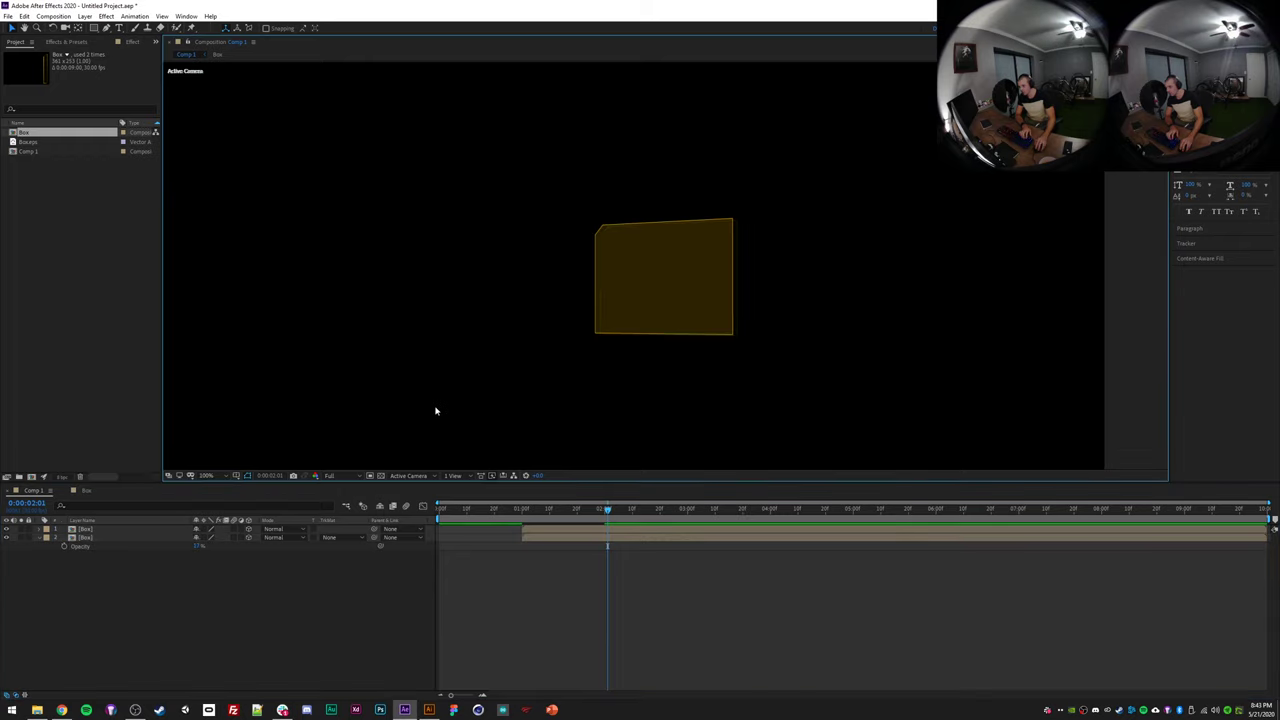
- Preview the two offset Box layers opening from about 0:00:00:29, then scrub to 0:00:01:10
scroll(529, 403, "up", 1)
left_click_drag(529, 403, 516, 395)
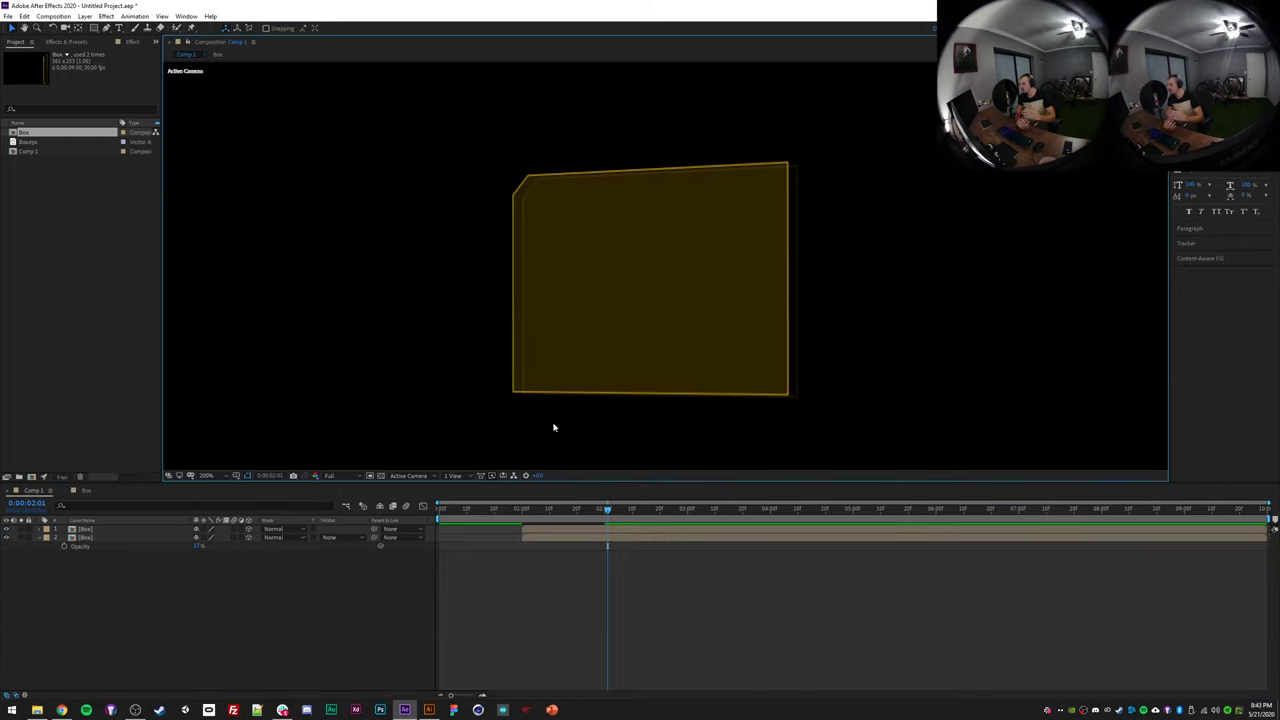
left_click(520, 509)
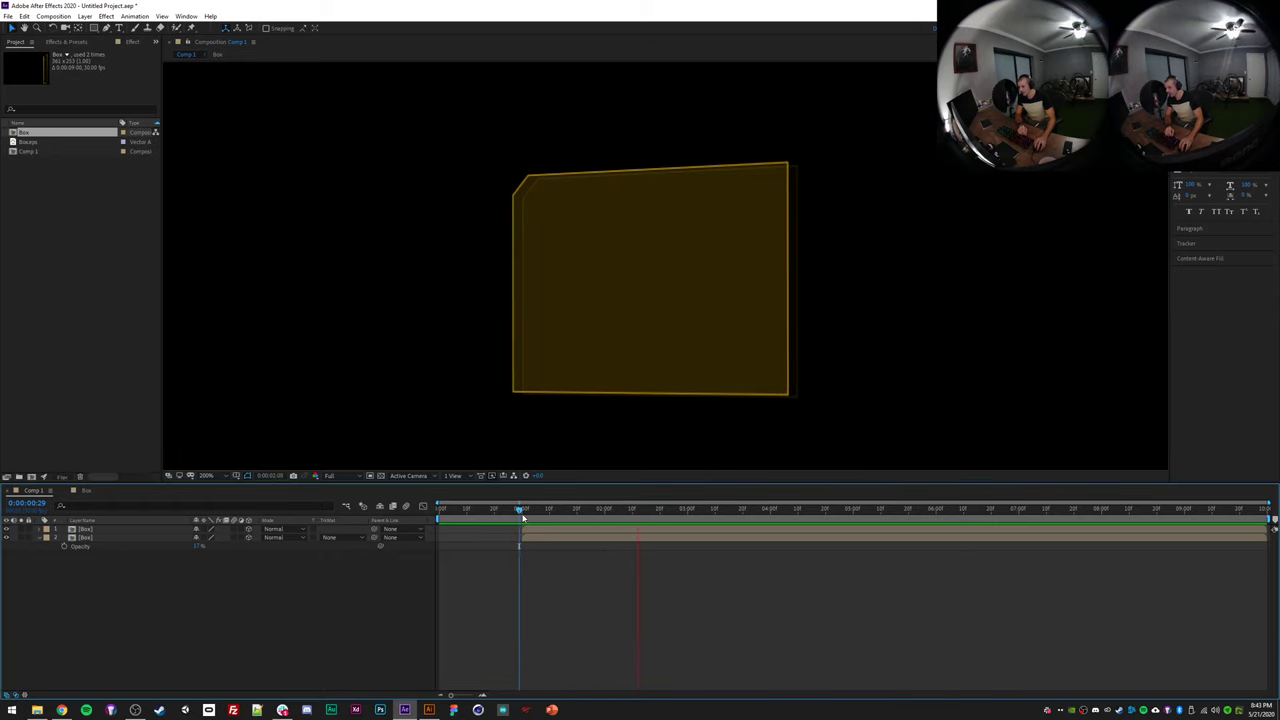
left_click(525, 509)
mouse_move(527, 511)
left_mouse_down()
mouse_move(567, 513)
mouse_move(552, 515)
left_mouse_up()
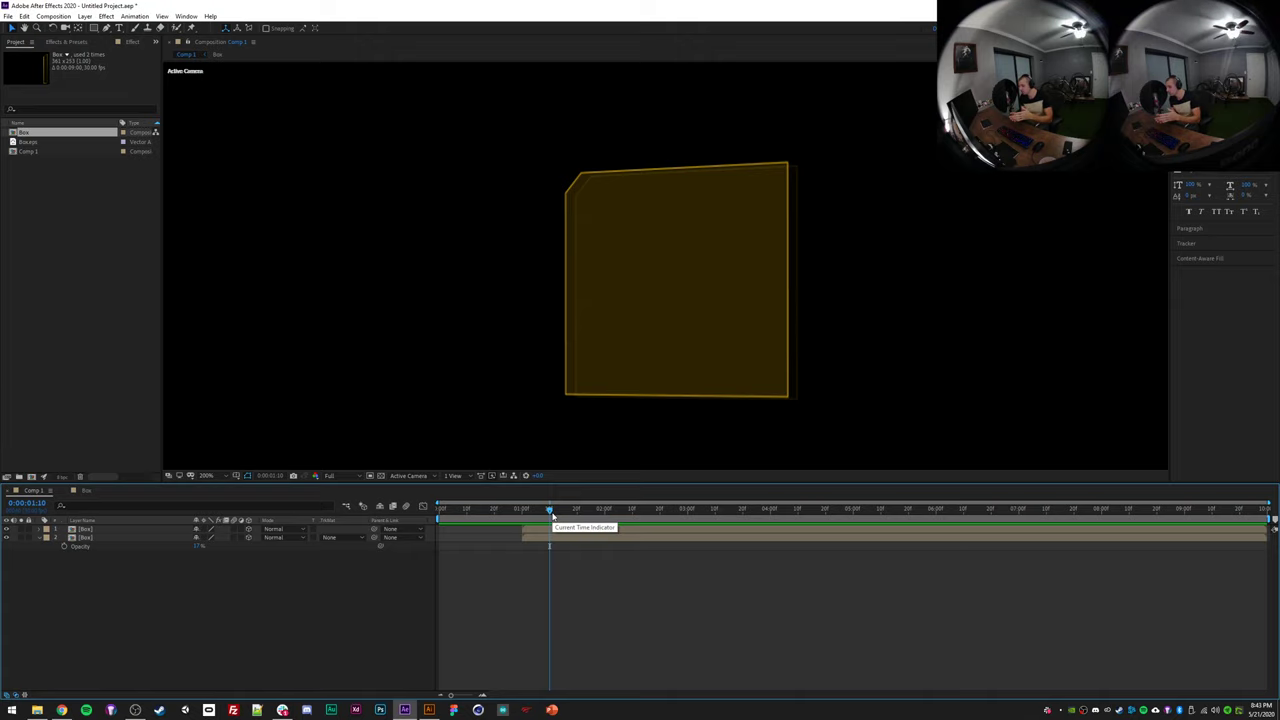
- Duplicate the front Box layer and pull the copy forward along its Z axis, in front of the other two
left_click(114, 538)
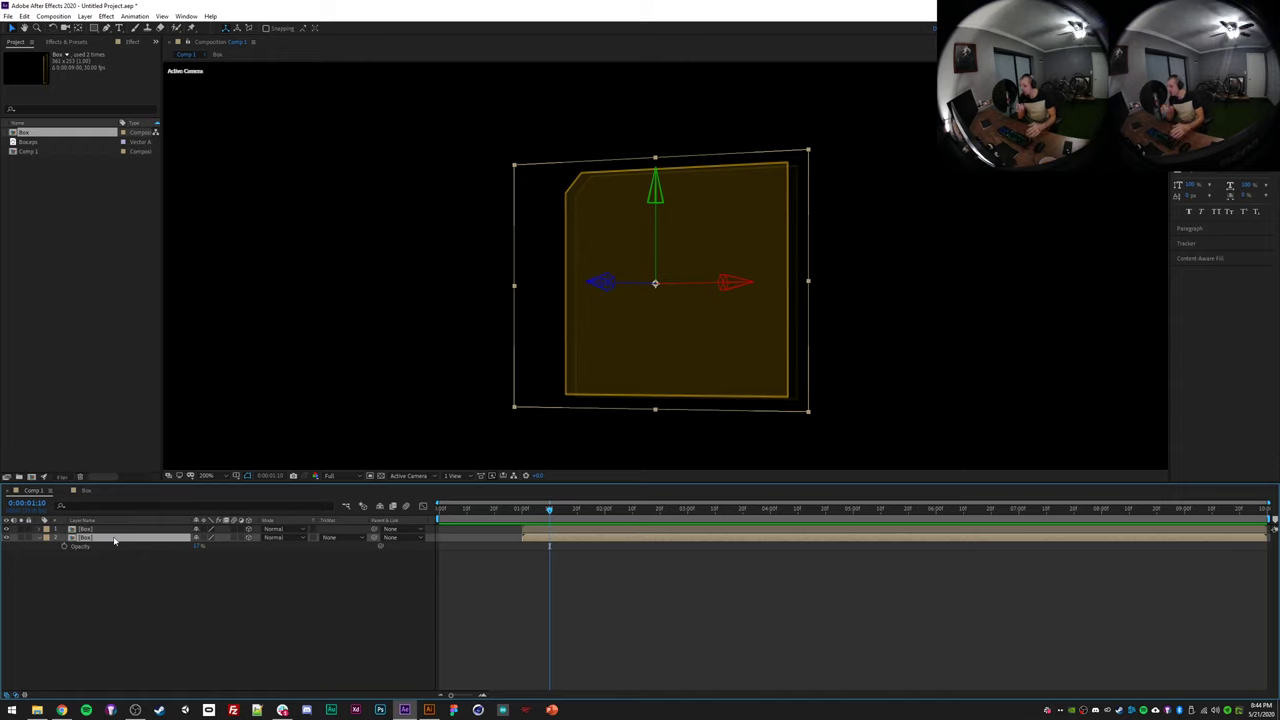
left_click(520, 600)
left_click(537, 533)
key("ctrl+d")
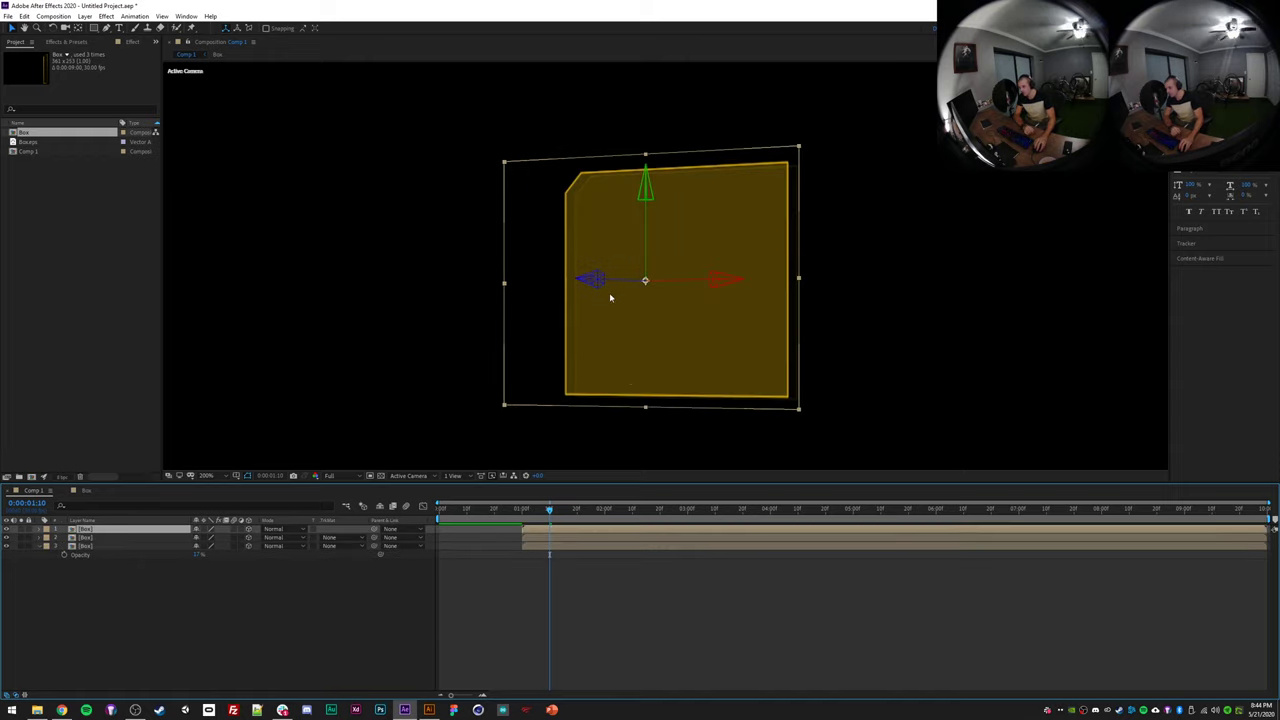
left_click_drag(595, 284, 561, 283)
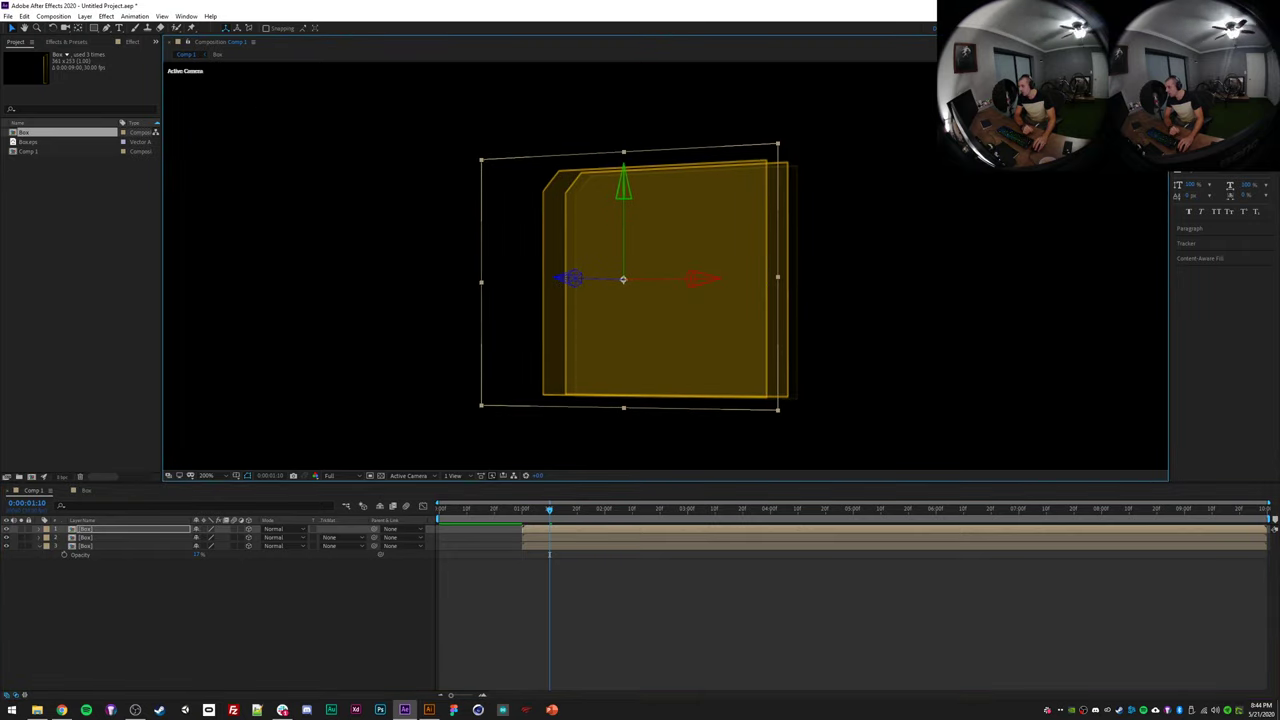
- Apply Fast Box Blur to the frontmost Box layer and raise its Blur Radius until it becomes a soft glow
left_click(123, 43)
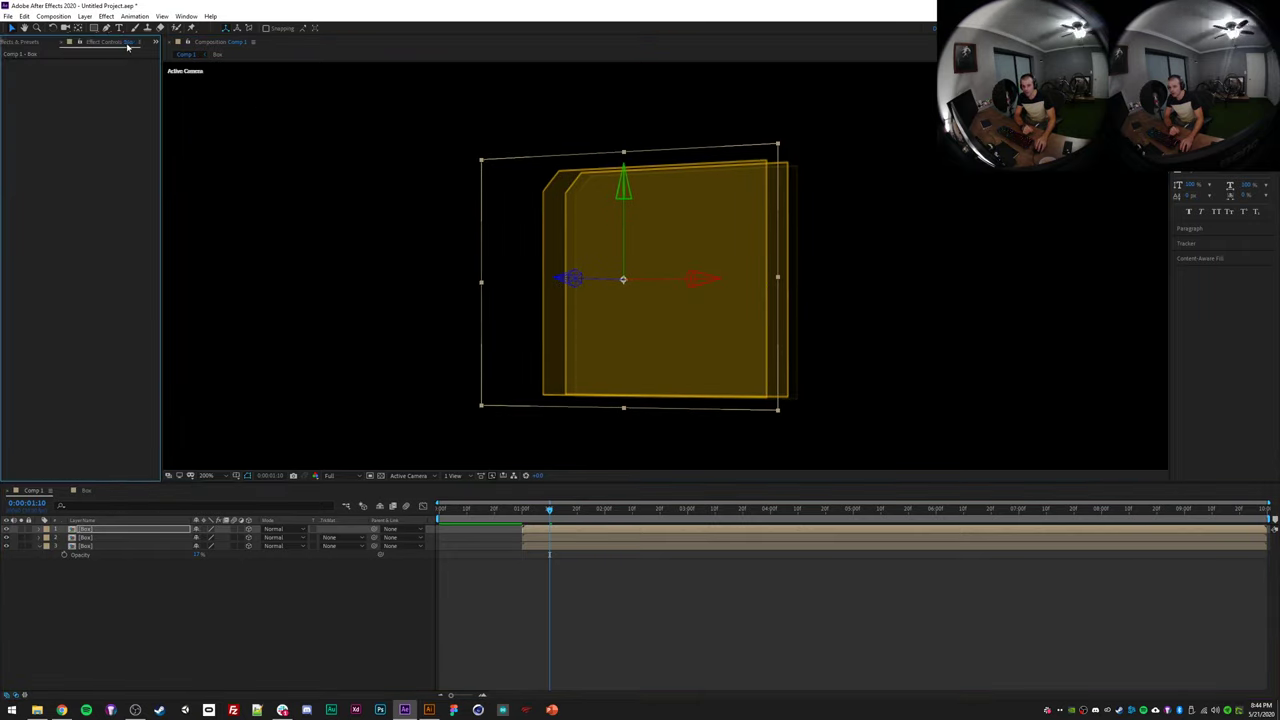
left_click(24, 43)
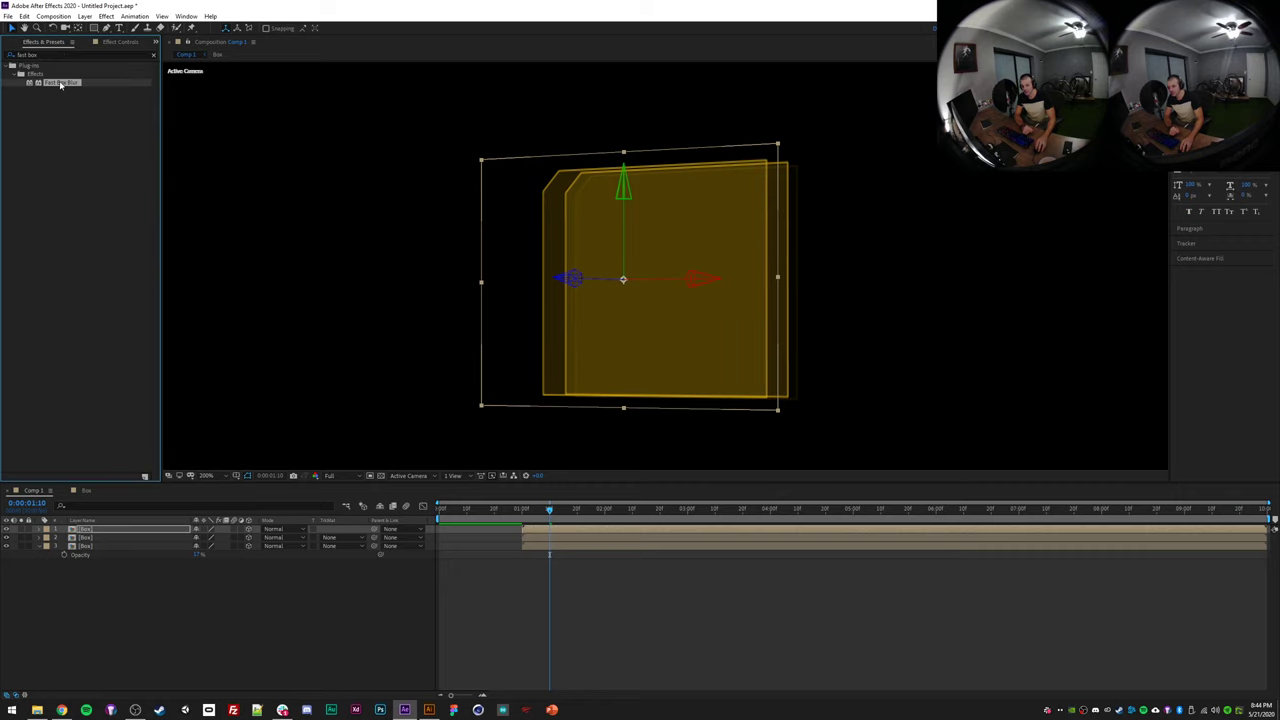
left_click_drag(60, 84, 237, 235)
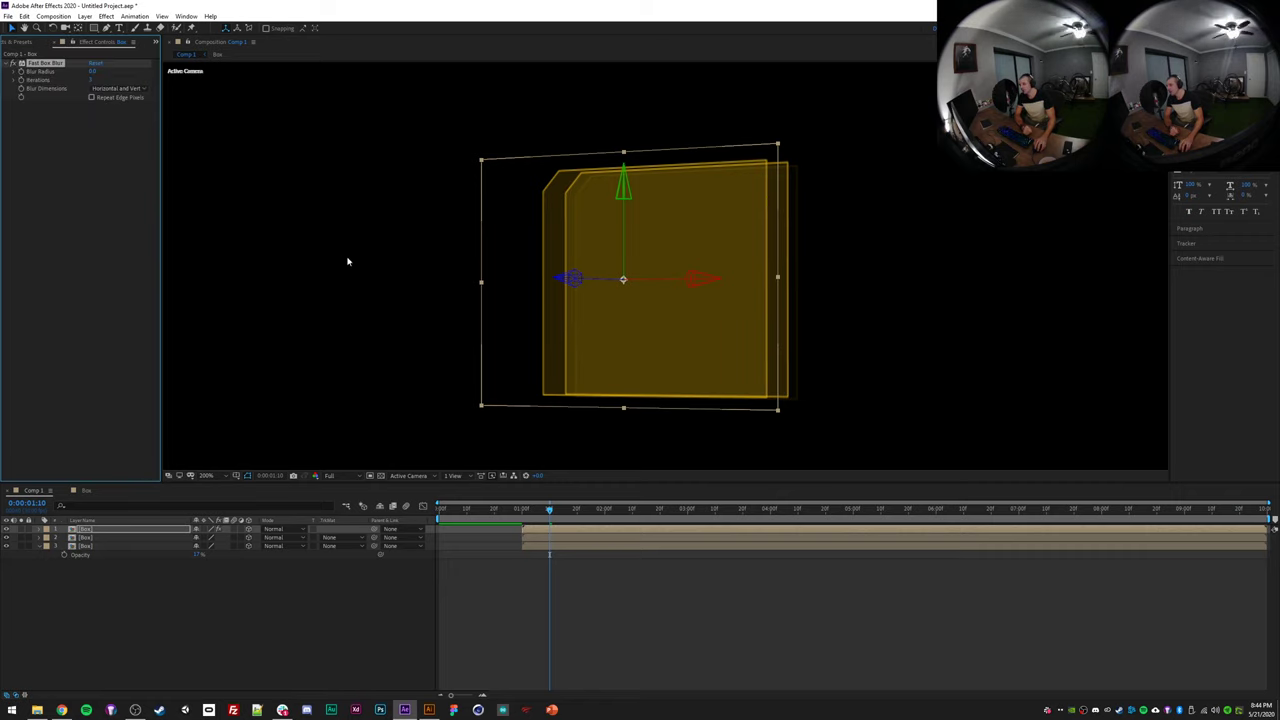
left_click_drag(92, 73, 103, 76)
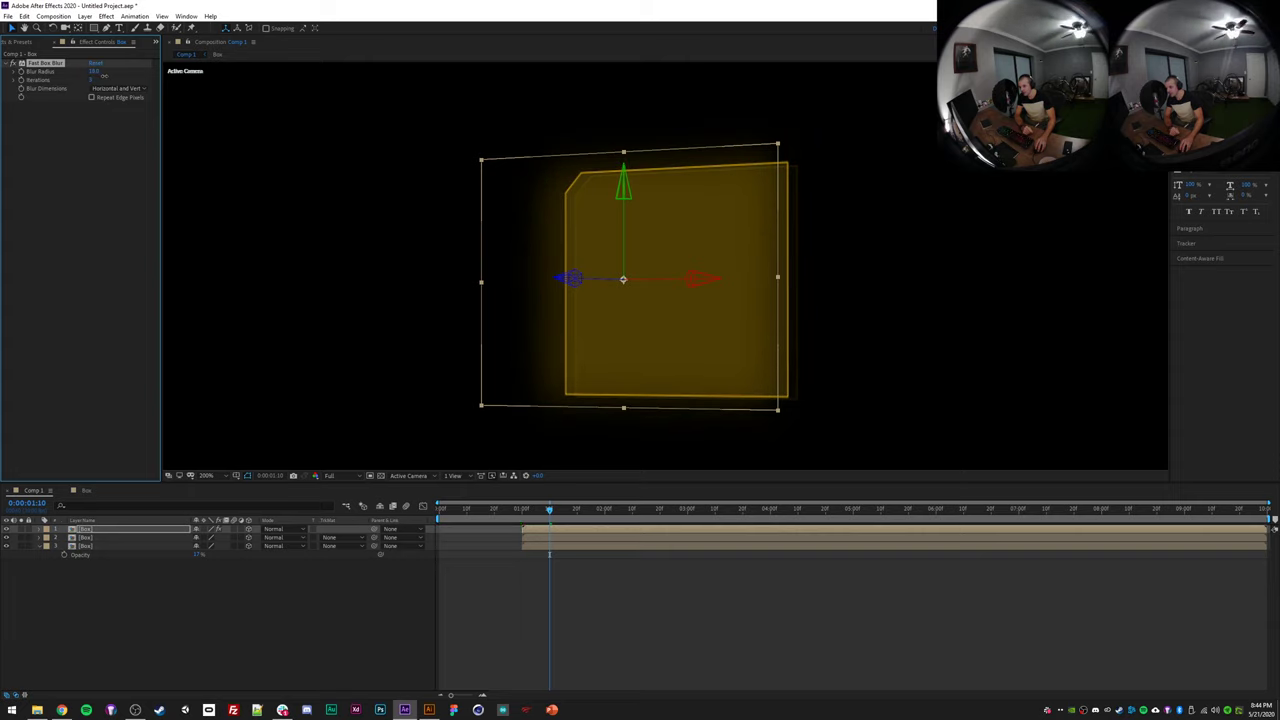
left_click(260, 600)
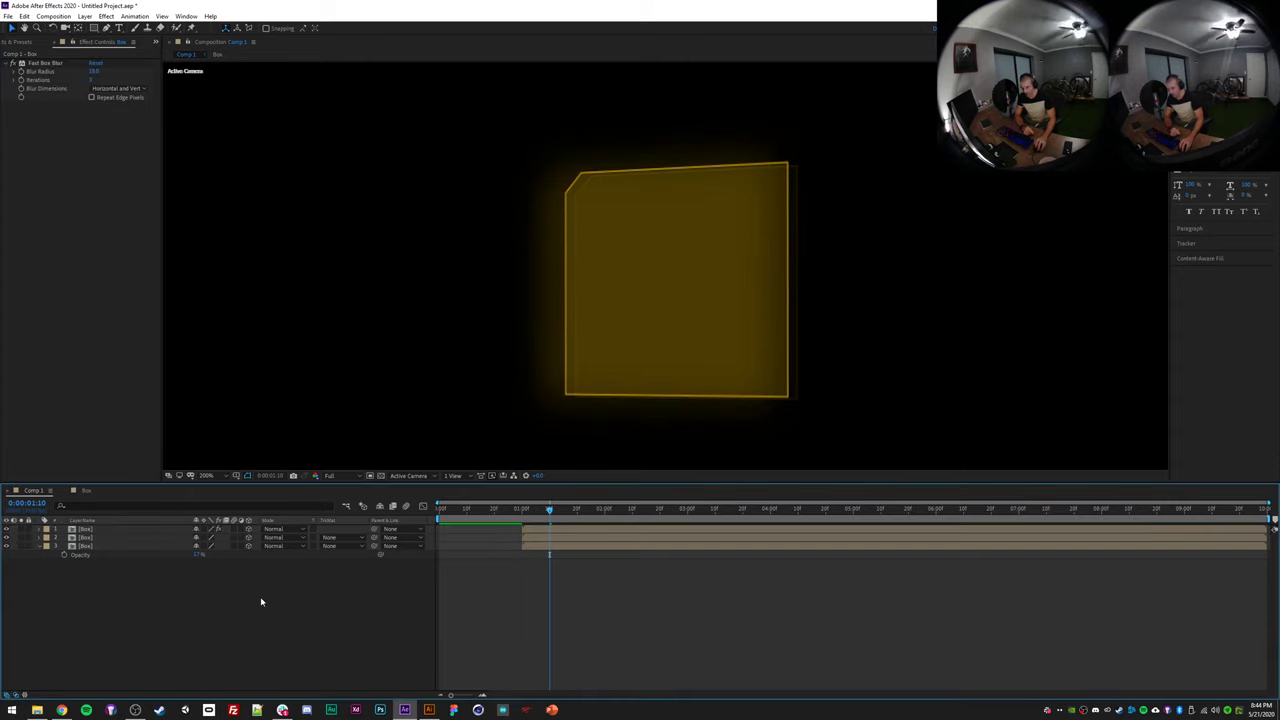
- Reduce the opacity of the blurred Box layer so its glow is fainter
left_click(110, 531)
key("t")
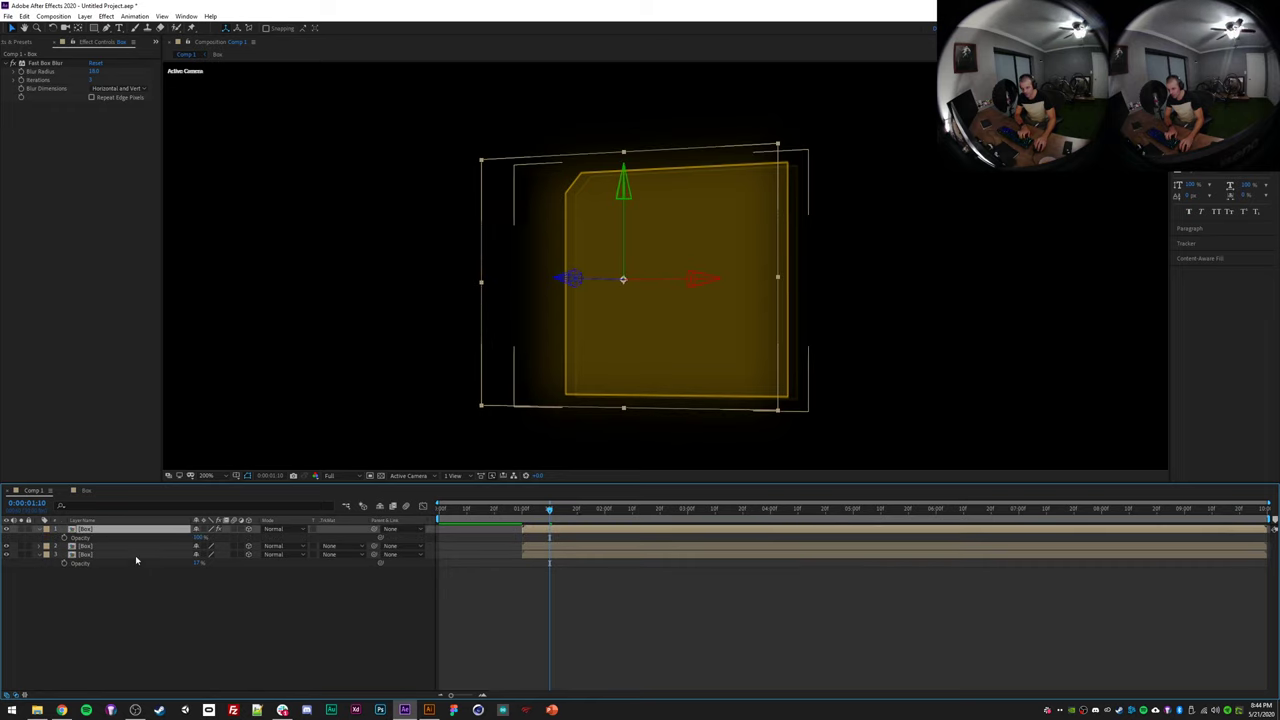
left_click_drag(199, 538, 188, 538)
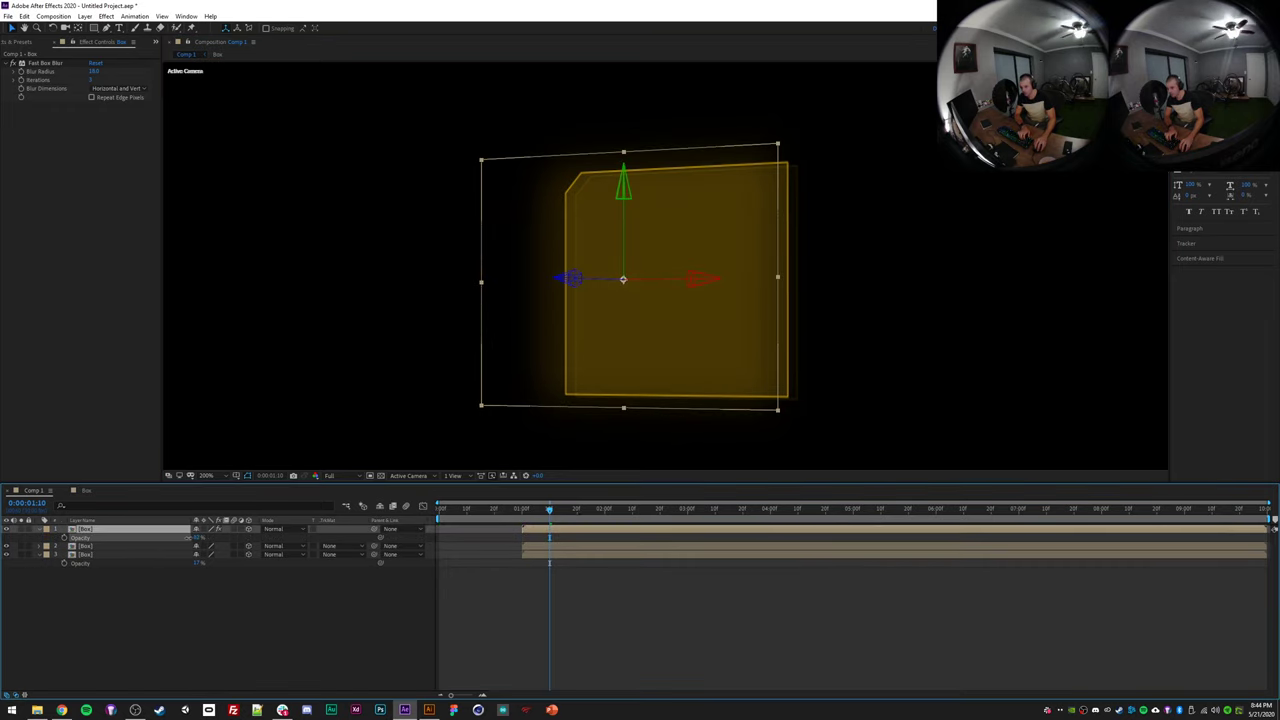
- Play back the opening animation with the blurred glow from just before the one-second mark
left_click_drag(549, 509, 514, 521)
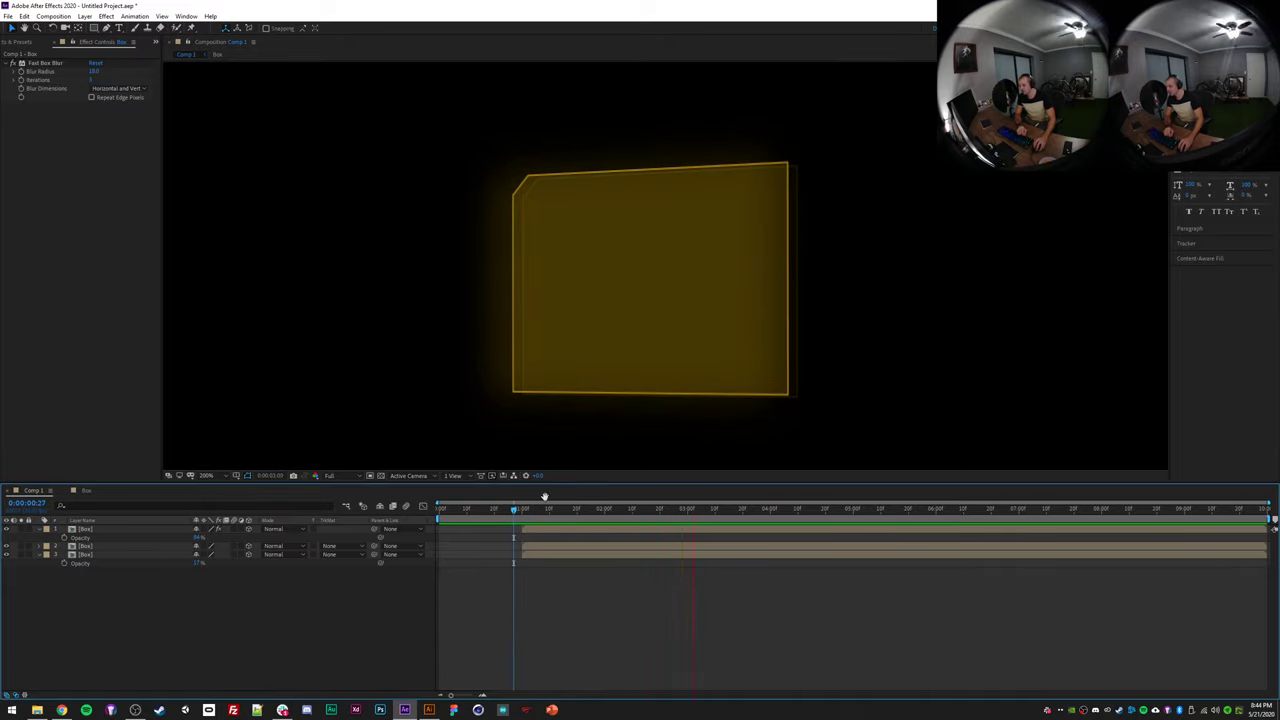
key("space")
mouse_move(519, 510)
left_mouse_down()
mouse_move(532, 513)
mouse_move(518, 521)
left_mouse_up()
key("space")
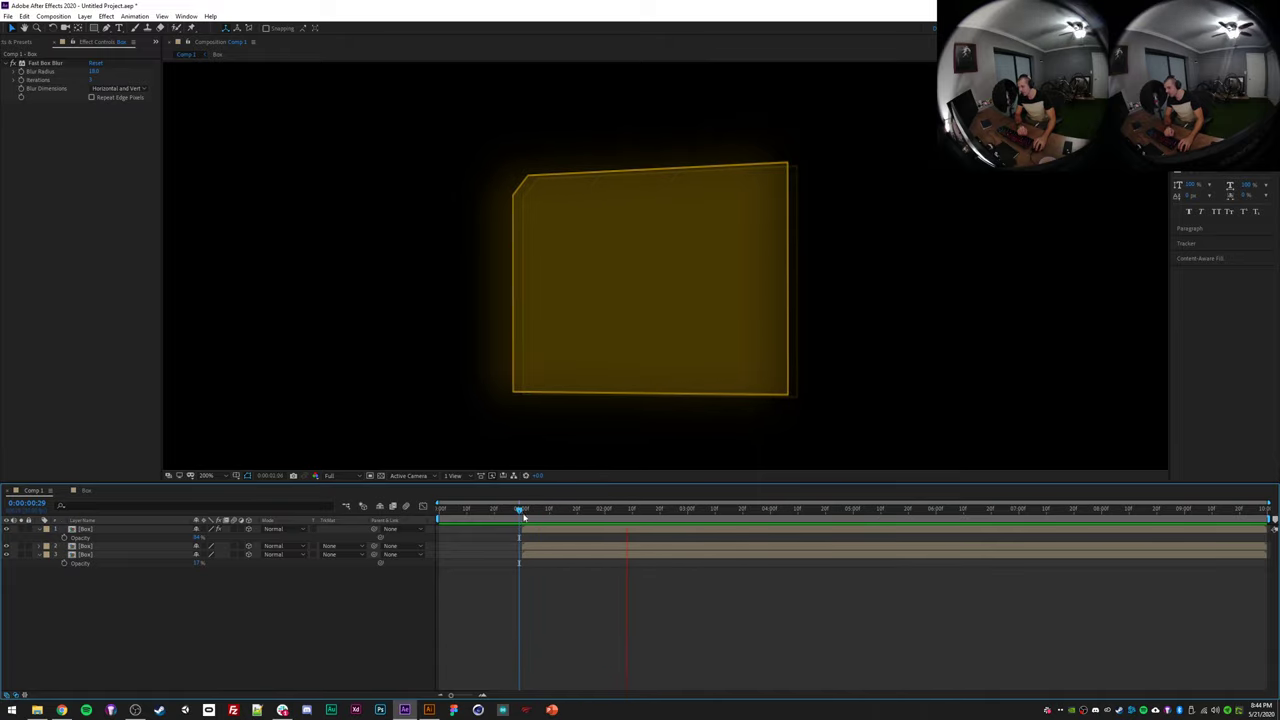
left_click(521, 514)
key("space")
- Import half-life-alyx-courtyard-2160p.jpg and place it in Comp 1 as the background beneath all the Box layers
scroll(630, 350, "down", 4)
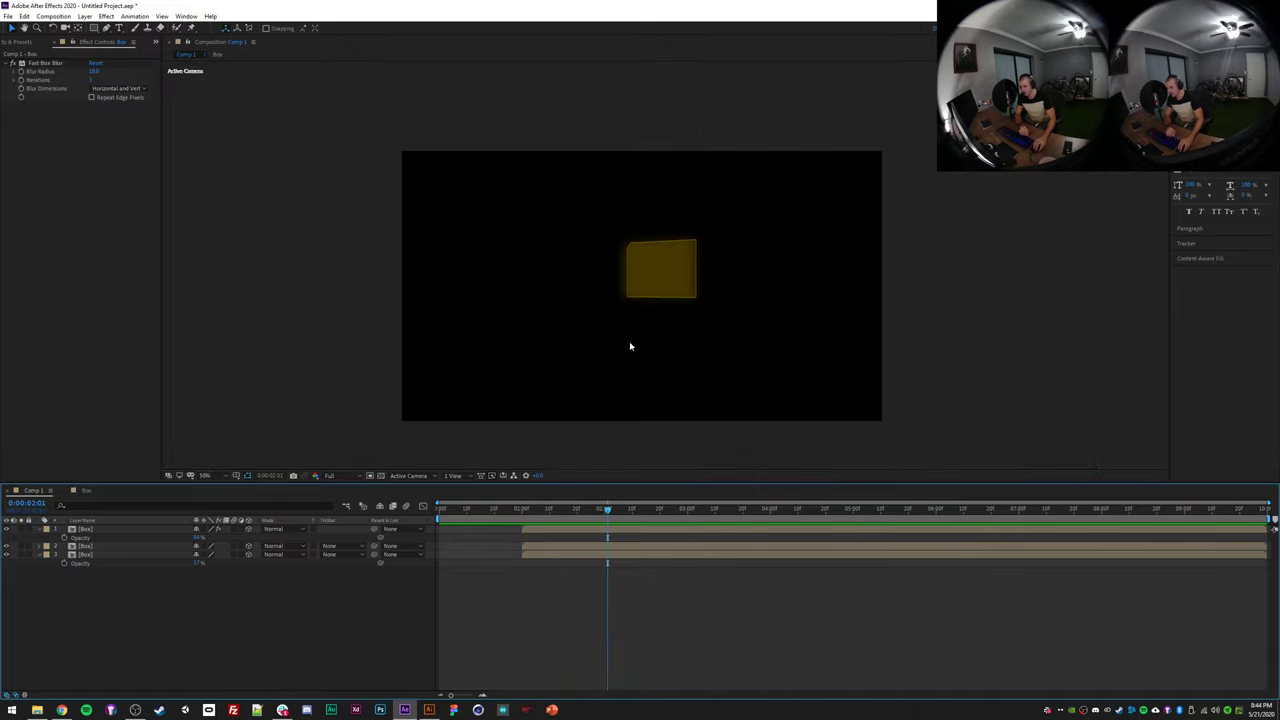
left_click(22, 43)
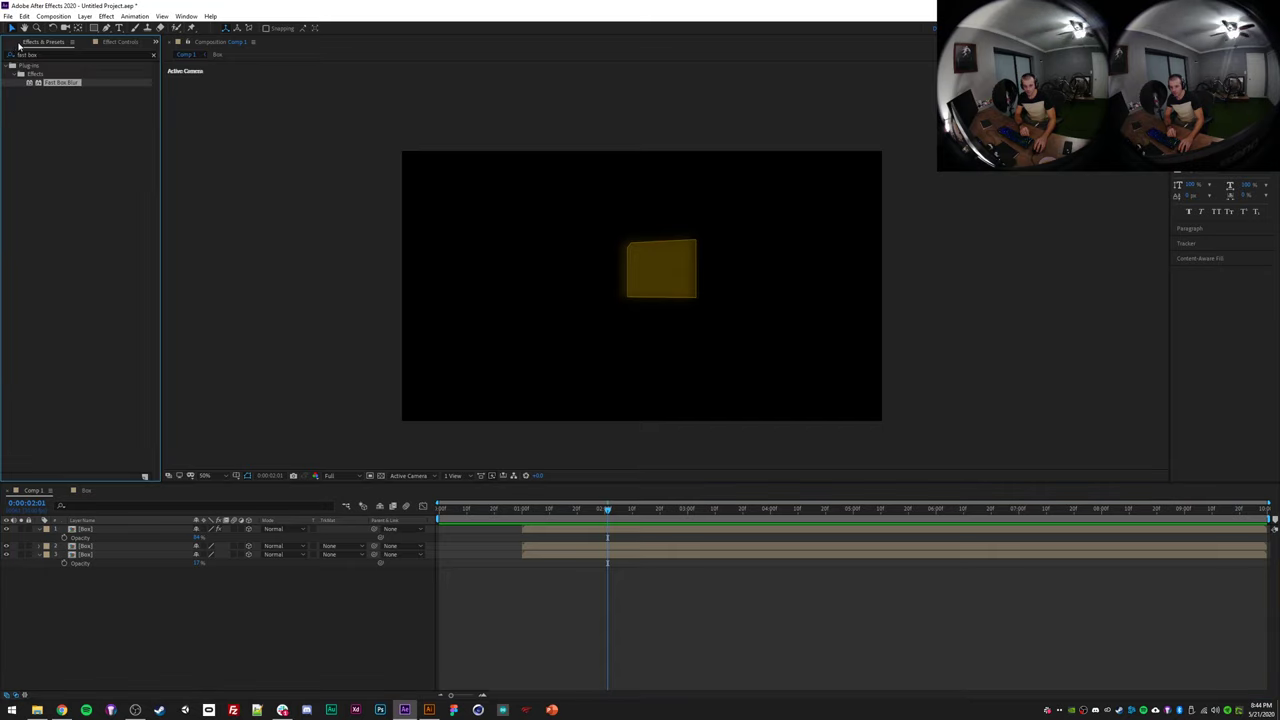
left_click(12, 44)
double_click(86, 234)
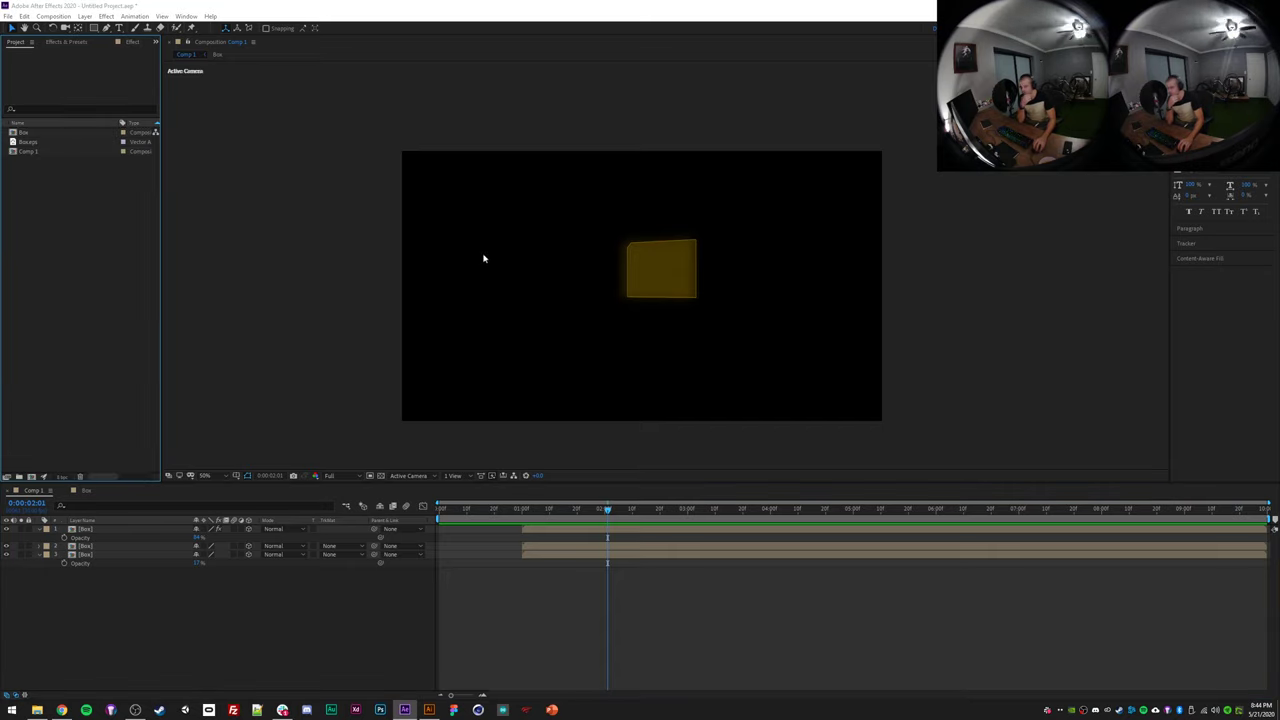
double_click(333, 148)
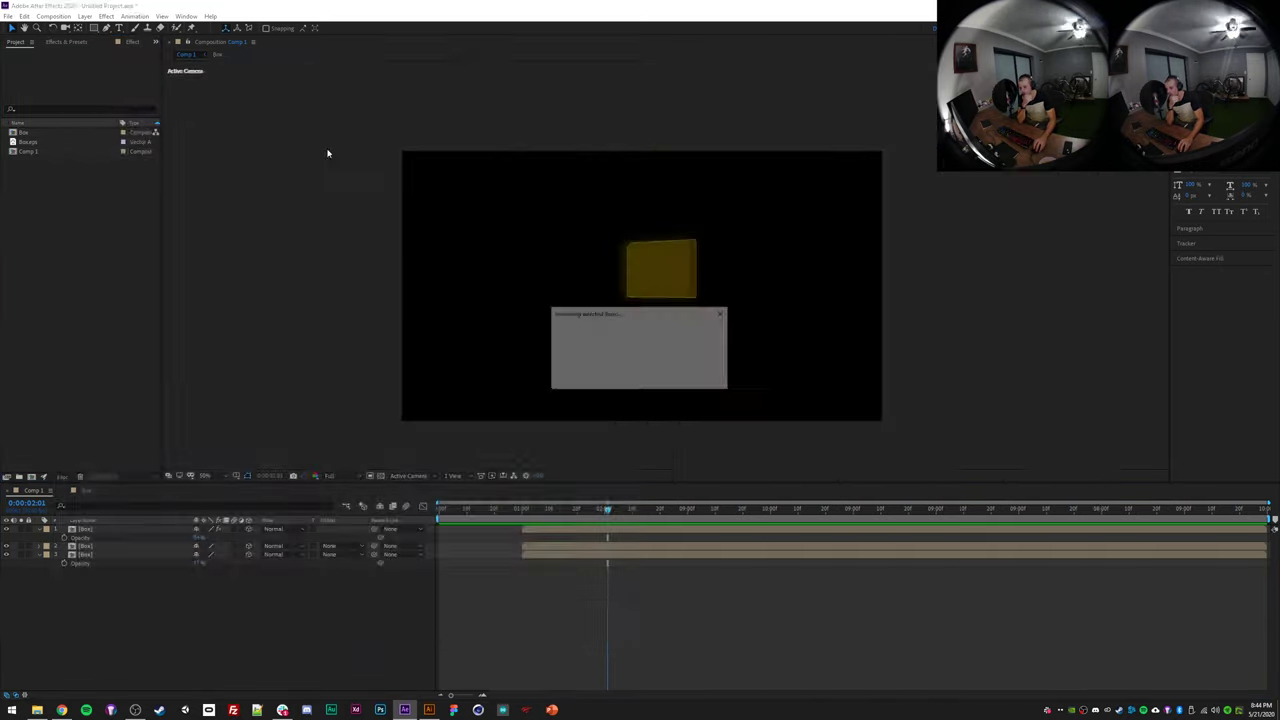
left_click_drag(618, 282, 618, 281)
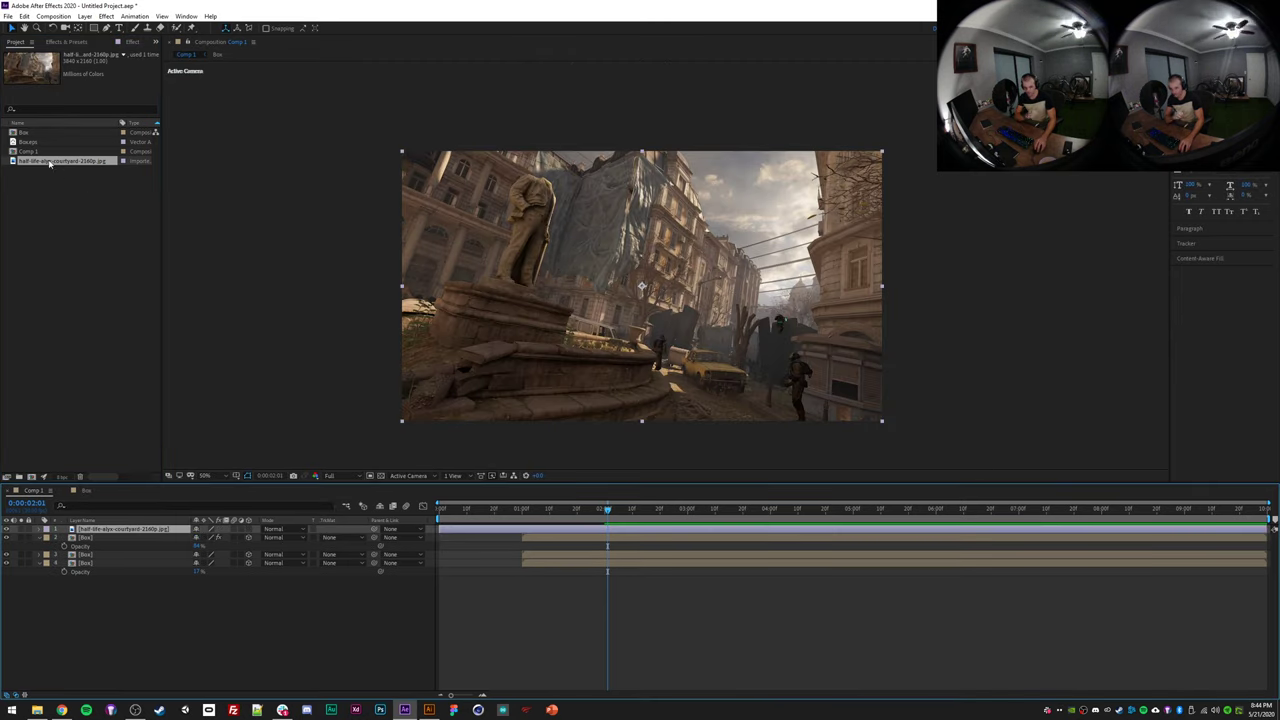
left_click_drag(87, 535, 86, 623)
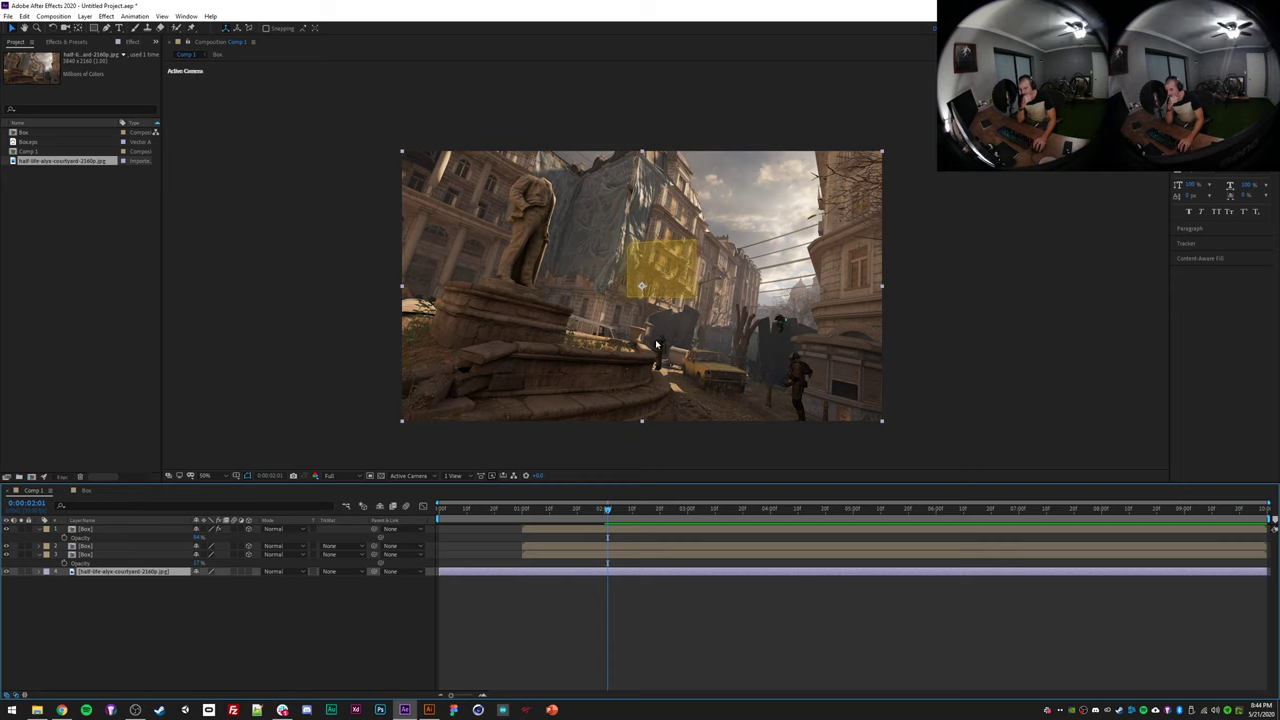
- Move the three Box layers together to the lower-right part of the courtyard image, over the soldier and wall
left_click(569, 530)
left_click(557, 557, "shift")
left_click_drag(656, 247, 810, 421)
key("ctrl+z")
left_click(908, 402)
- Play back the box animation over the courtyard background, starting shortly before the boxes appear
left_click(515, 511)
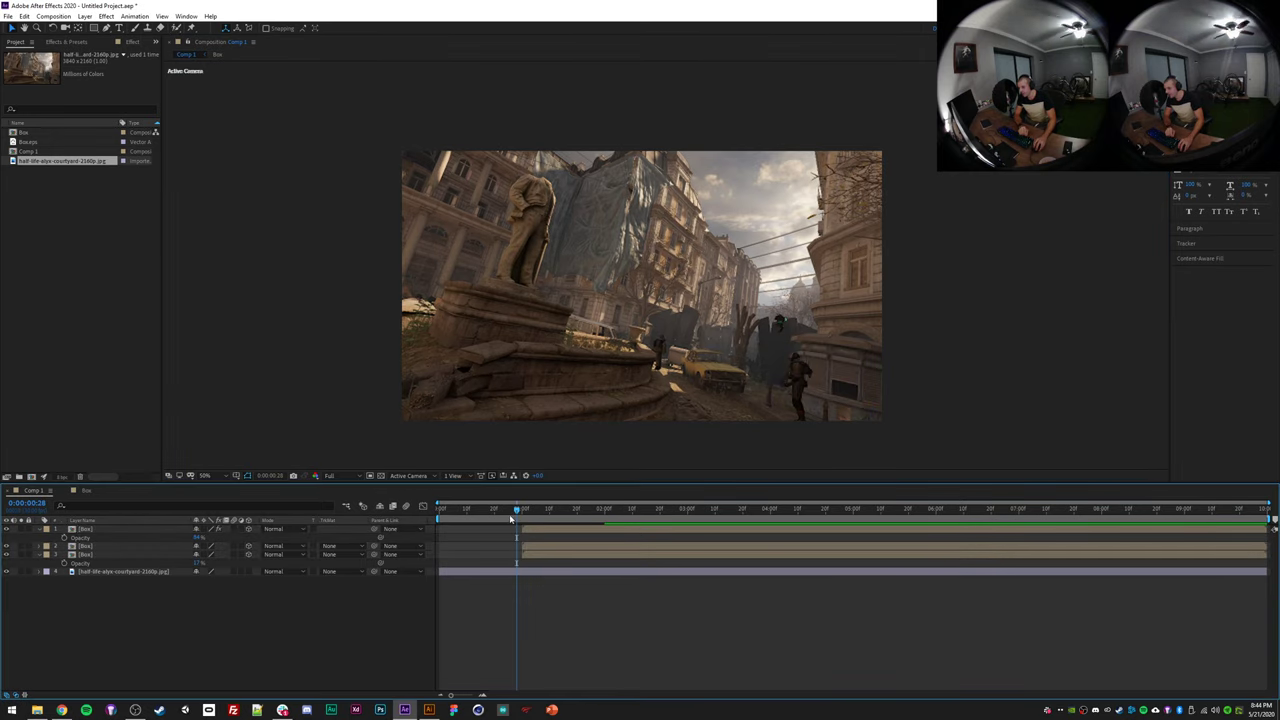
left_click(489, 510)
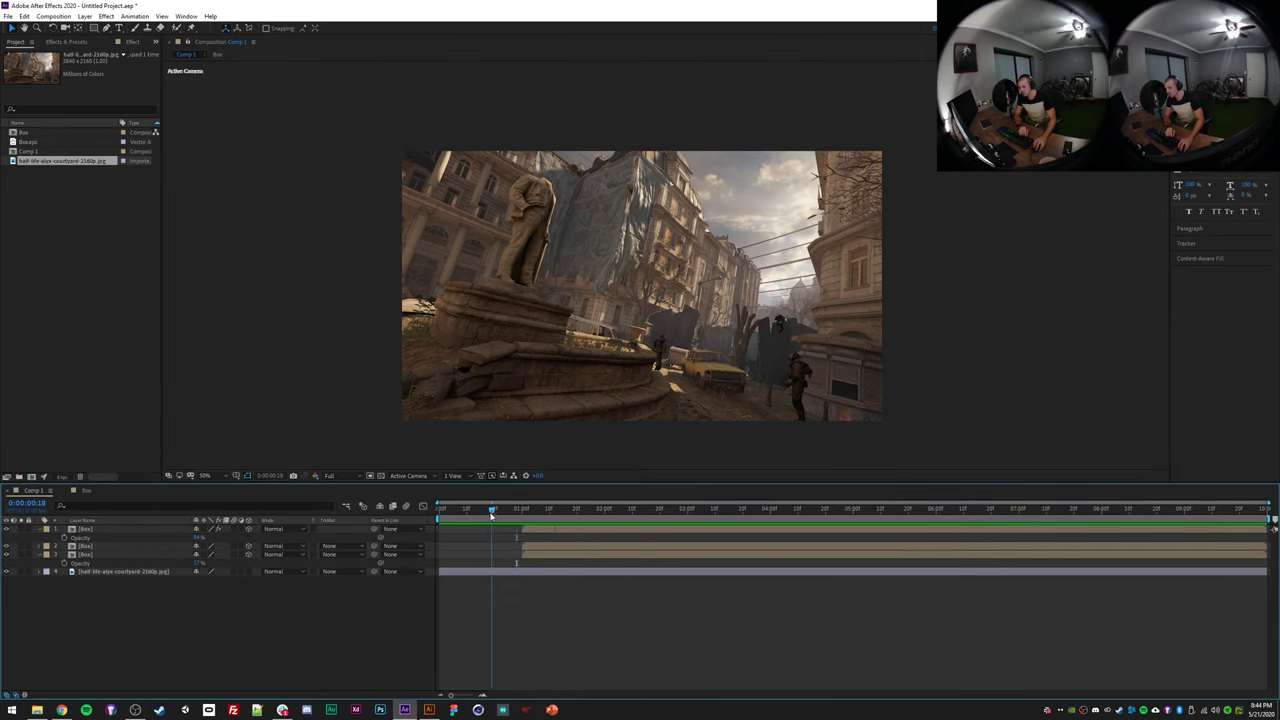
key("space")
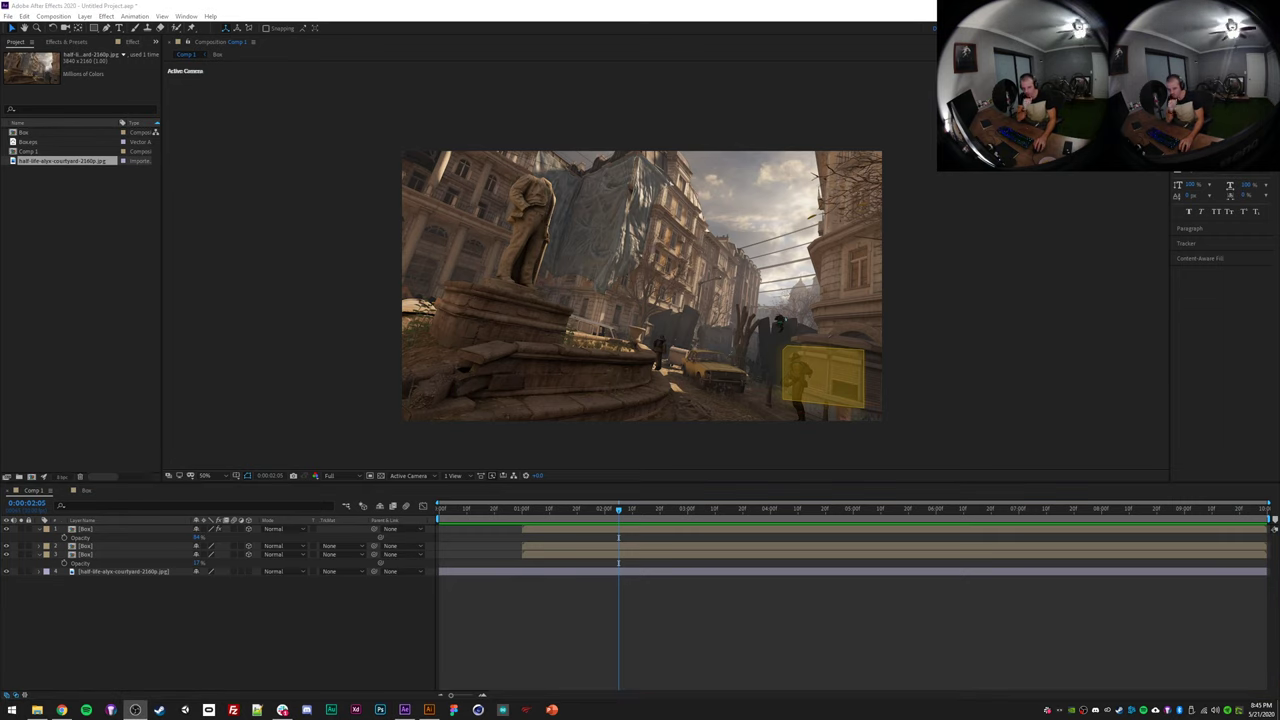
left_click(513, 509)
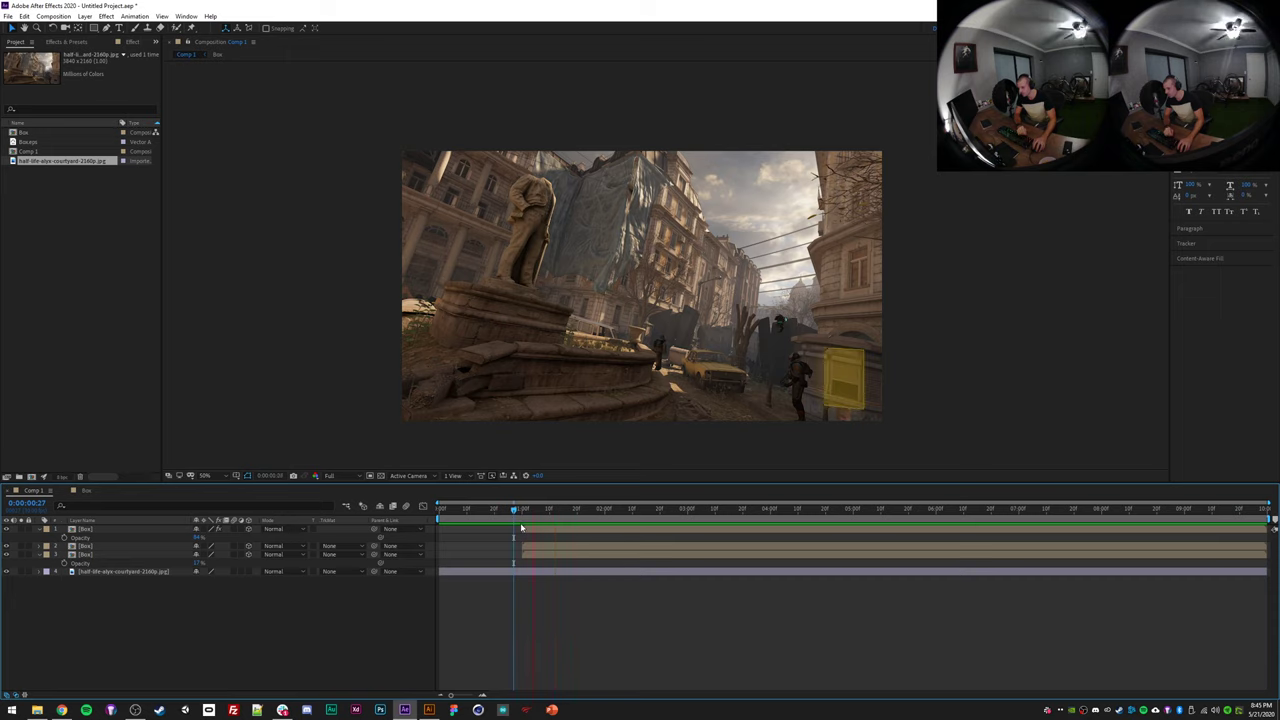
key("space")
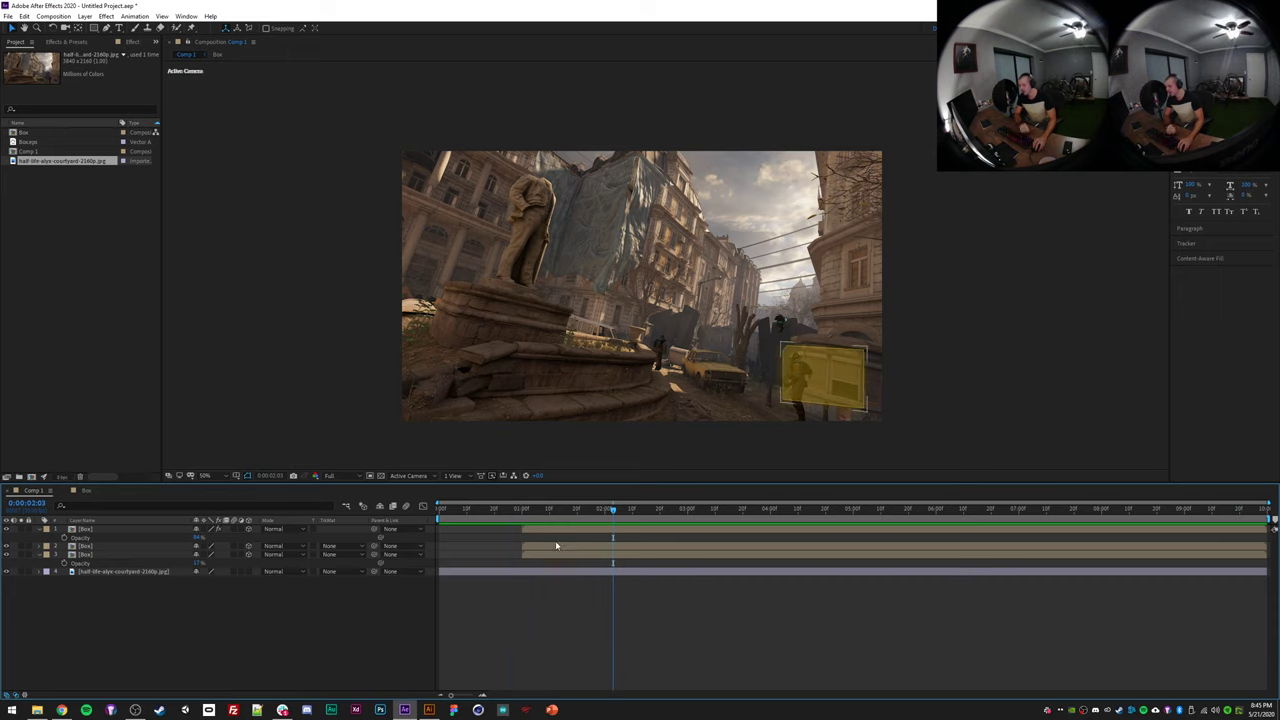
- Open the Box composition, collapse the Box Outlines properties and scrub through the opening to 0:00:01:07
left_click(545, 531)
double_click(545, 531)
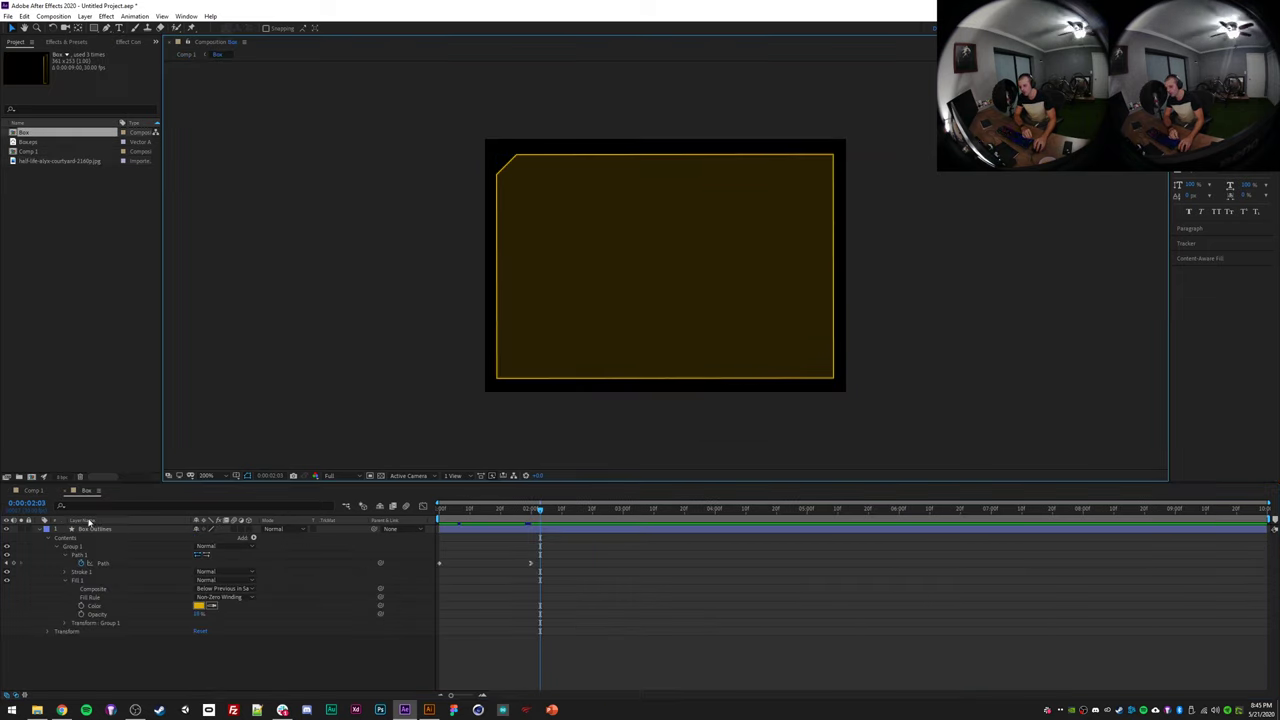
left_click(39, 529)
left_click(452, 510)
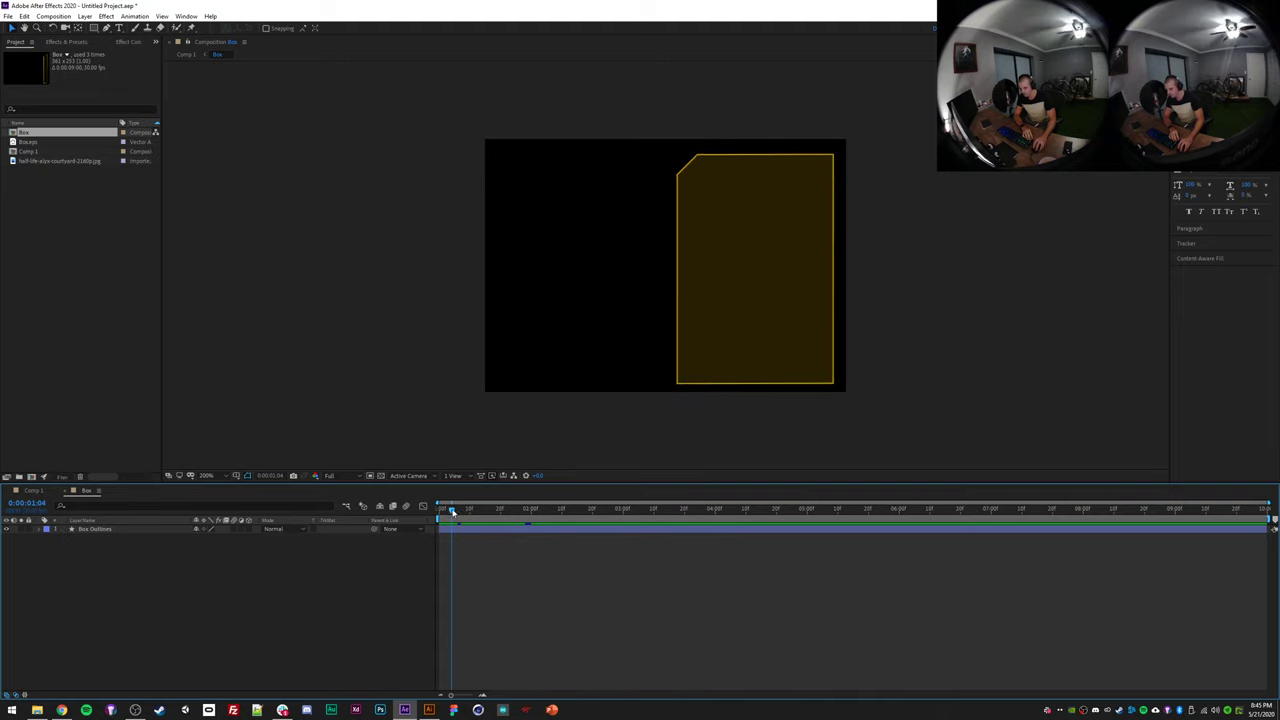
left_click_drag(455, 510, 461, 510)
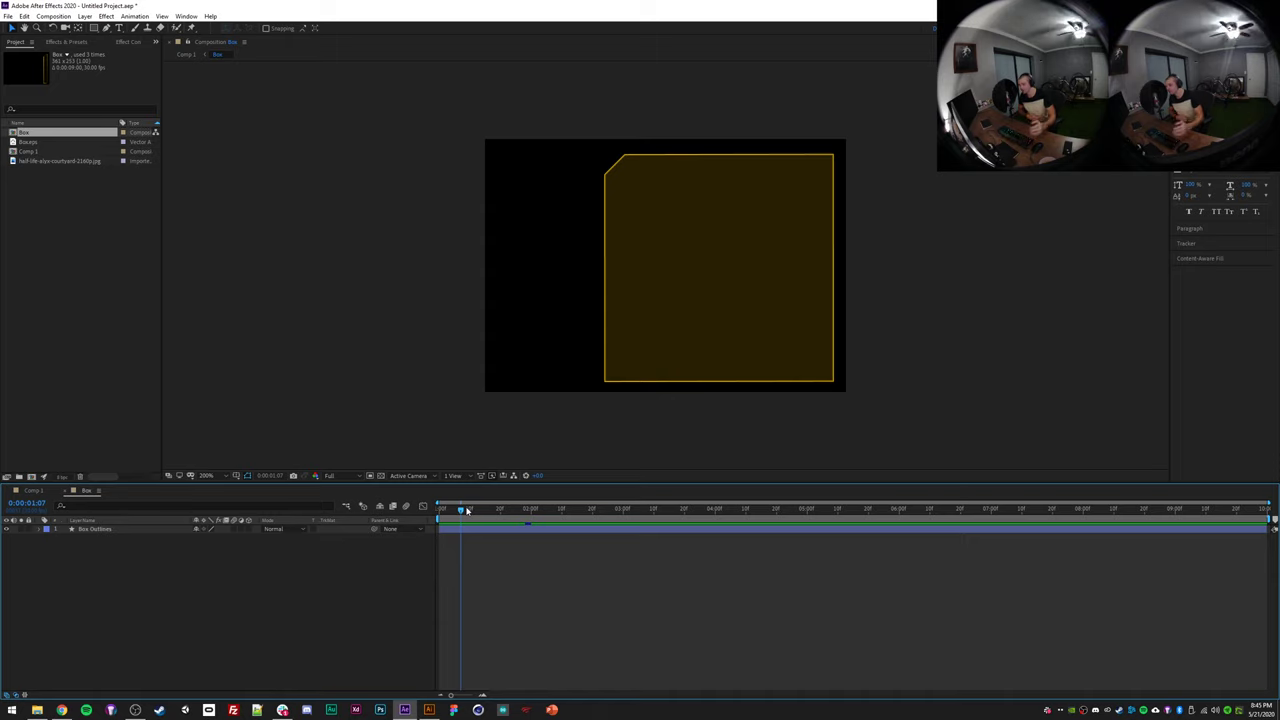
- Set the Box composition's current time to 0:00:02:04 and add a new empty shape layer
right_click(474, 558)
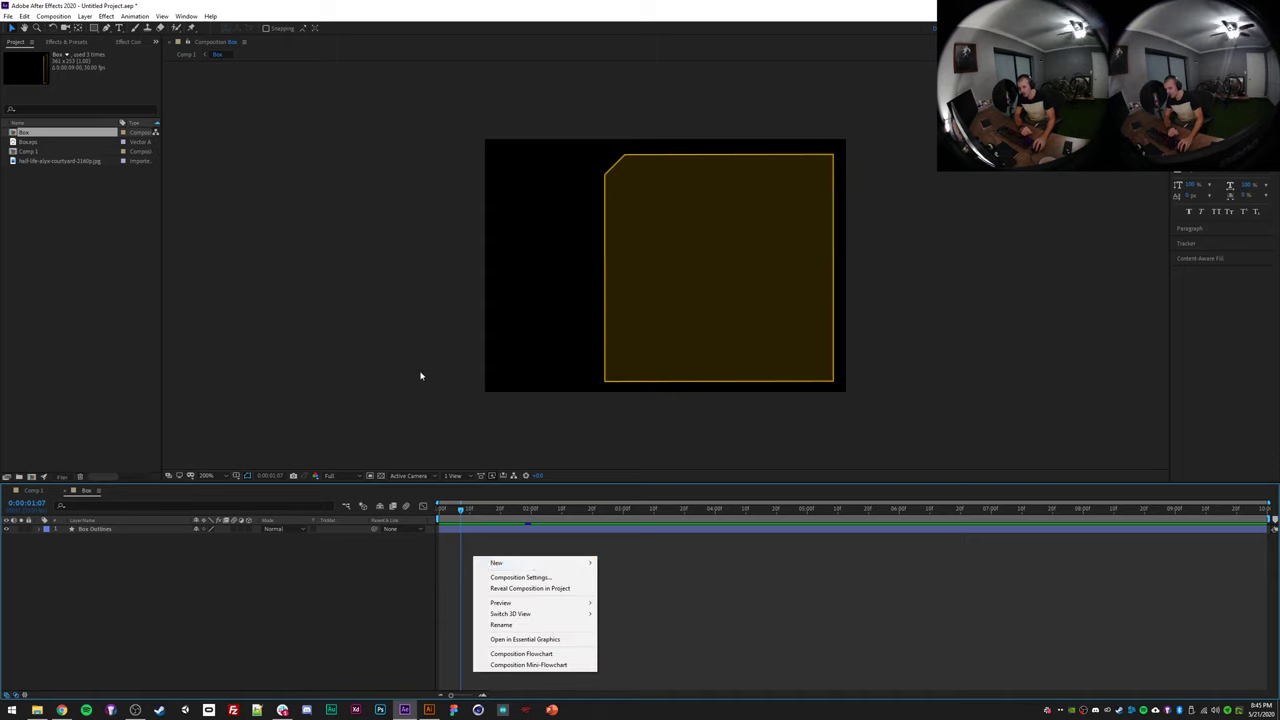
right_click(419, 262)
left_click(419, 281)
left_click_drag(449, 512, 543, 510)
right_click(440, 291)
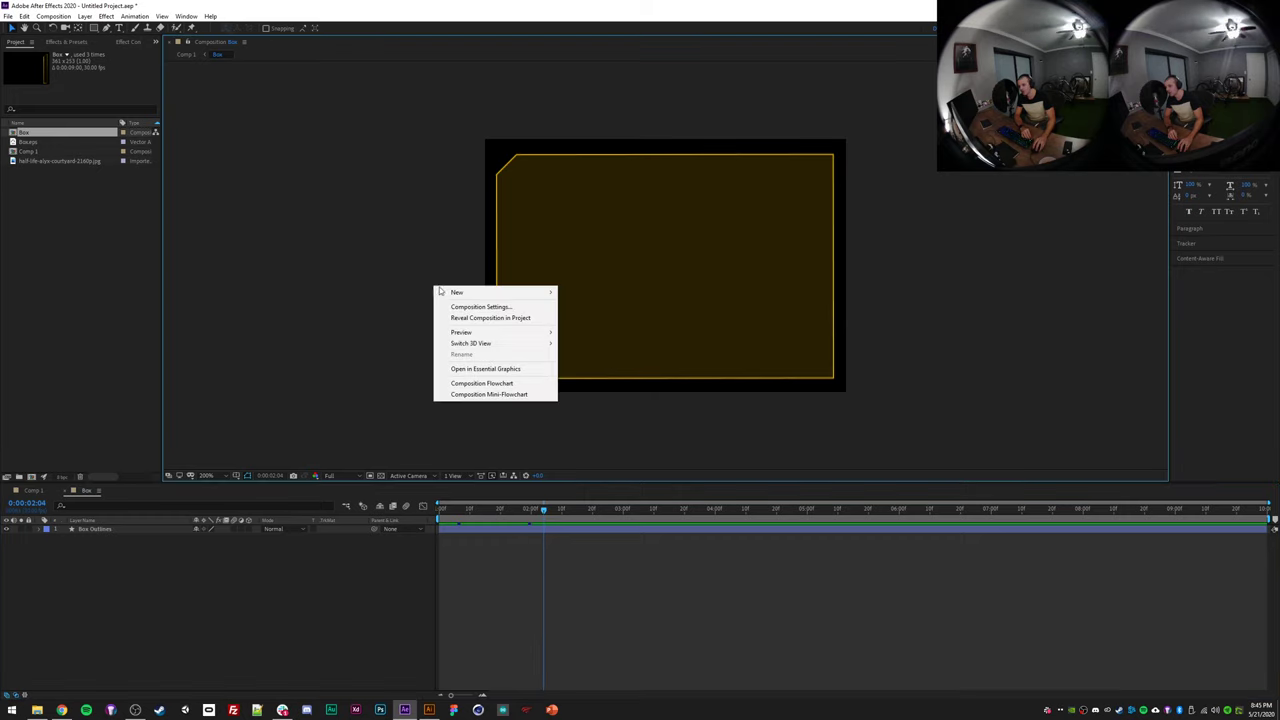
mouse_move(459, 295)
left_click(588, 361)
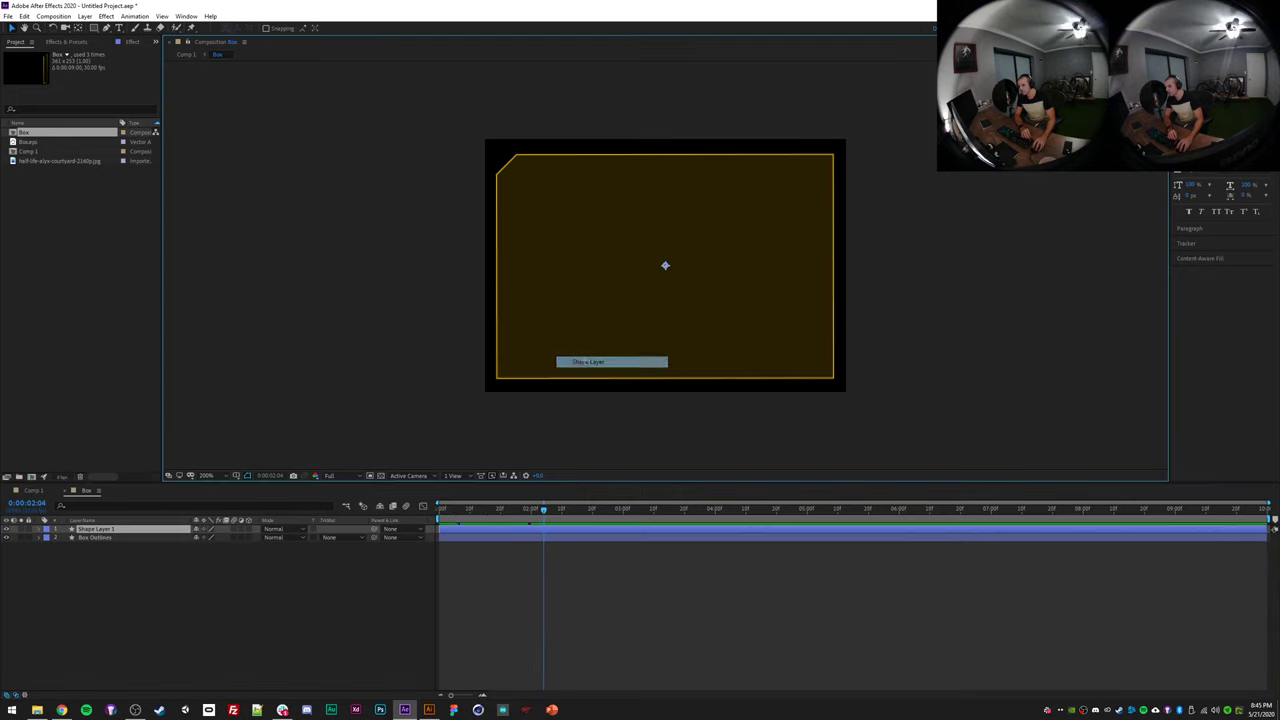
- Draw a wide white rectangle across the upper part of the box on the shape layer and expand its properties
mouse_move(821, 169)
left_mouse_down()
mouse_move(757, 220)
mouse_move(517, 220)
mouse_move(509, 203)
mouse_move(511, 224)
mouse_move(519, 217)
mouse_move(507, 216)
left_mouse_up()
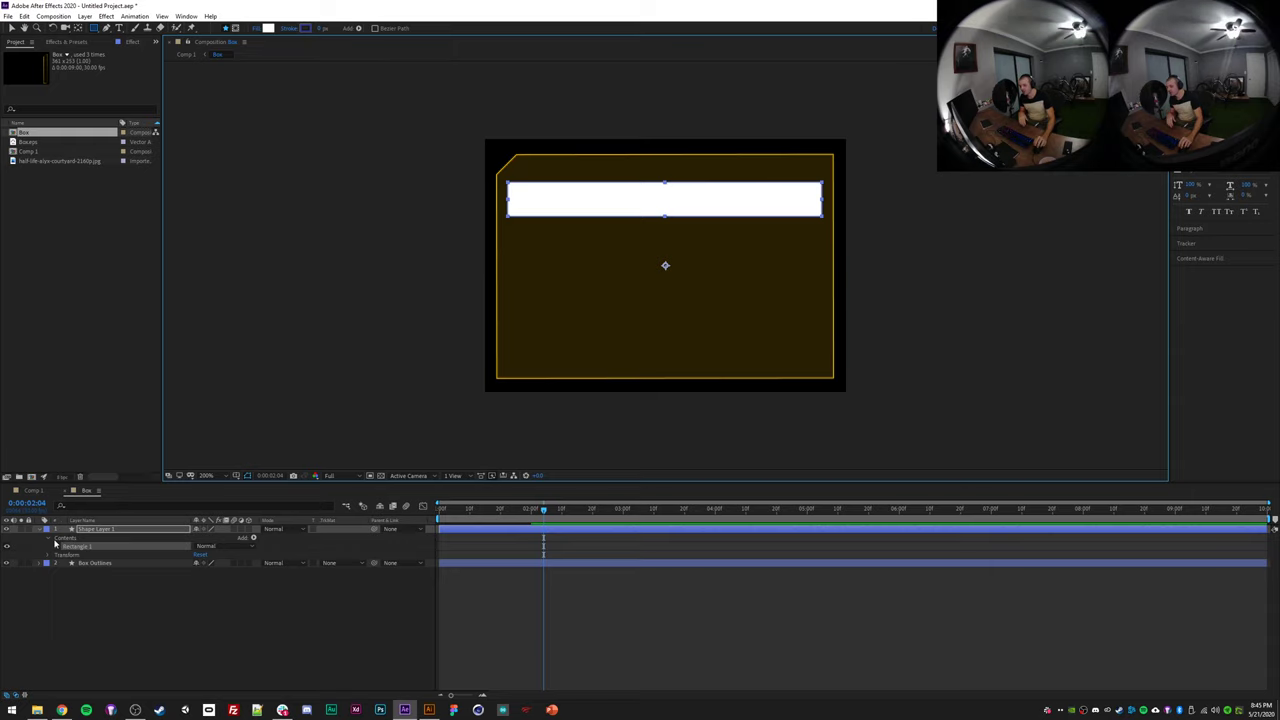
left_click(66, 548)
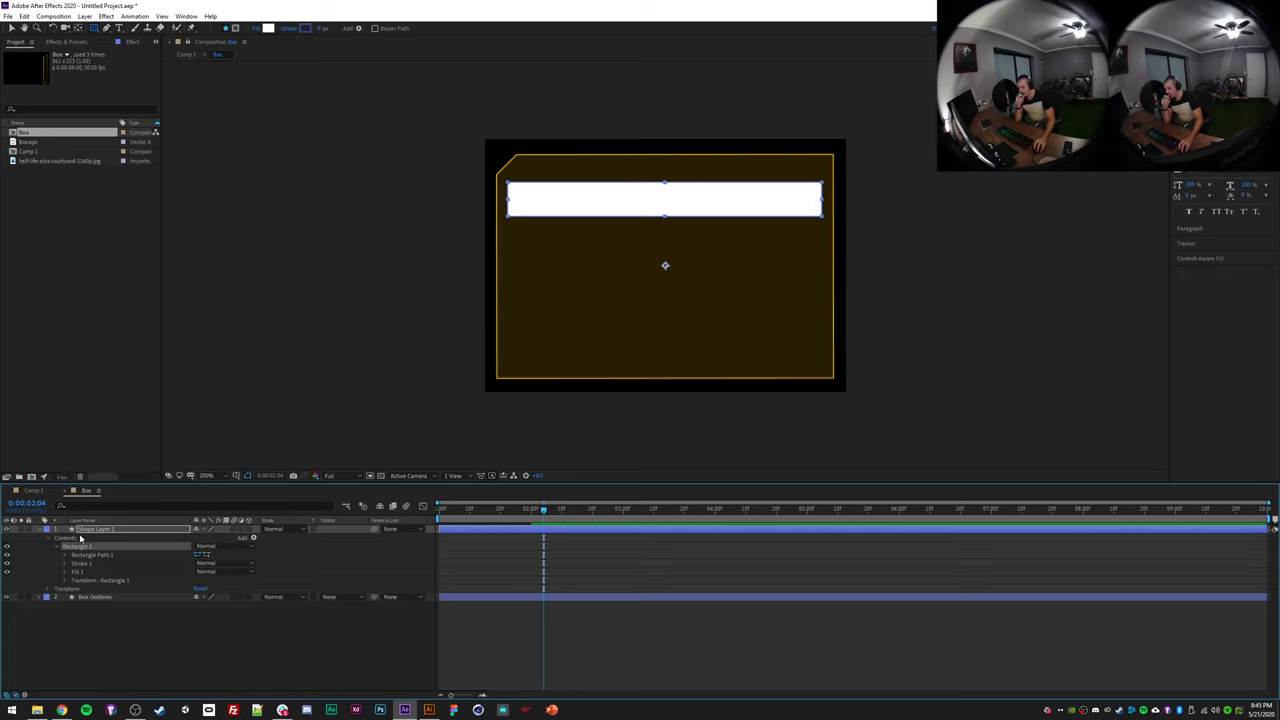
left_click(97, 530)
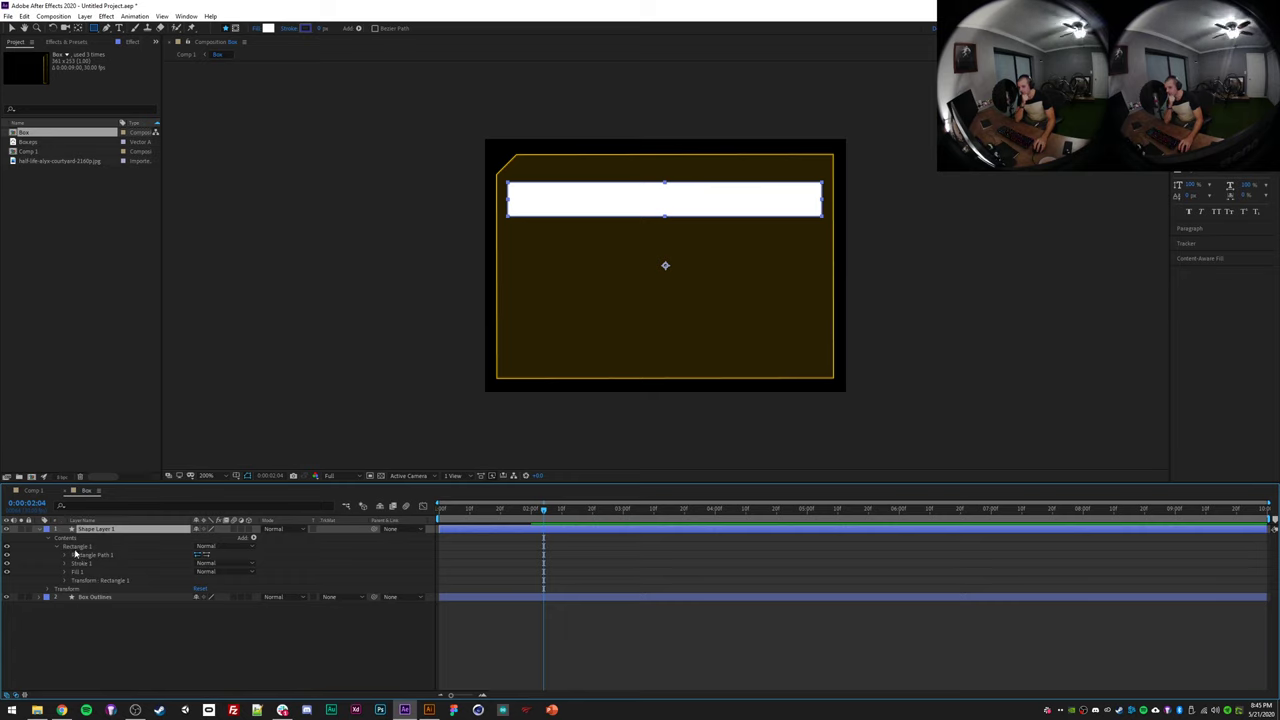
- Convert the white bar's rectangle path to a Bezier path and expand it to its Path property
left_click(88, 556)
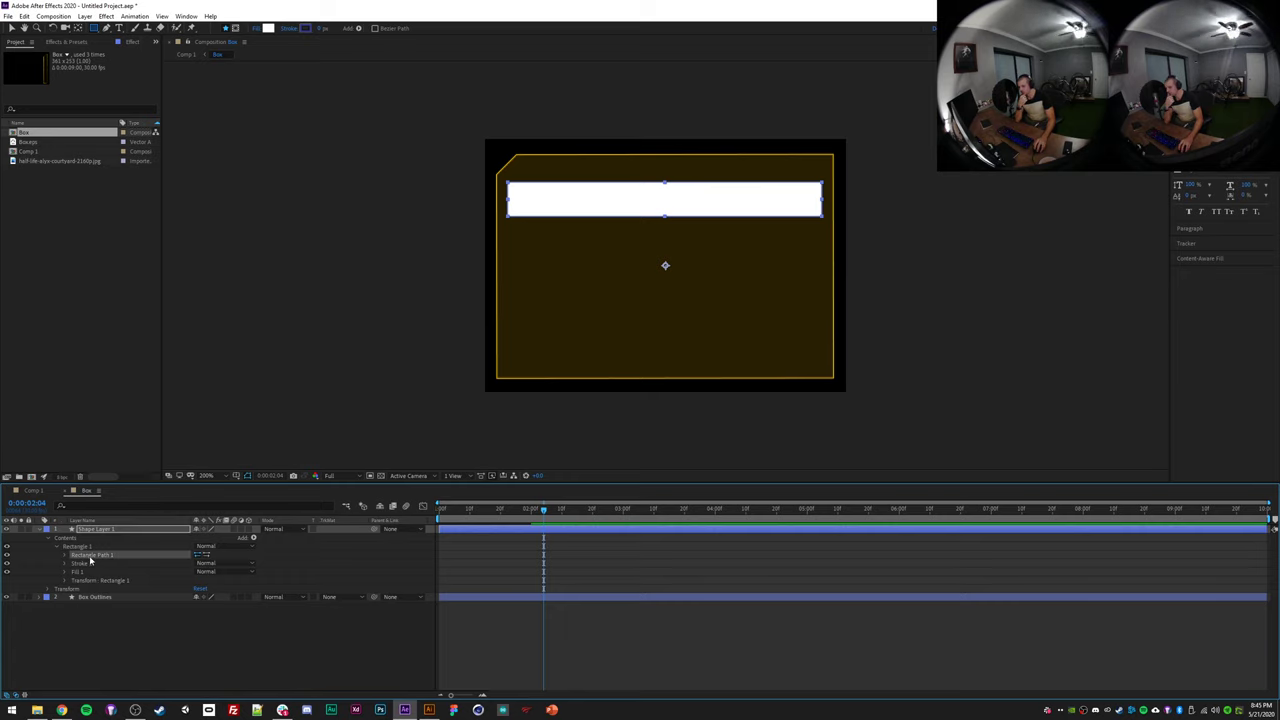
right_click(86, 560)
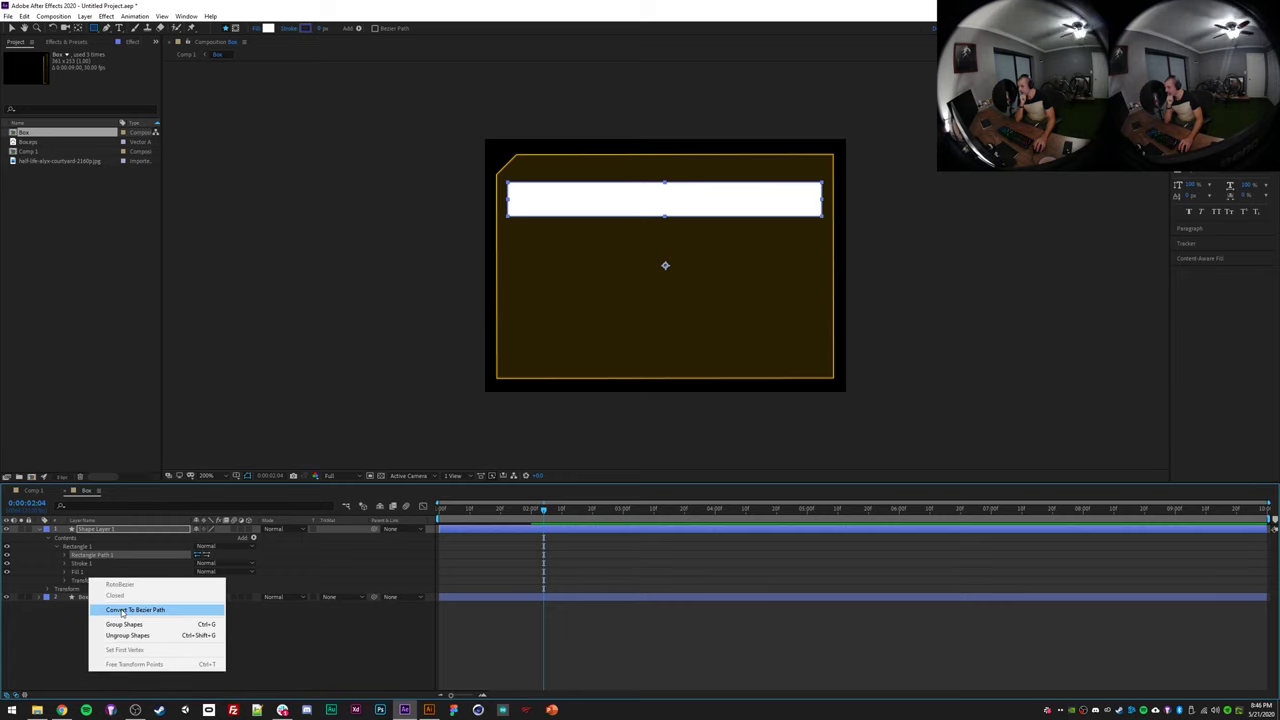
left_click(123, 610)
left_click(65, 556)
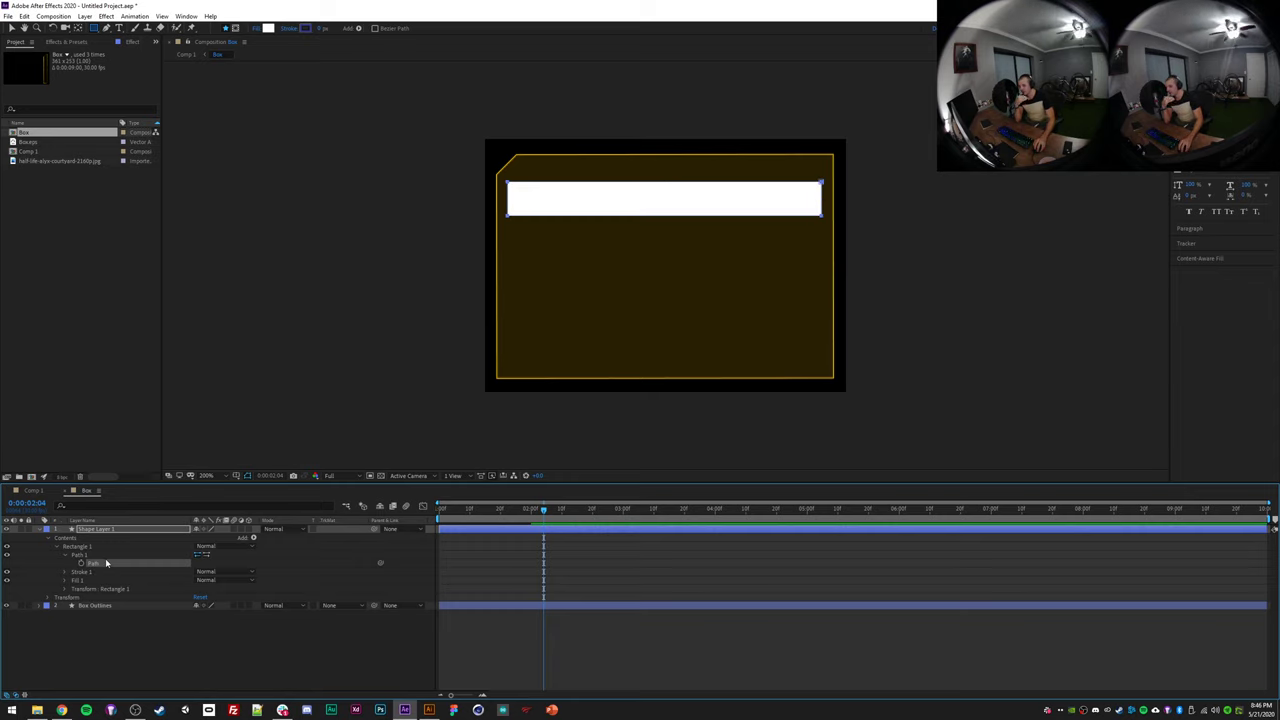
left_click(104, 557)
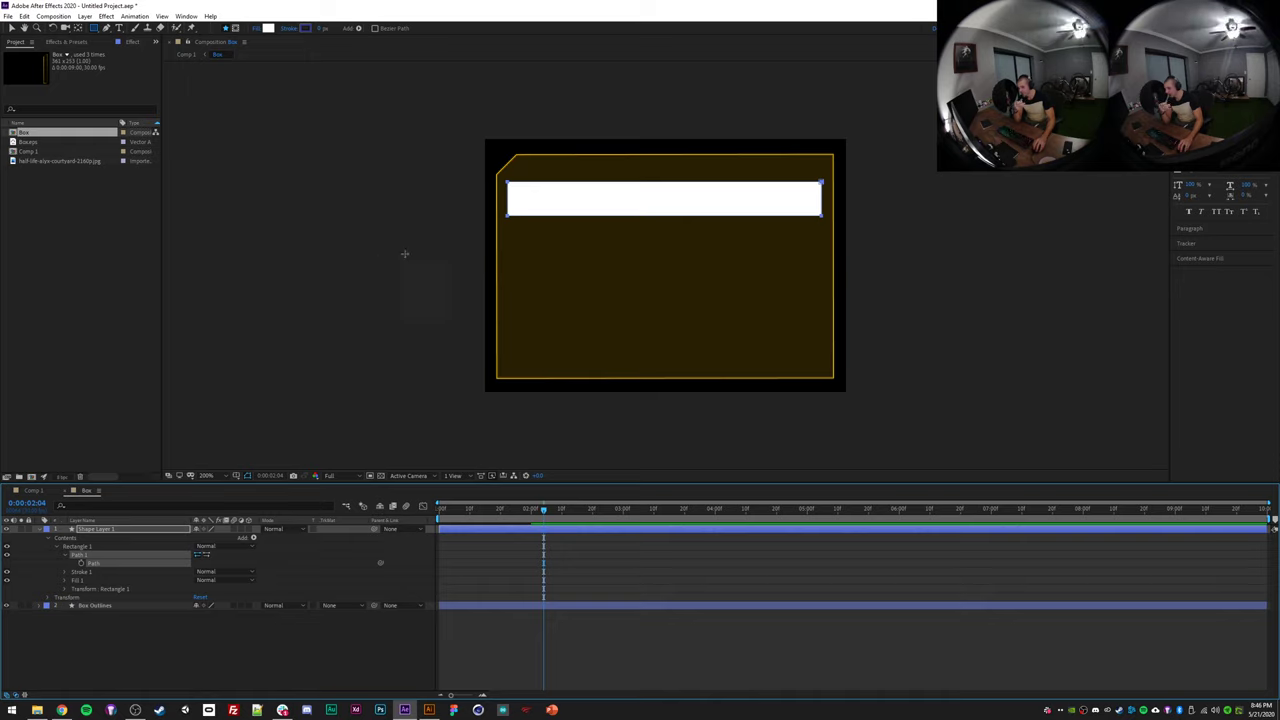
- Reveal the Box Outlines keyframes and trim the start of Shape Layer 1 to 0:00:01:10
left_click(490, 607)
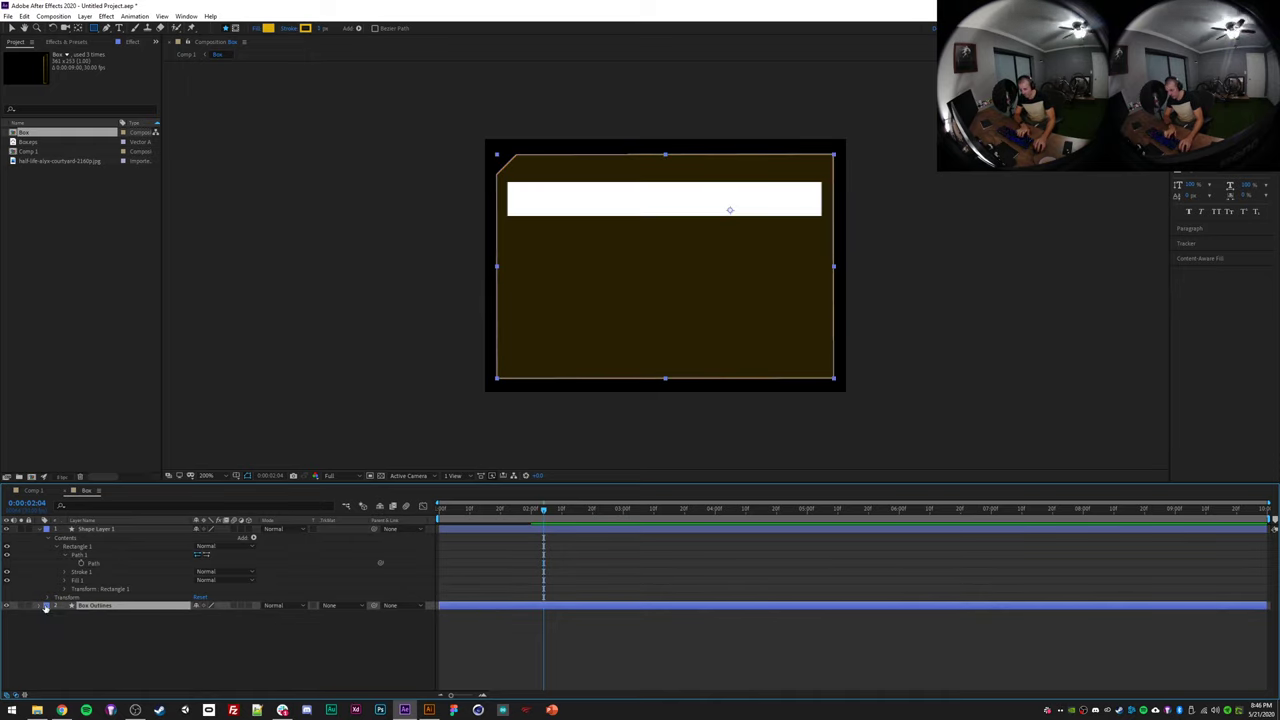
key("u")
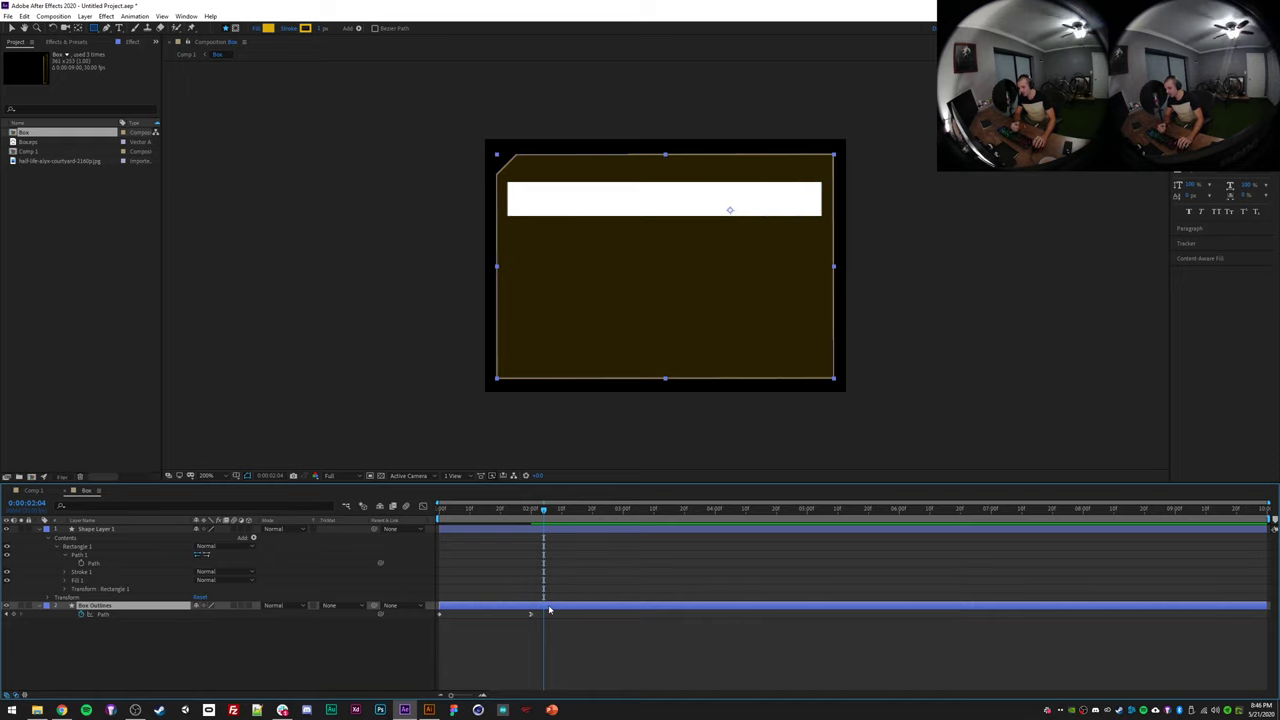
left_click_drag(482, 518, 470, 541)
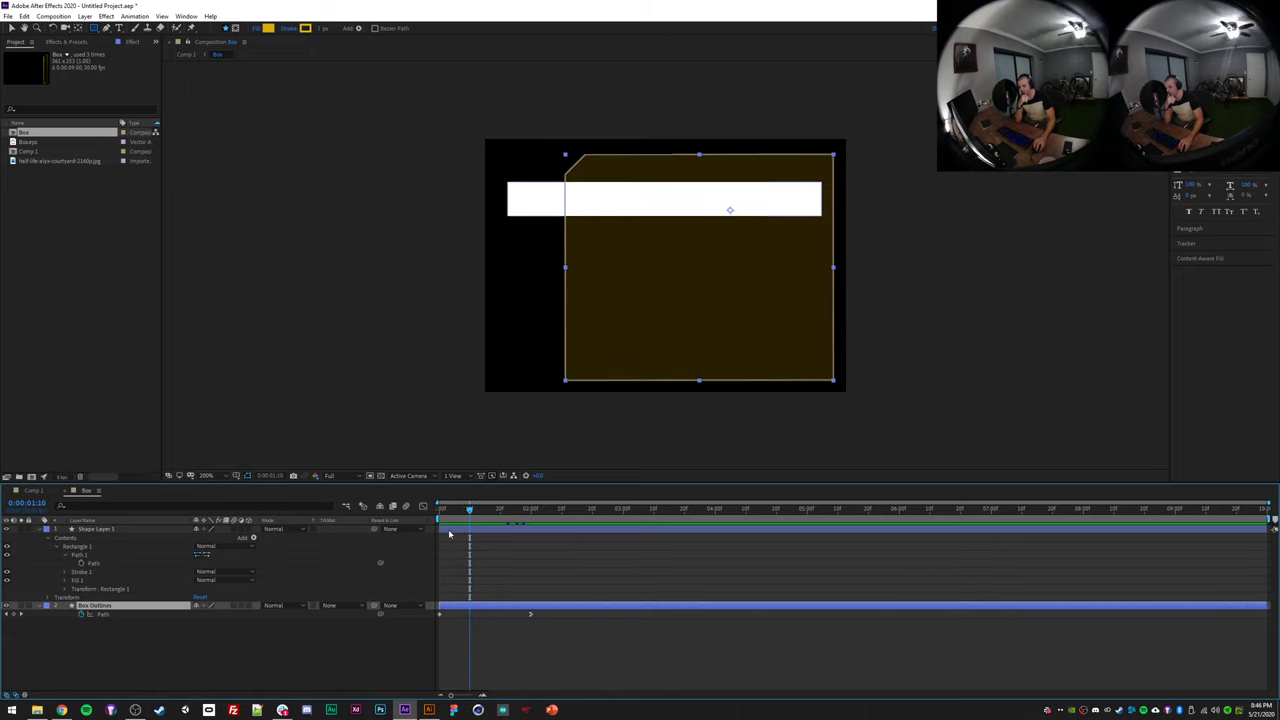
left_click(453, 533)
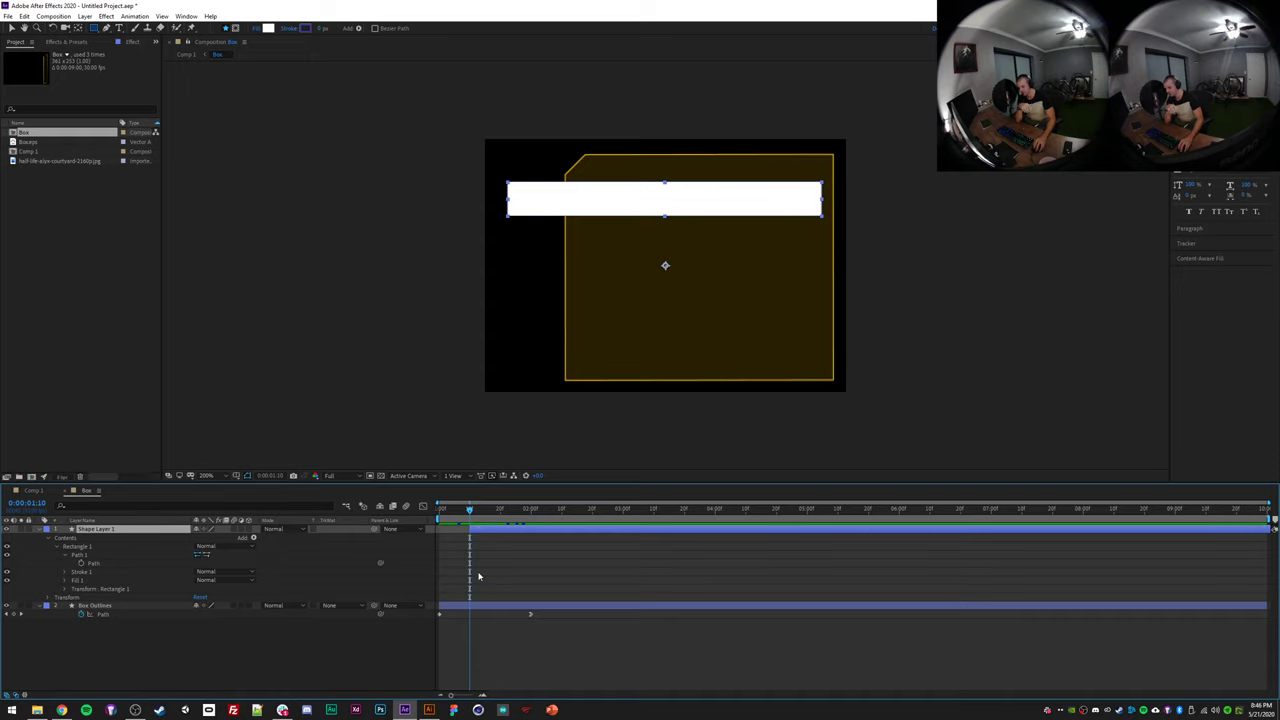
- Keyframe the bar's path at 0:00:01:10 and 0:00:02:03, narrowing the bar to a thin sliver at its right end on the first keyframe
left_click(102, 563)
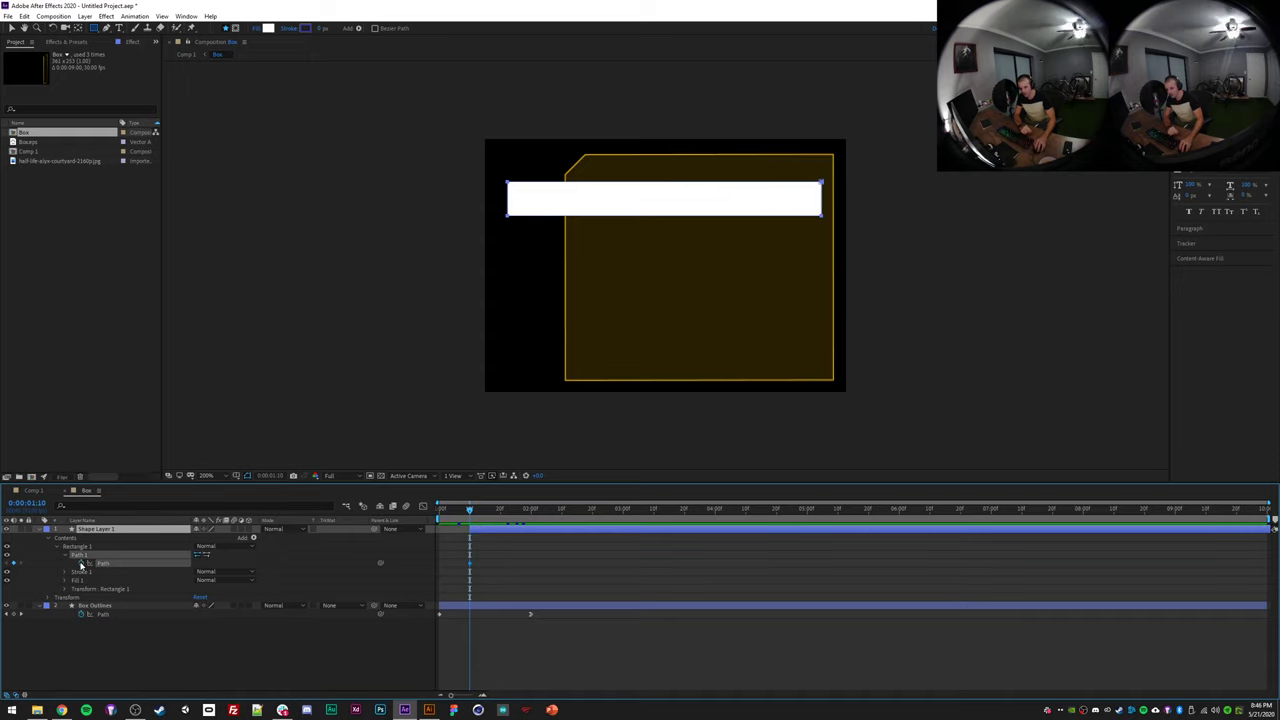
left_click_drag(470, 510, 540, 510)
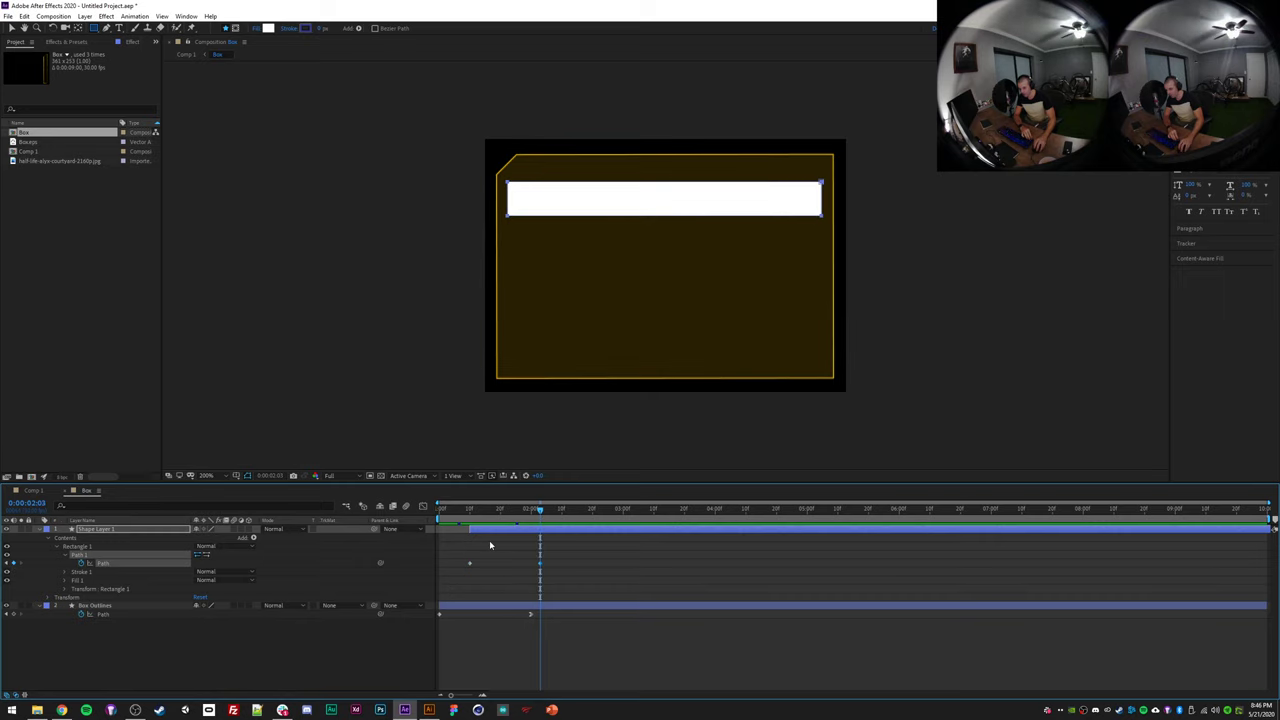
left_click(469, 510)
left_click_drag(484, 147, 526, 252)
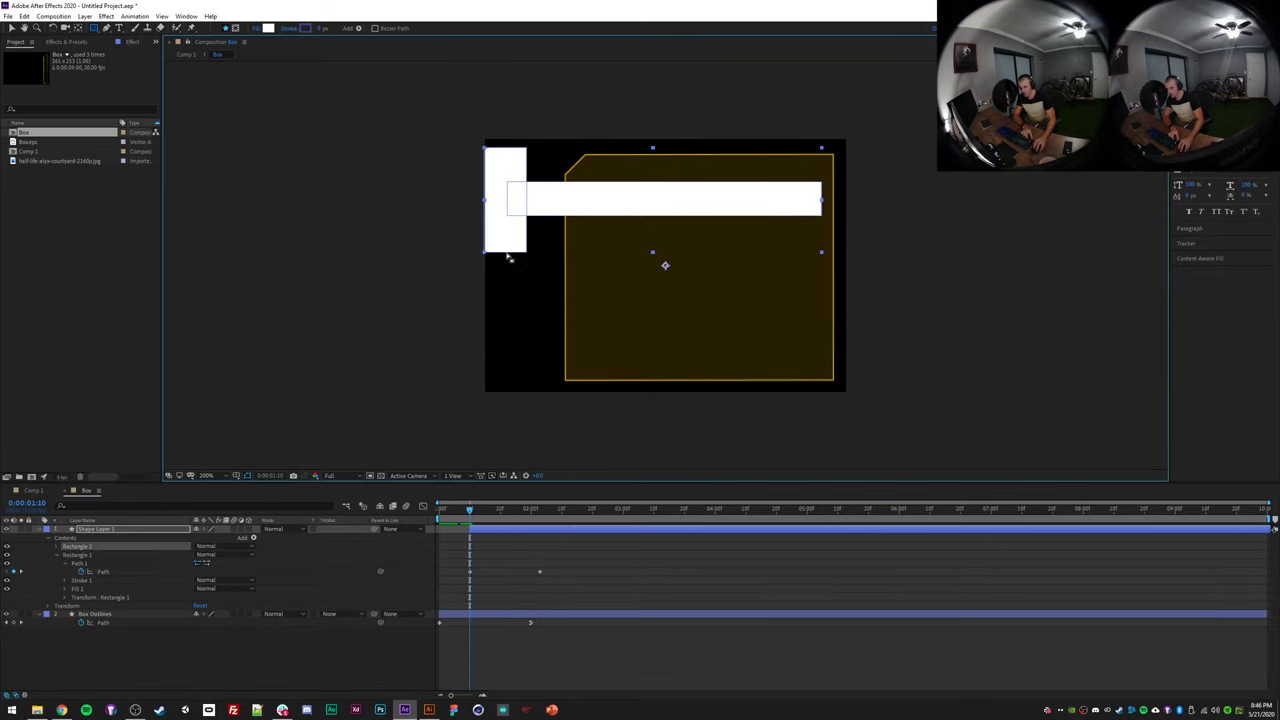
key("ctrl+z")
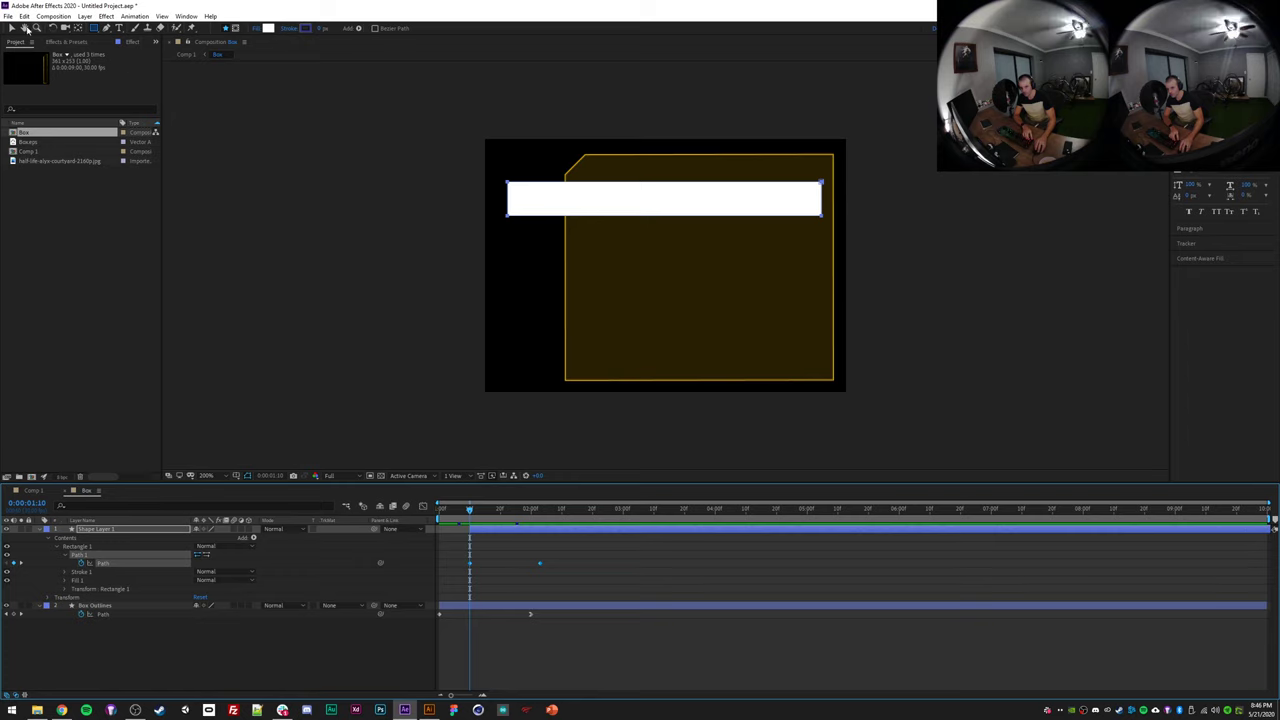
left_click(12, 28)
left_click_drag(489, 170, 817, 214)
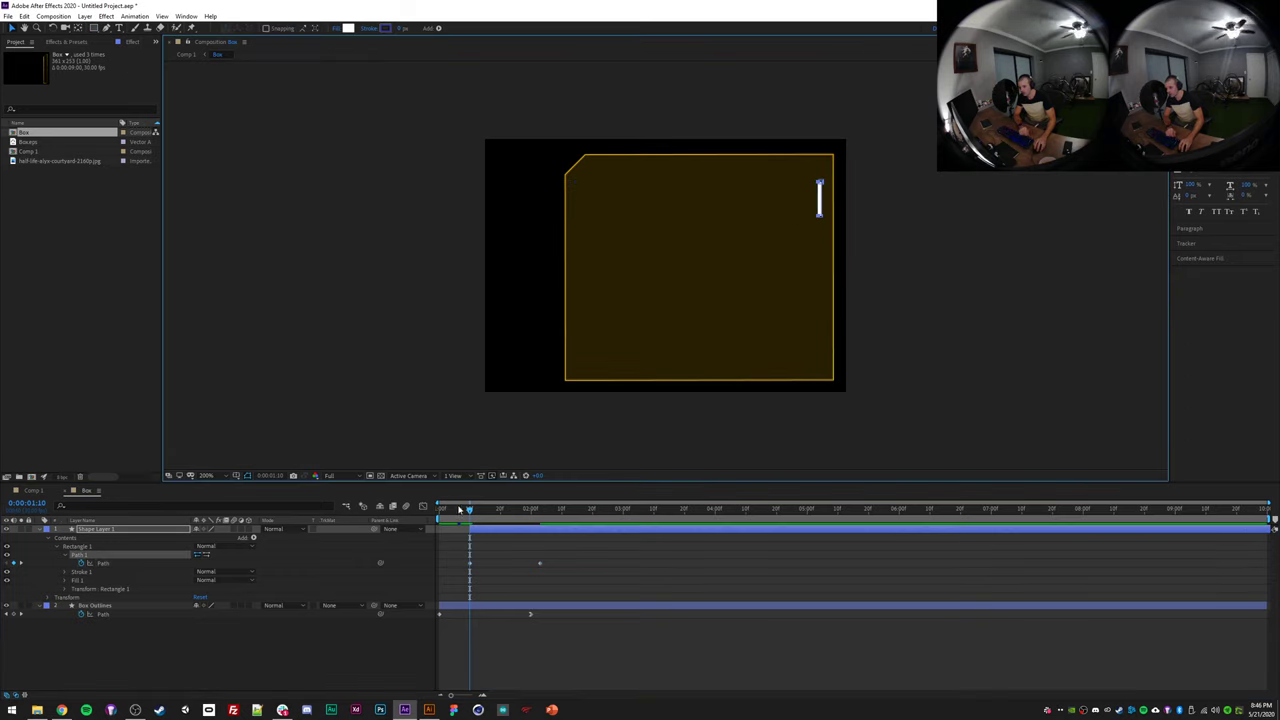
- Play back the Box composition to check how the white bar grows across the box
key("space")
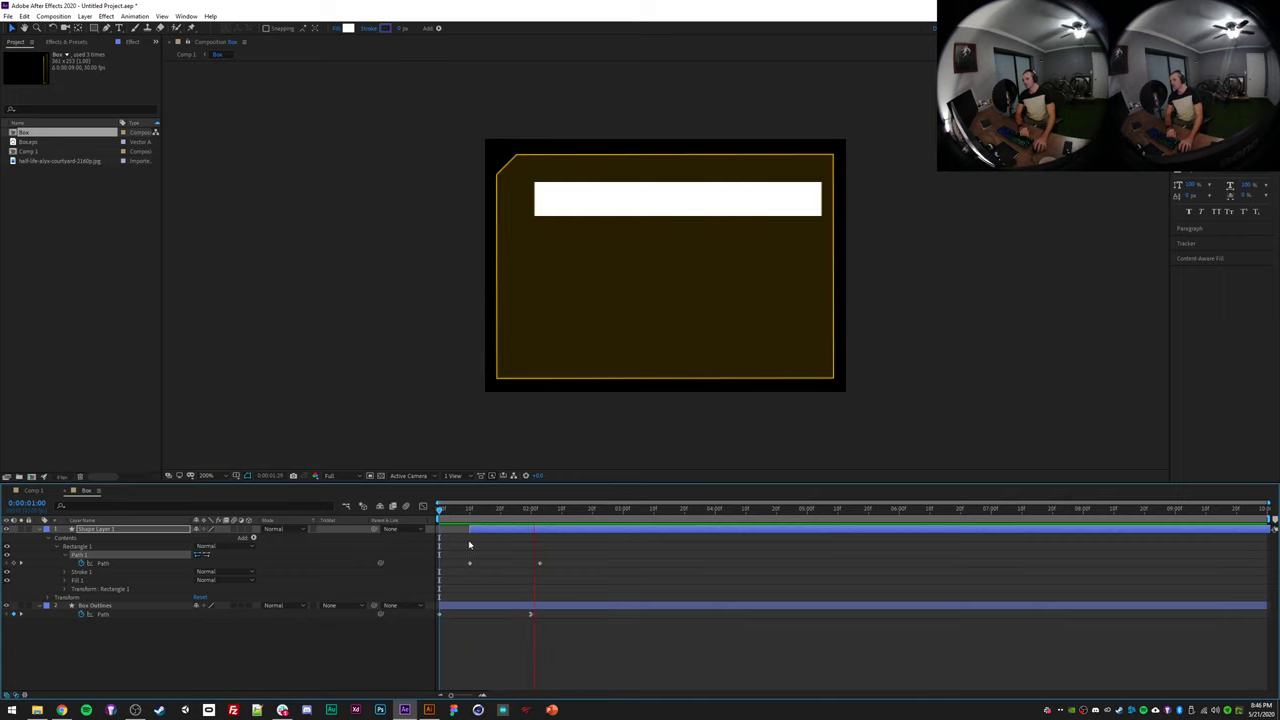
key("space")
key("space")
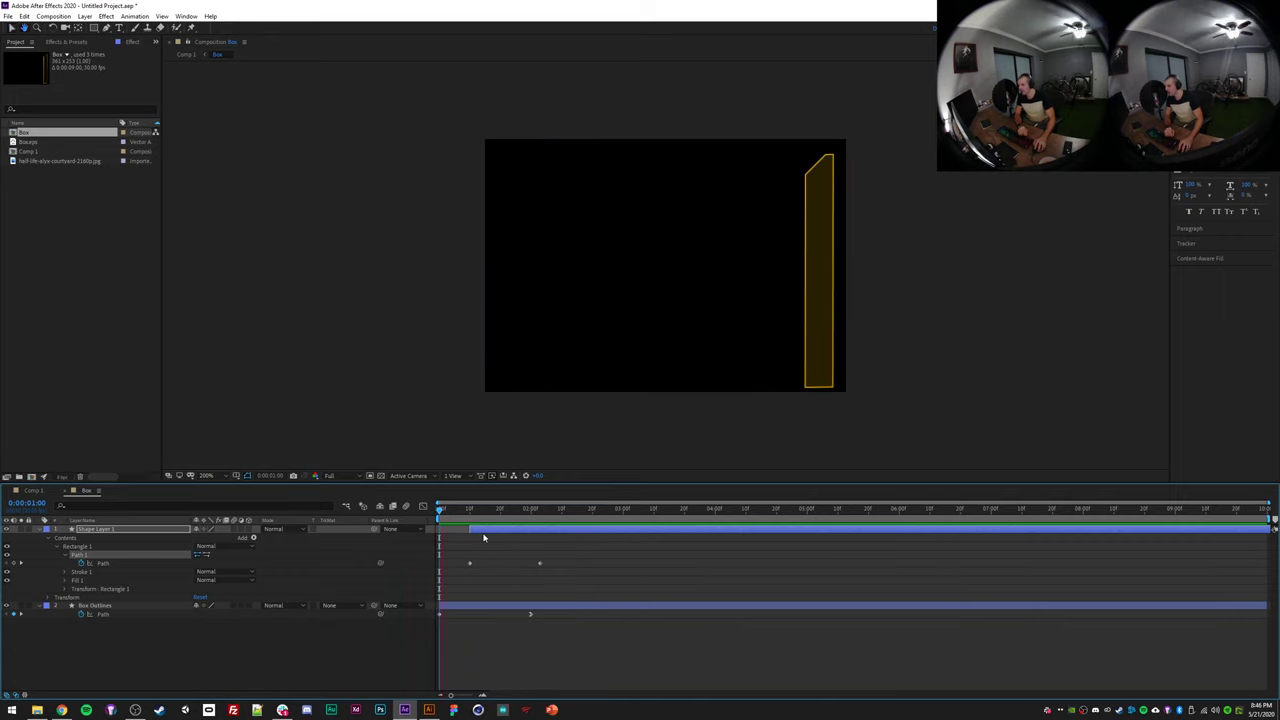
key("space")
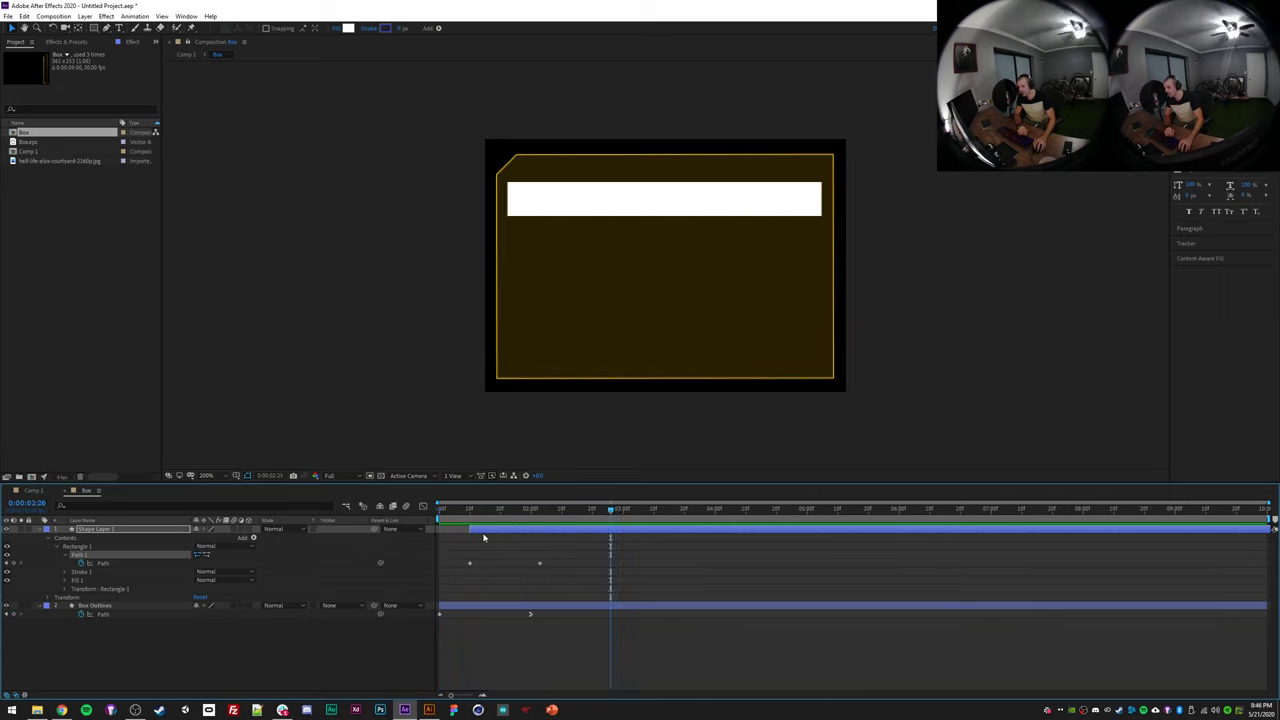
- Apply Easy Ease In to the bar's path animation and lengthen the final keyframe's incoming influence for a fast start and slow finish
left_click(472, 510)
left_click_drag(453, 554, 545, 580)
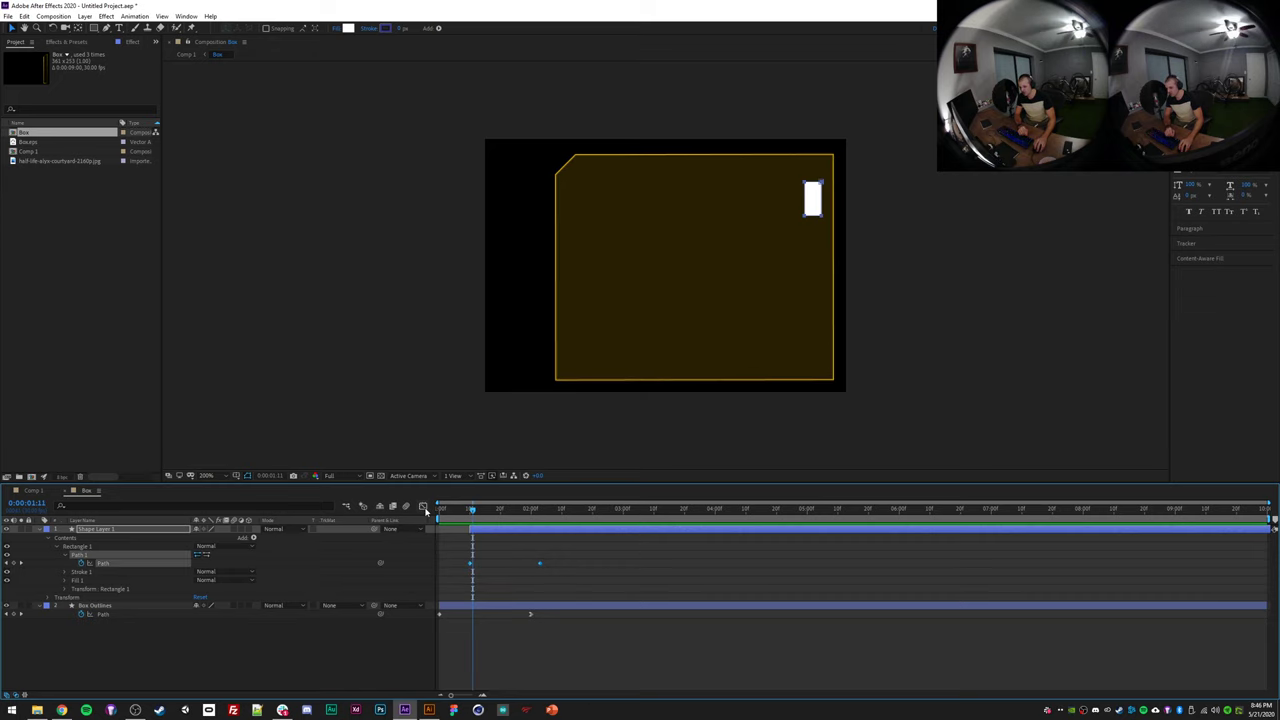
left_click(423, 507)
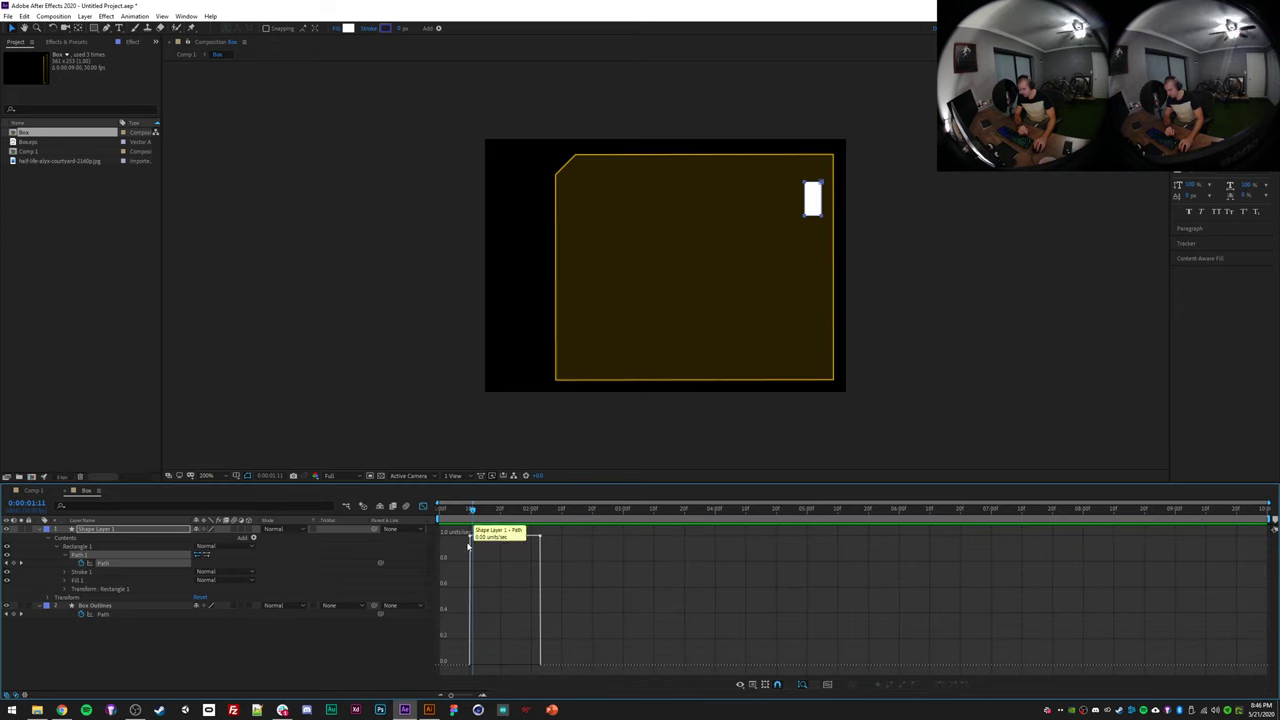
left_click_drag(455, 530, 562, 558)
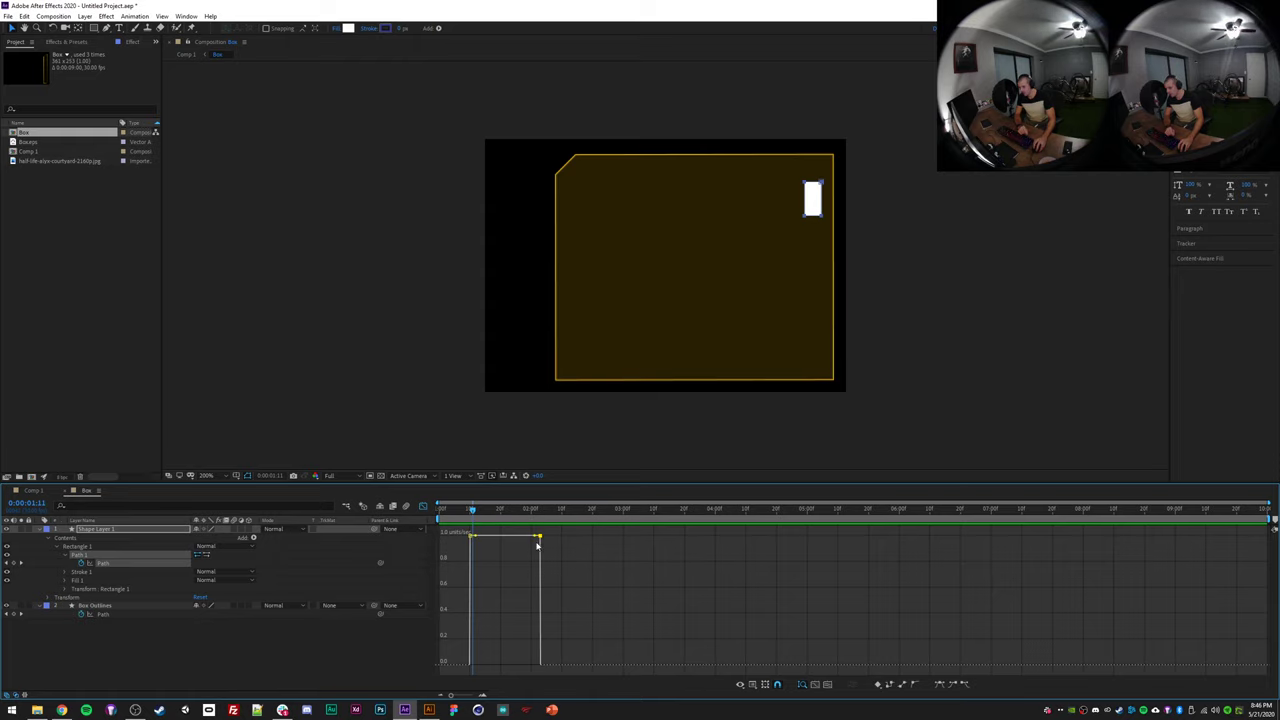
right_click(539, 540)
mouse_move(590, 657)
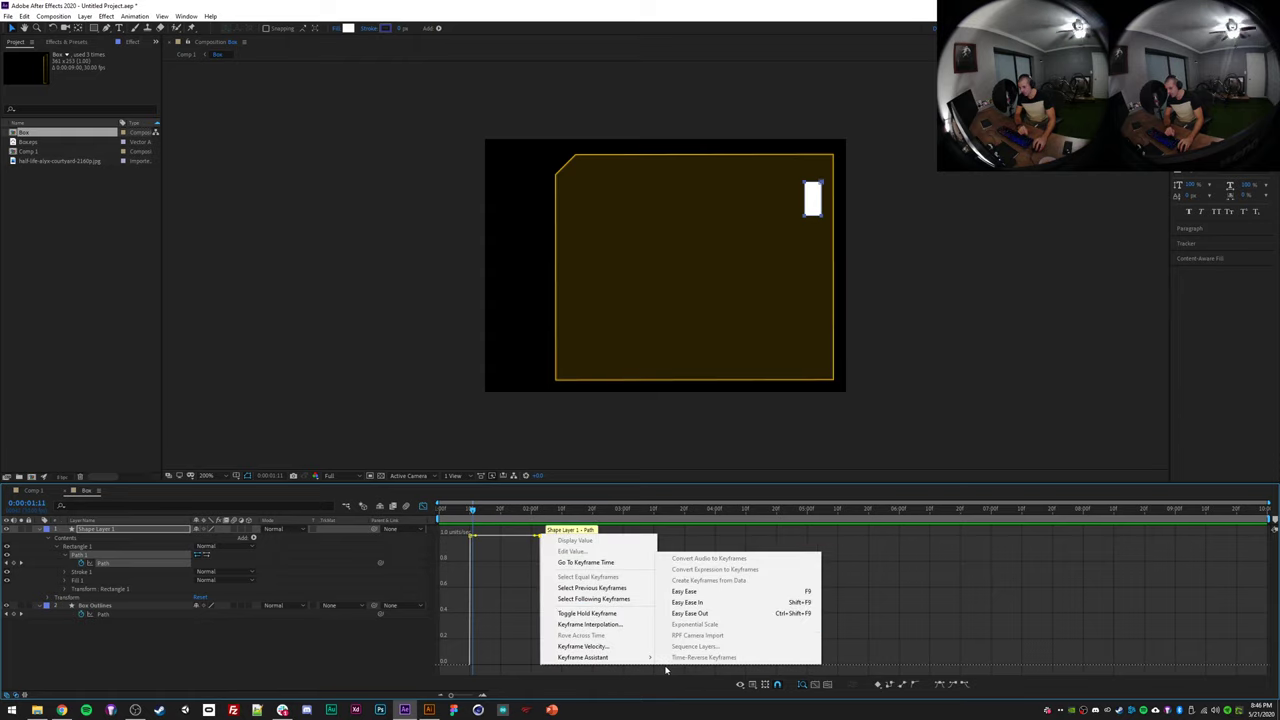
left_click(700, 603)
left_click_drag(529, 664, 505, 664)
- Preview the eased growth of the white bar and return to the layer bar view
key("space")
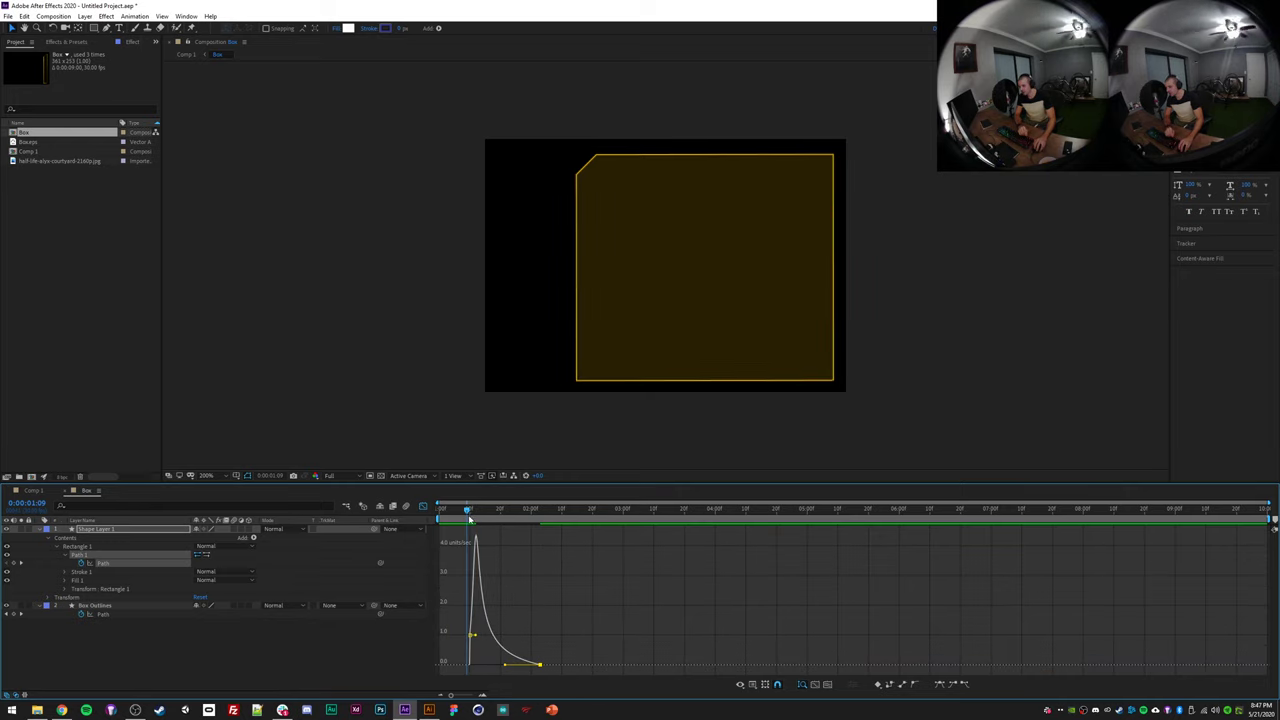
left_click(422, 508)
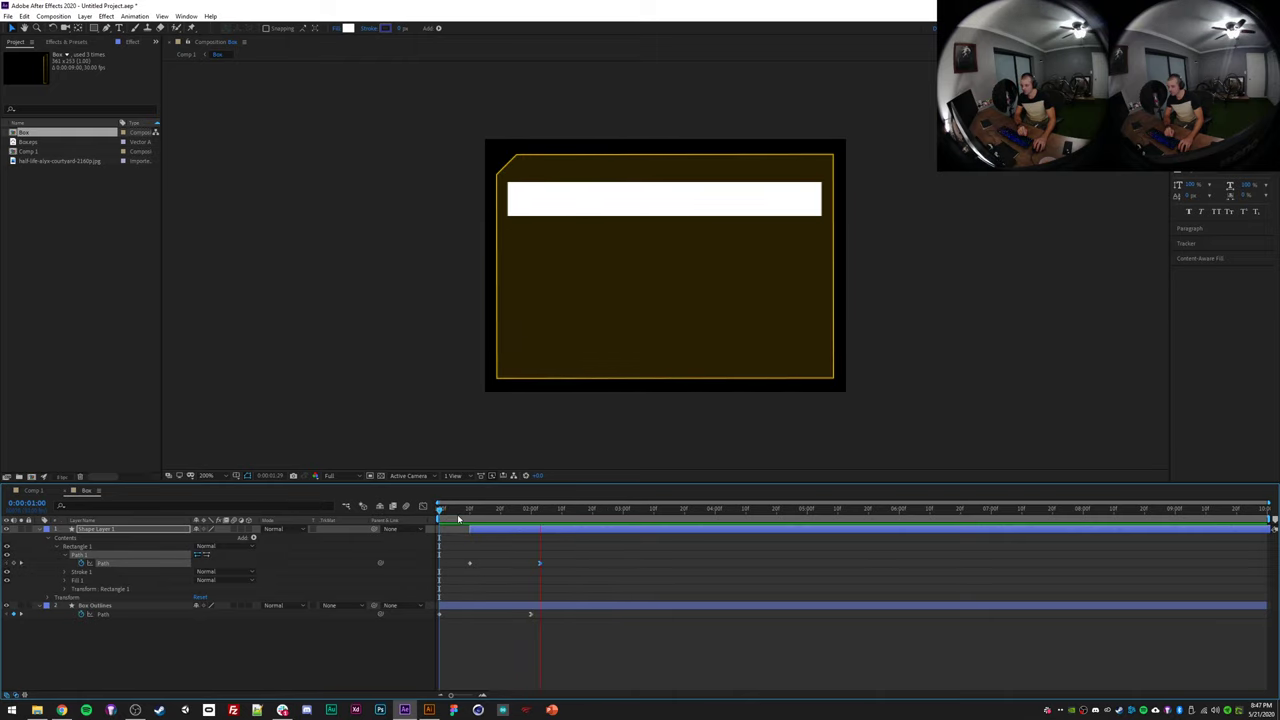
key("space")
- Keyframe the bar's fill colour at 0:00:01:10 and set it to red (FF0000)
mouse_move(455, 511)
left_mouse_down()
mouse_move(492, 518)
mouse_move(458, 511)
mouse_move(469, 511)
left_mouse_up()
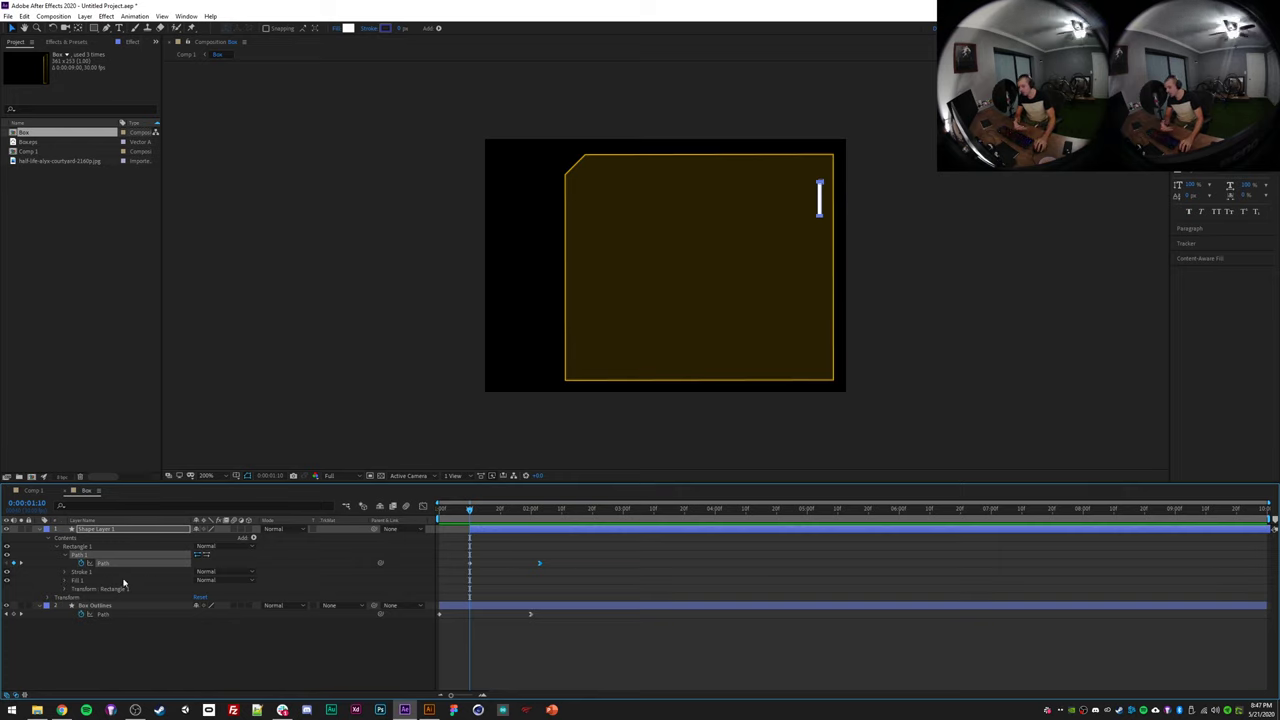
left_click(65, 581)
left_click(82, 607)
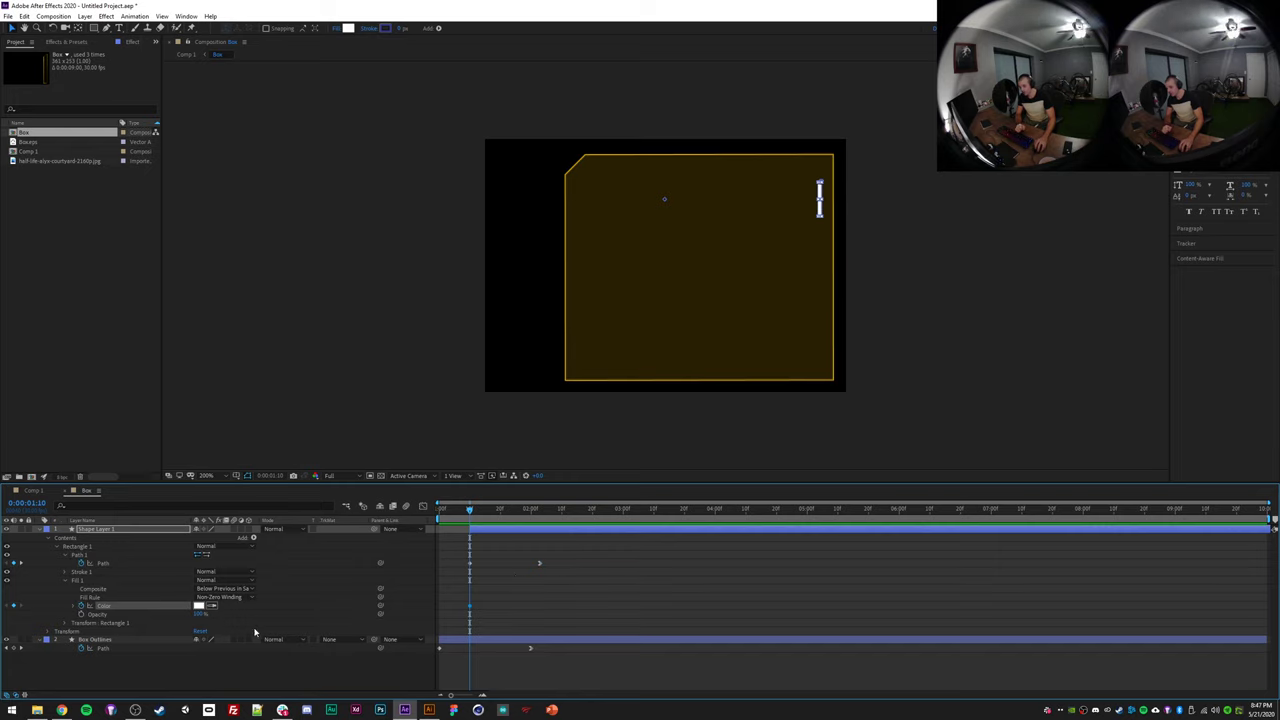
left_click(200, 606)
left_click(1026, 329)
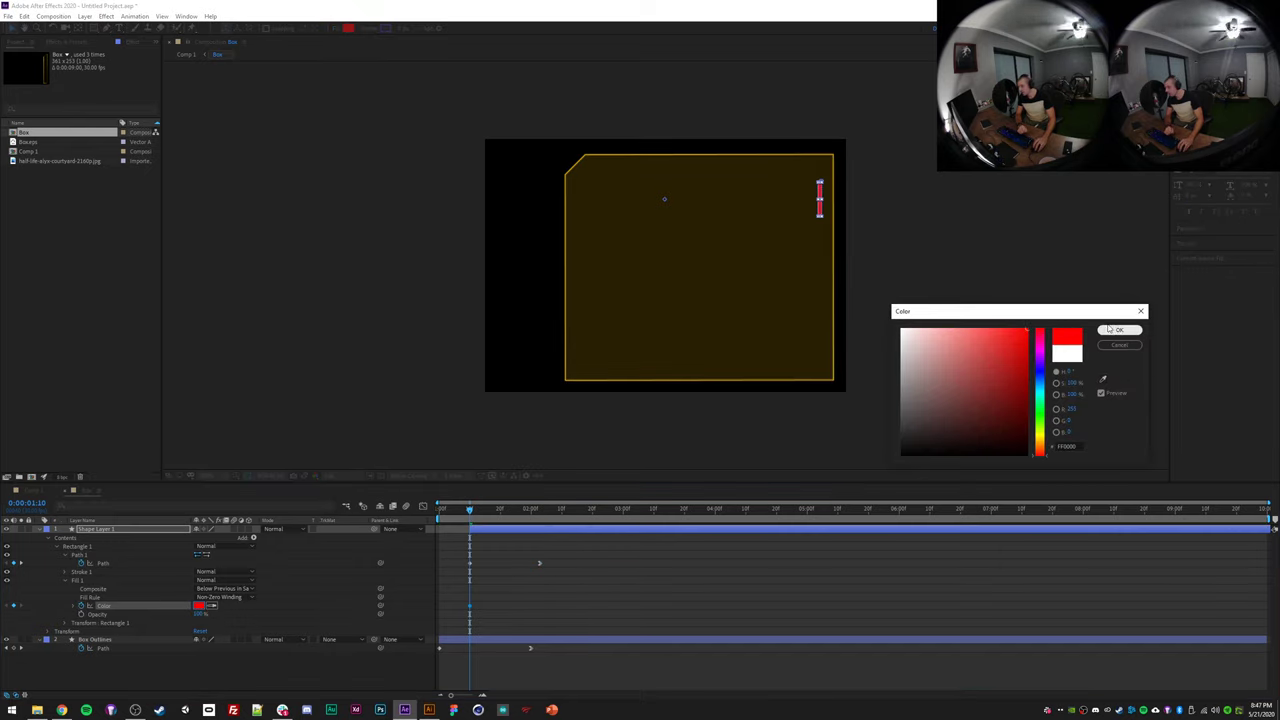
left_click(1110, 330)
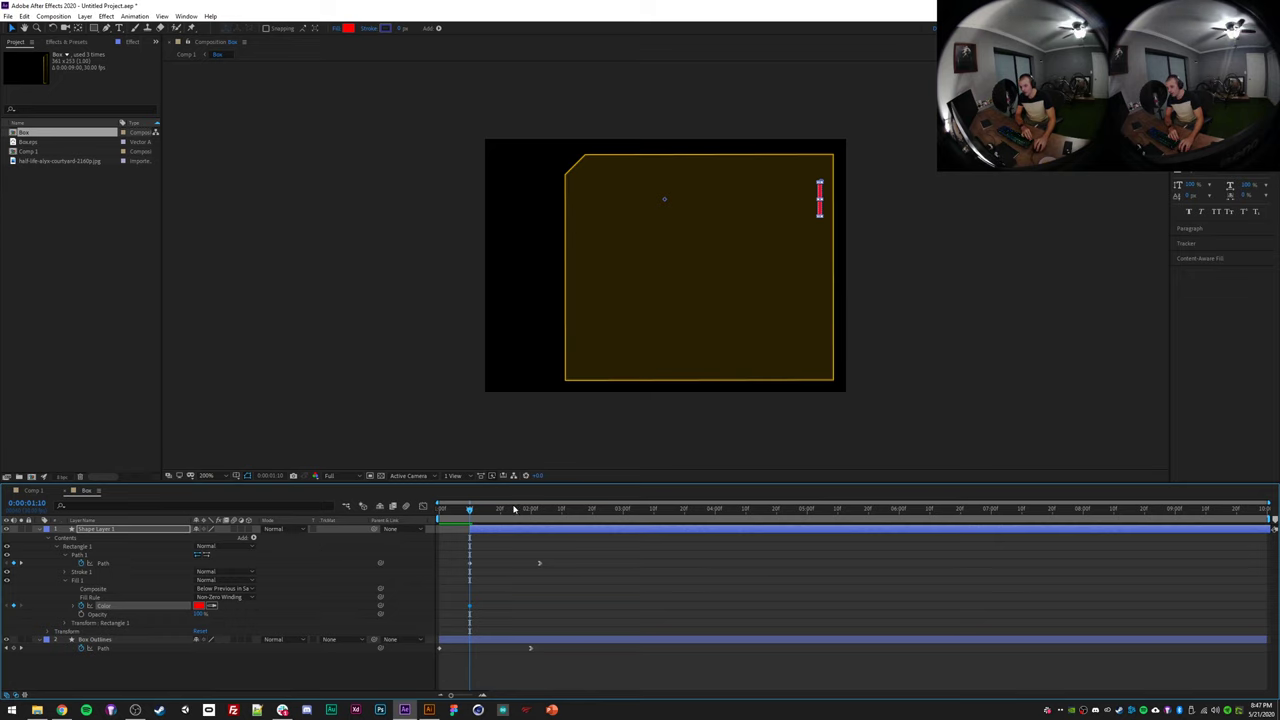
- Set the bar's fill colour to green (00FF00) at 0:00:02:03
left_click_drag(471, 510, 543, 520)
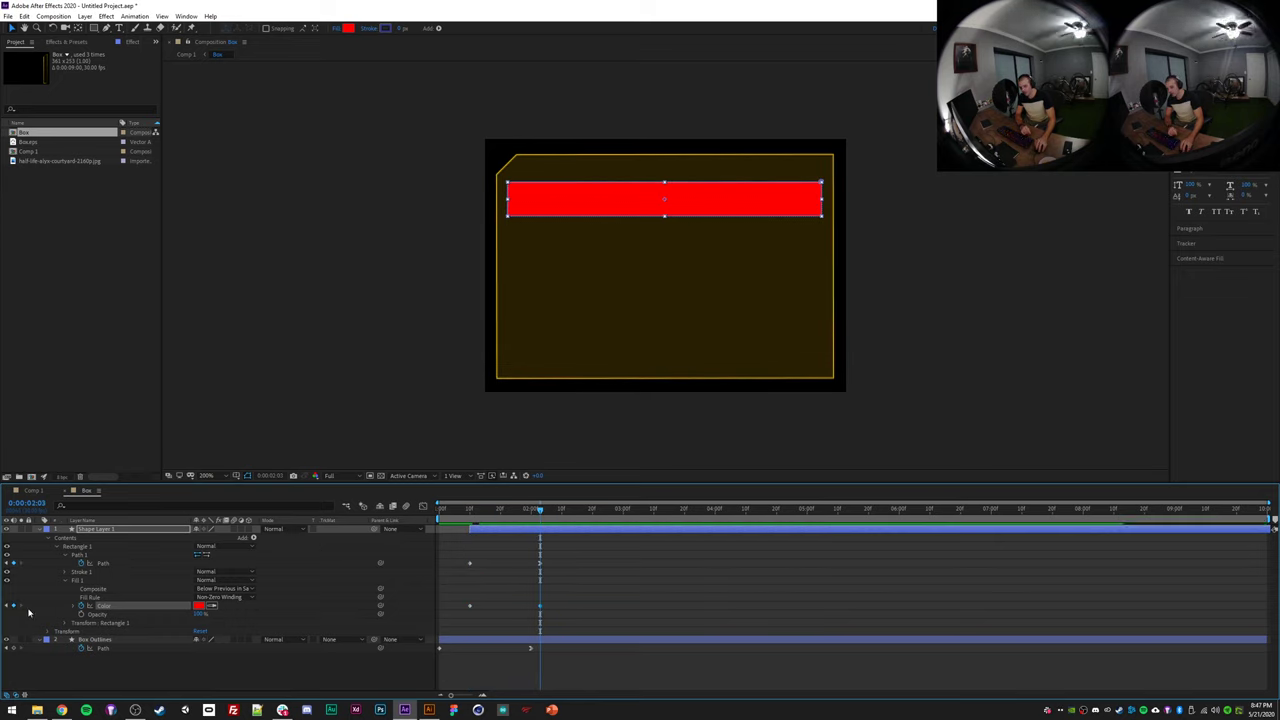
left_click(199, 606)
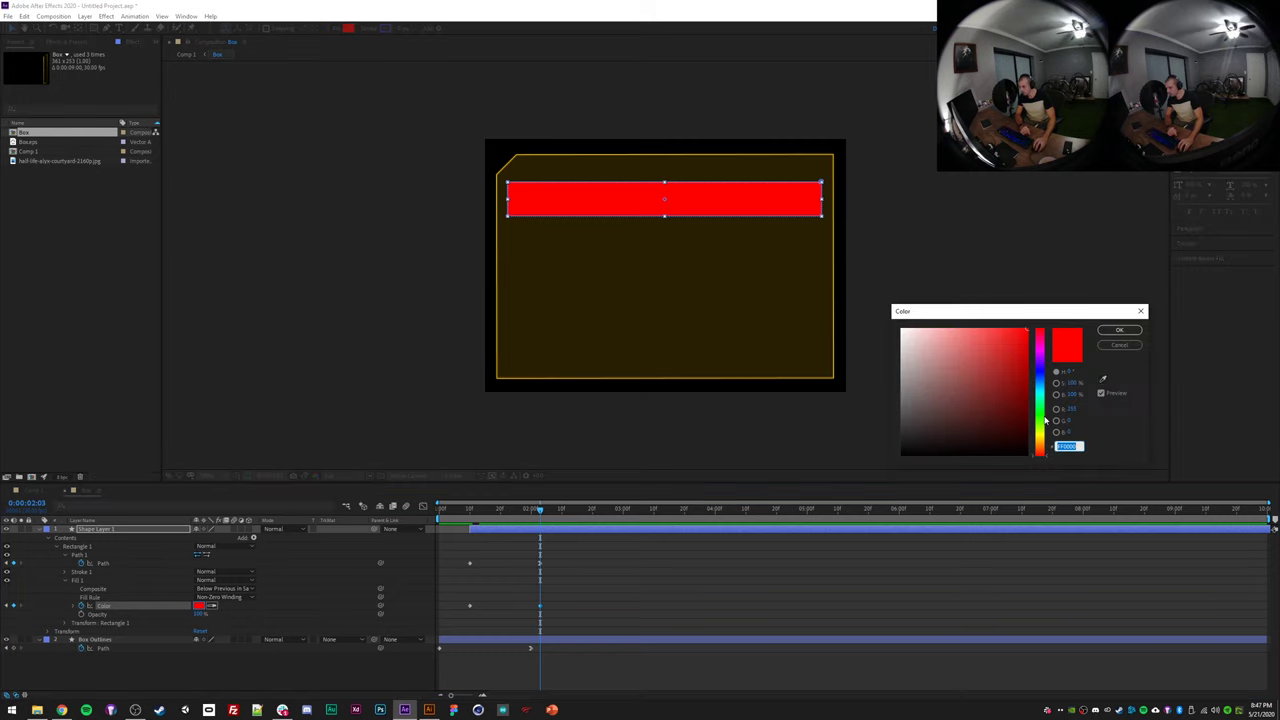
type("00FF00")
left_click(1118, 331)
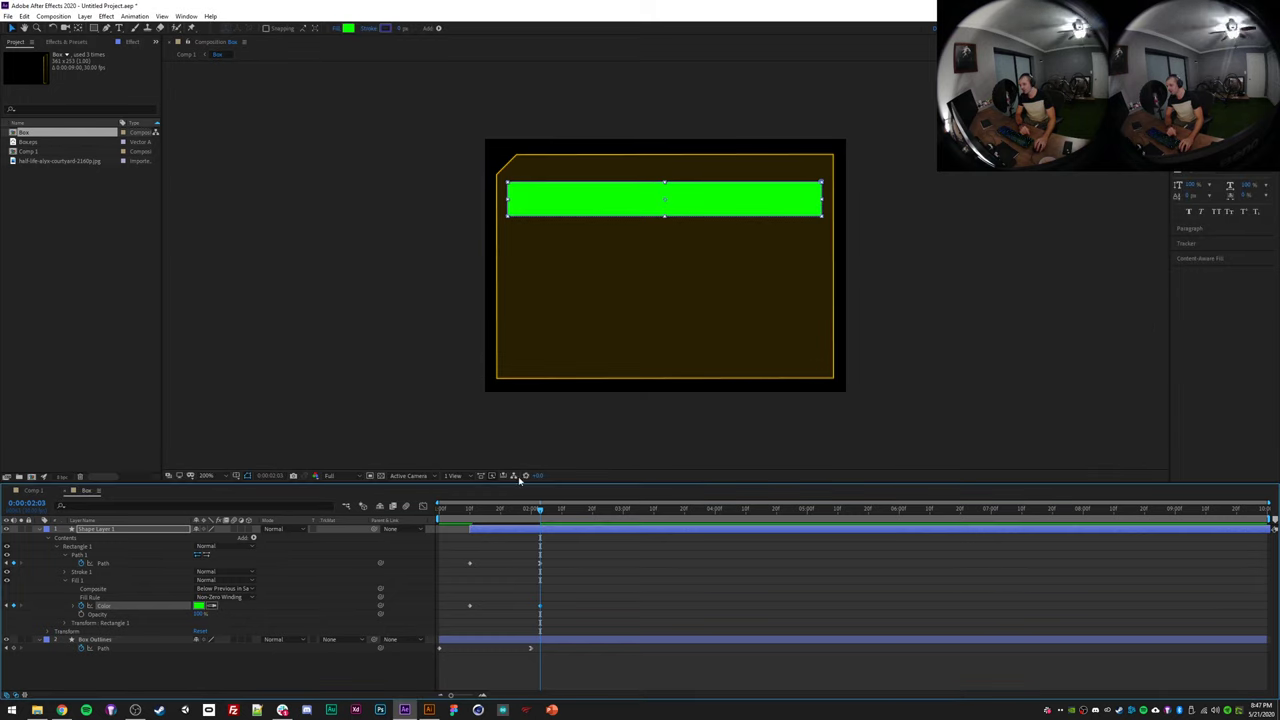
- Play back the bar's colour change from red to green
left_click_drag(500, 514, 471, 517)
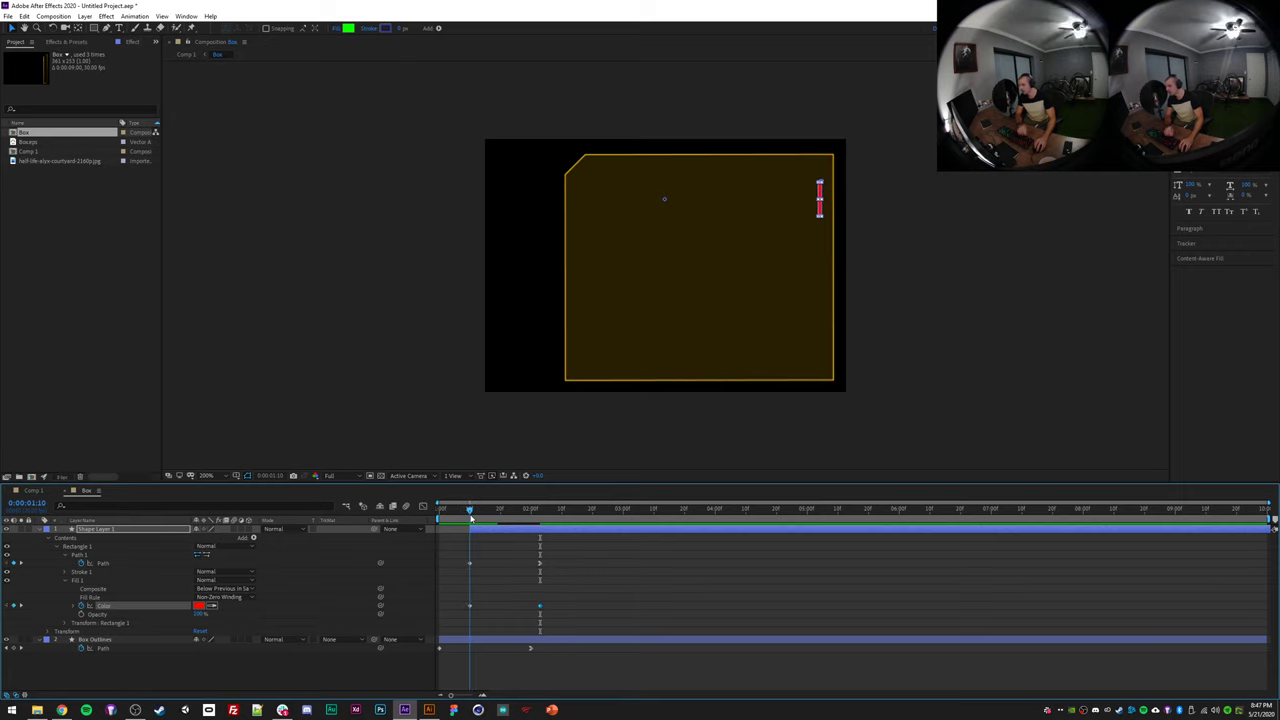
key("space")
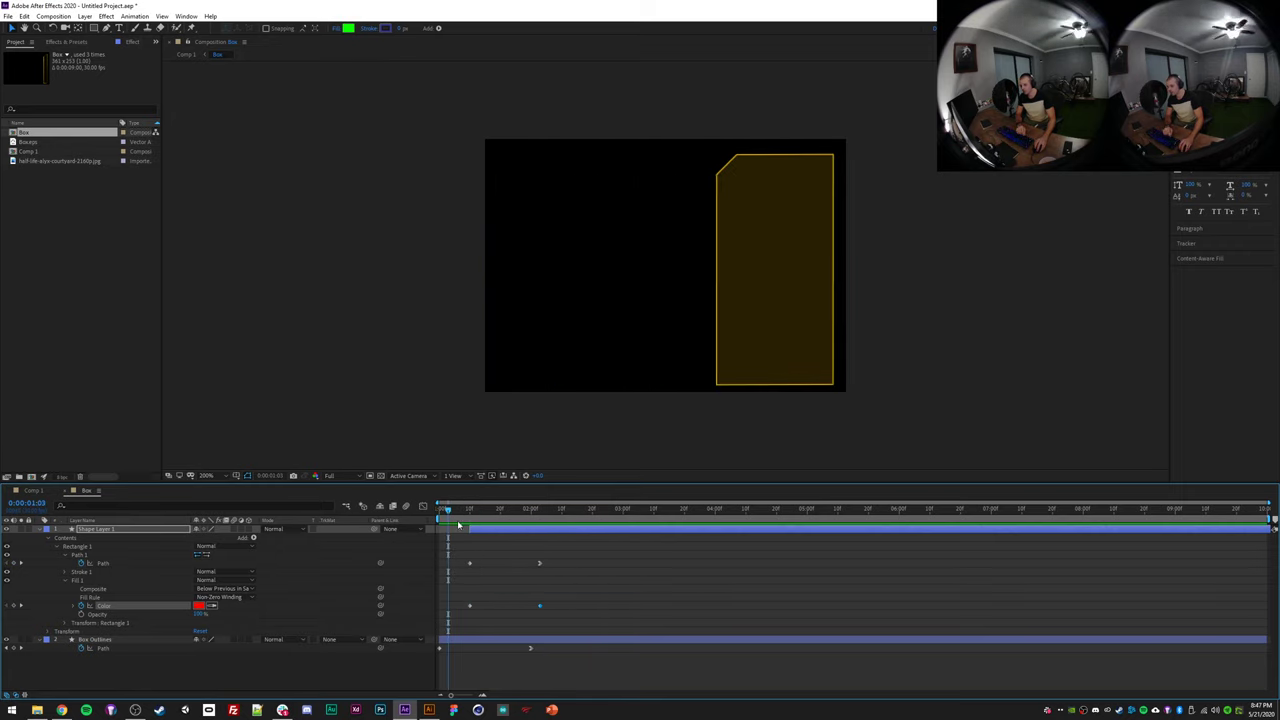
key("space")
- Ease in the bar's fill colour keyframes and lengthen the final keyframe's influence so most of the change happens early
left_click_drag(463, 600, 560, 622)
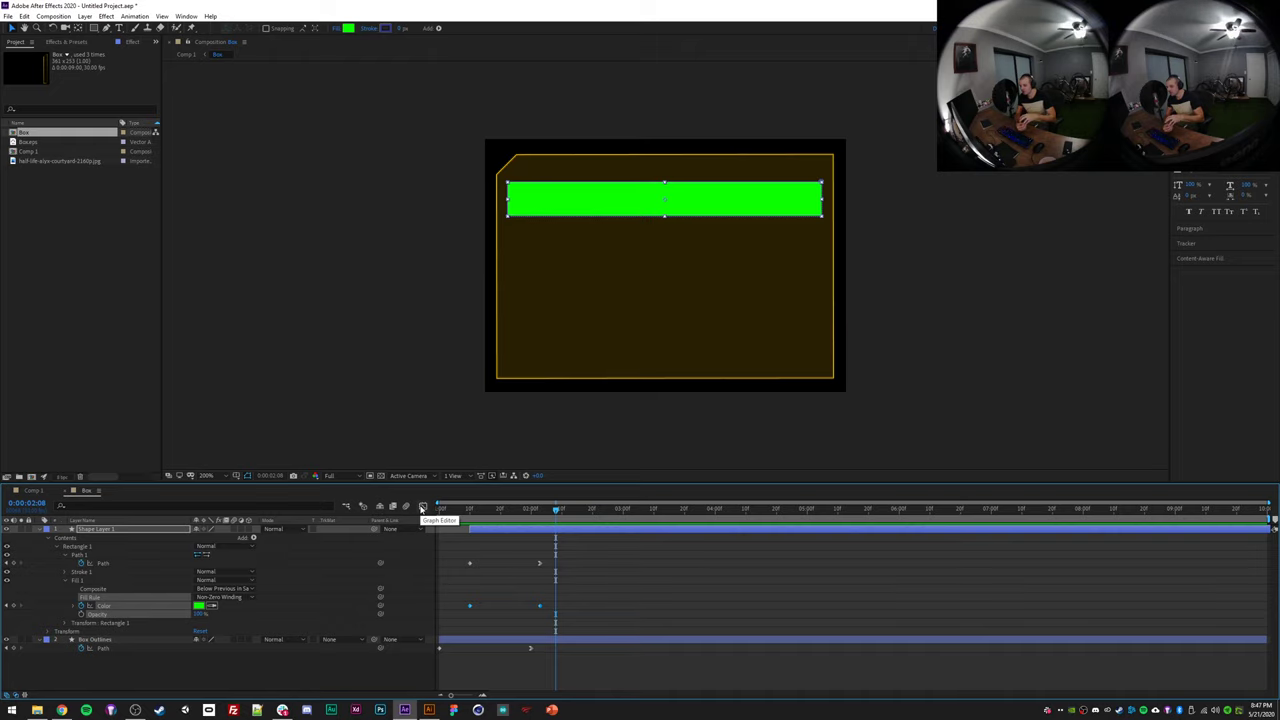
left_click(422, 507)
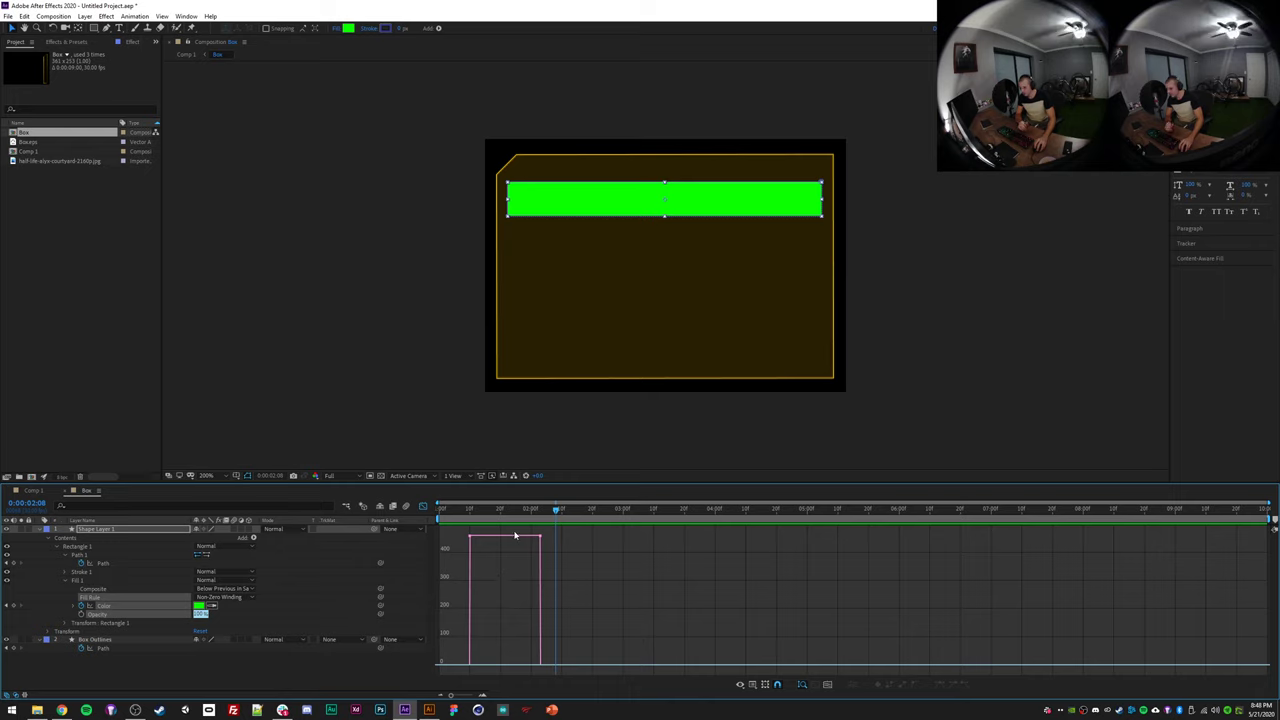
left_click(515, 537)
left_click(949, 688)
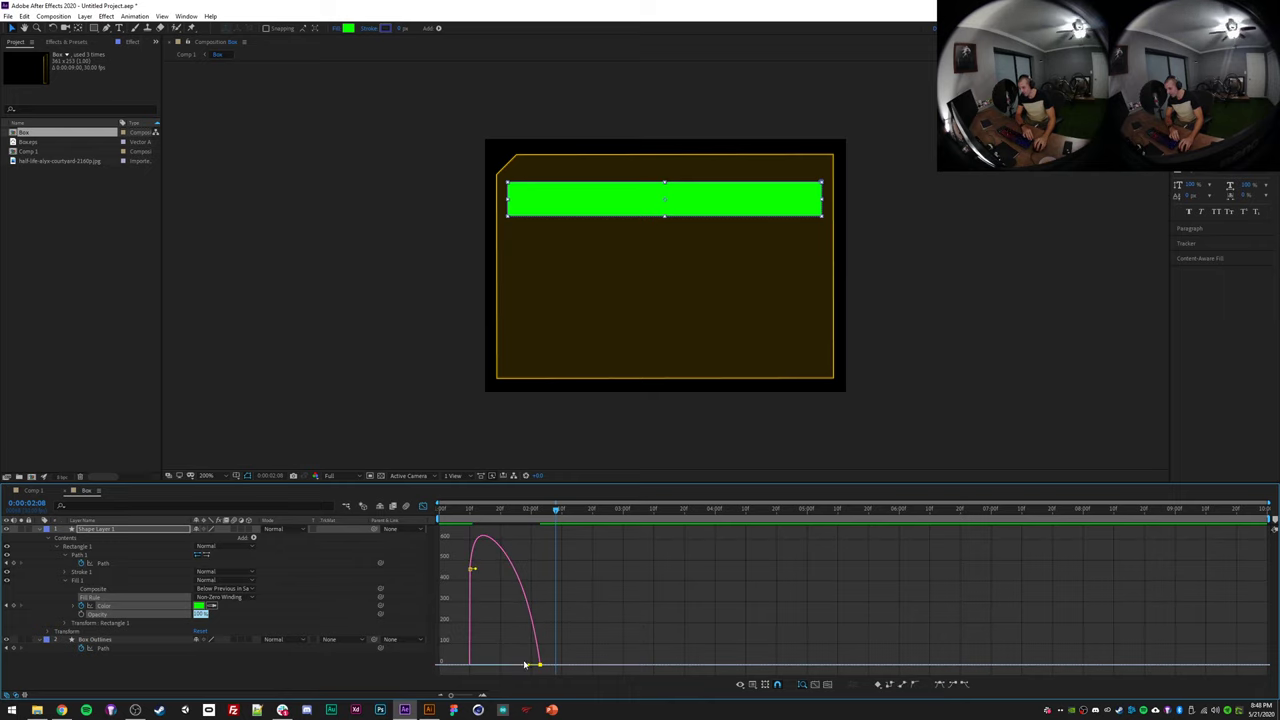
left_click_drag(530, 666, 471, 668)
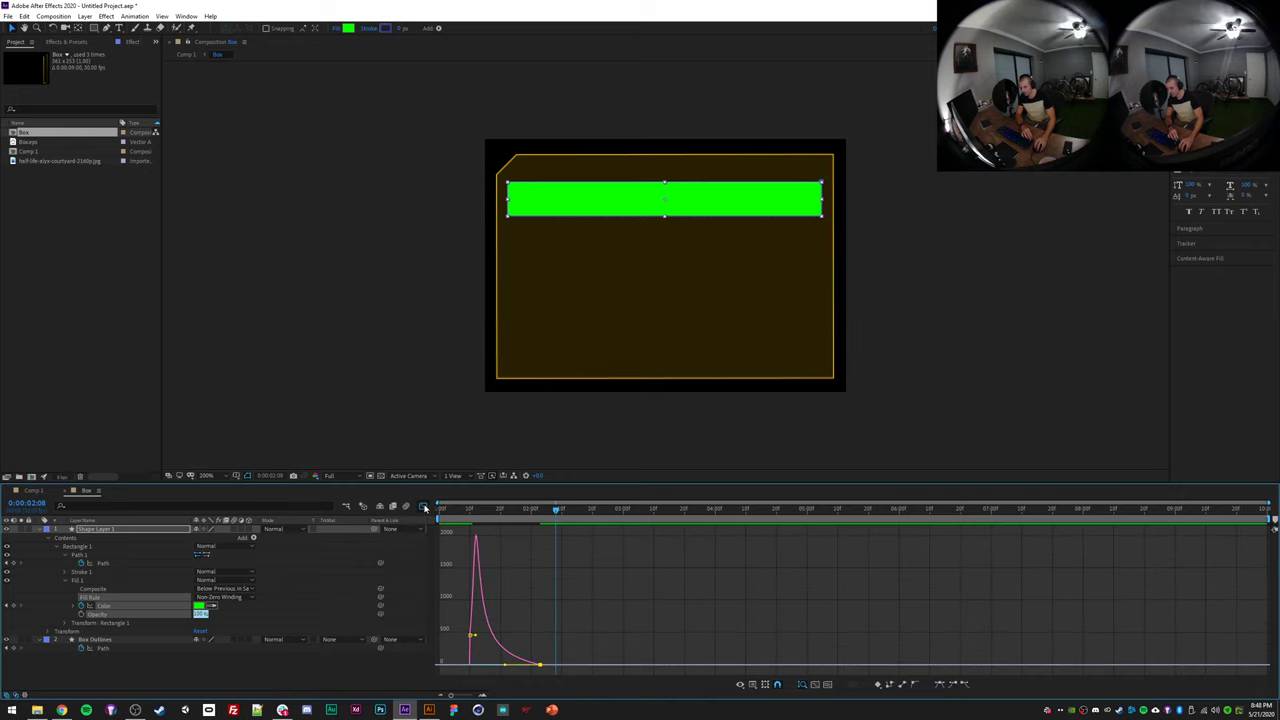
- Return from the graph view to the layer timeline and play back the bar's eased colour change
left_click(422, 507)
left_click_drag(455, 516, 424, 507)
key("space")
key("space")
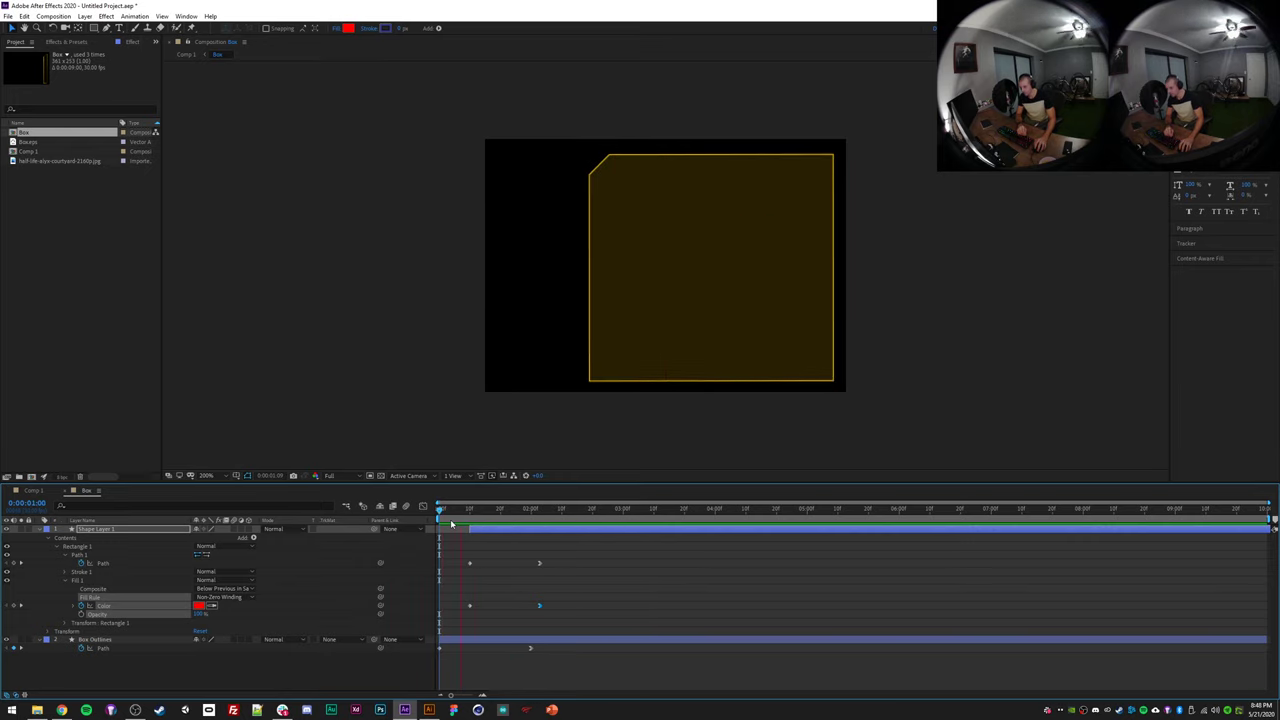
key("space")
- Switch to Comp 1 and play back the box animation over the courtyard from just before 0:00:01:00
left_click(36, 491)
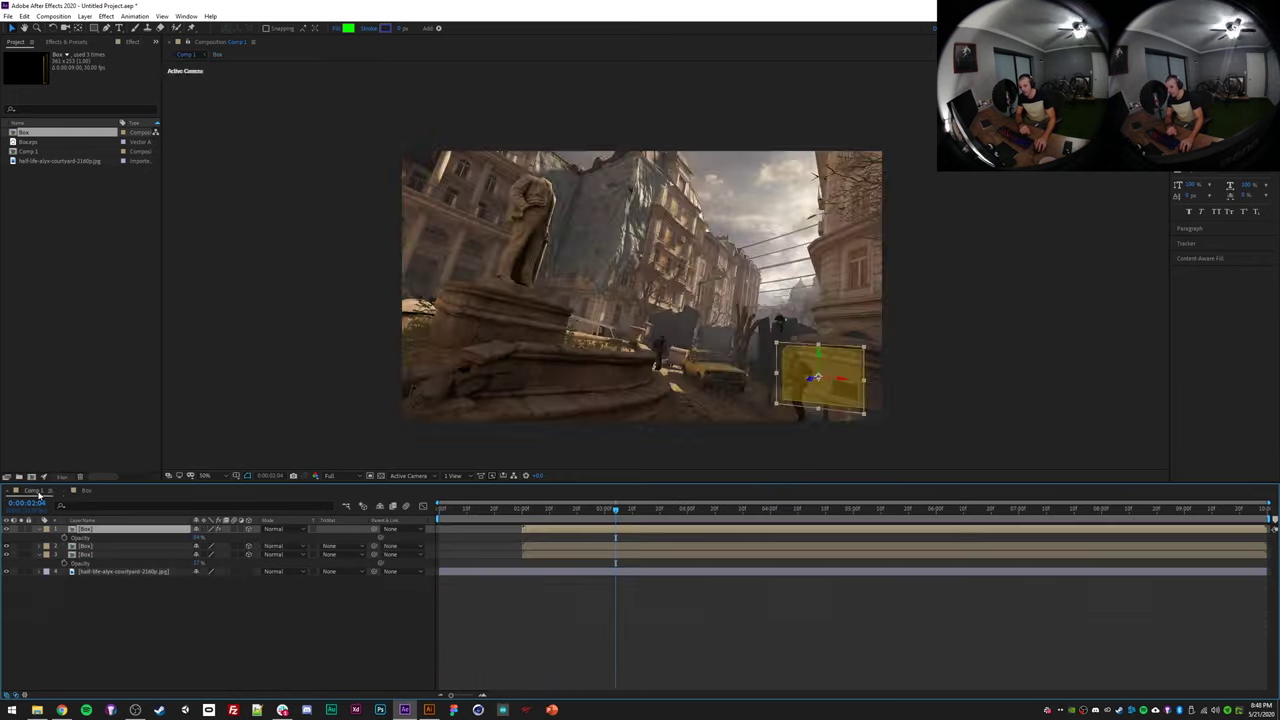
left_click_drag(761, 441, 770, 427)
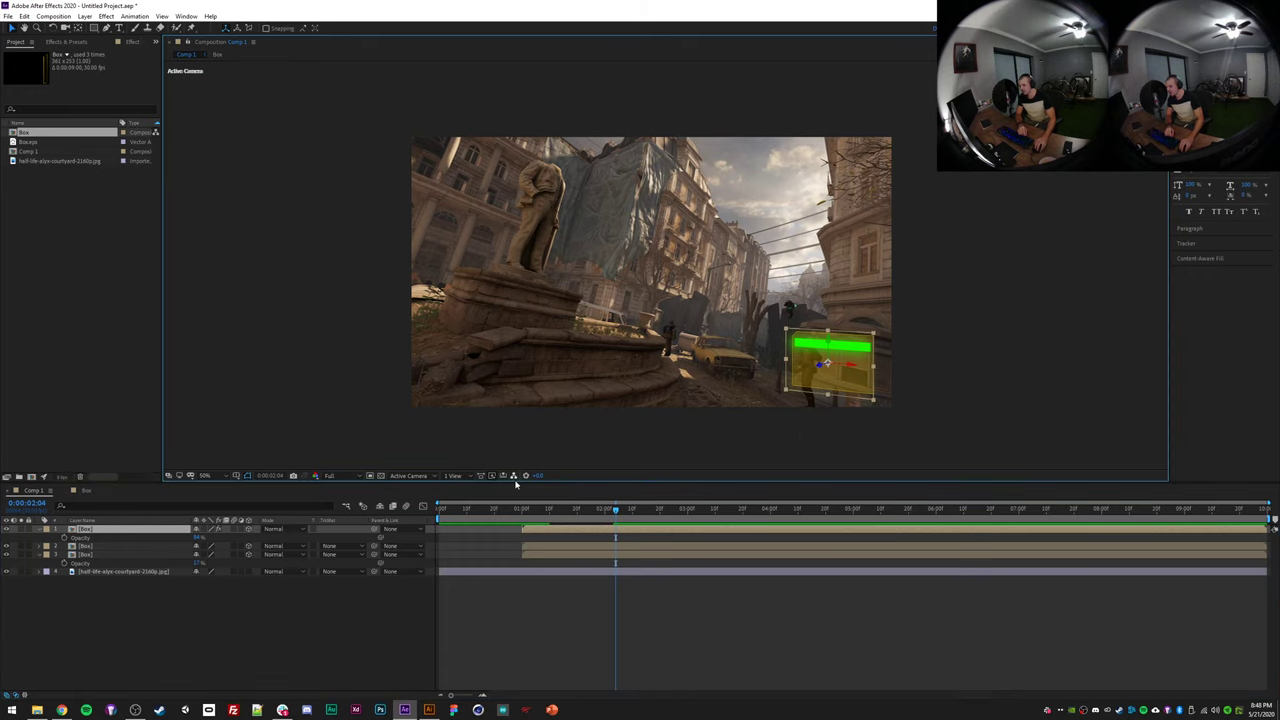
left_click(518, 511)
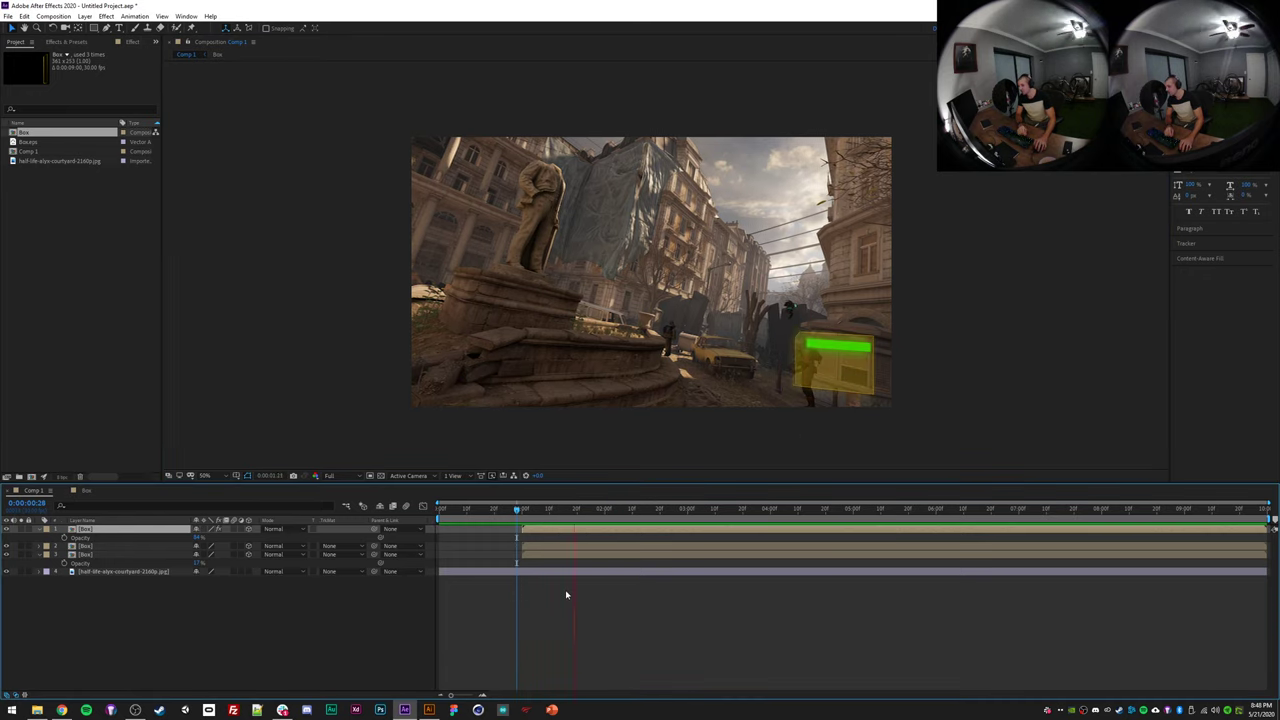
left_click_drag(513, 511, 495, 511)
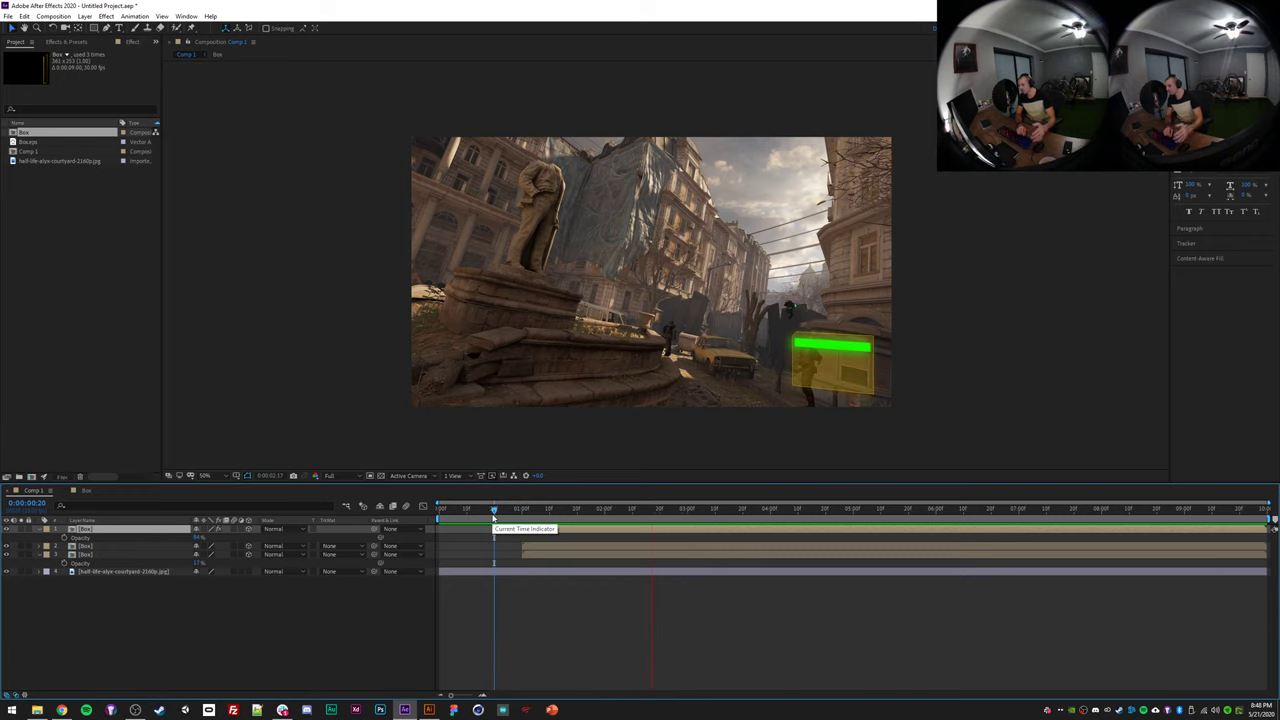
key("space")
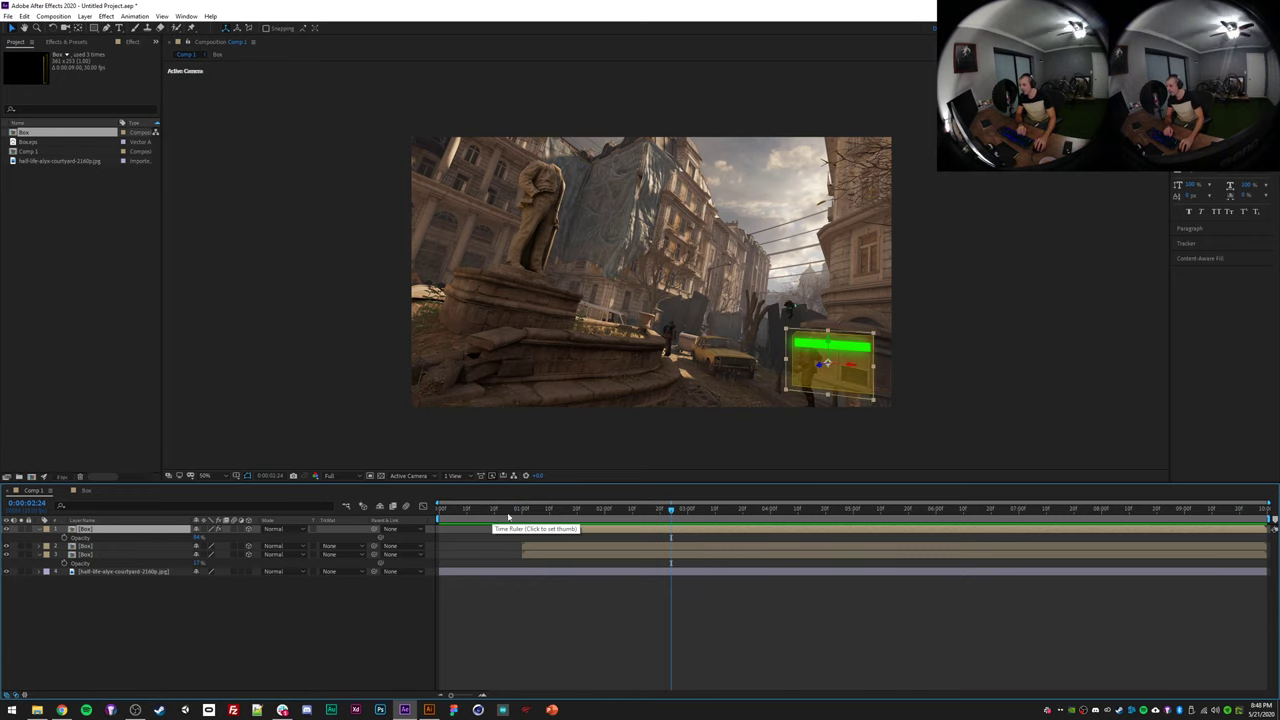
left_click(517, 511)
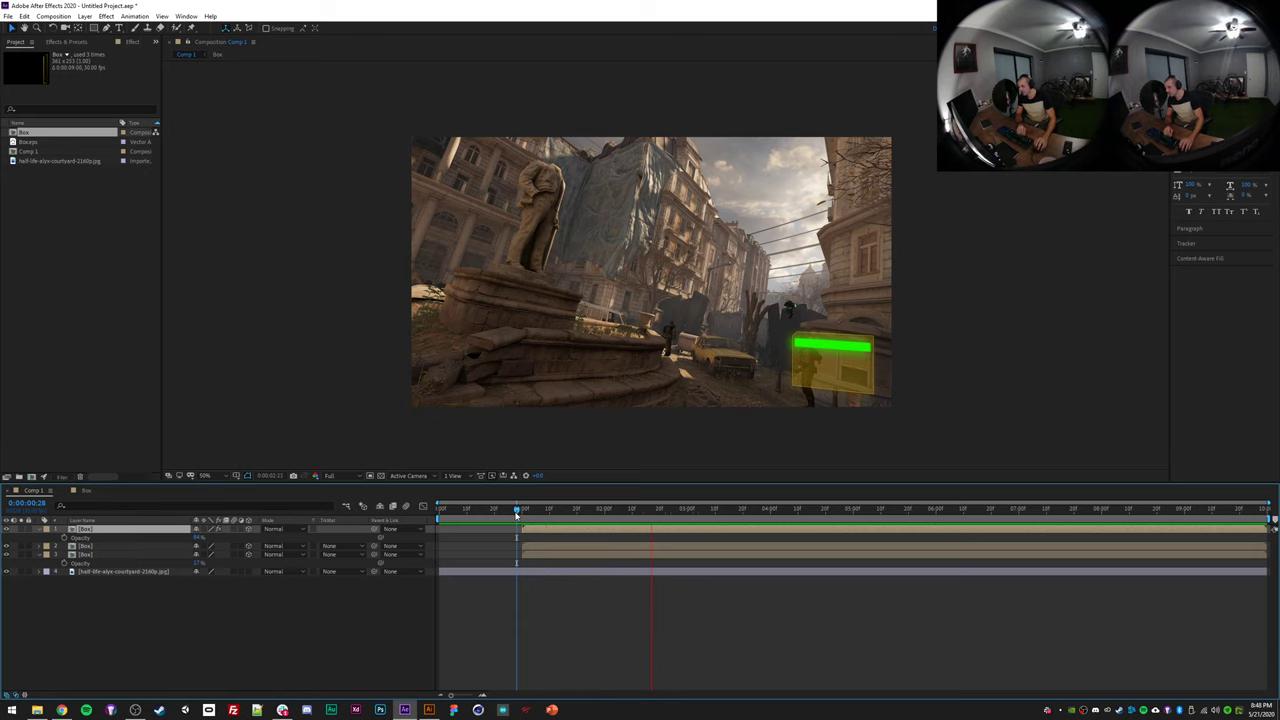
key("k")
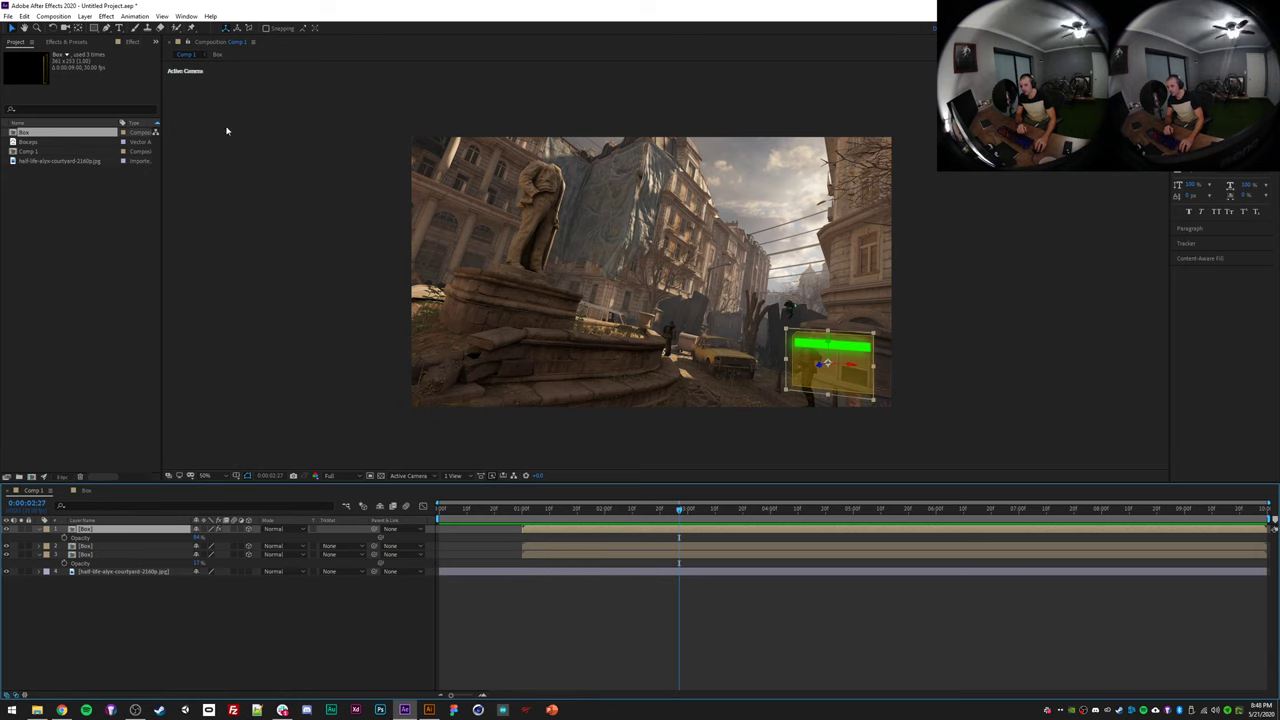
- Return to the Box composition from Comp 1
left_click(218, 55)
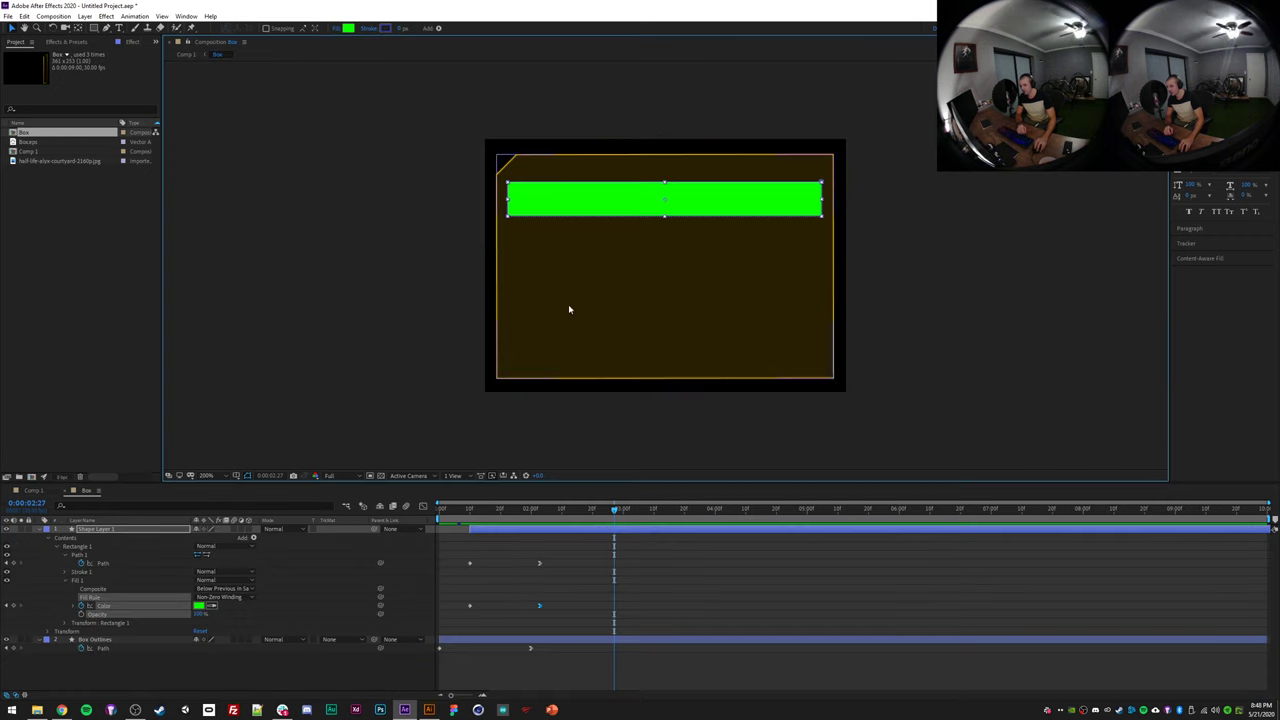
left_click(184, 55)
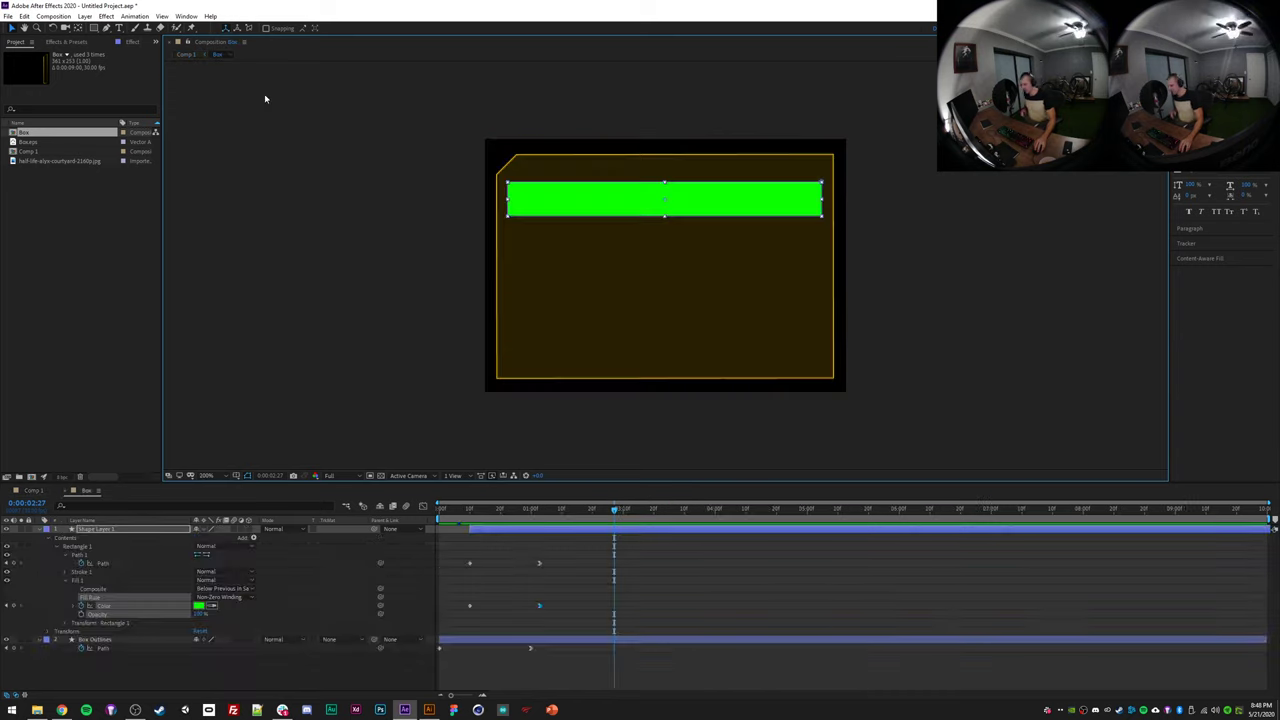
left_click(218, 55)
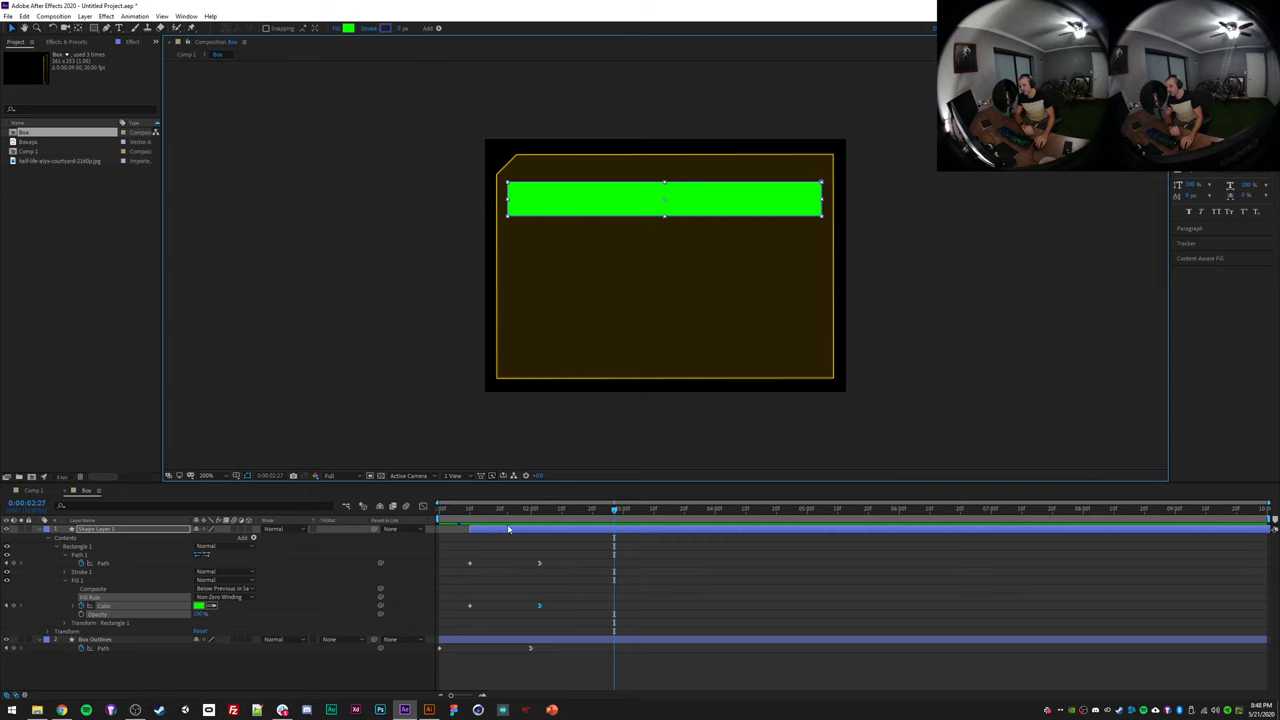
- Save the project to the Desktop as "Saved ZThis Preofskepfhrejklf hvergjer g"
key("ctrl+s")
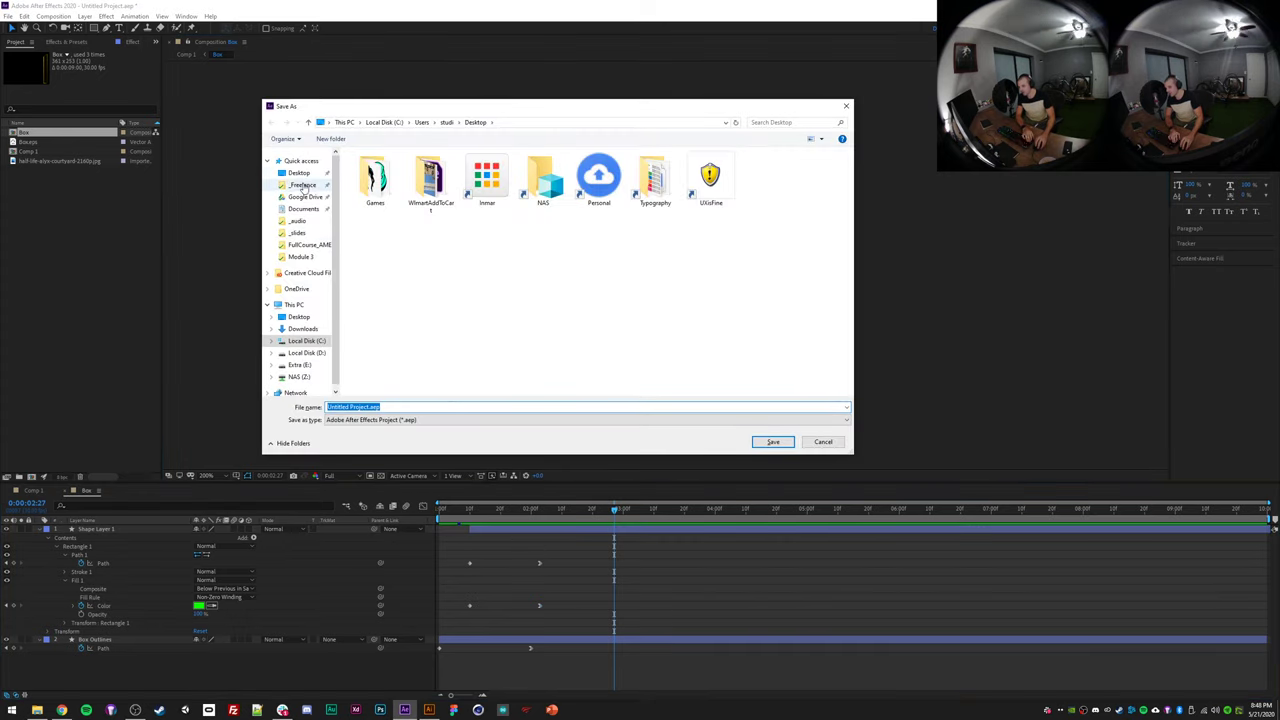
left_click(298, 173)
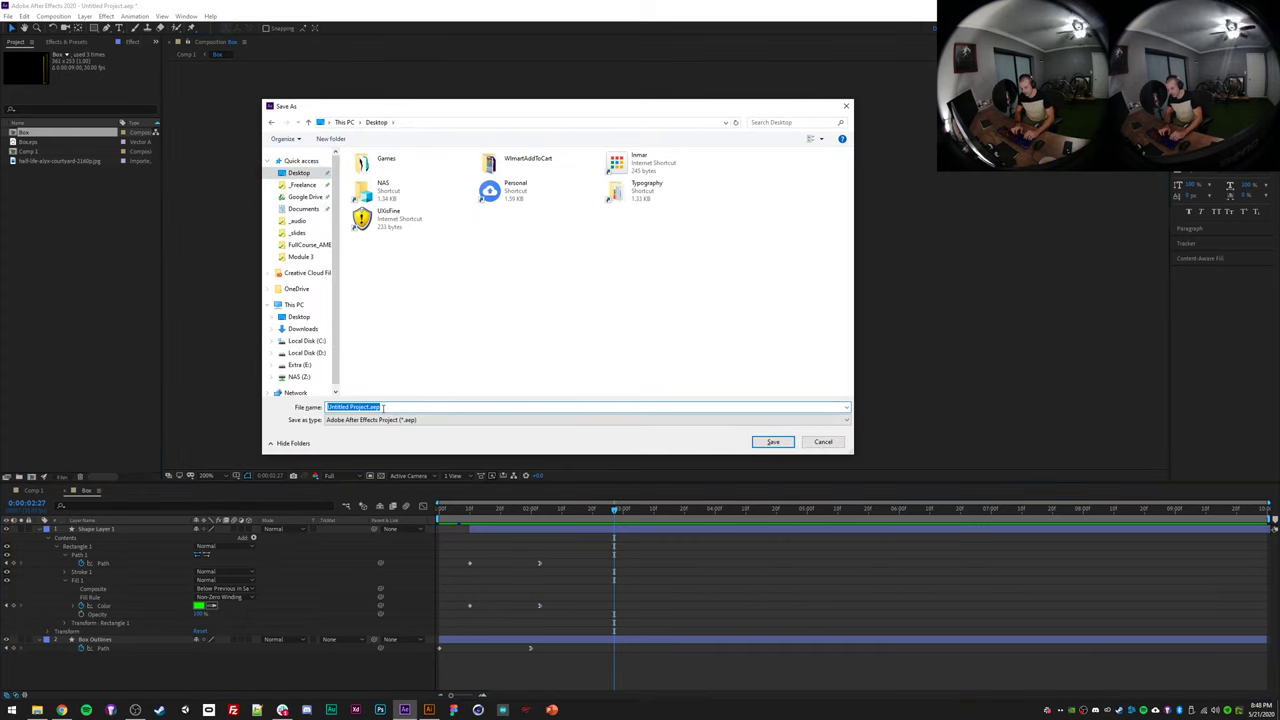
type("Saved ZThis Preofskepfhrejklf hvergjer g")
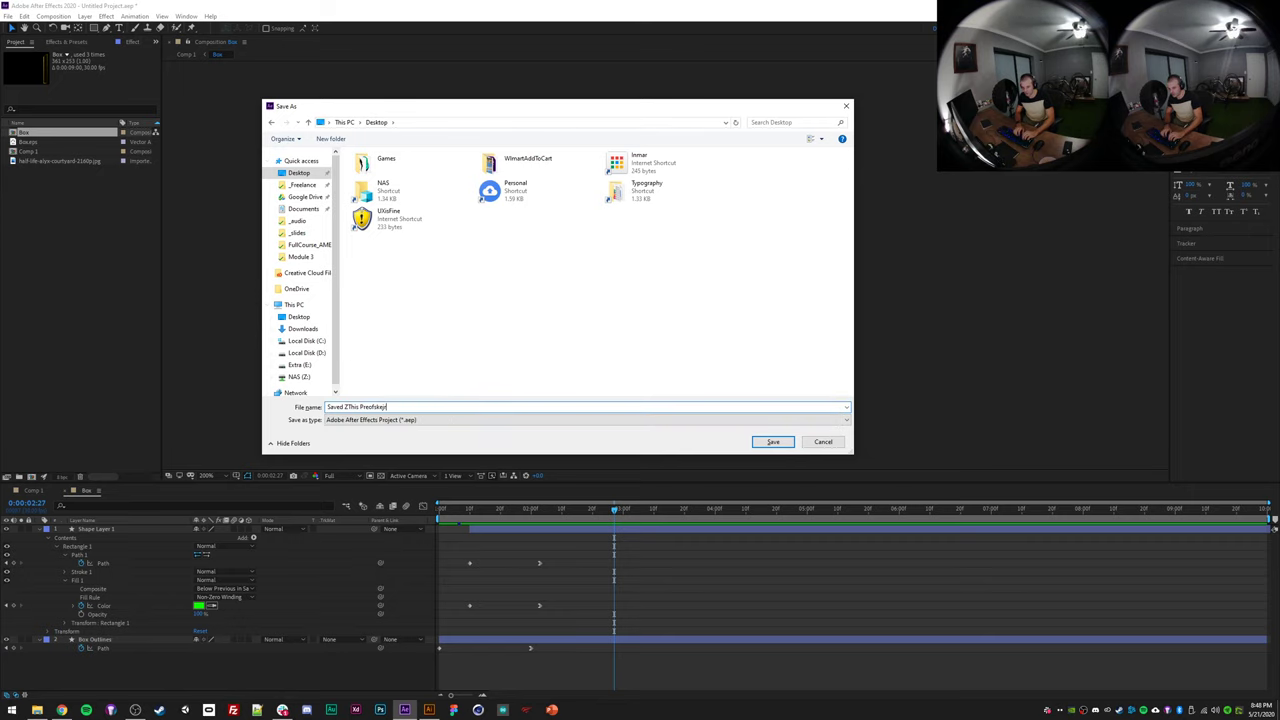
key("Return")
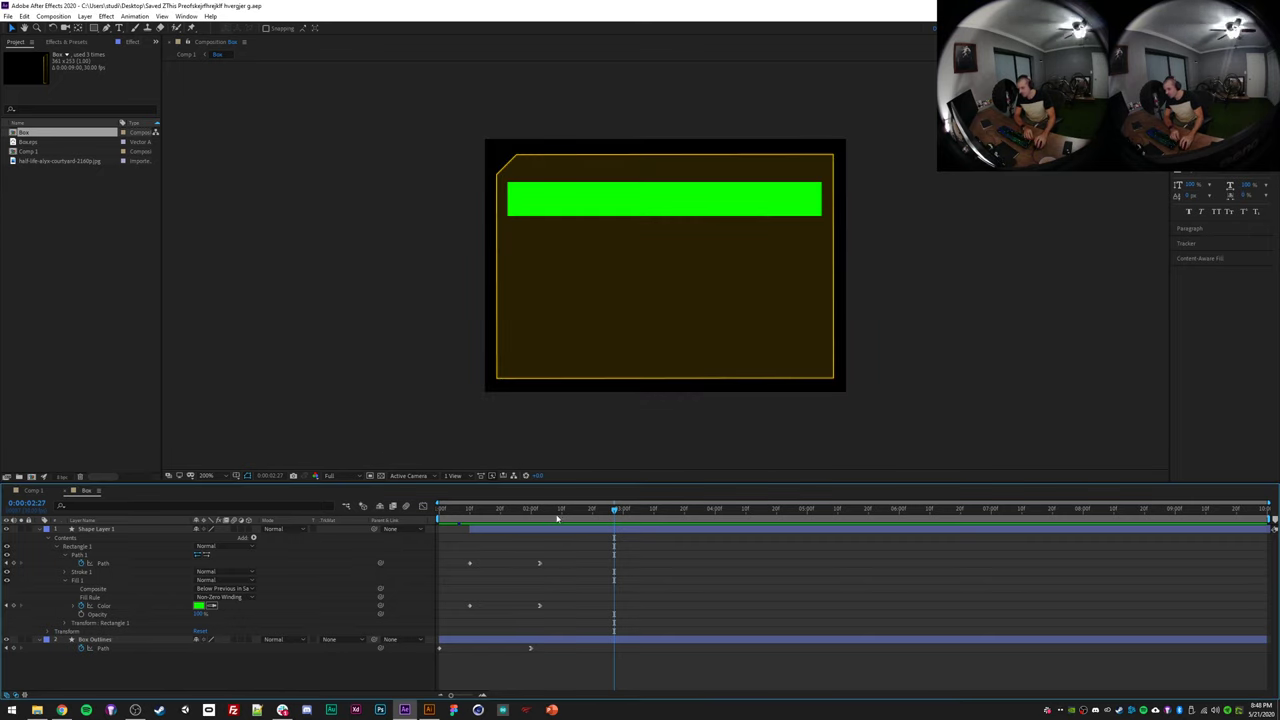
- Add a new text layer reading "Health" to the Box composition
key("space")
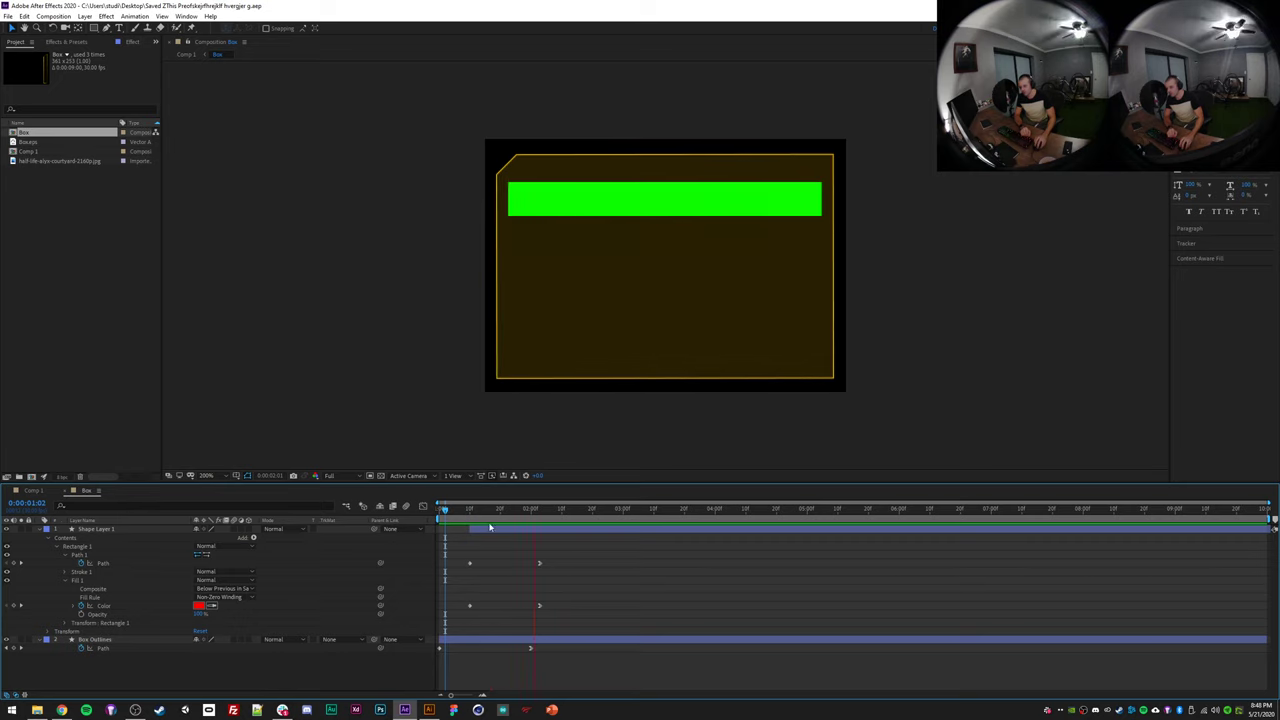
right_click(232, 668)
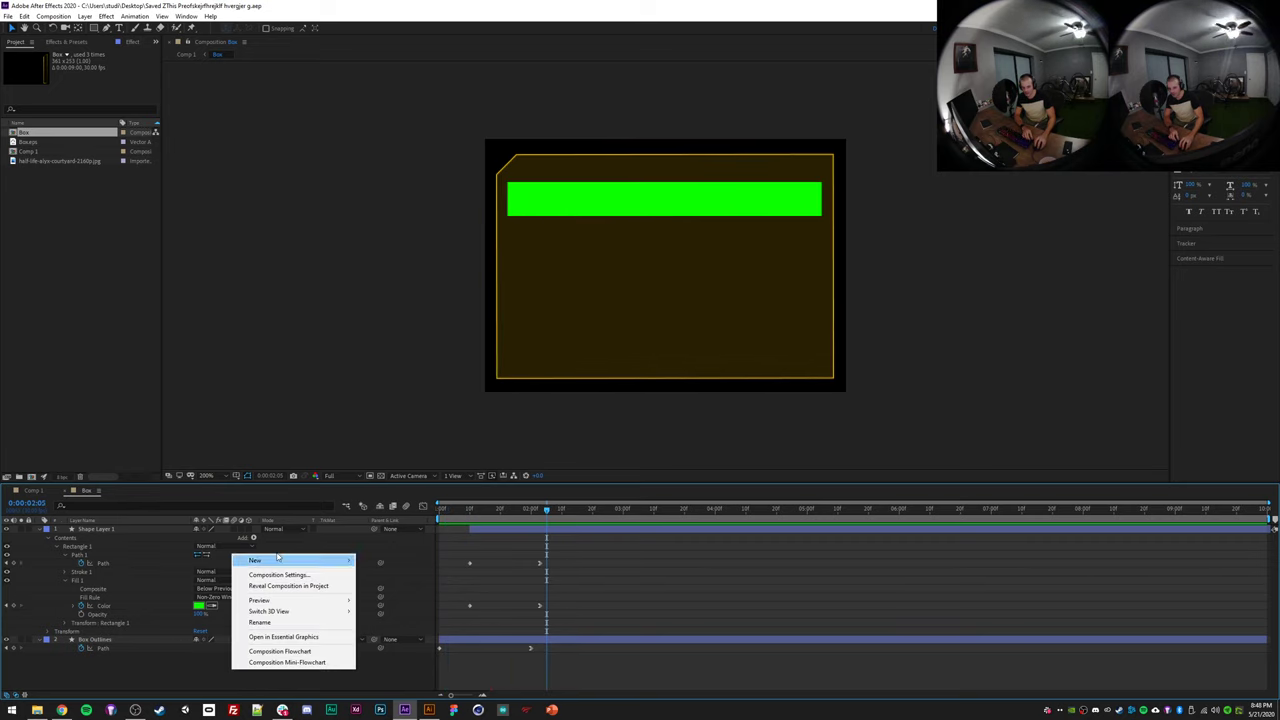
mouse_move(290, 560)
left_click(376, 575)
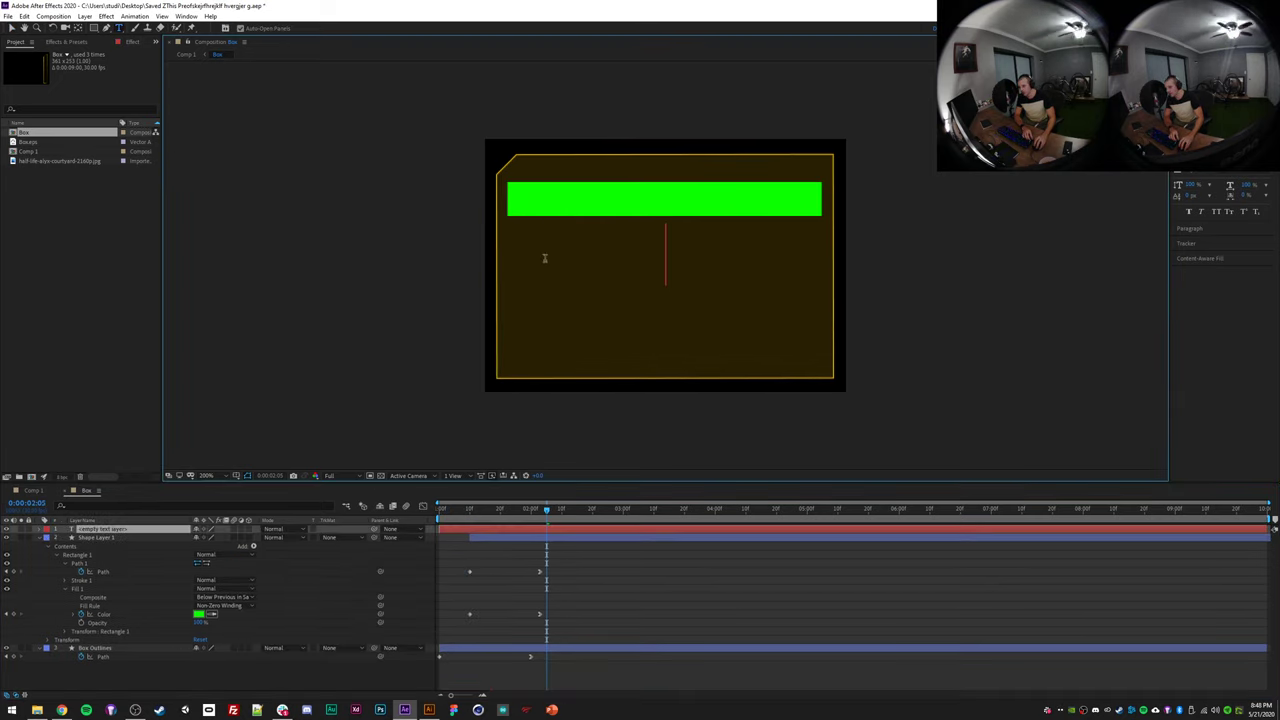
type("Health")
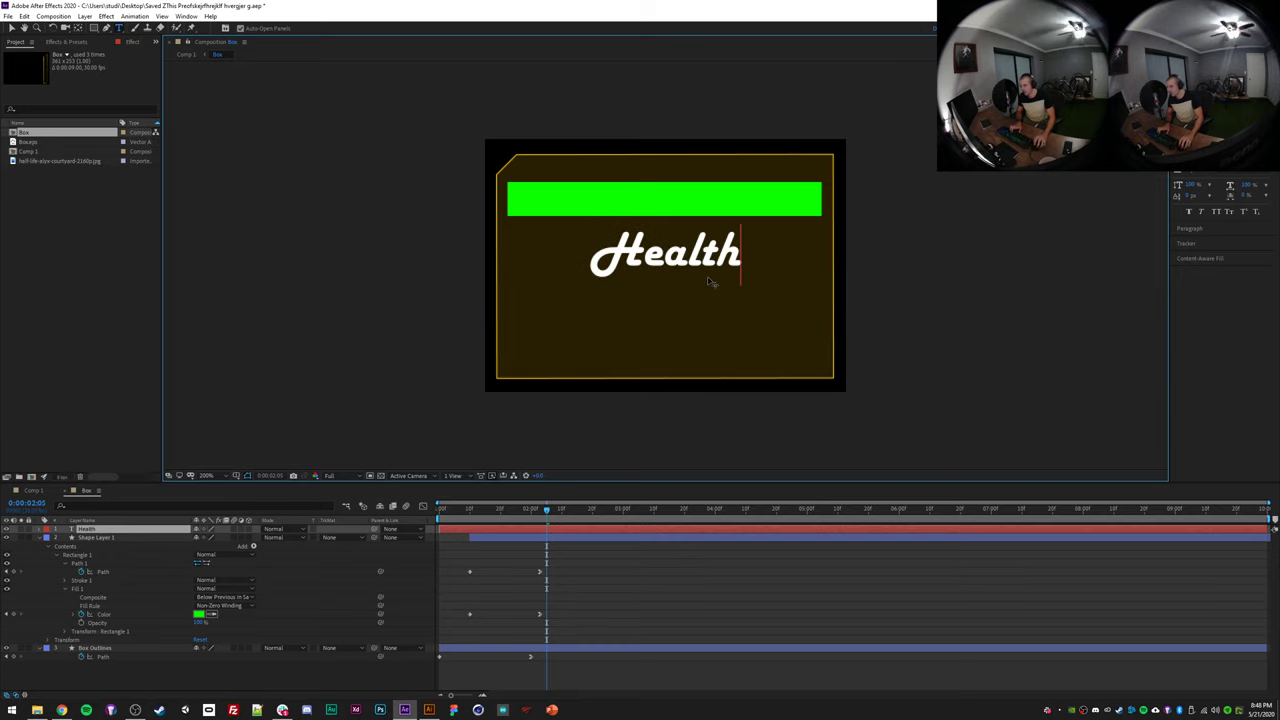
key("KP_Enter")
- Try a brush-script font on the Health text
left_click(1245, 105)
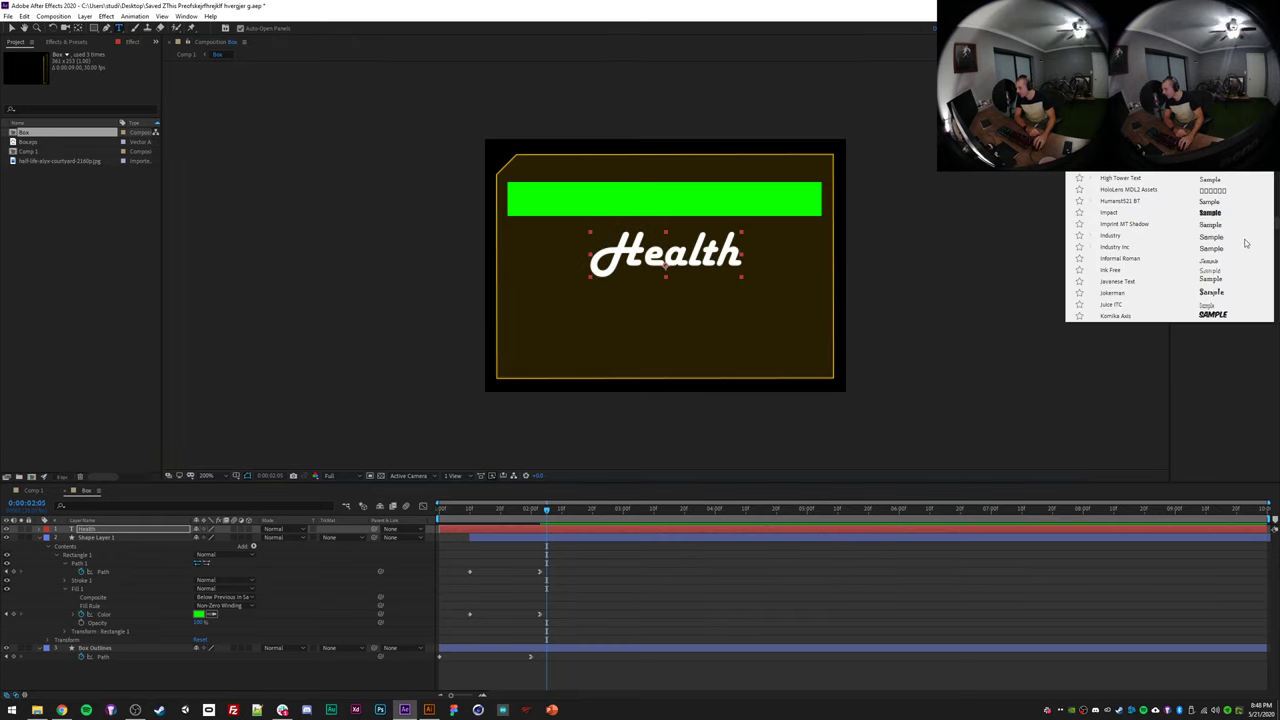
scroll(1274, 212, "down", 4)
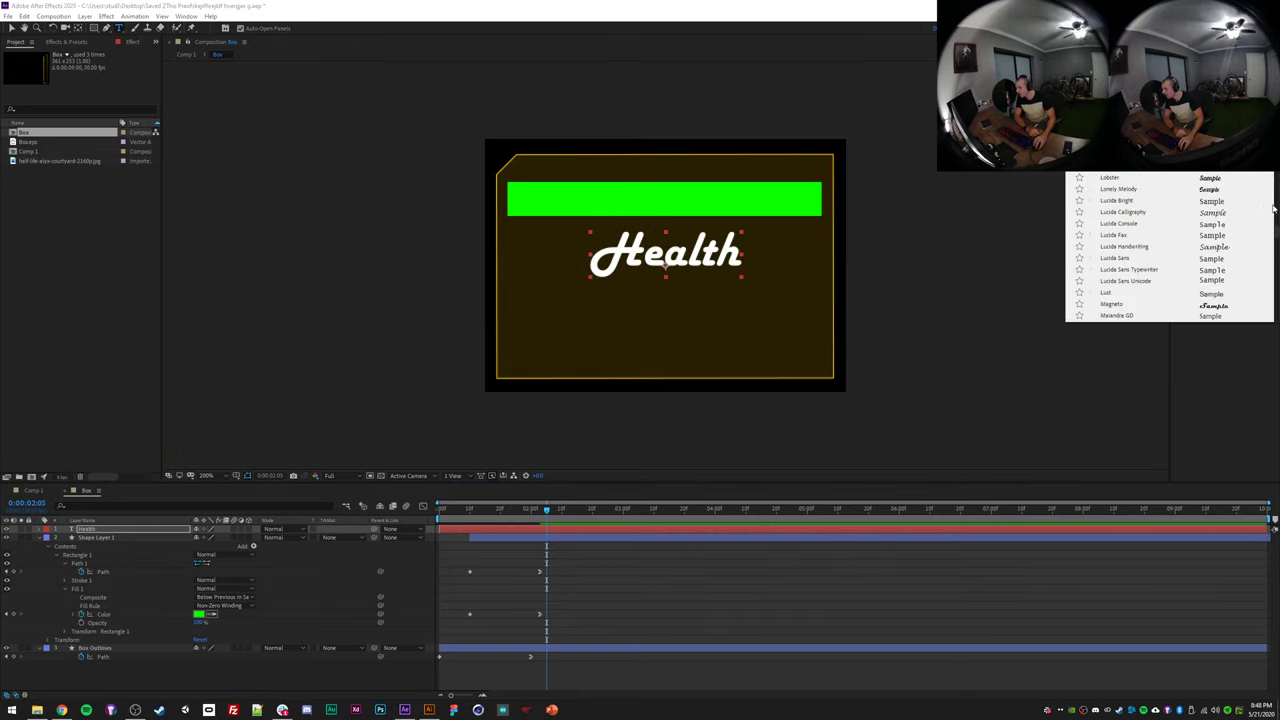
left_click(1193, 191)
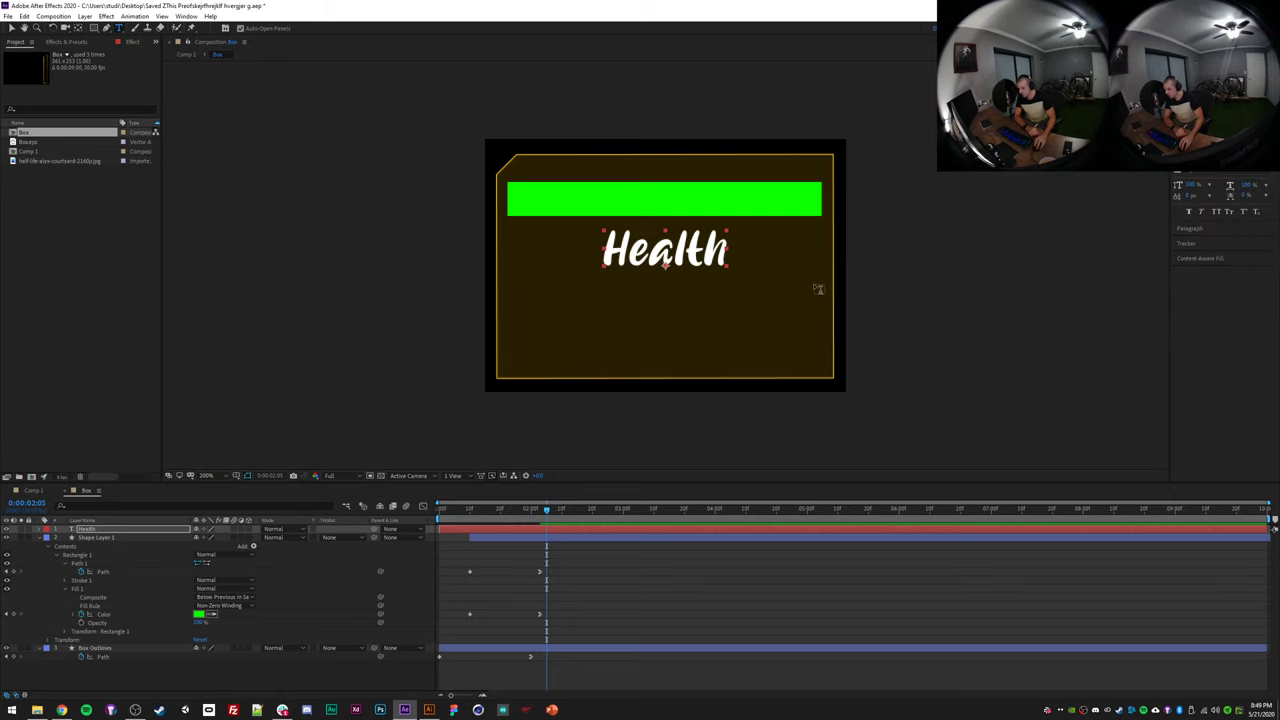
- Change the Health text to a thin, rounded techno-style font with lowercase letterforms
left_click(1220, 181)
scroll(1274, 230, "up", 5)
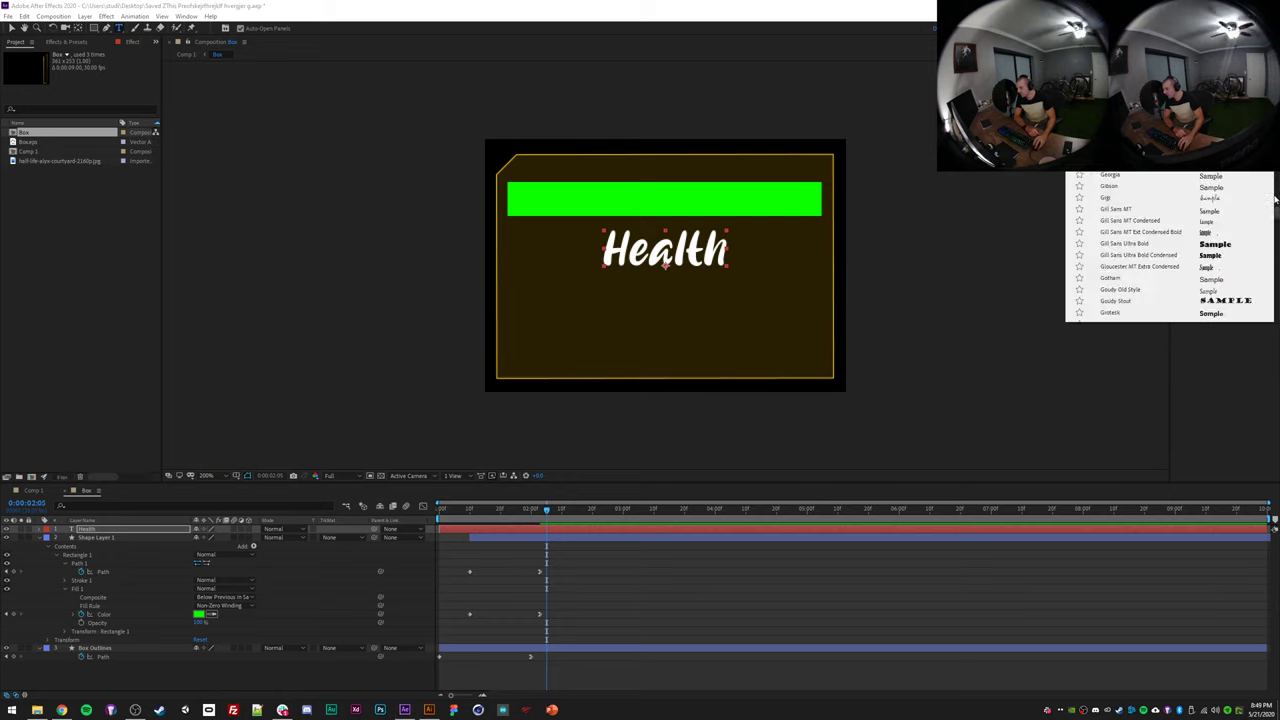
scroll(1274, 200, "up", 12)
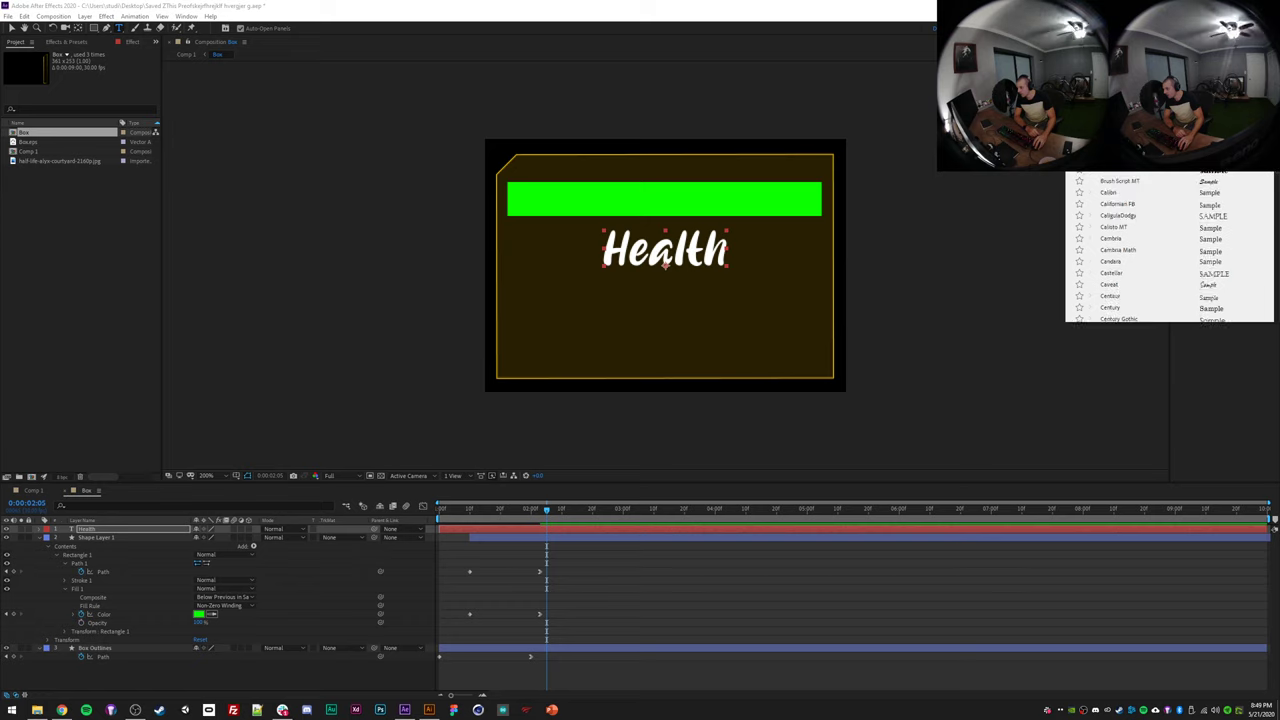
scroll(1170, 247, "up", 4)
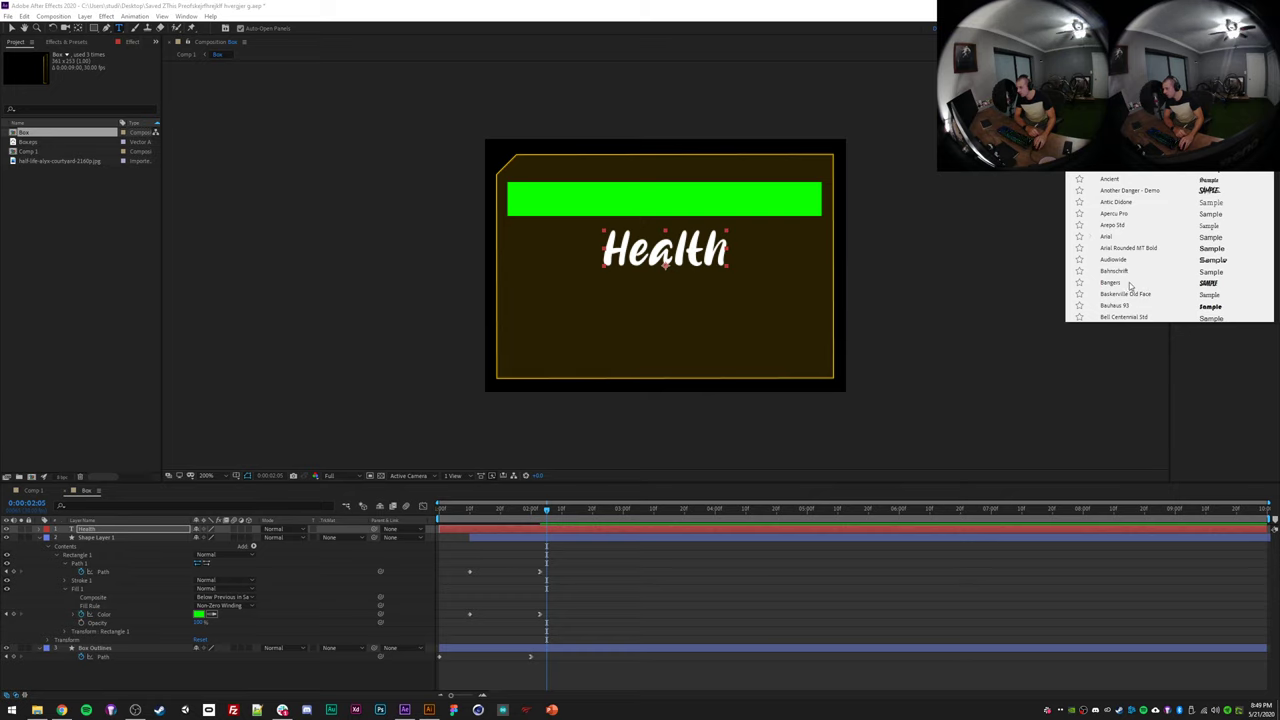
scroll(1131, 284, "up", 3)
left_click(1128, 190)
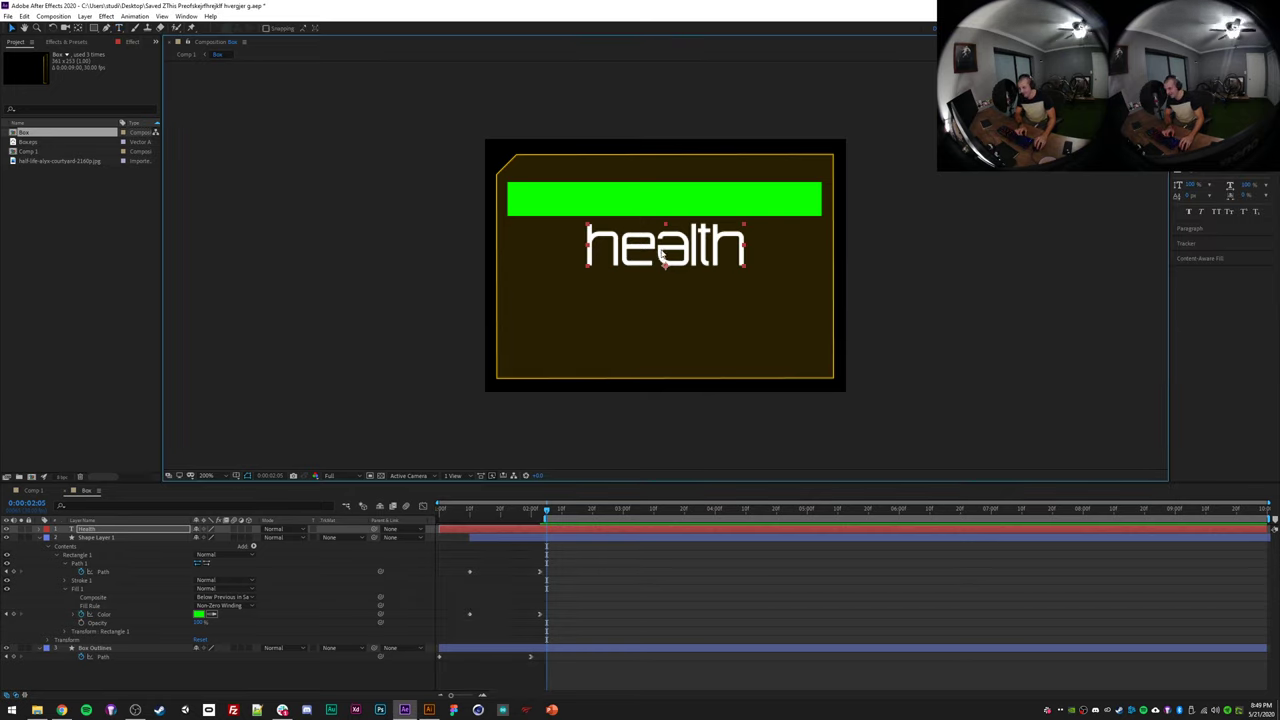
- Place the Health text beneath the bar's right end and make its layer start at 0:00:01:12
mouse_move(638, 243)
left_mouse_down()
mouse_move(647, 266)
mouse_move(708, 255)
left_mouse_up()
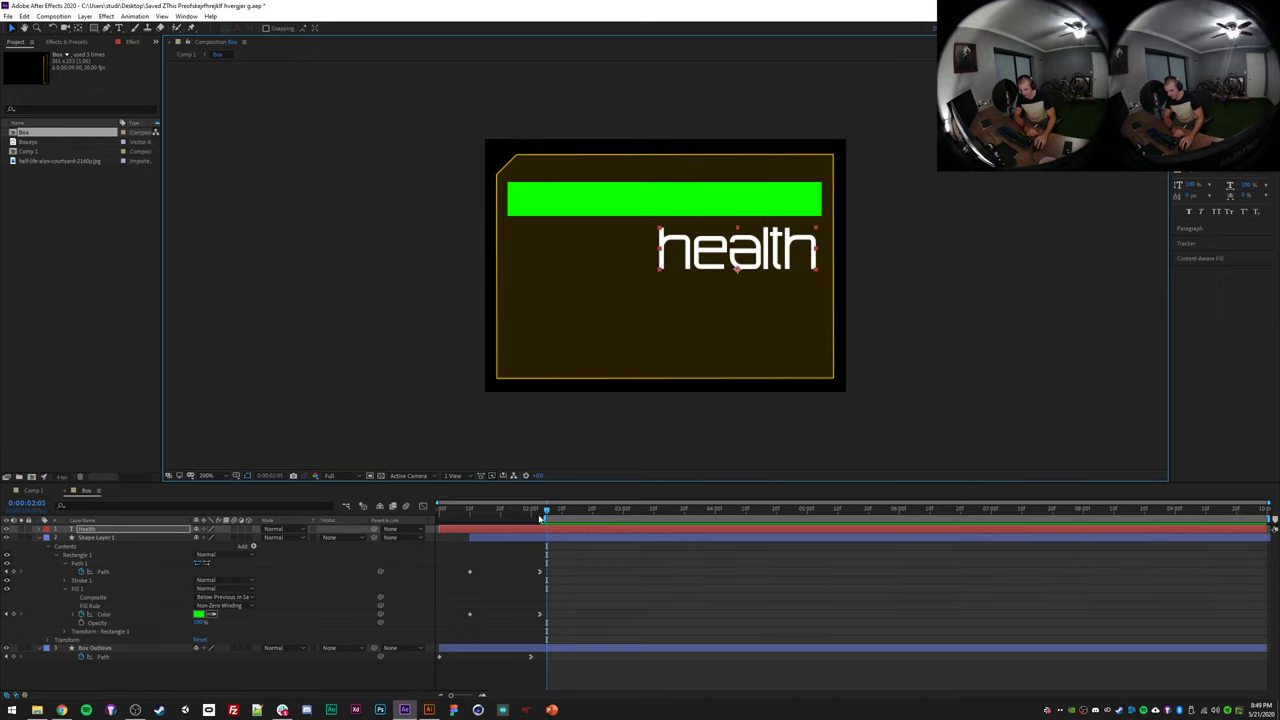
left_click_drag(543, 513, 340, 514)
mouse_move(472, 511)
left_mouse_down()
mouse_move(534, 511)
mouse_move(455, 531)
mouse_move(483, 530)
left_mouse_up()
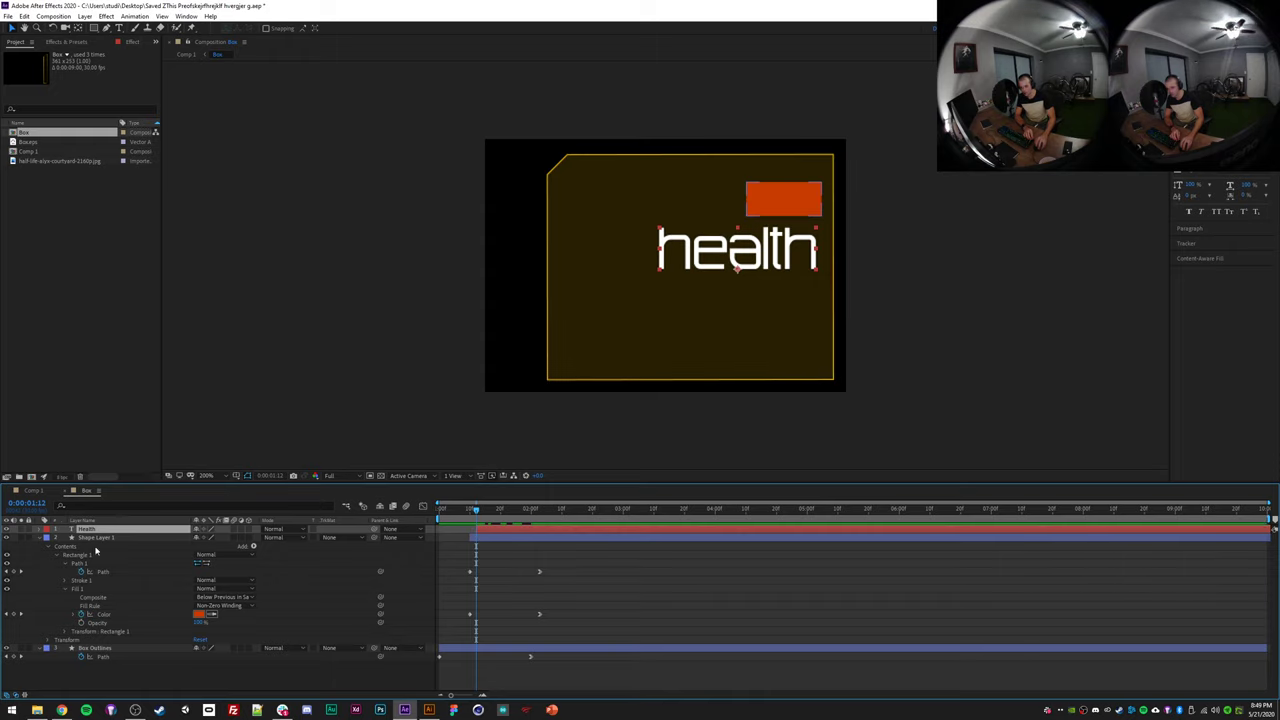
- Collapse the bar and box outline layers, reveal the Health layer's transform properties, and keyframe its opacity at 0:00:01:12
left_click(41, 538)
left_click(41, 546)
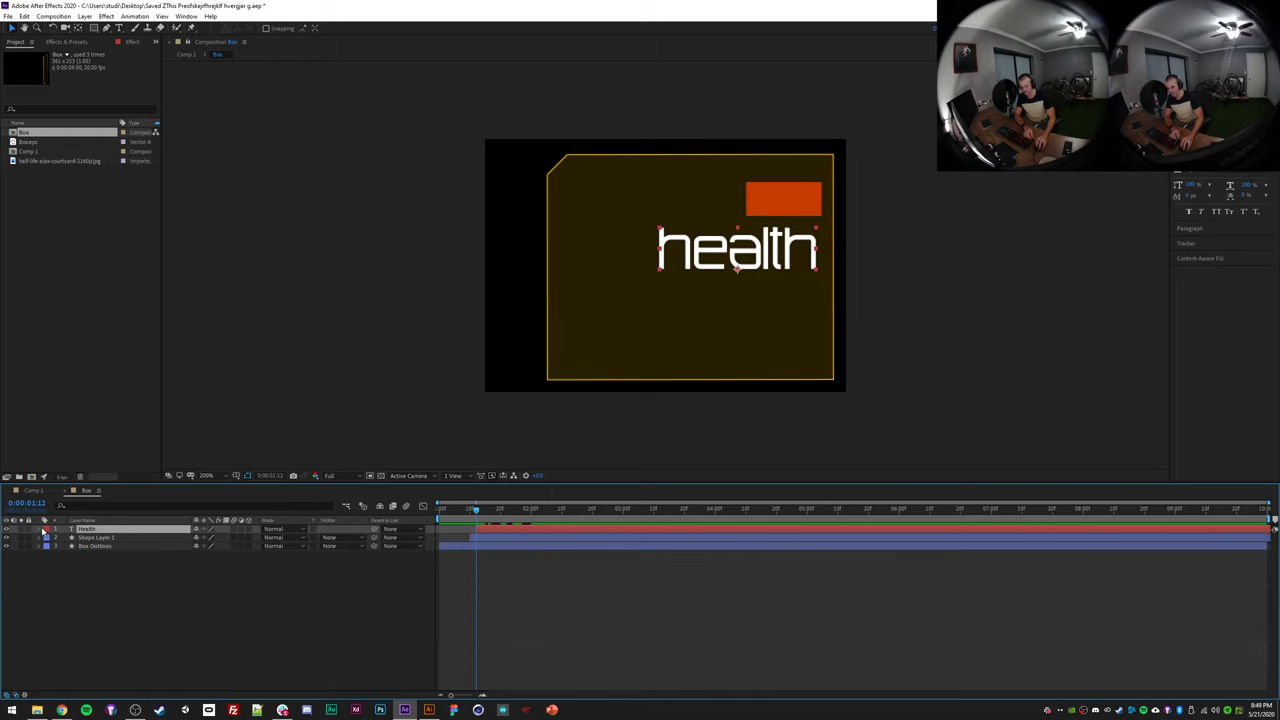
left_click(42, 529)
left_click(49, 538)
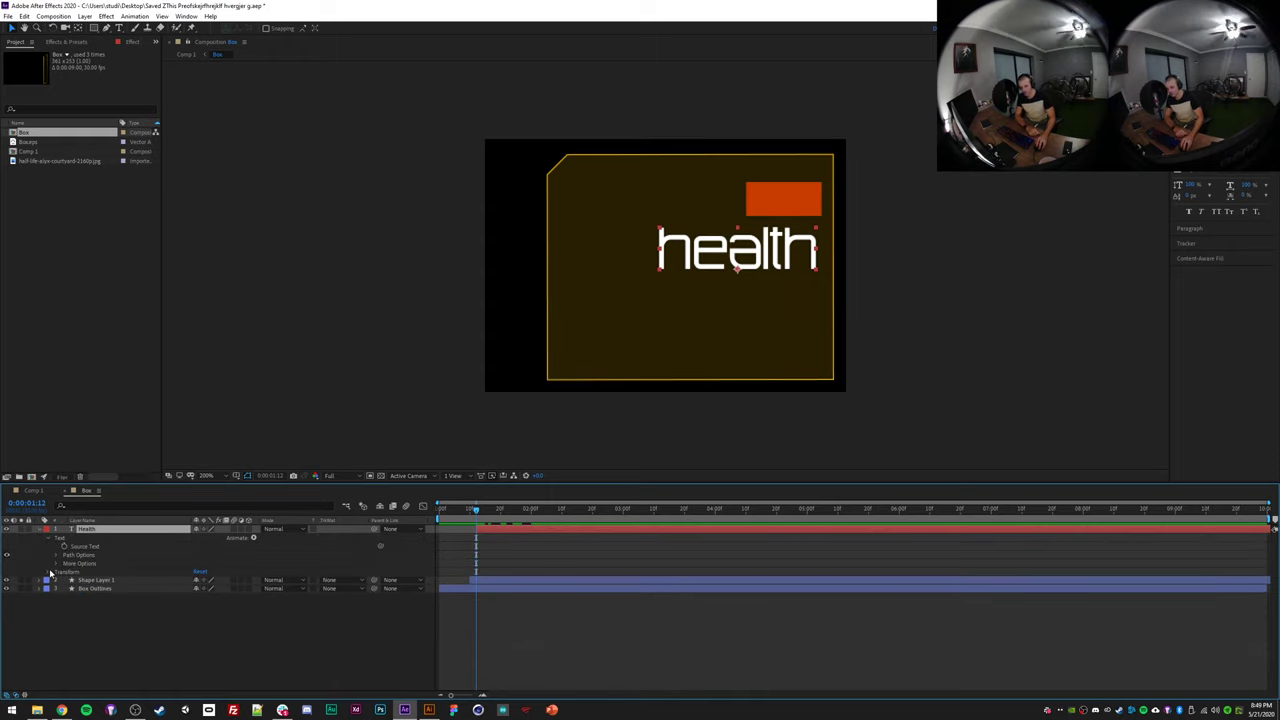
left_click(48, 572)
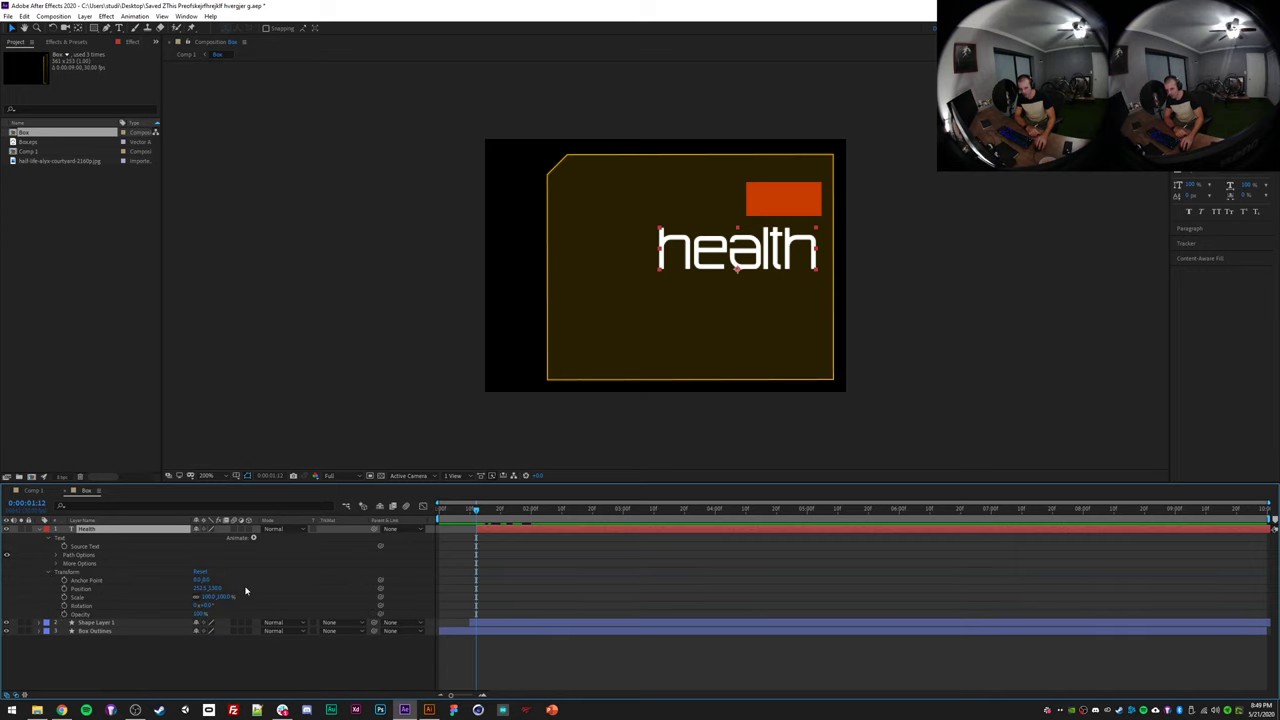
left_click(64, 614)
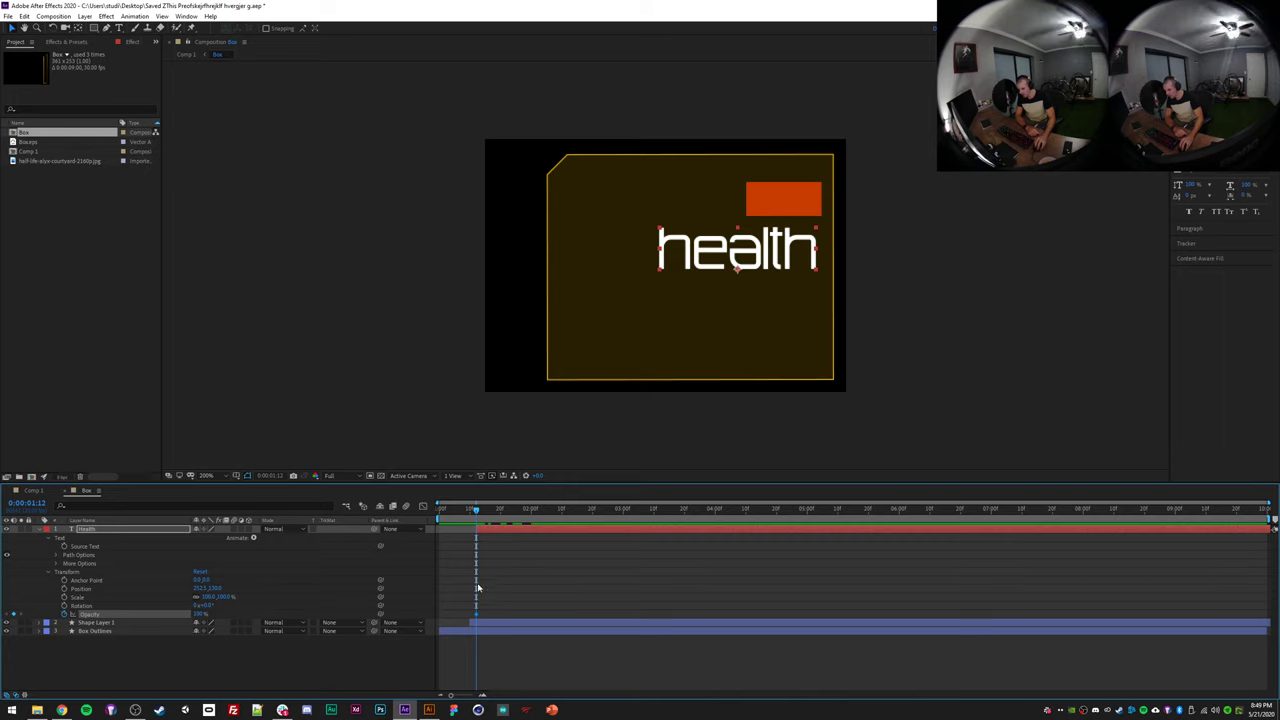
- Set the Health text's opacity to 0% two frames further on, at 0:00:01:14
key("Page_Down")
key("Page_Down")
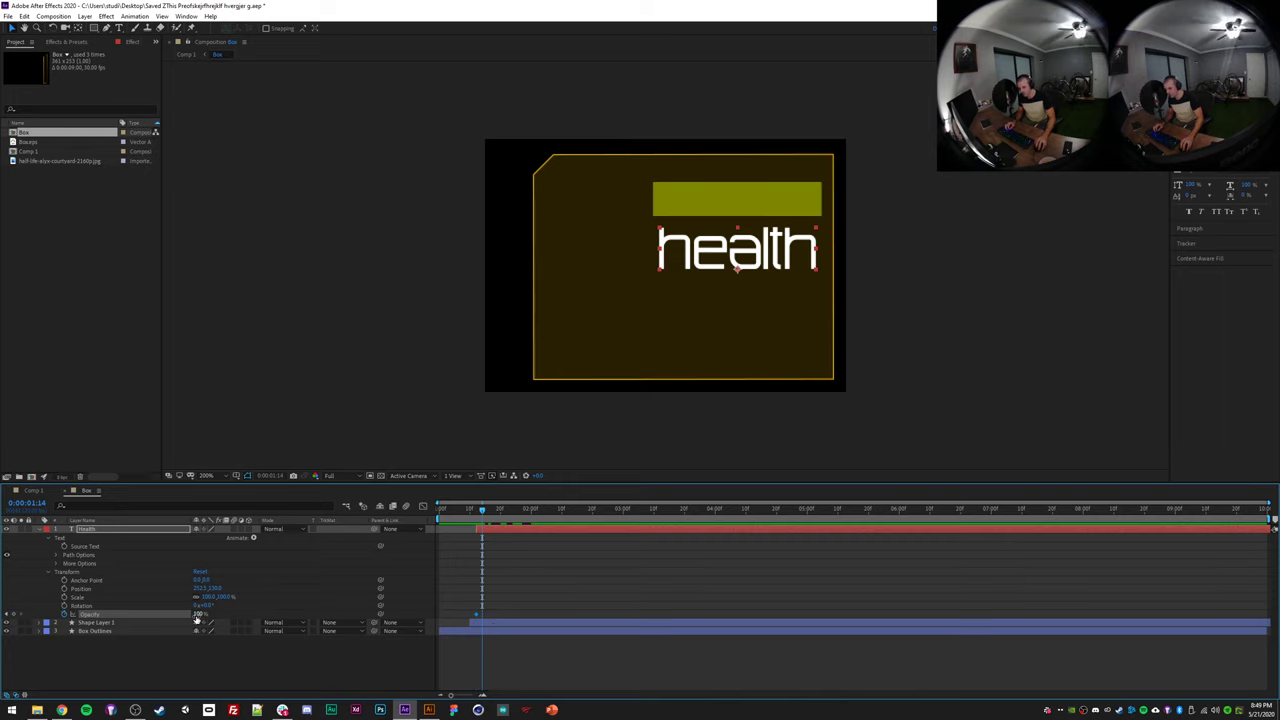
left_click_drag(200, 614, 117, 614)
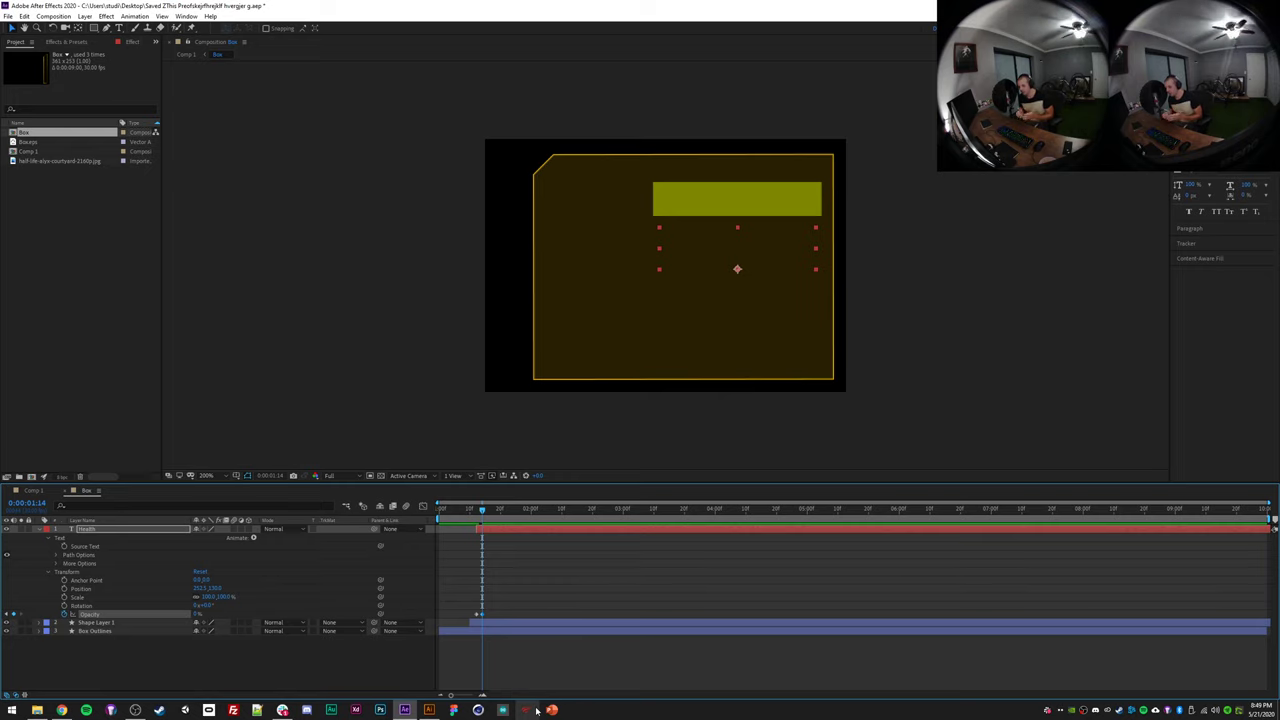
- Extend the Health text's flicker with opacity keyframes of 100% at 0:00:01:16, 0% at 0:00:01:18 and 100% at 0:00:01:20
key("Page_Down")
key("Page_Down")
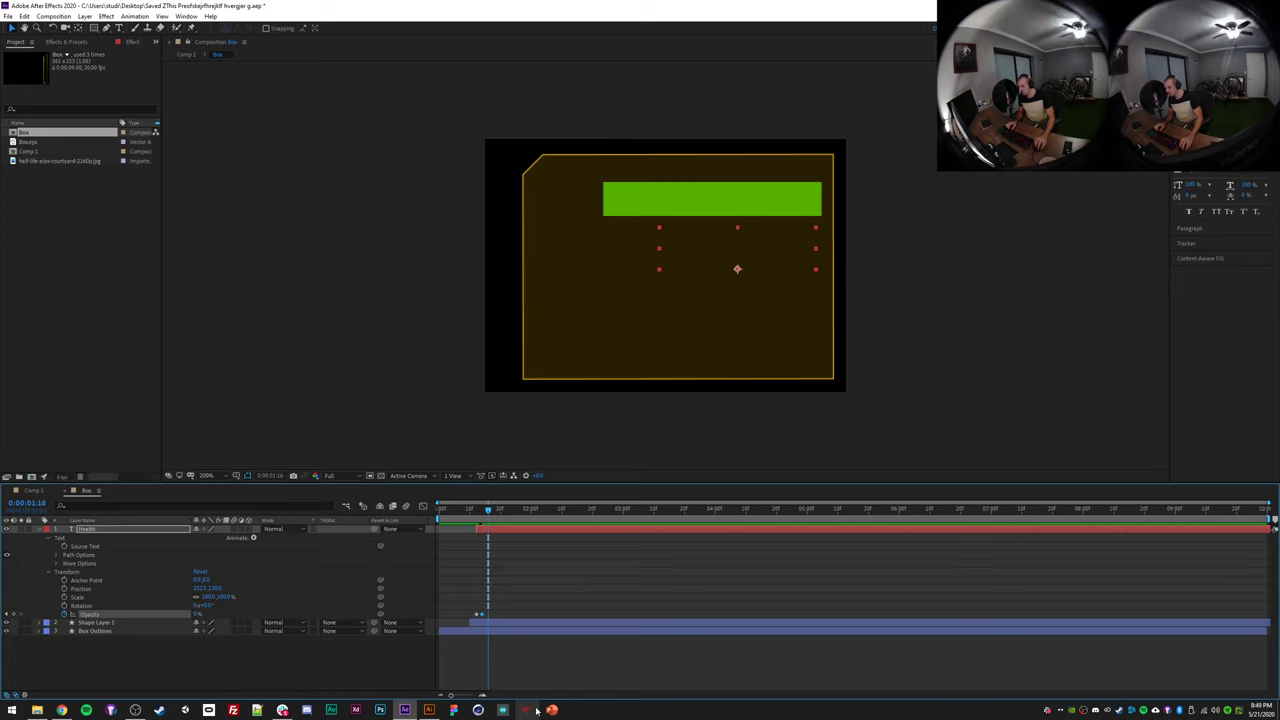
left_click_drag(197, 614, 368, 621)
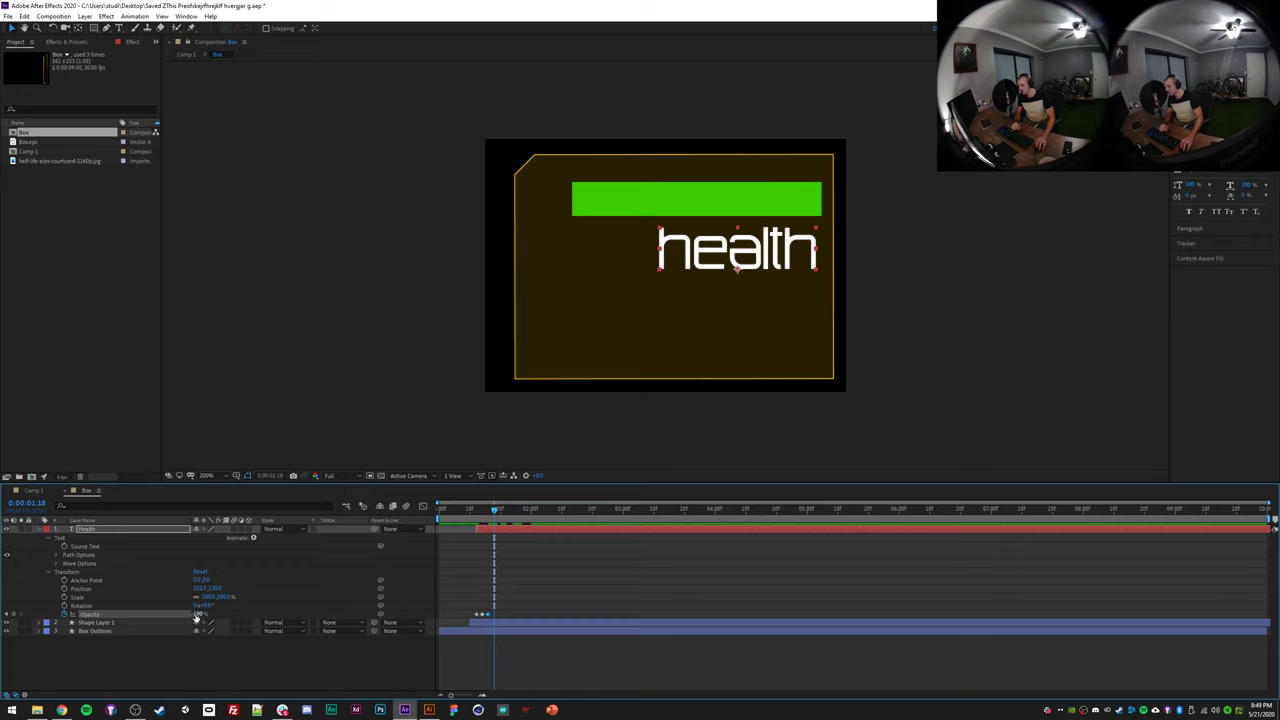
left_click_drag(197, 615, 50, 615)
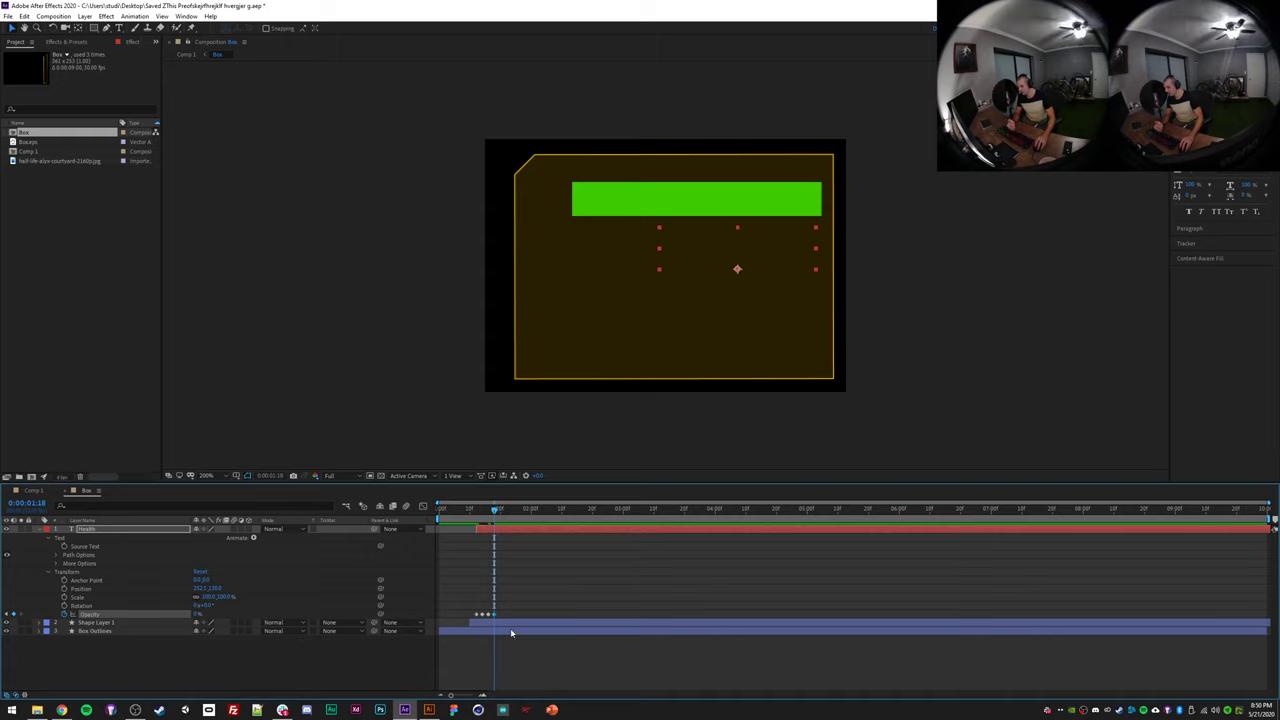
left_click_drag(486, 512, 500, 513)
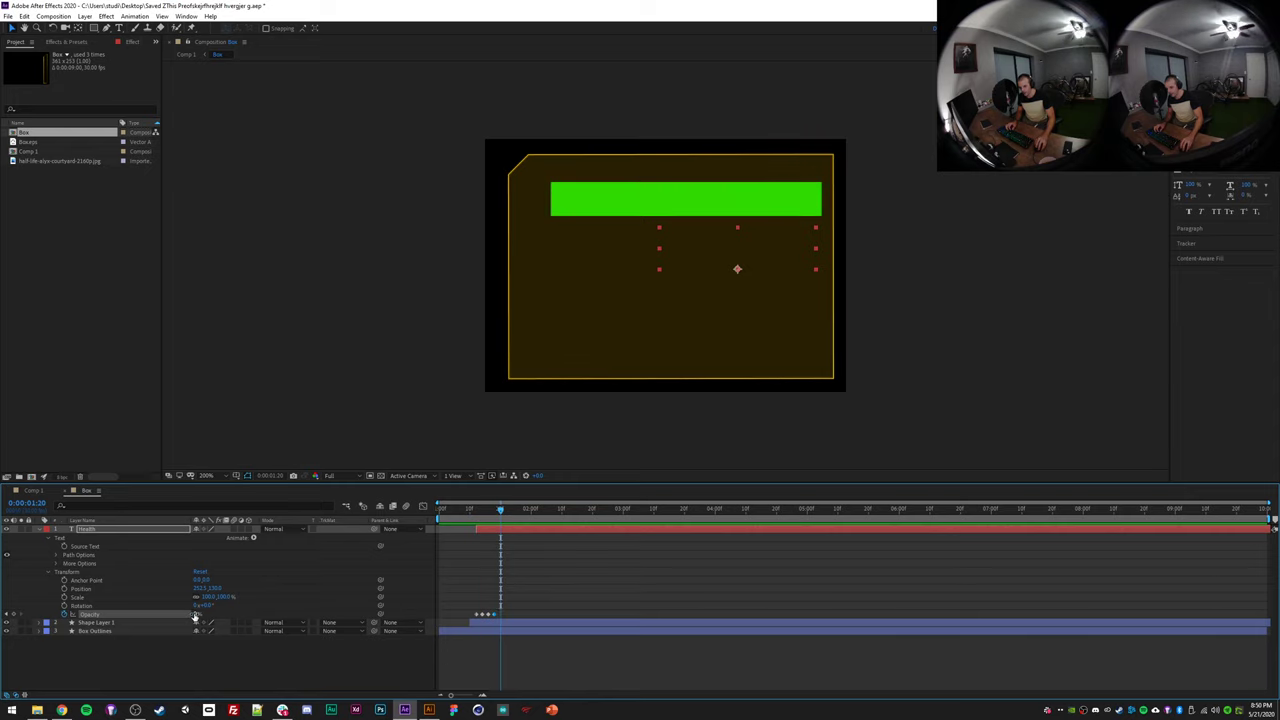
left_click_drag(197, 614, 254, 536)
- Preview the Health text's flicker in the Box composition, replaying it from just before the text appears
left_click_drag(472, 512, 502, 519)
key("space")
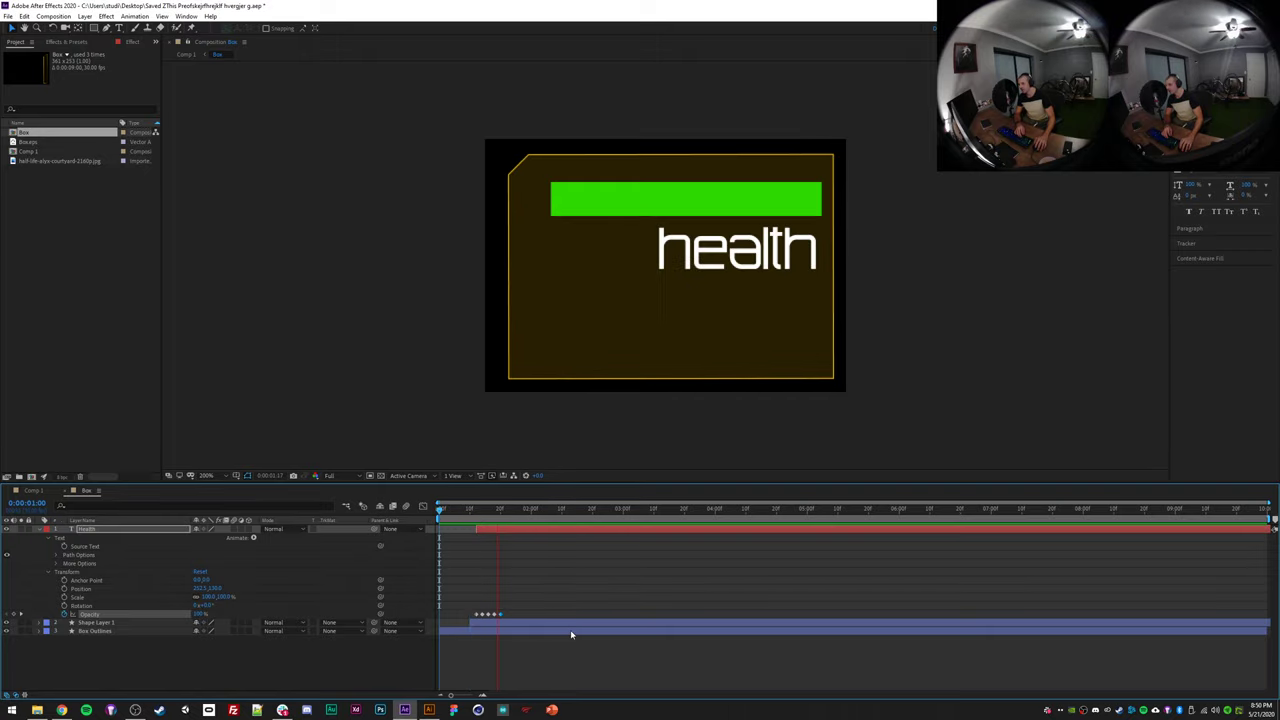
left_click_drag(458, 512, 438, 514)
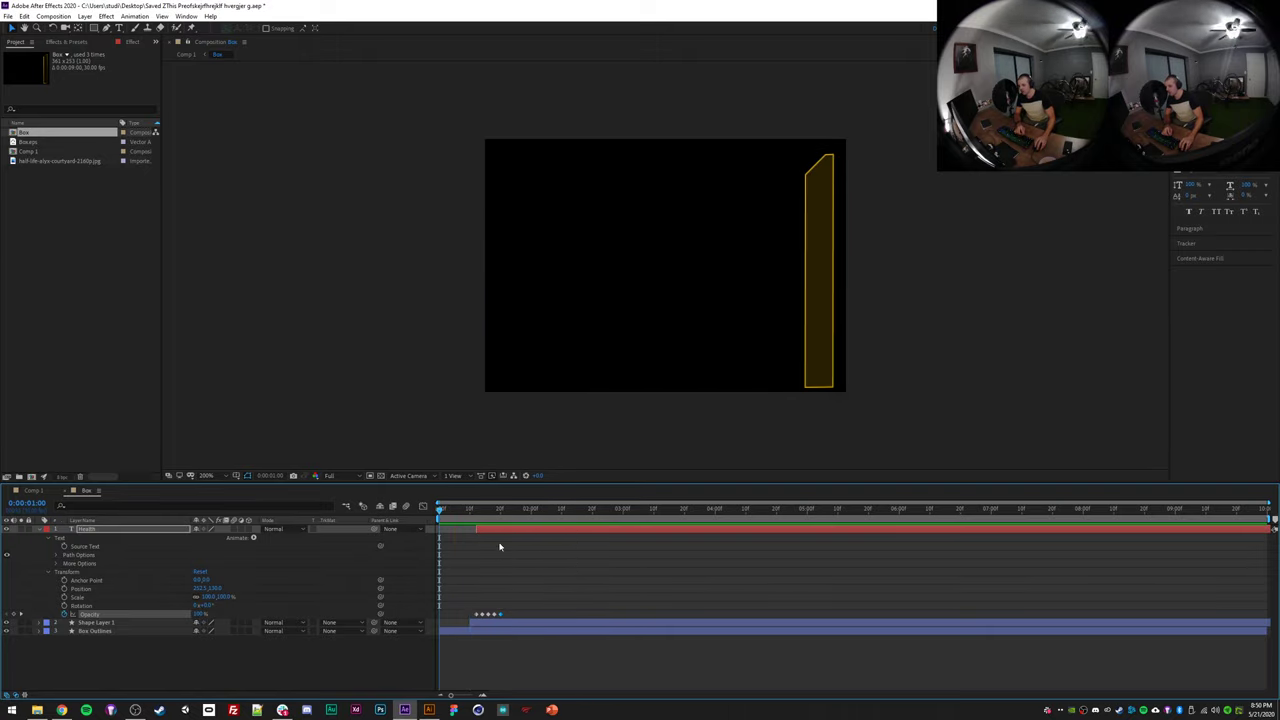
key("space")
left_click(470, 512)
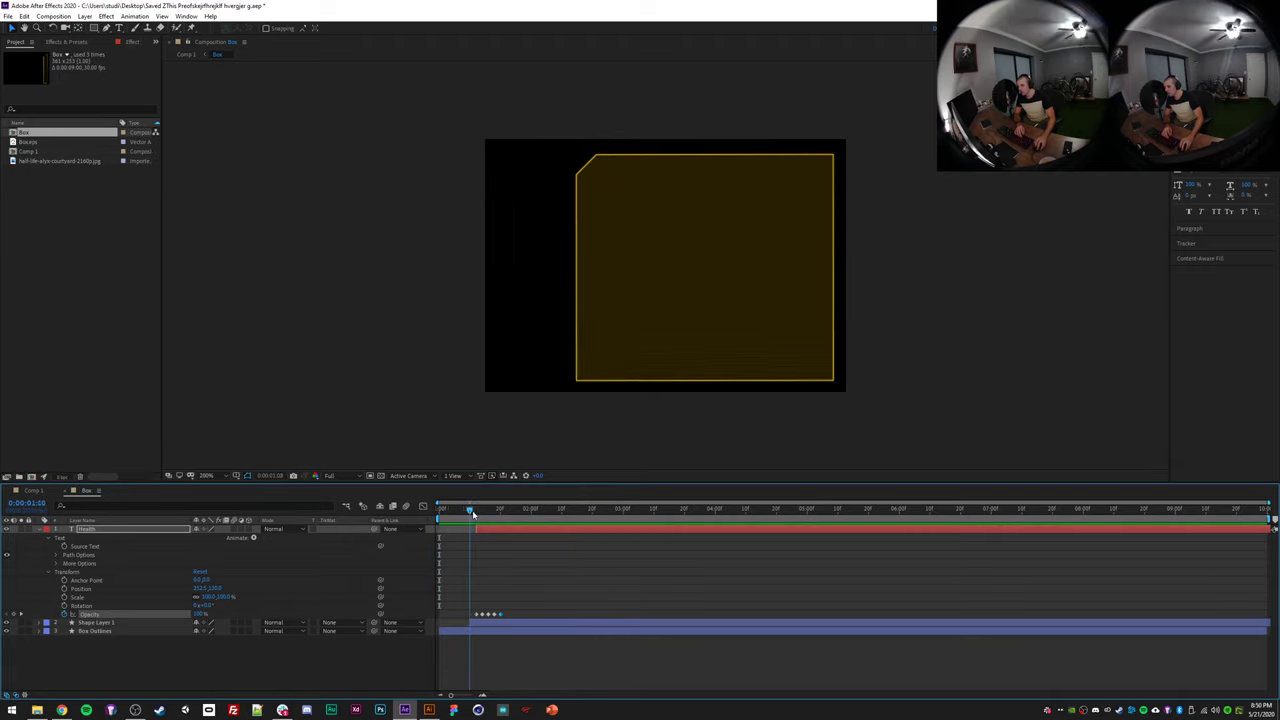
key("space")
left_click(469, 513)
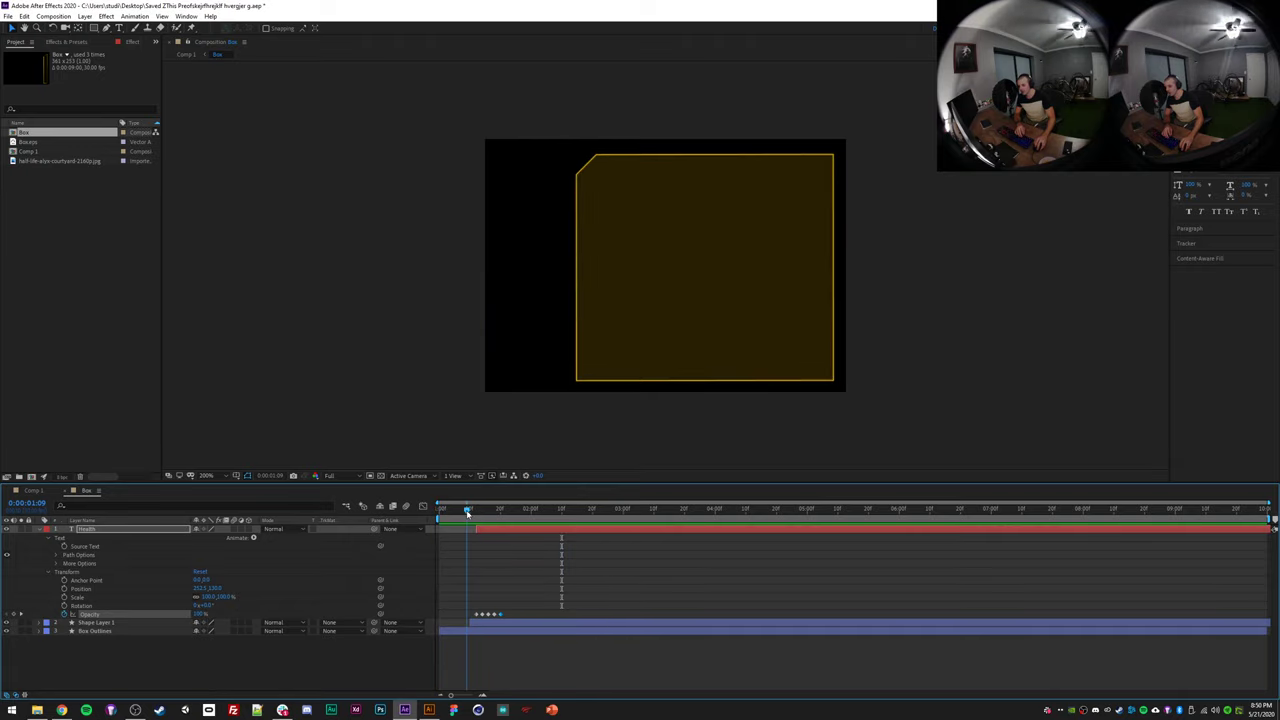
key("space")
key("space")
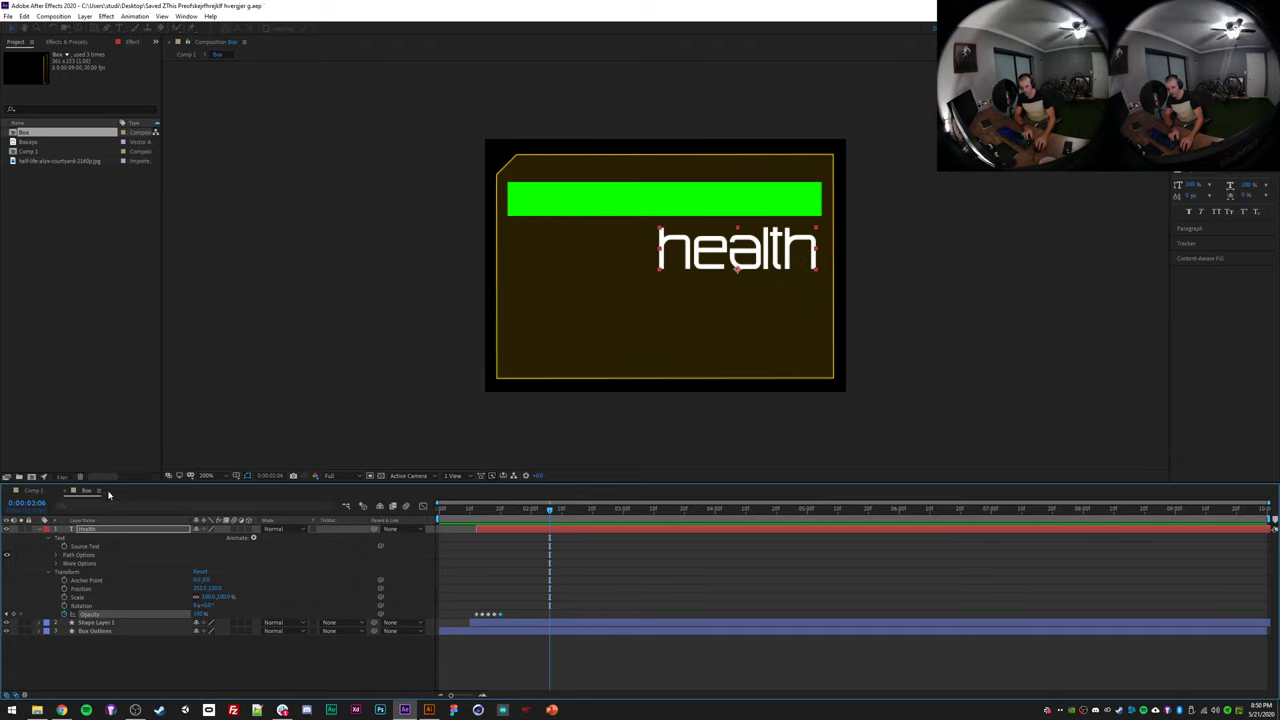
- Switch to Comp 1 and preview the box, bar and Health text animation over the courtyard from the start
left_click(32, 491)
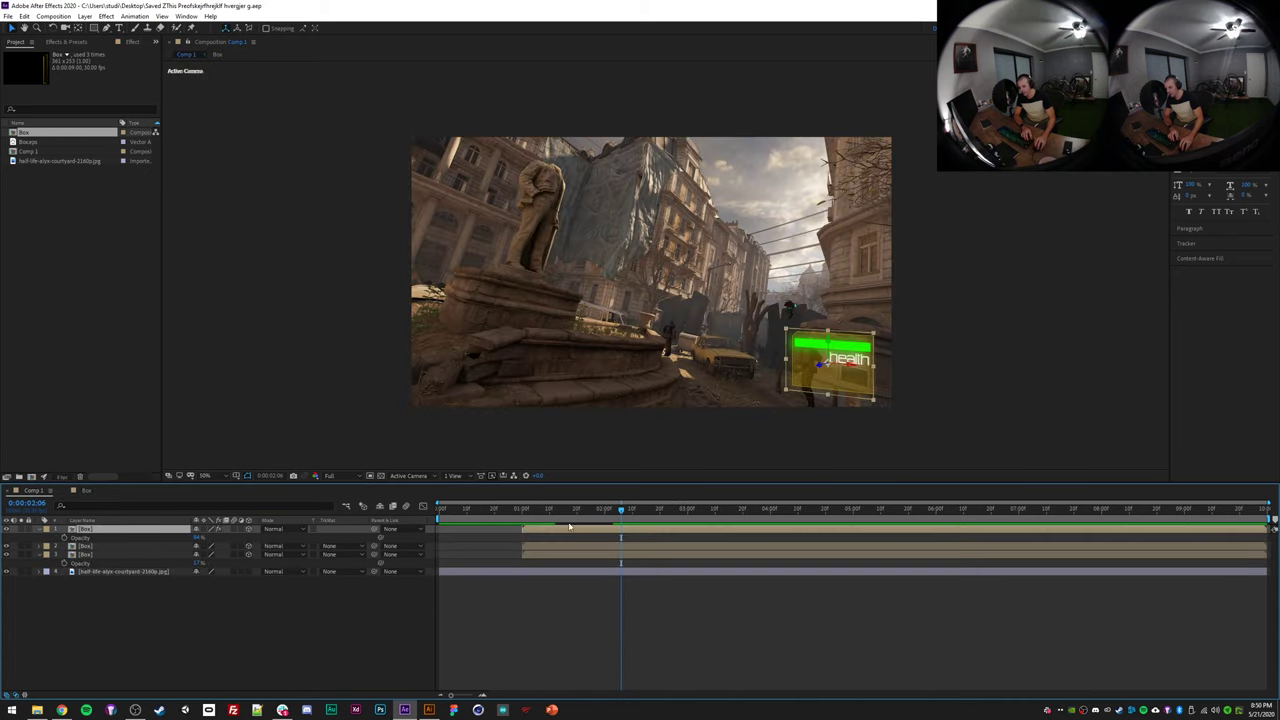
left_click(517, 509)
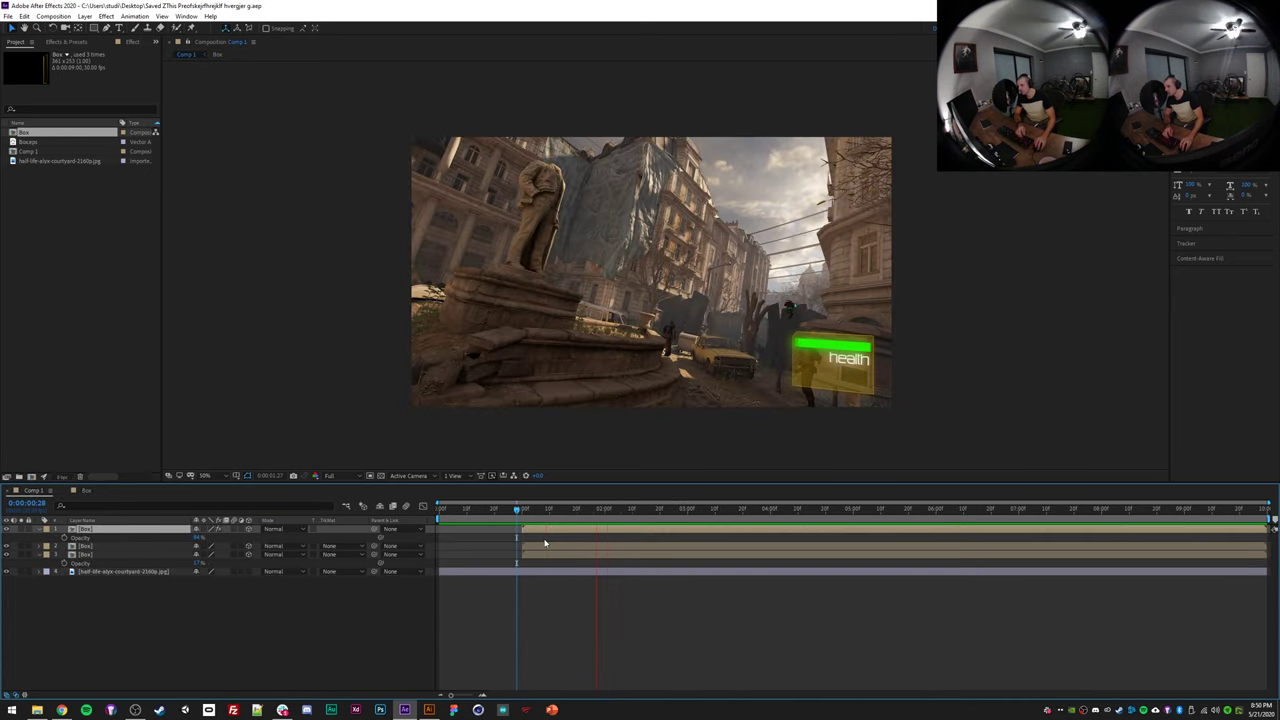
left_click(439, 509)
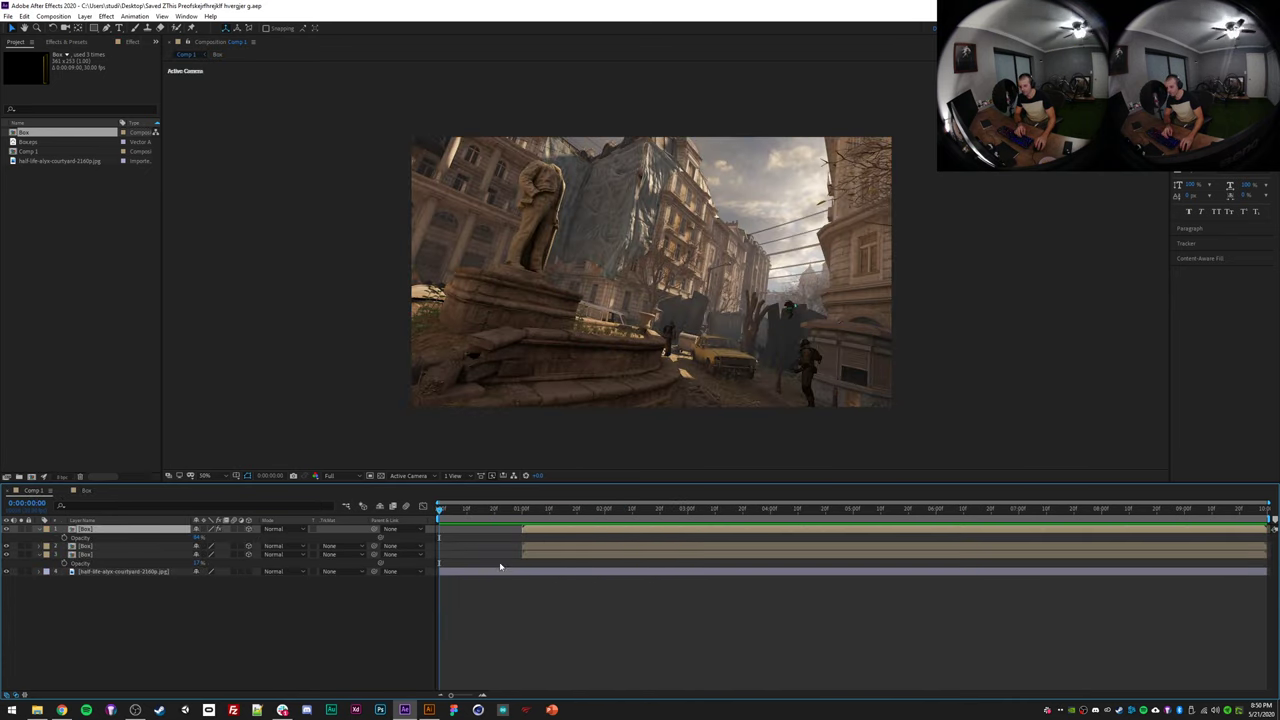
key("space")
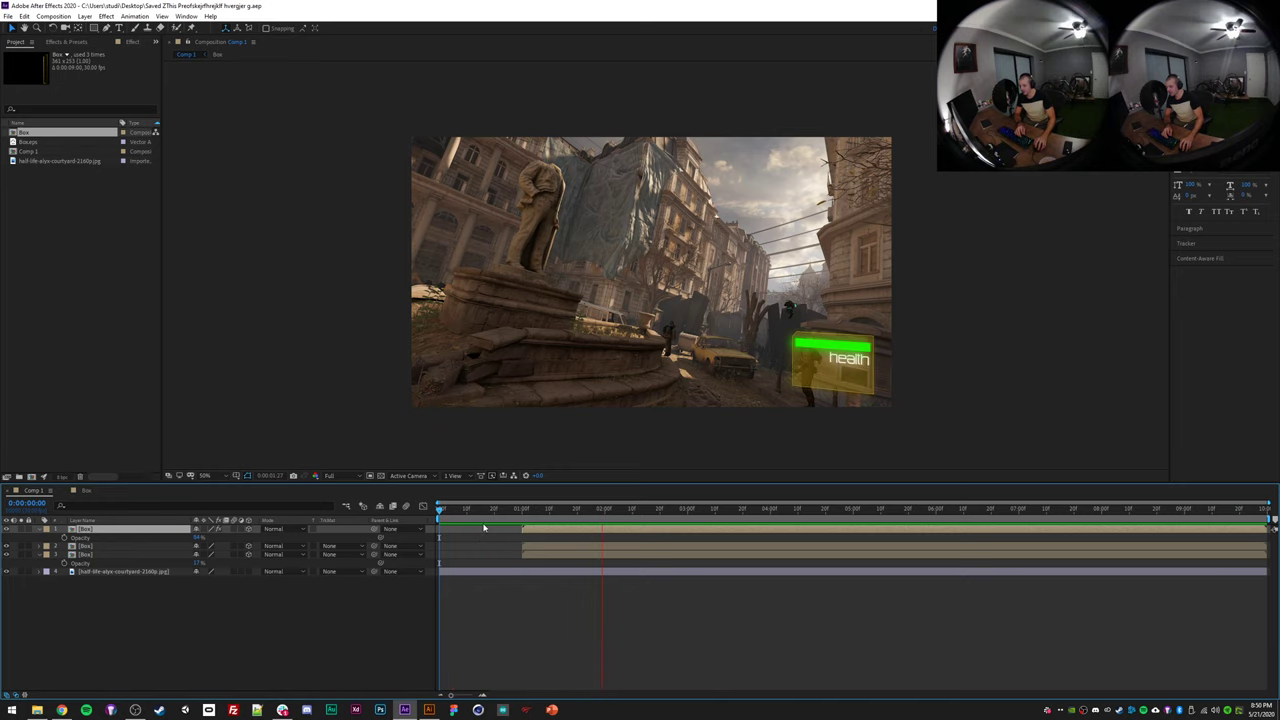
key("space")
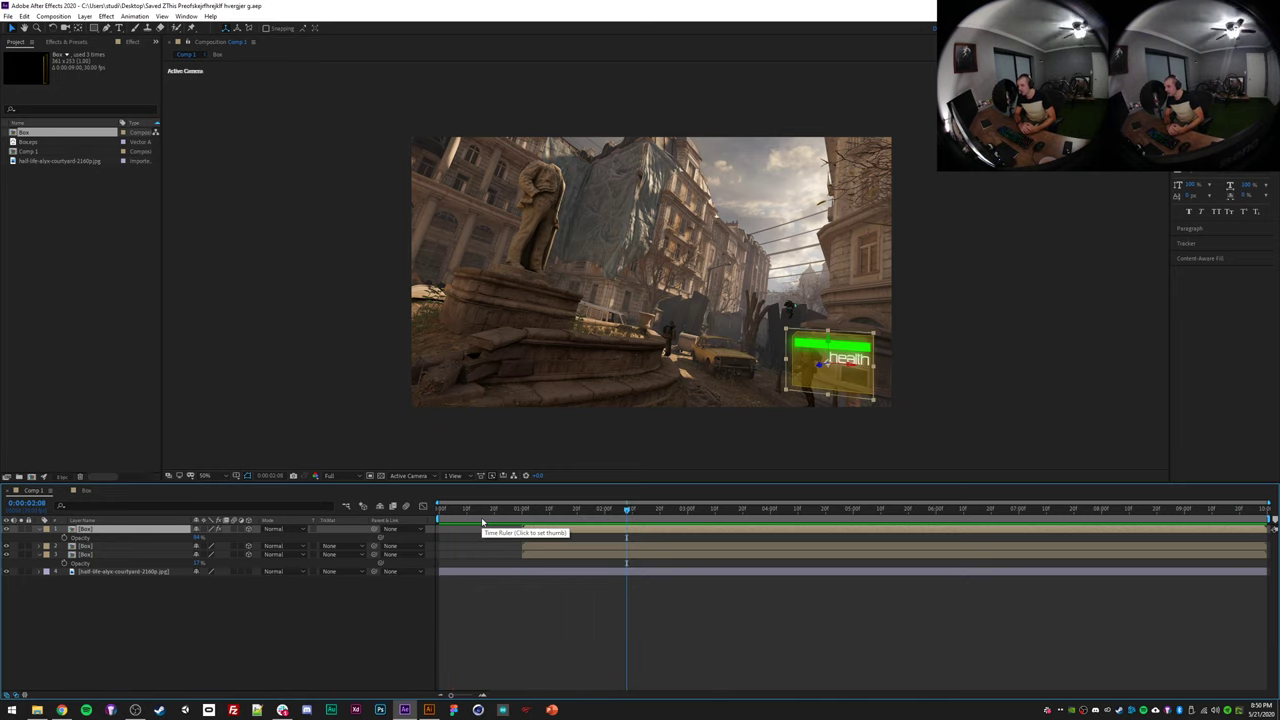